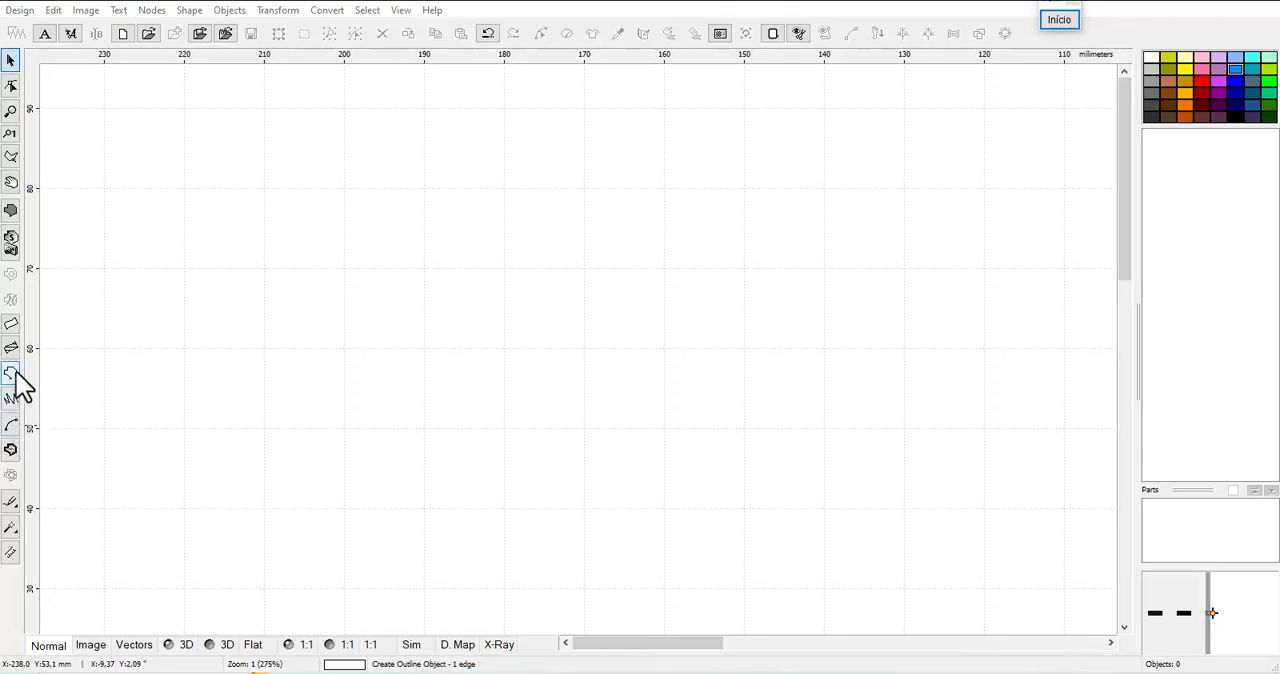
Draw an open three-segment outline object about 38 × 13 mm, generate its stitches and display it in 3D
click(15, 373)
click(210, 203)
click(276, 112)
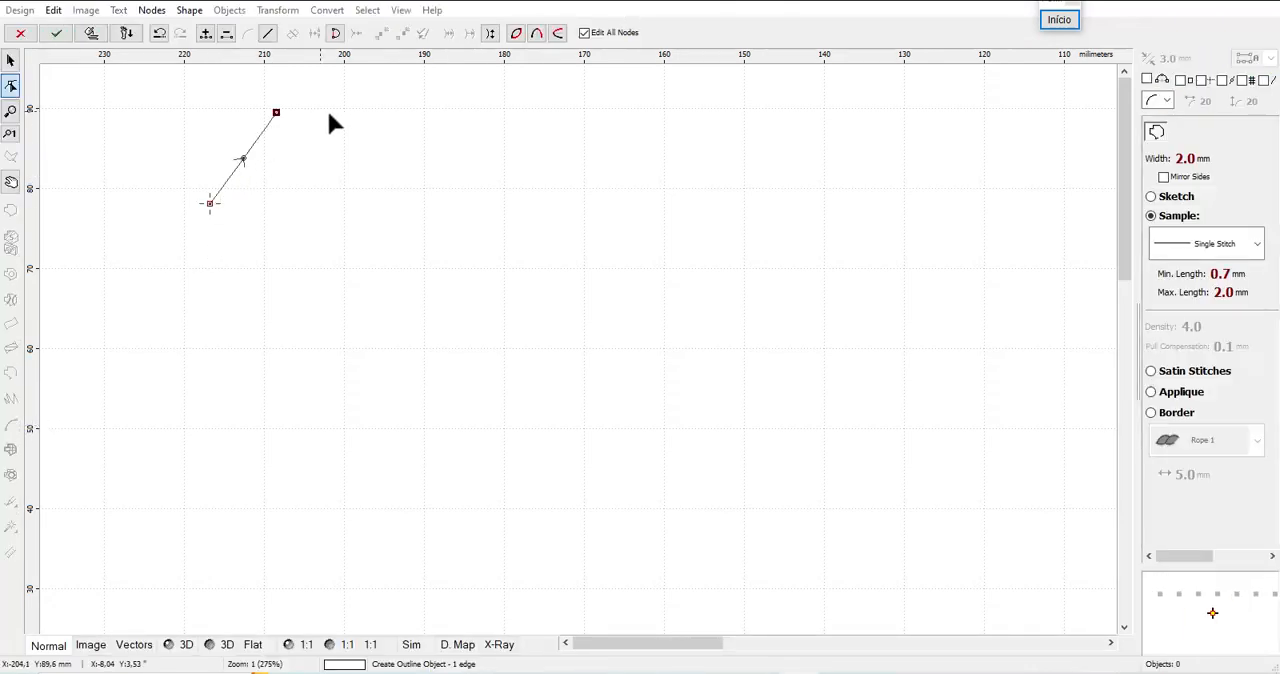
click(403, 101)
click(514, 178)
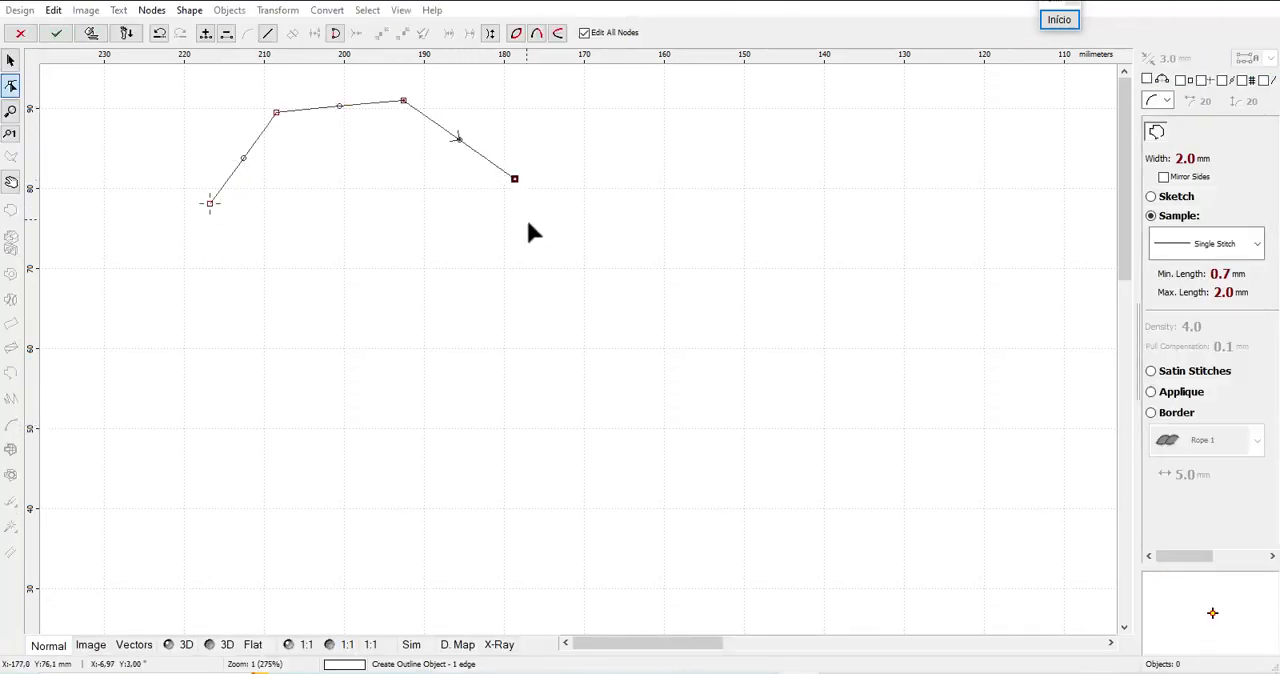
click(91, 34)
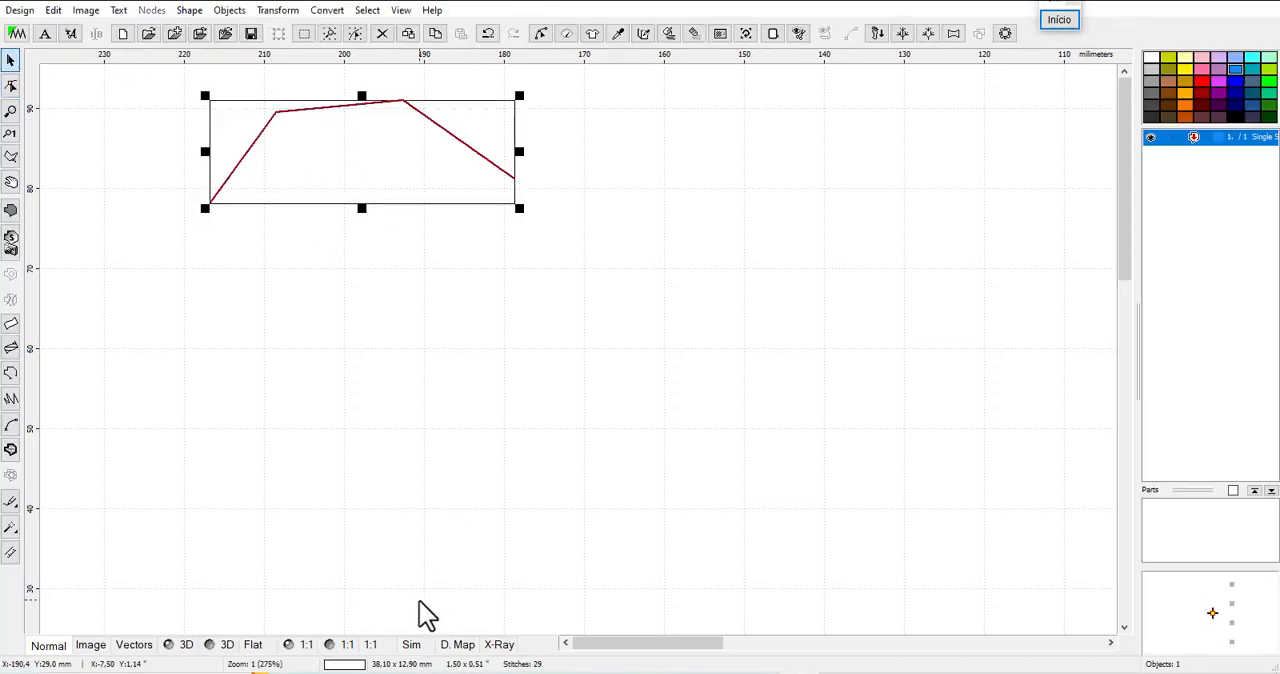
click(224, 645)
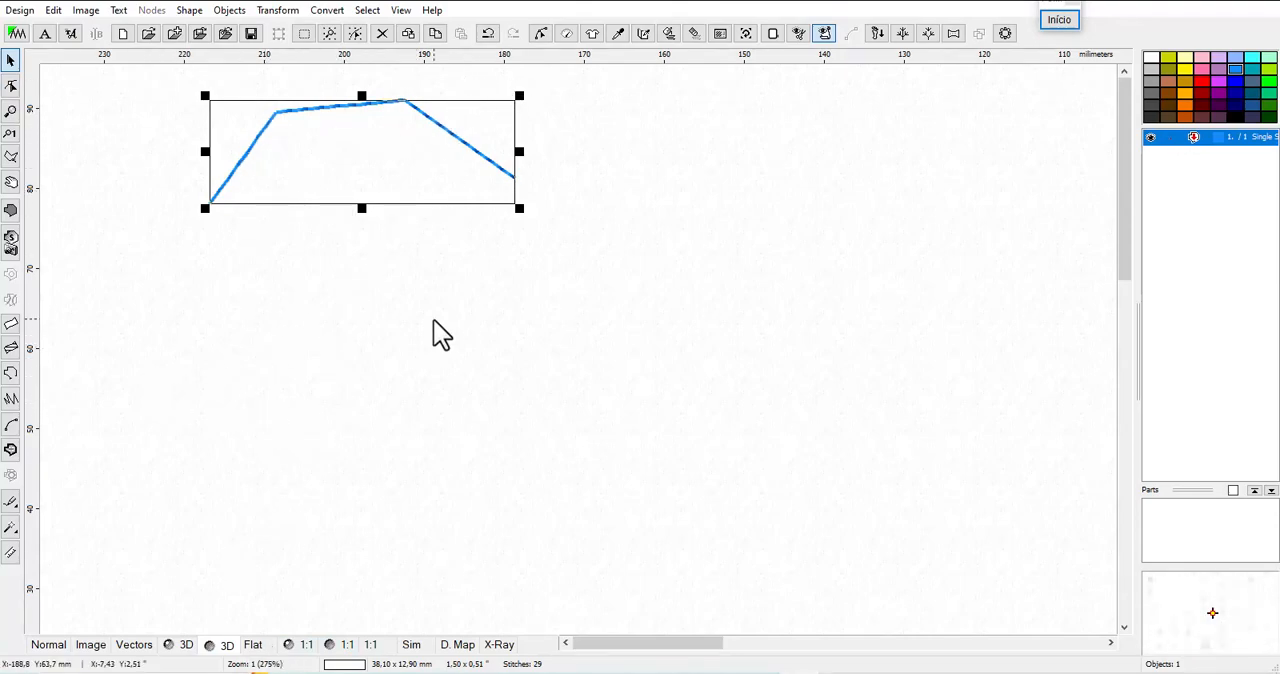
Start a fill object and draw a triangle shape about 45.6 × 31.1 mm below the outline
click(15, 215)
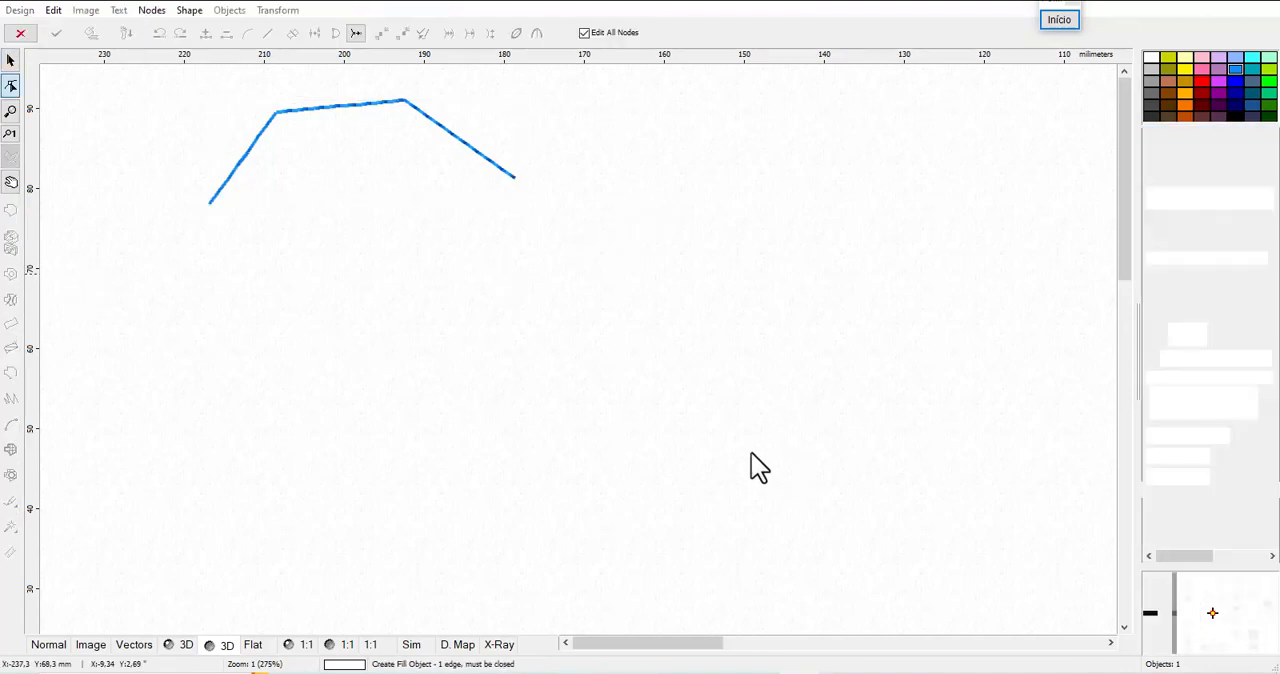
click(189, 12)
click(211, 151)
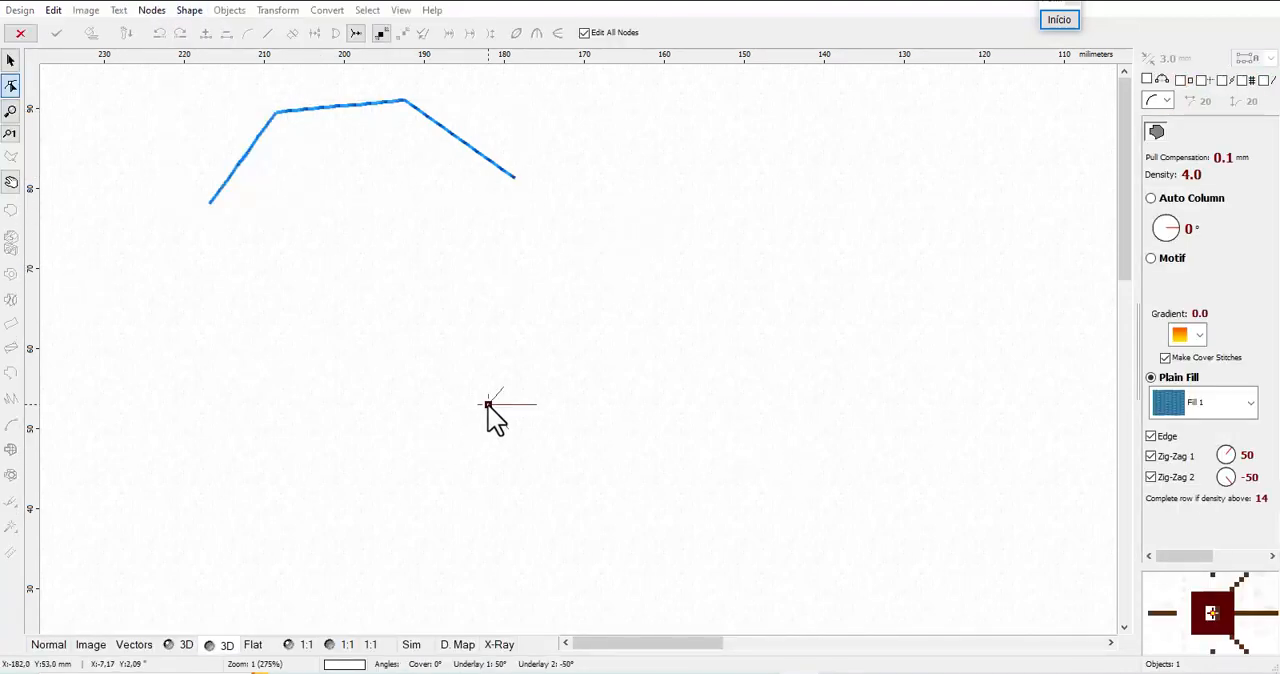
click(488, 404)
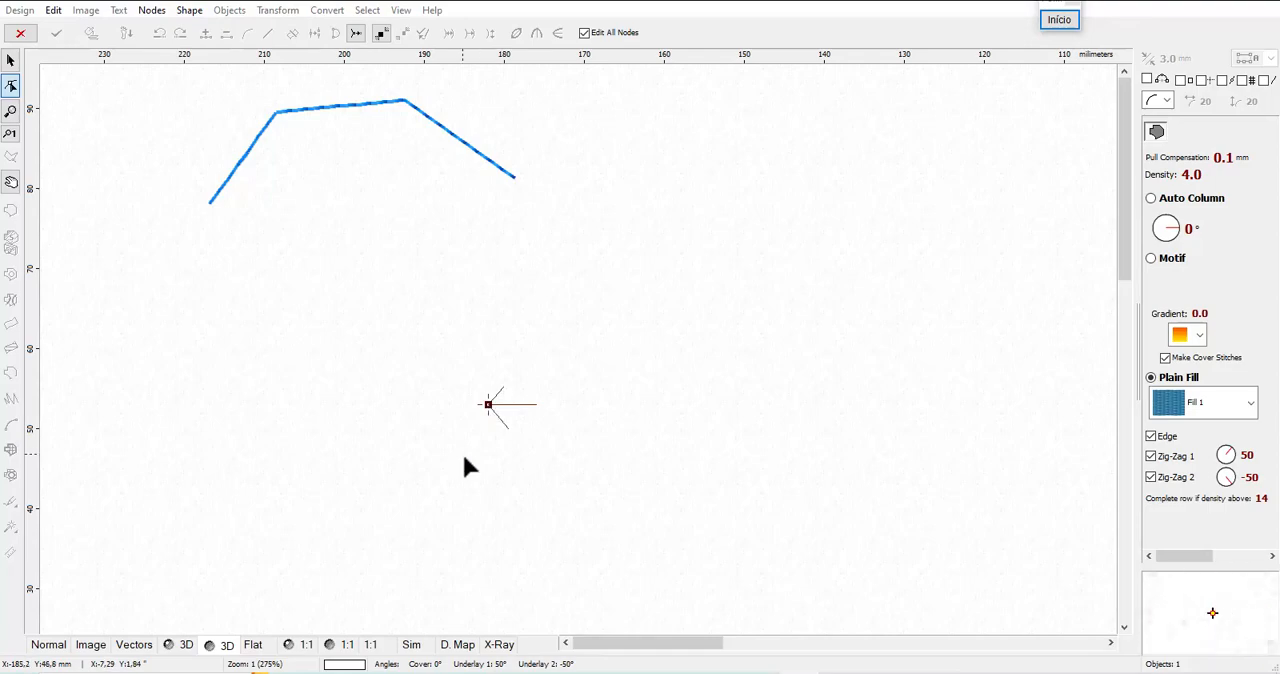
click(192, 12)
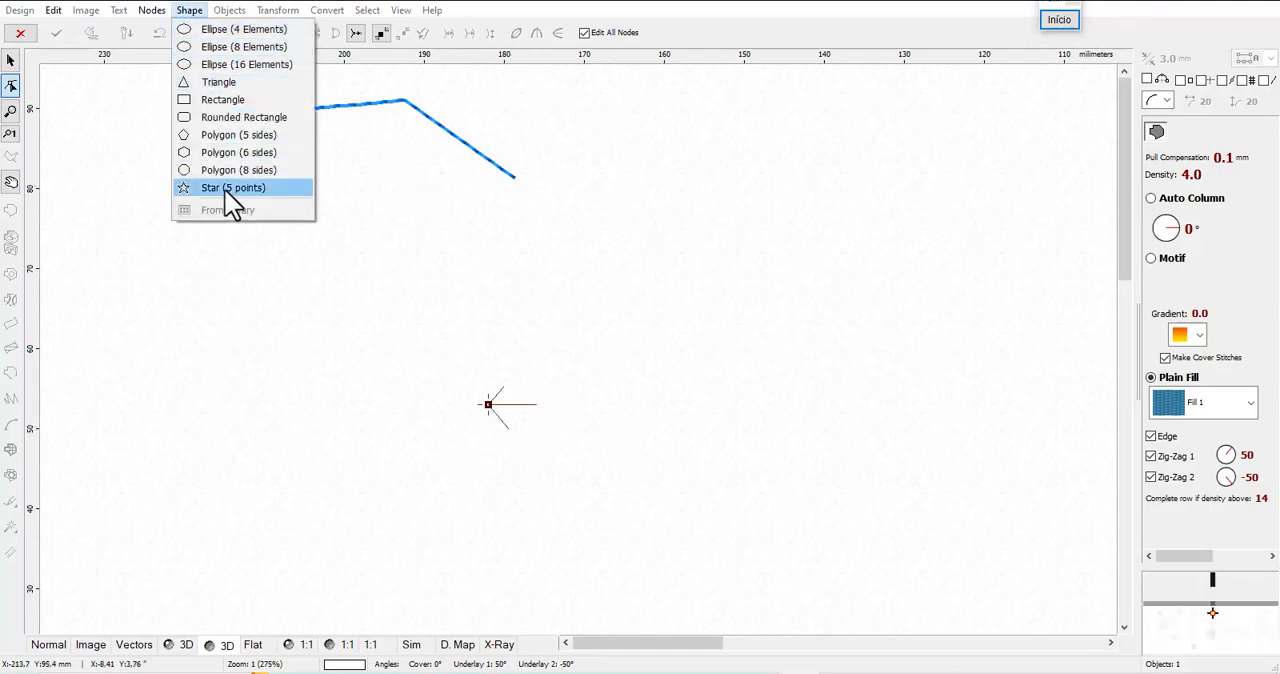
click(230, 83)
drag(579, 247, 761, 496)
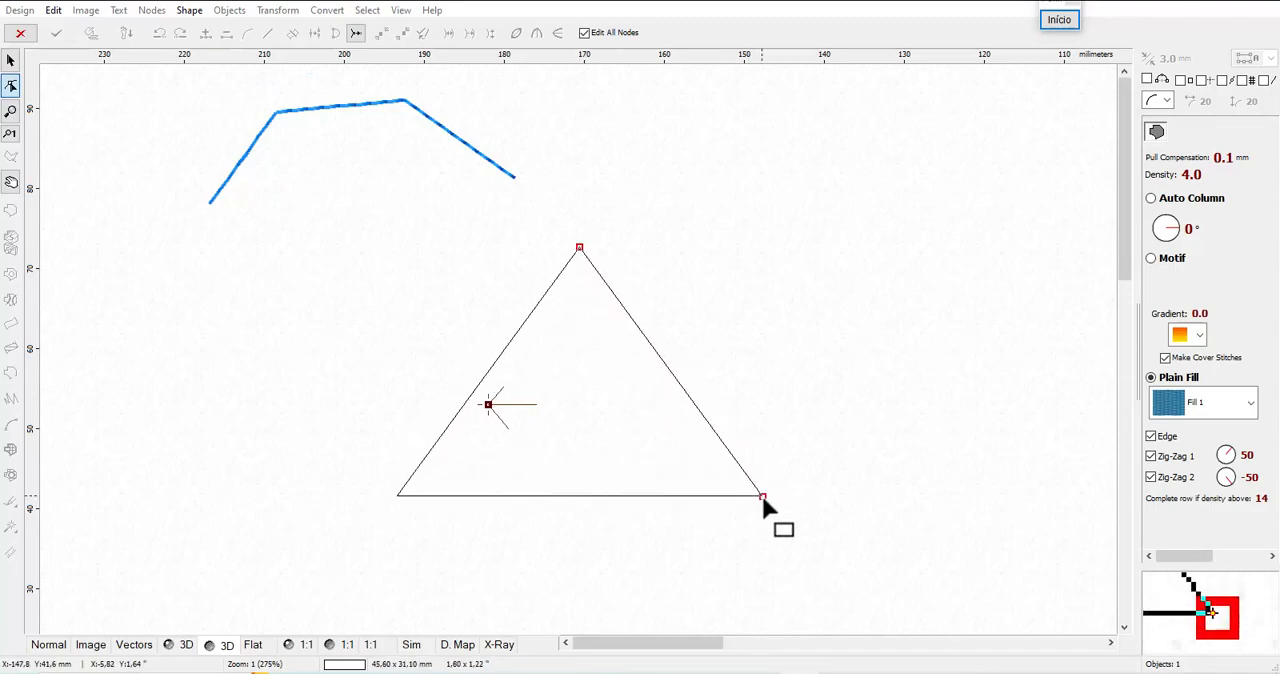
Convert the triangle shape to elements, generate its fill stitches and deselect it
right_click(791, 503)
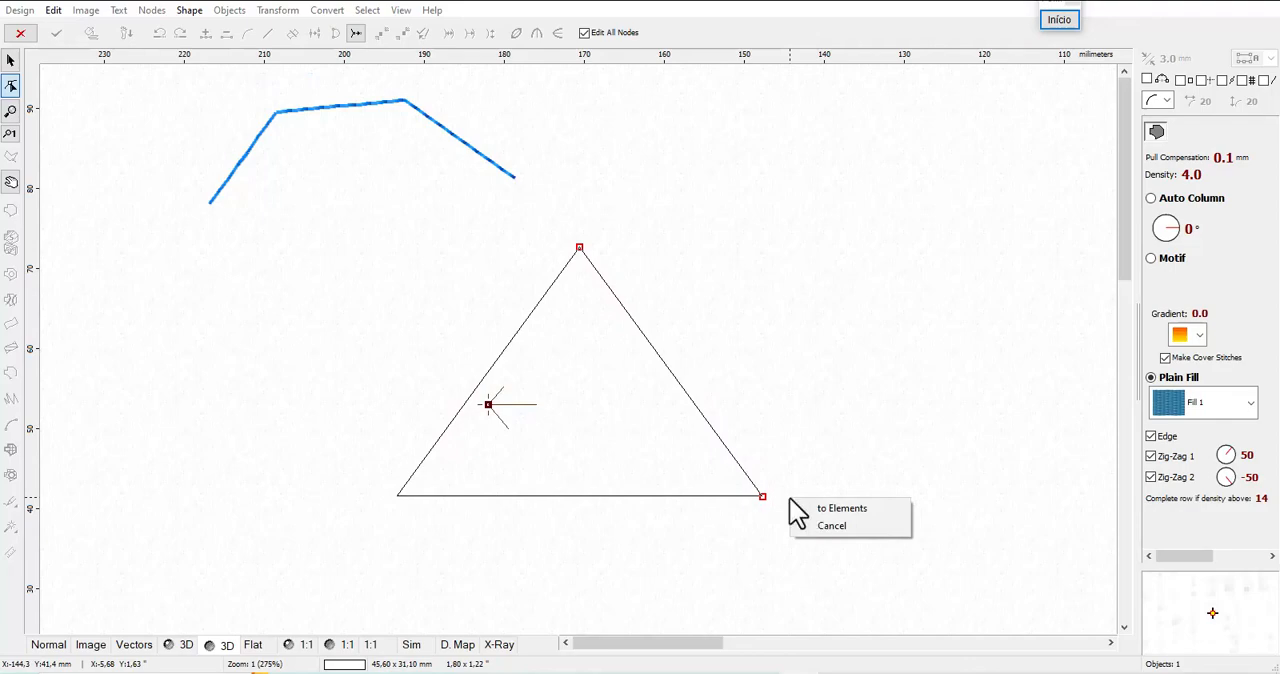
click(842, 510)
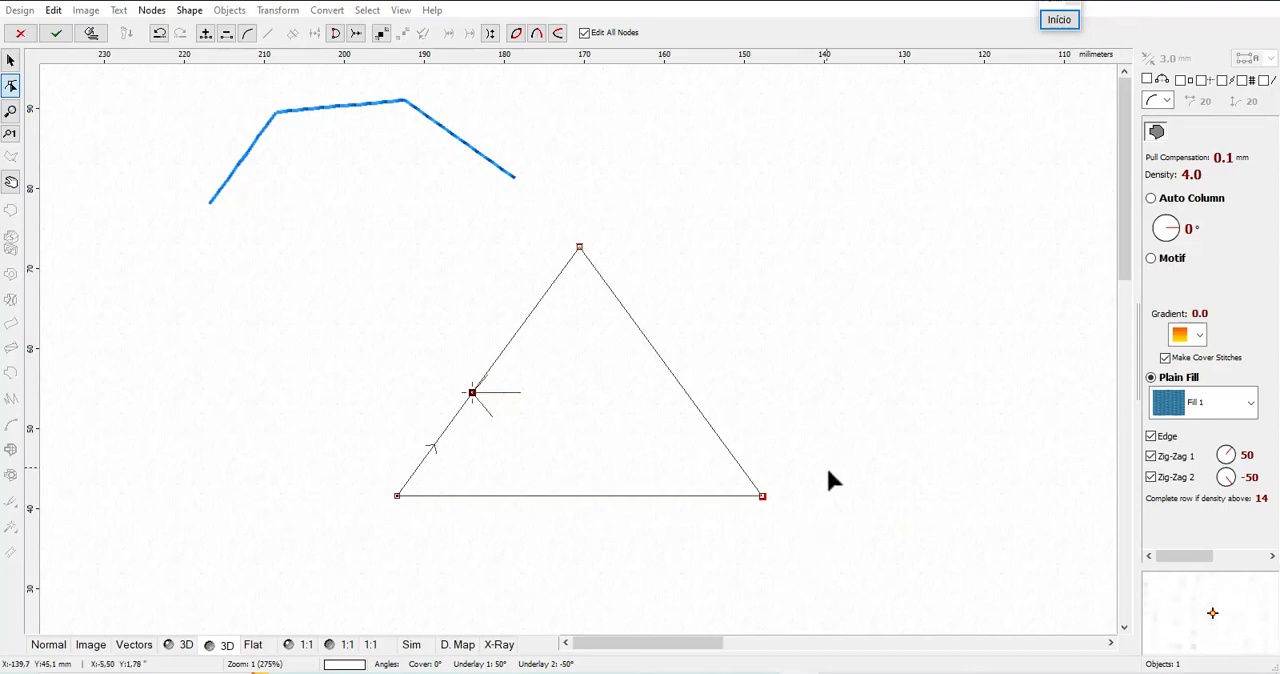
click(90, 33)
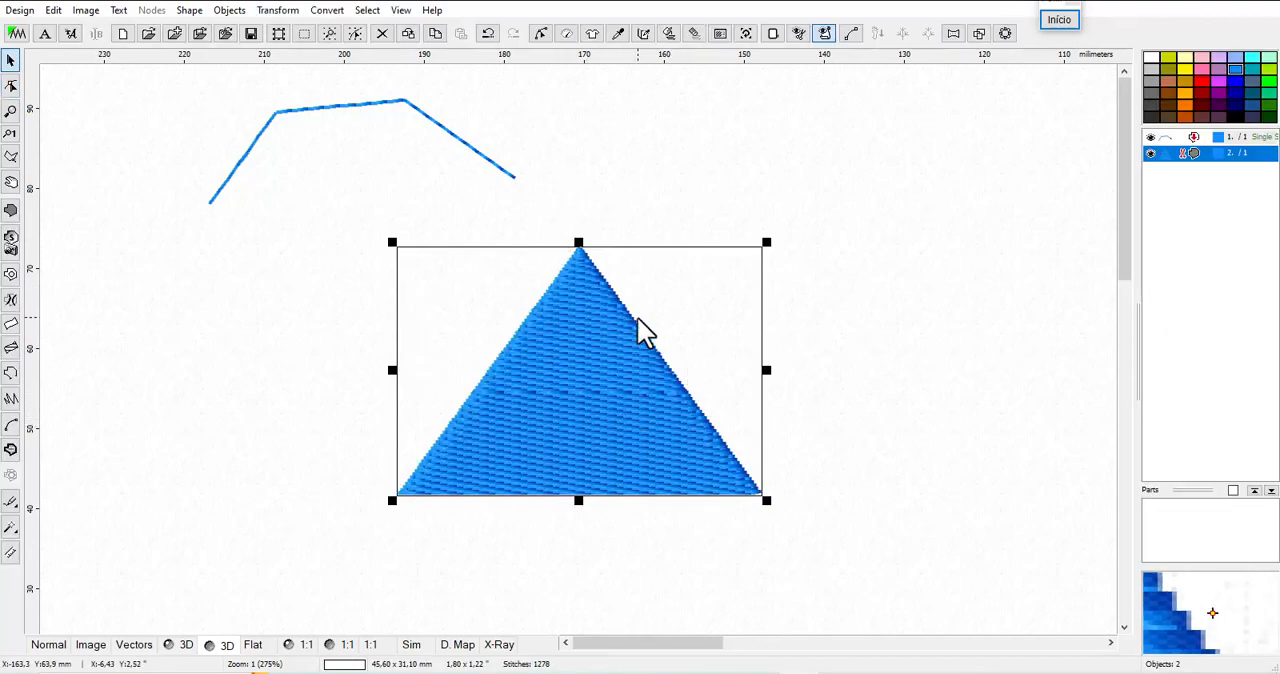
click(640, 230)
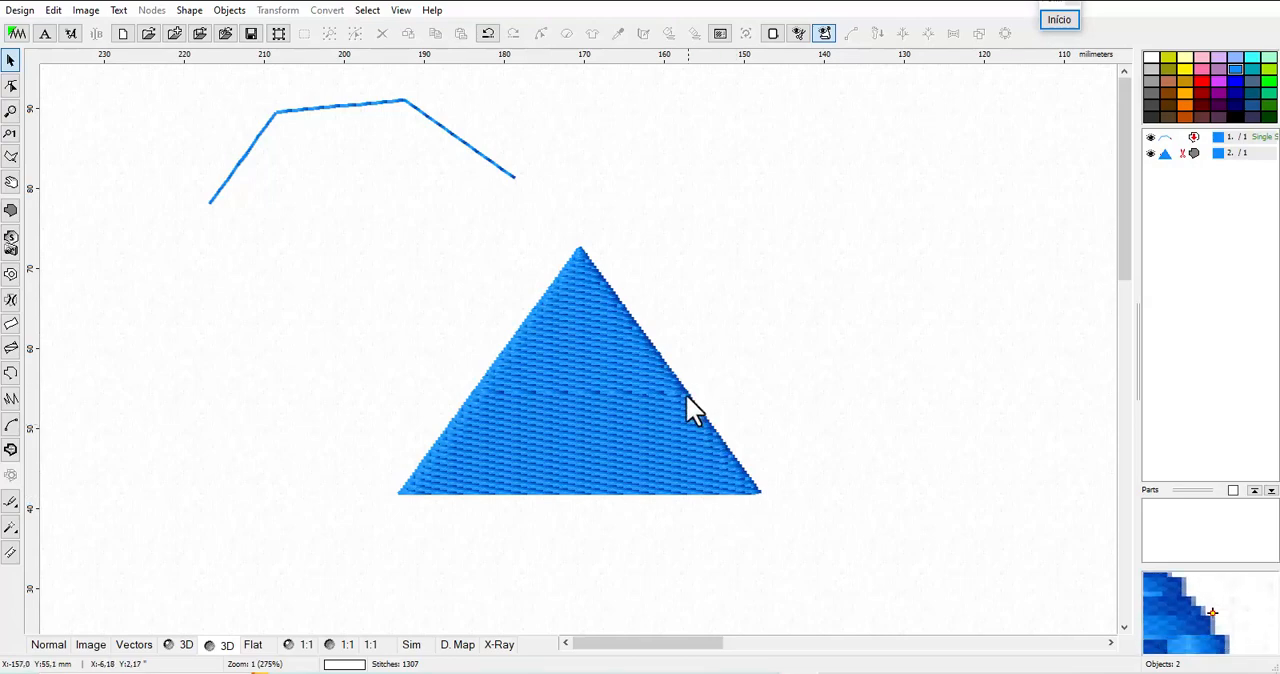
Change the open outline's parameters to the Chain Stitch sample and apply it
click(337, 105)
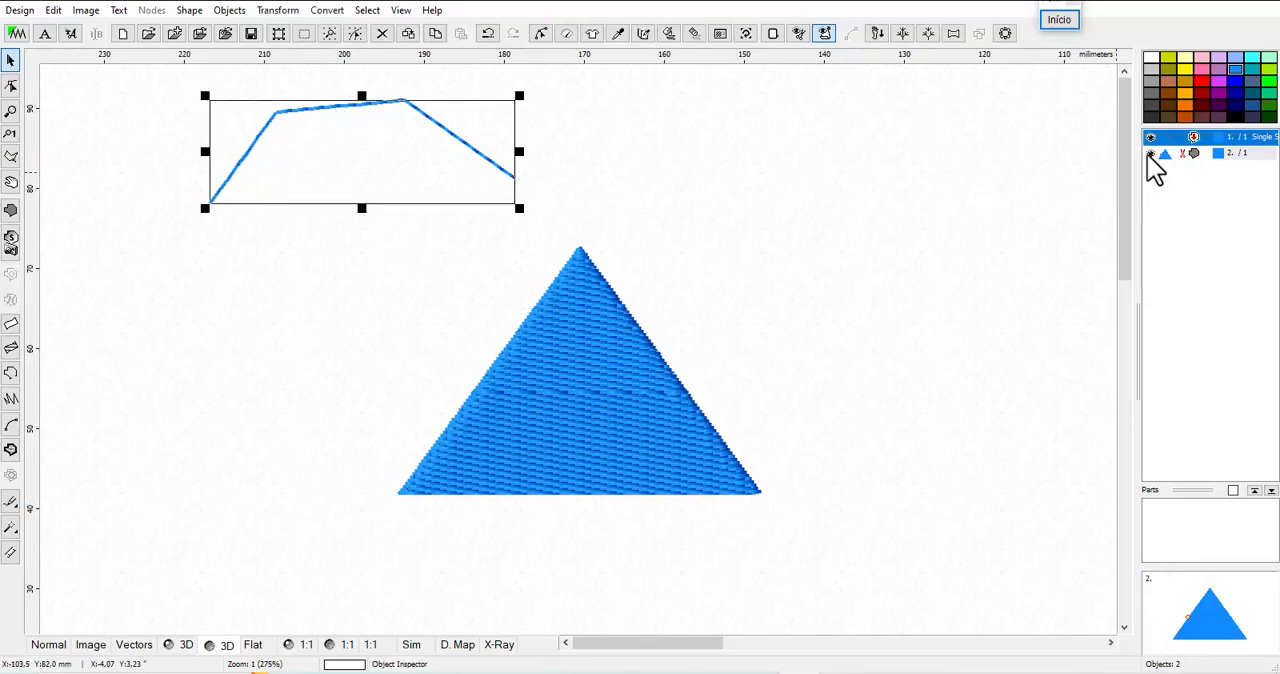
right_click(1176, 137)
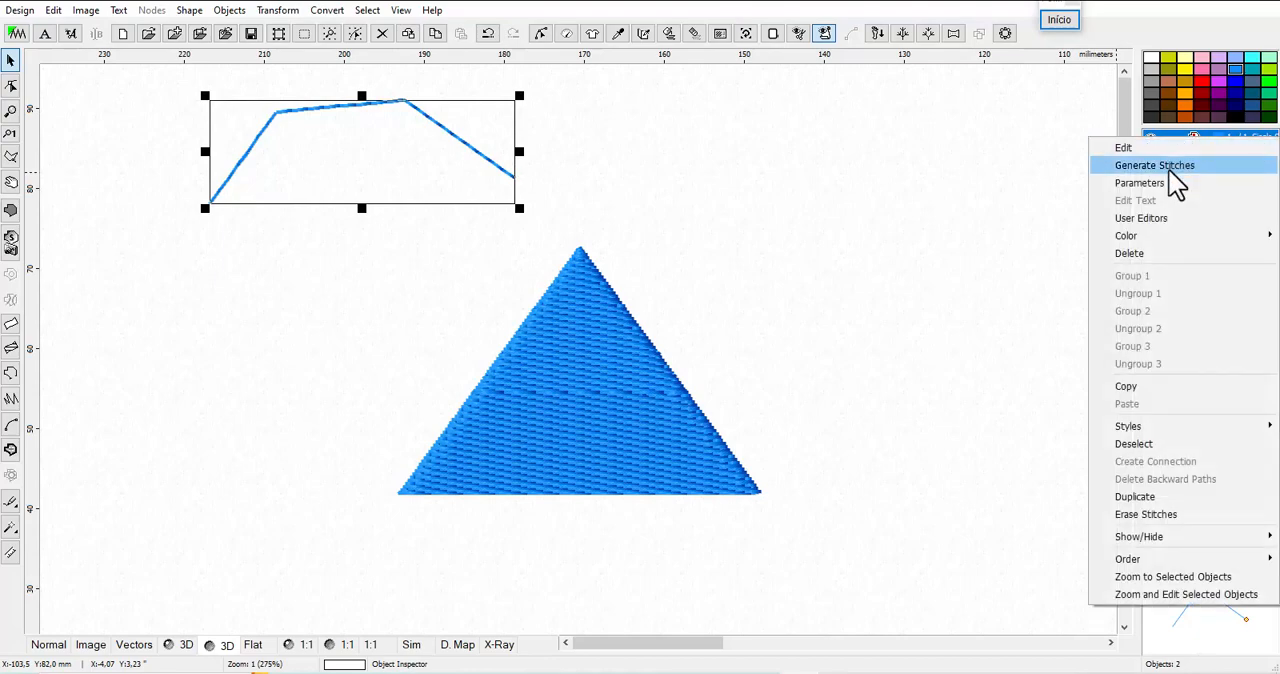
click(1160, 181)
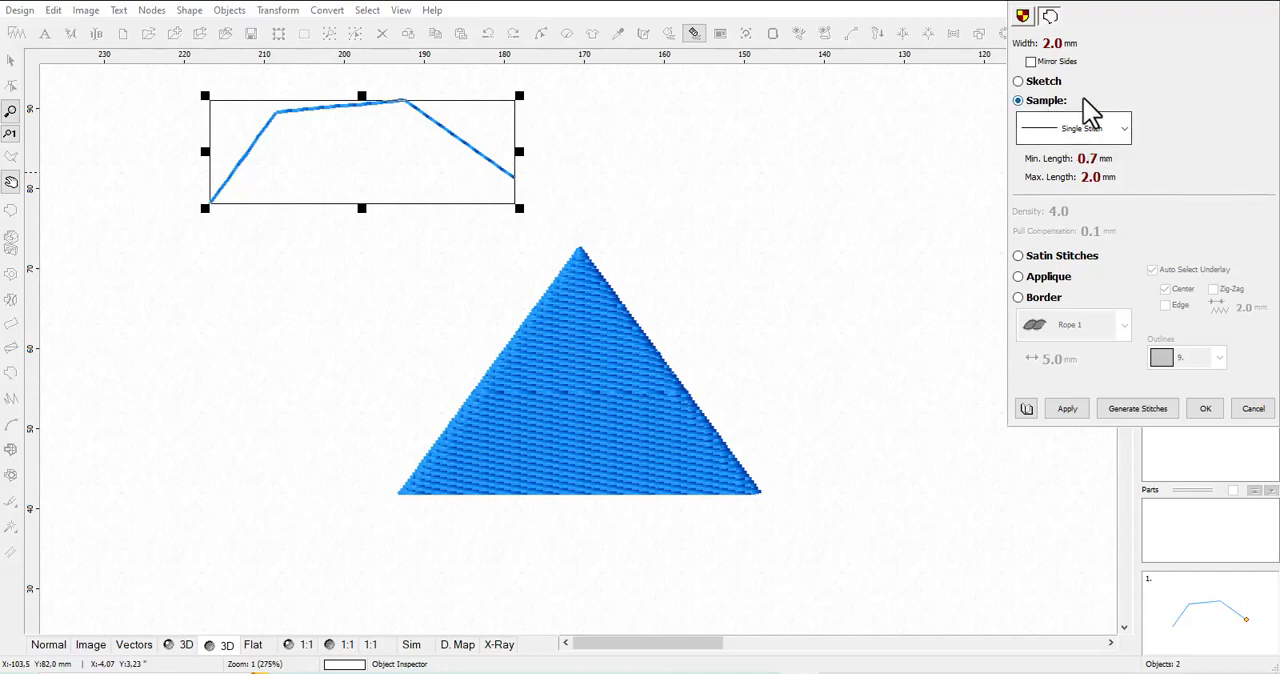
click(1124, 128)
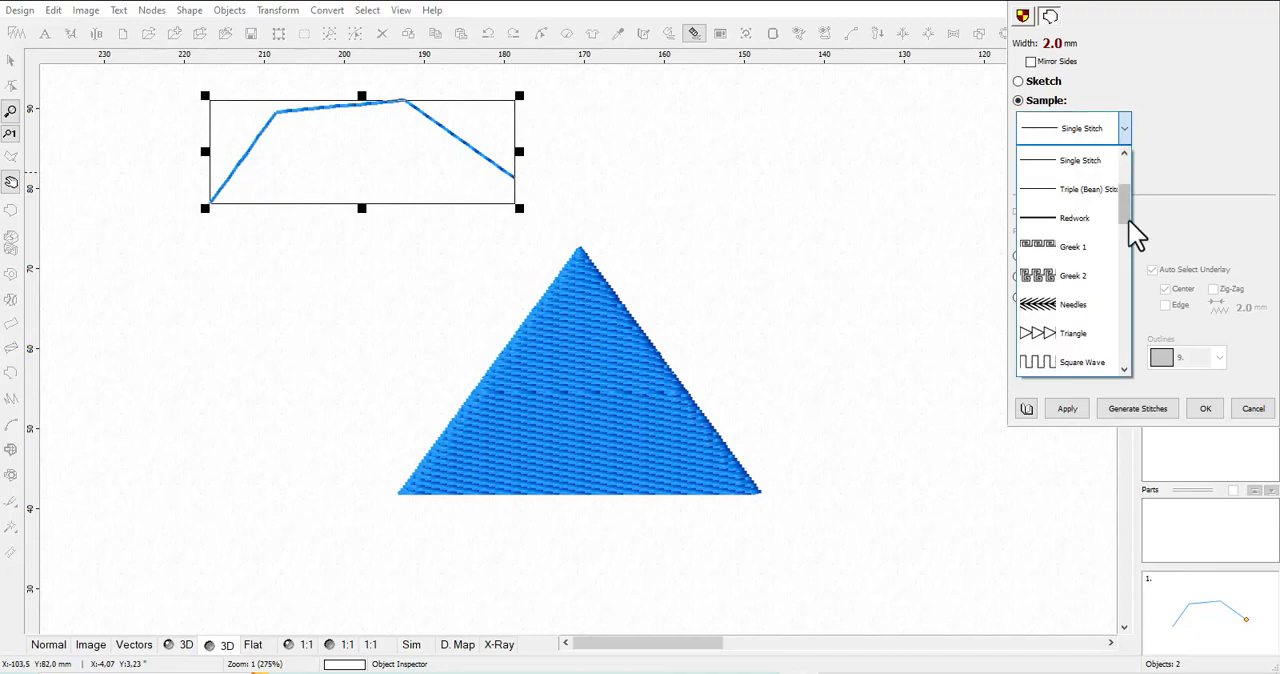
drag(1120, 217, 1120, 294)
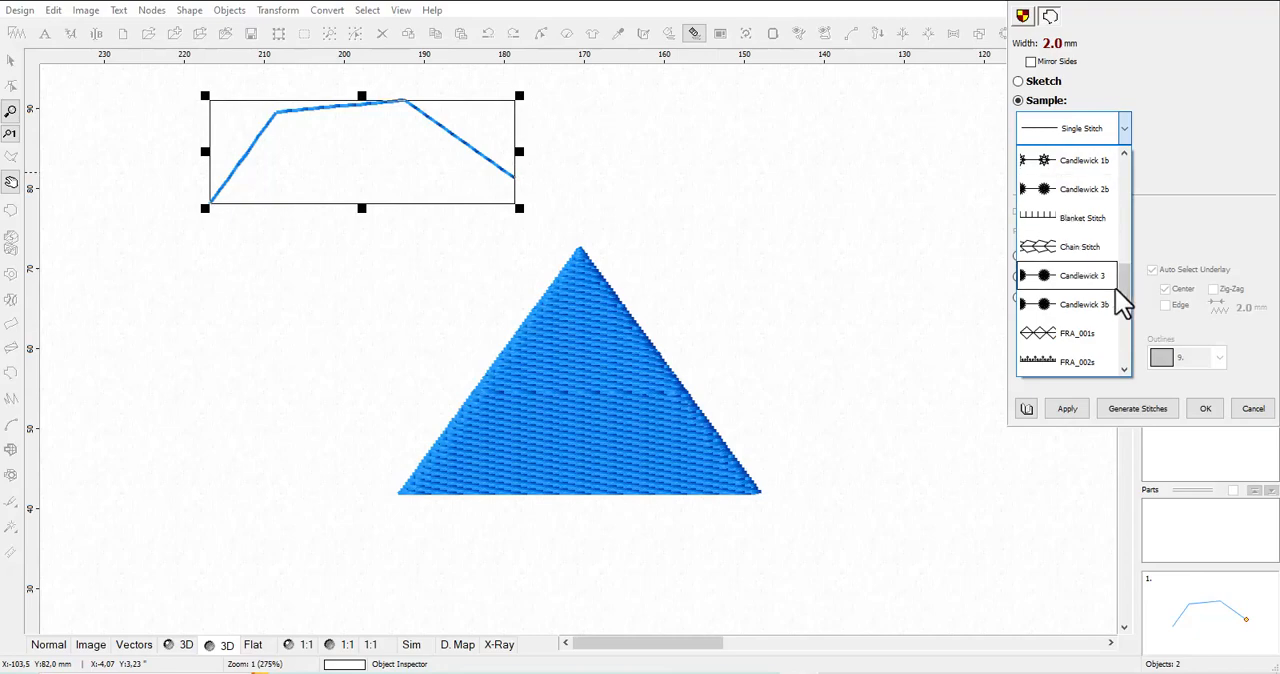
click(1085, 247)
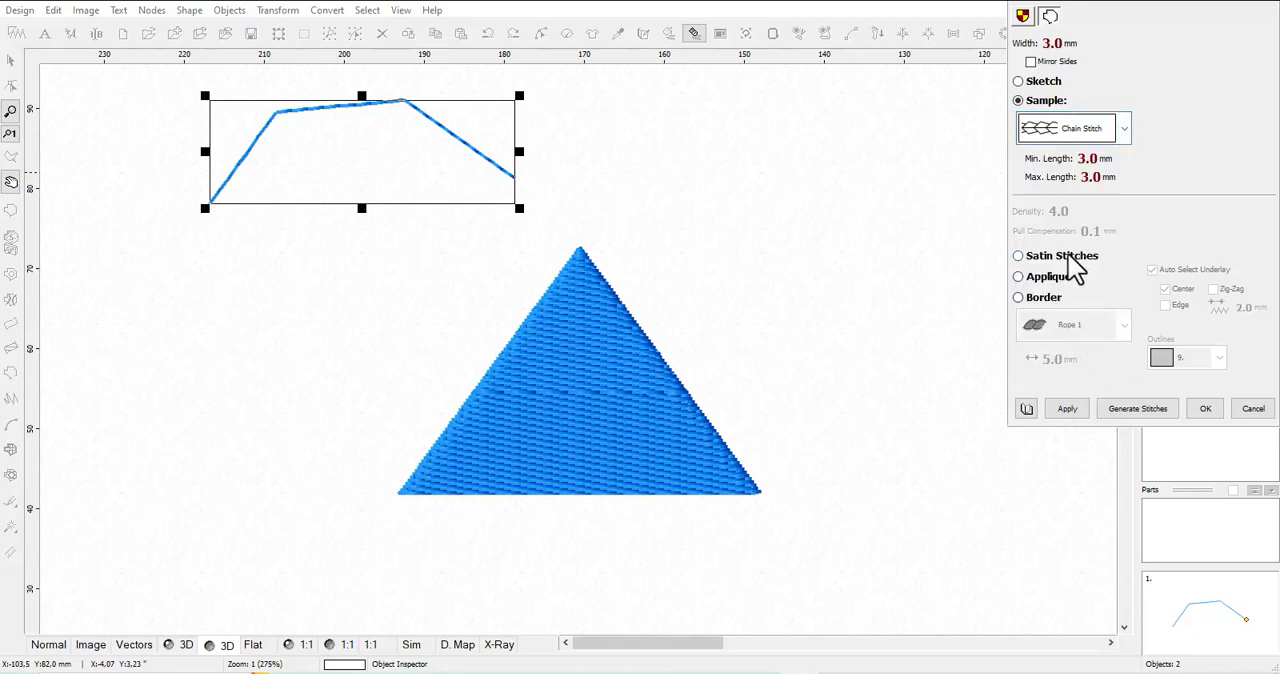
click(1067, 410)
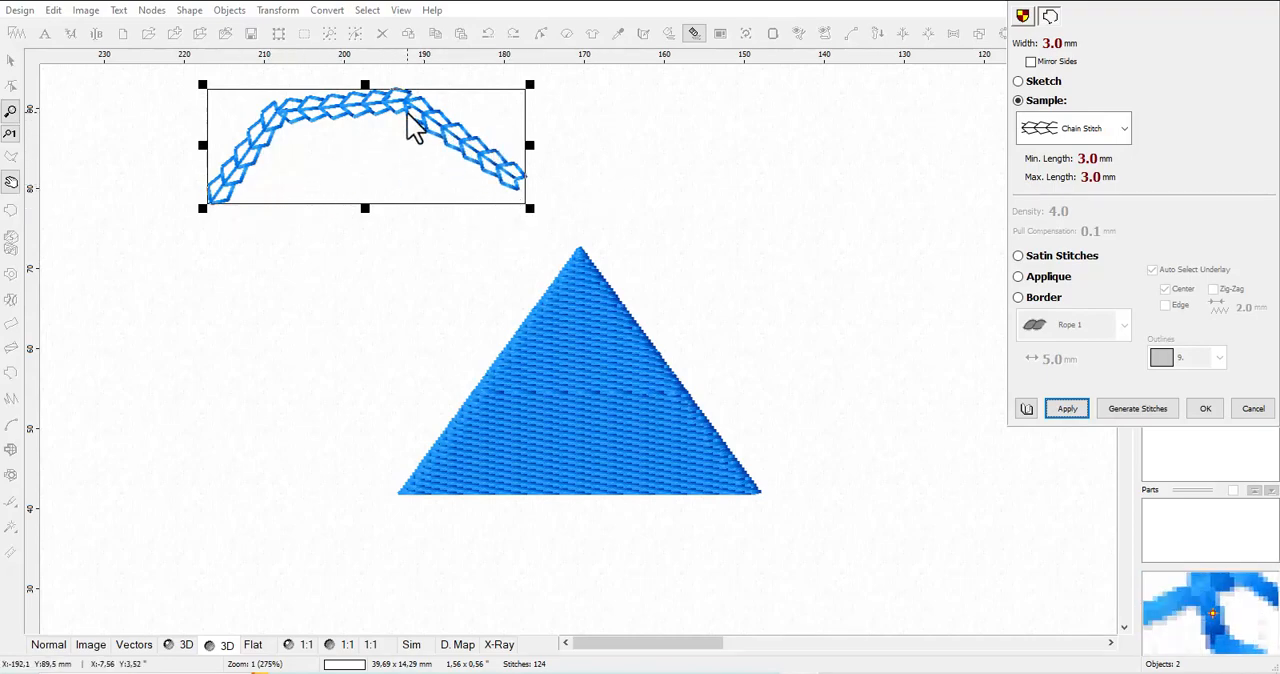
click(1215, 410)
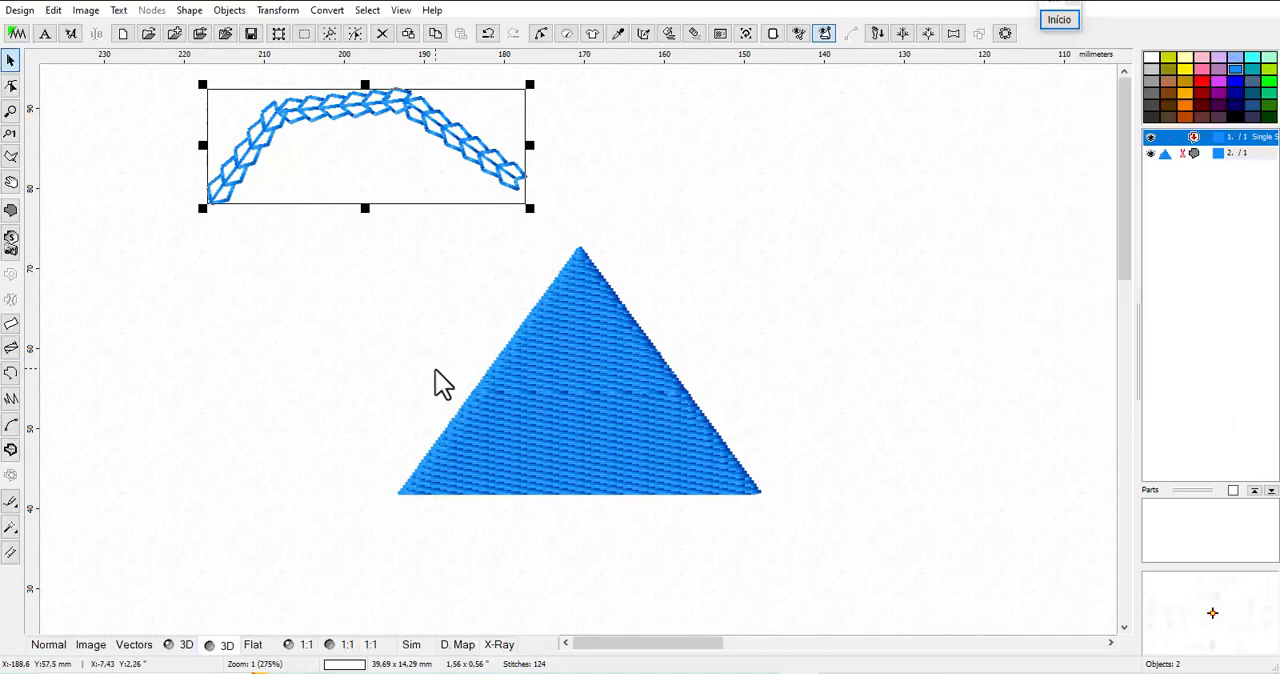
click(562, 378)
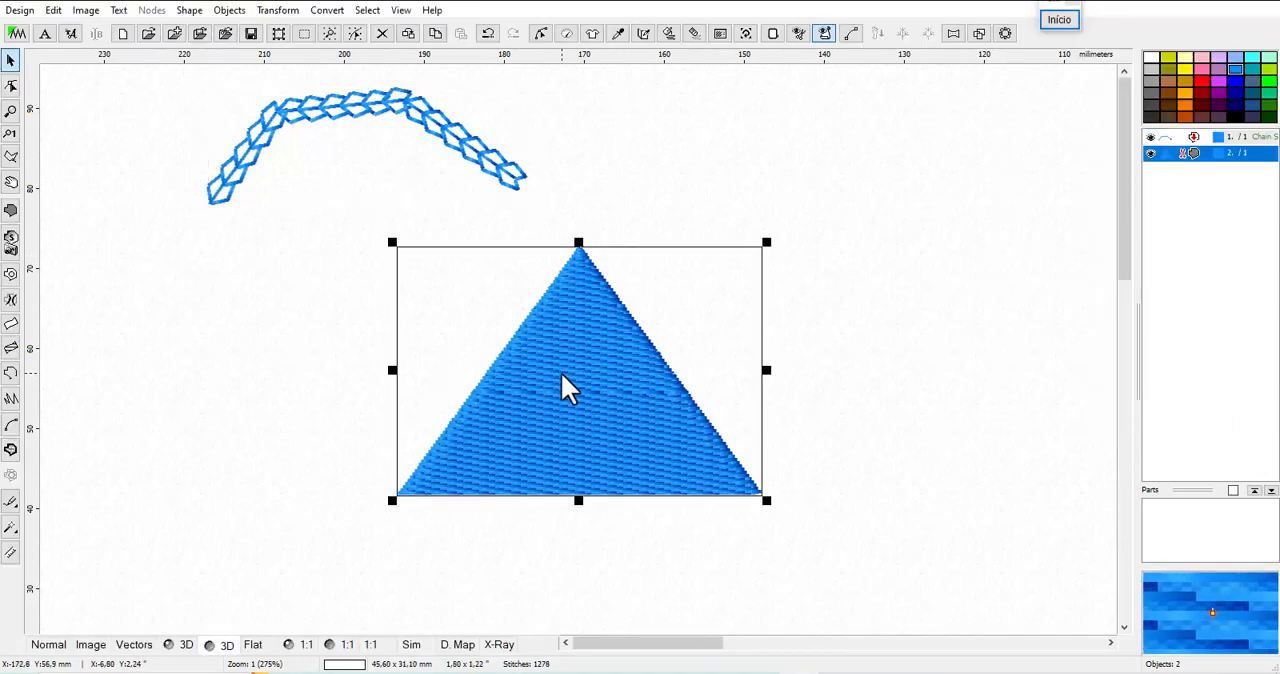
right_click(1164, 155)
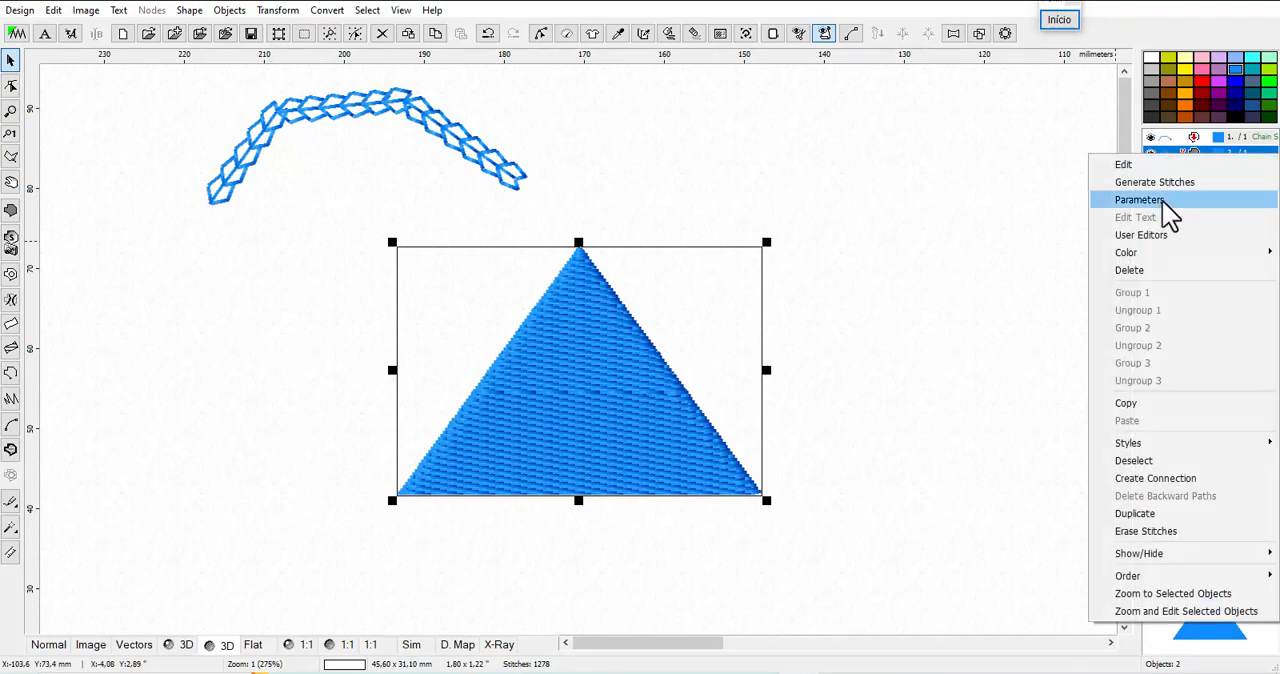
click(892, 276)
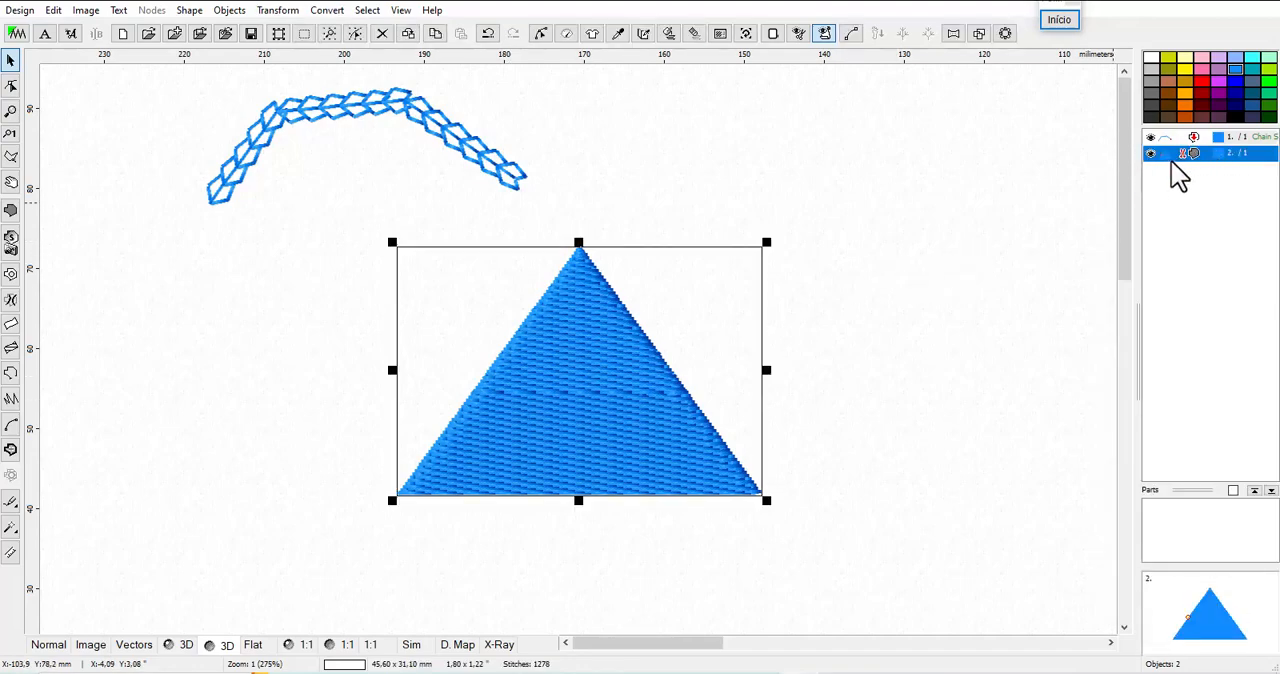
right_click(1178, 174)
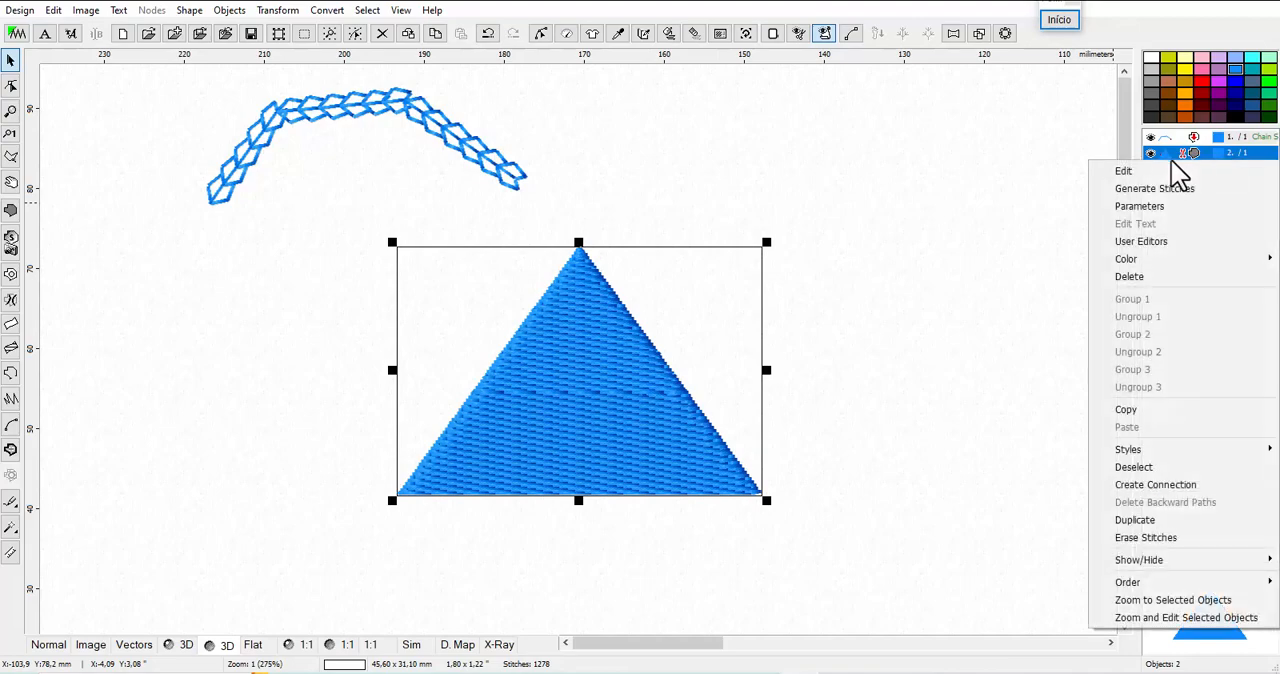
click(603, 402)
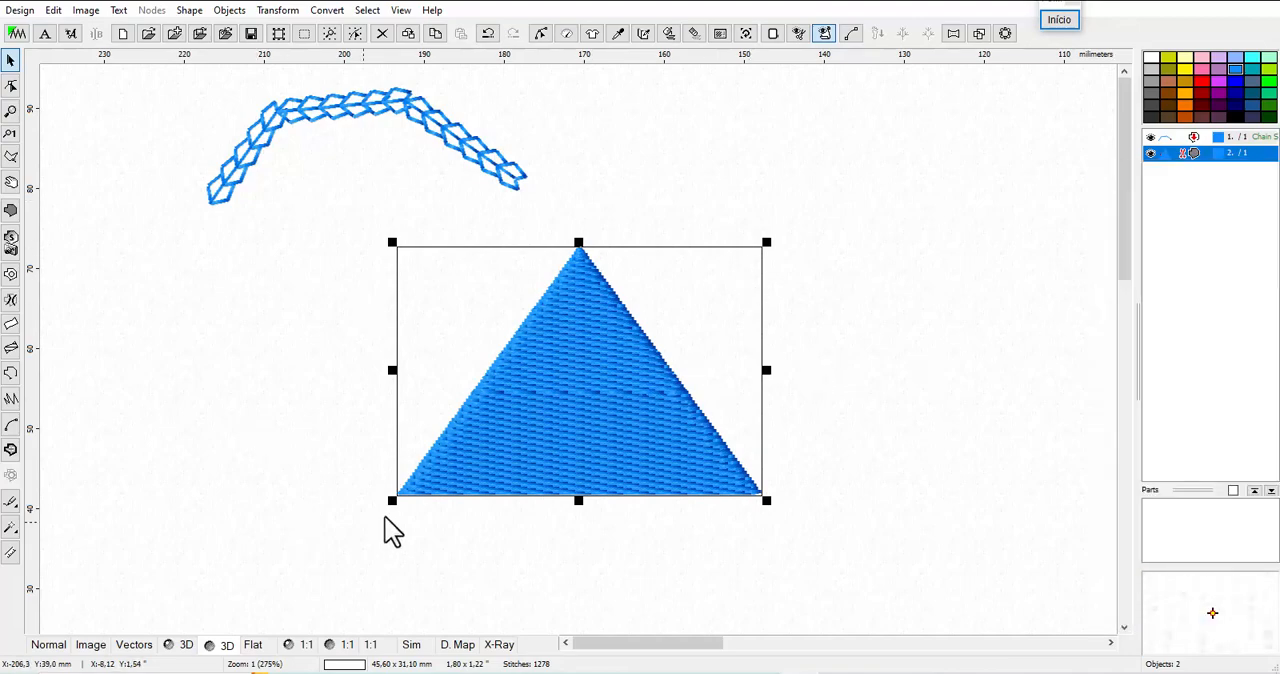
Change the triangle's fill parameters from plain fill to a motif fill using Motif 18 and apply it
right_click(632, 392)
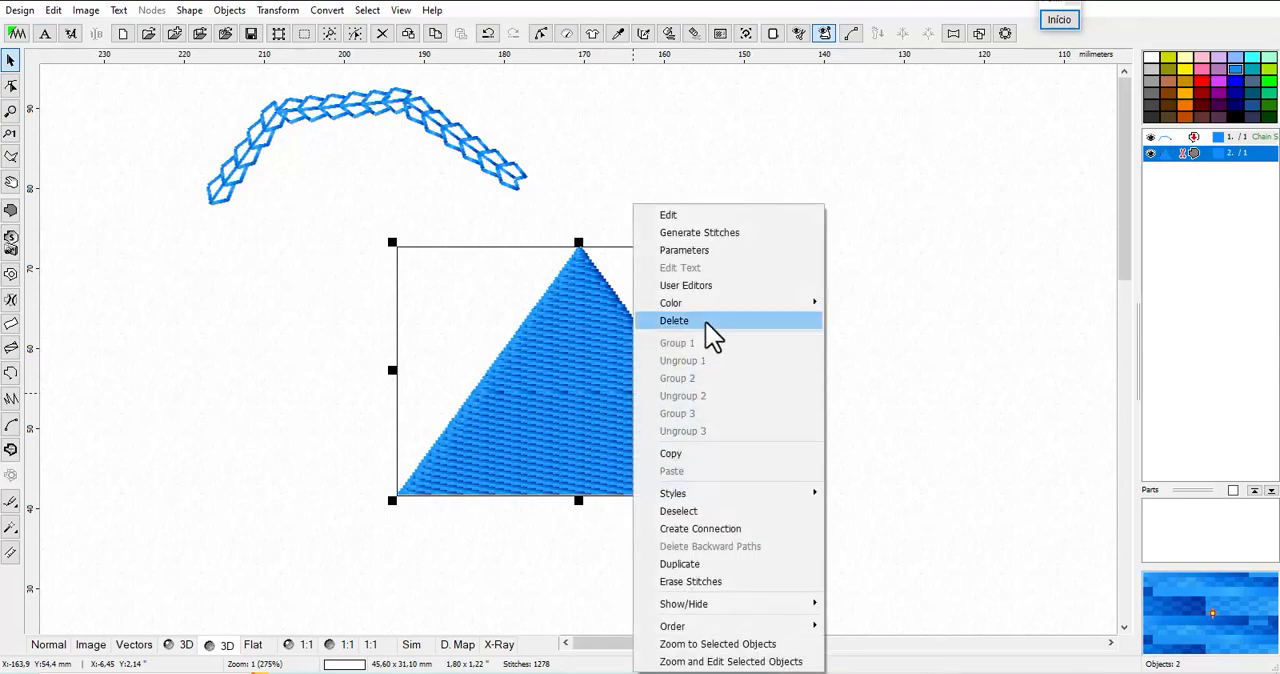
click(716, 251)
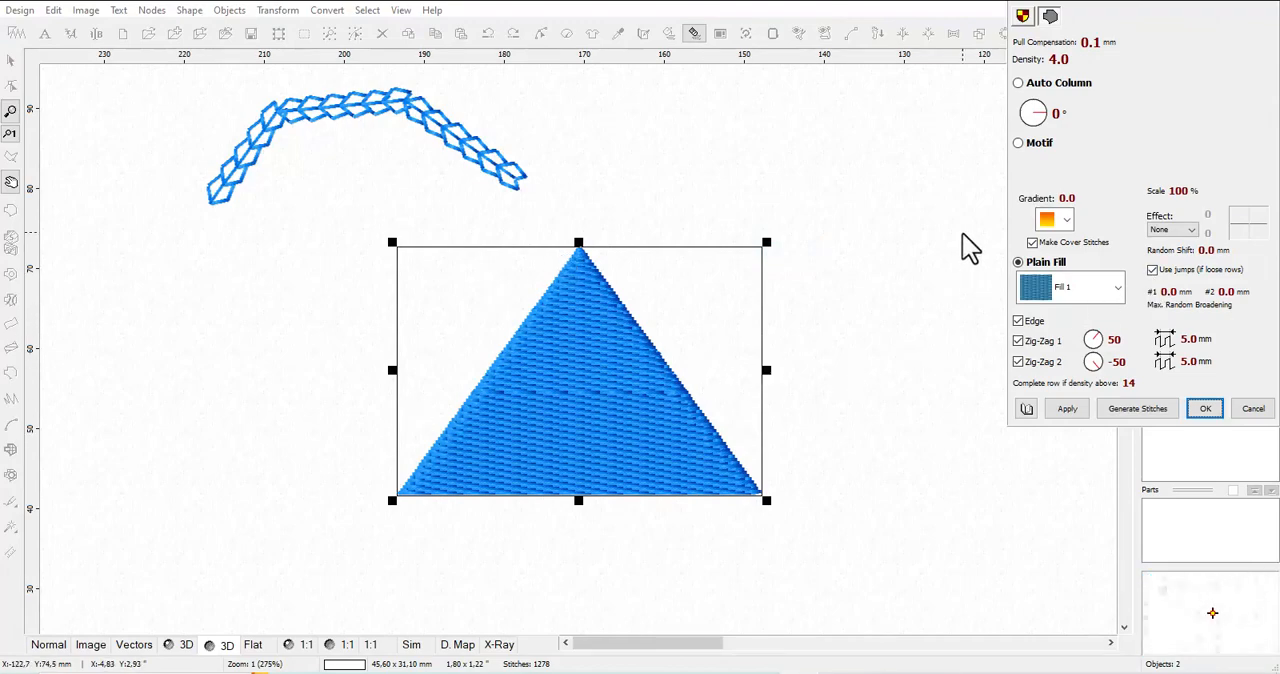
click(1019, 146)
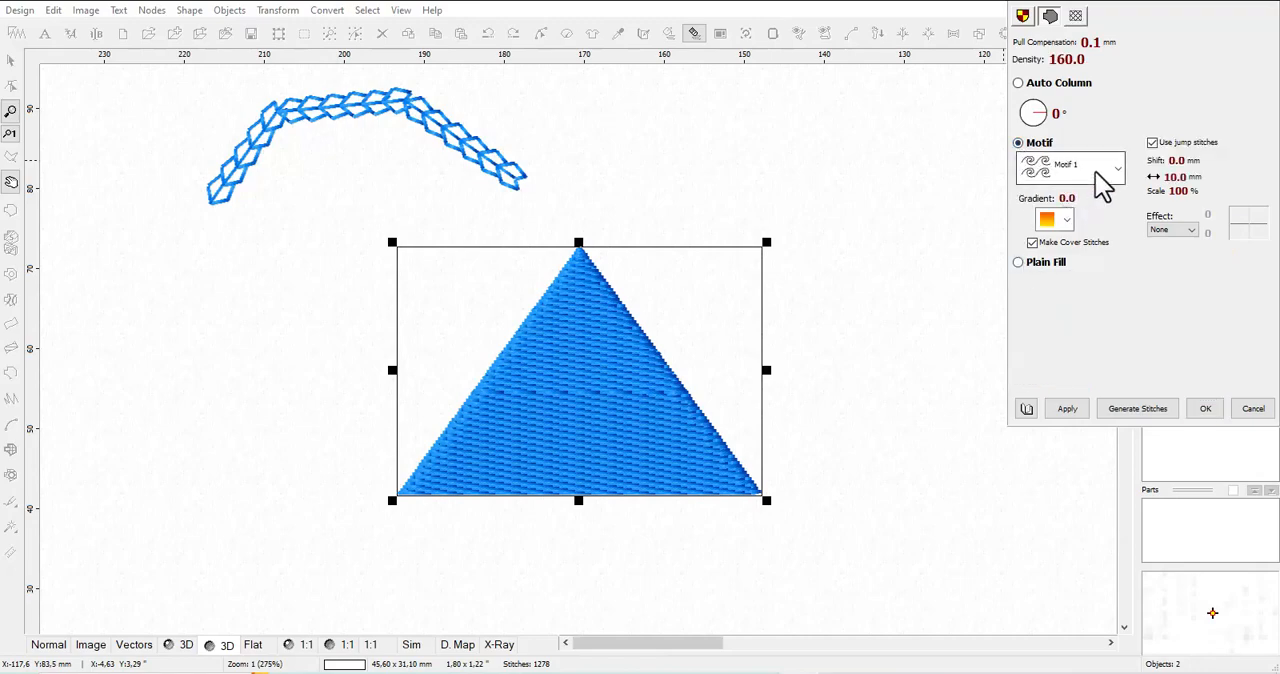
click(1110, 172)
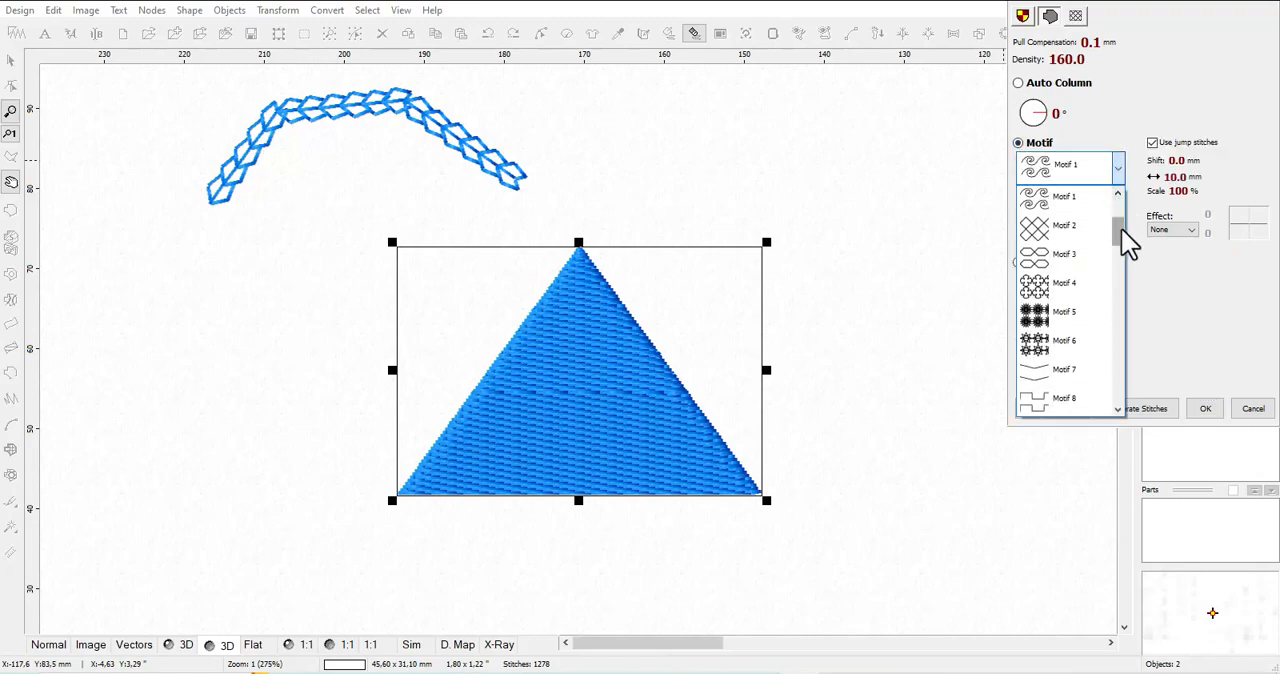
drag(1120, 243, 1119, 286)
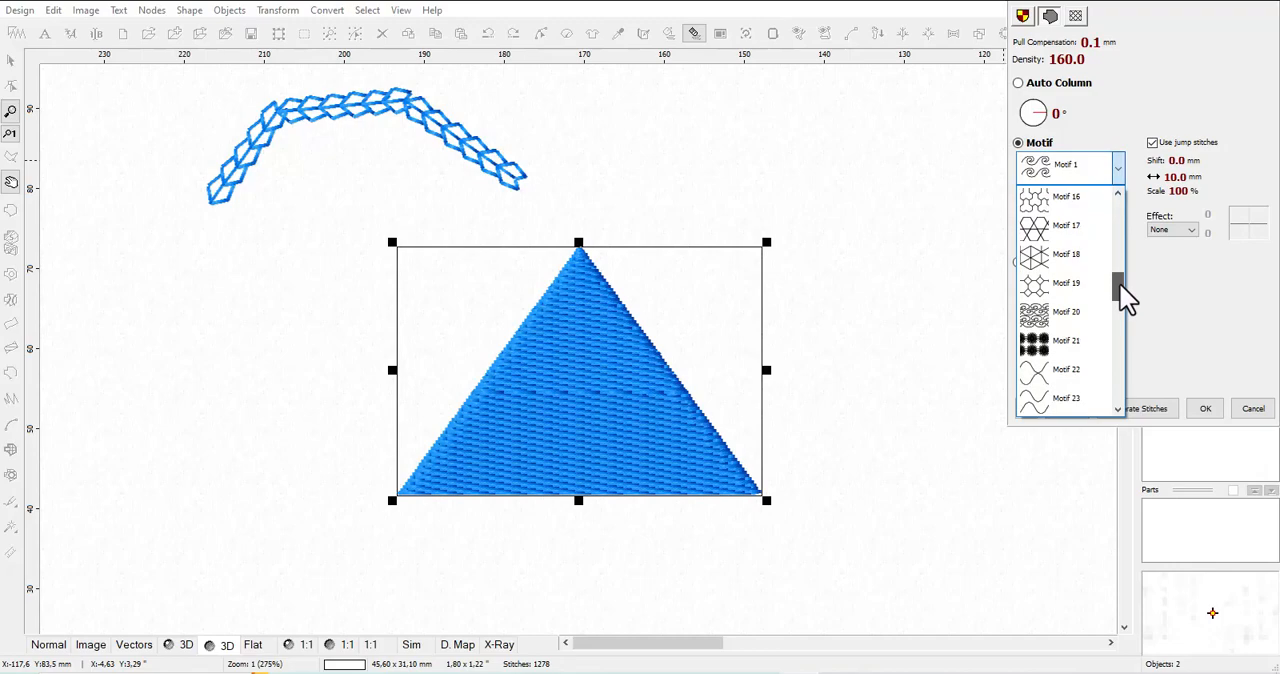
click(1070, 258)
click(1066, 409)
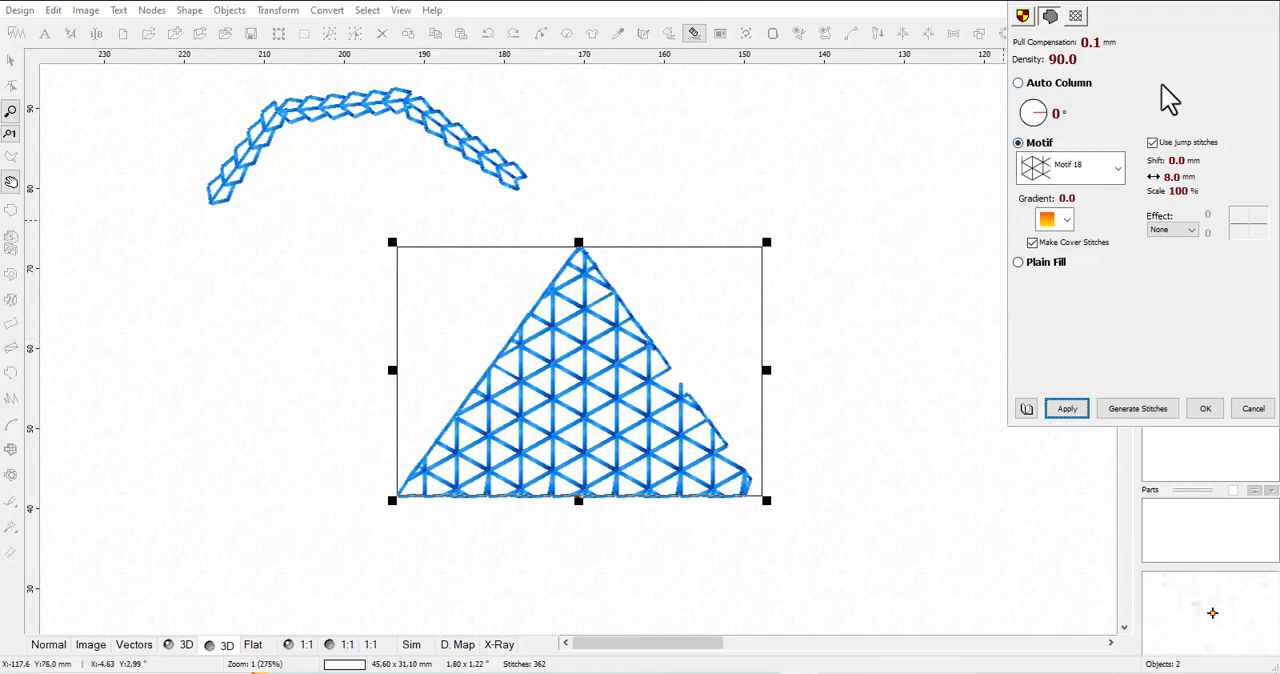
click(1210, 409)
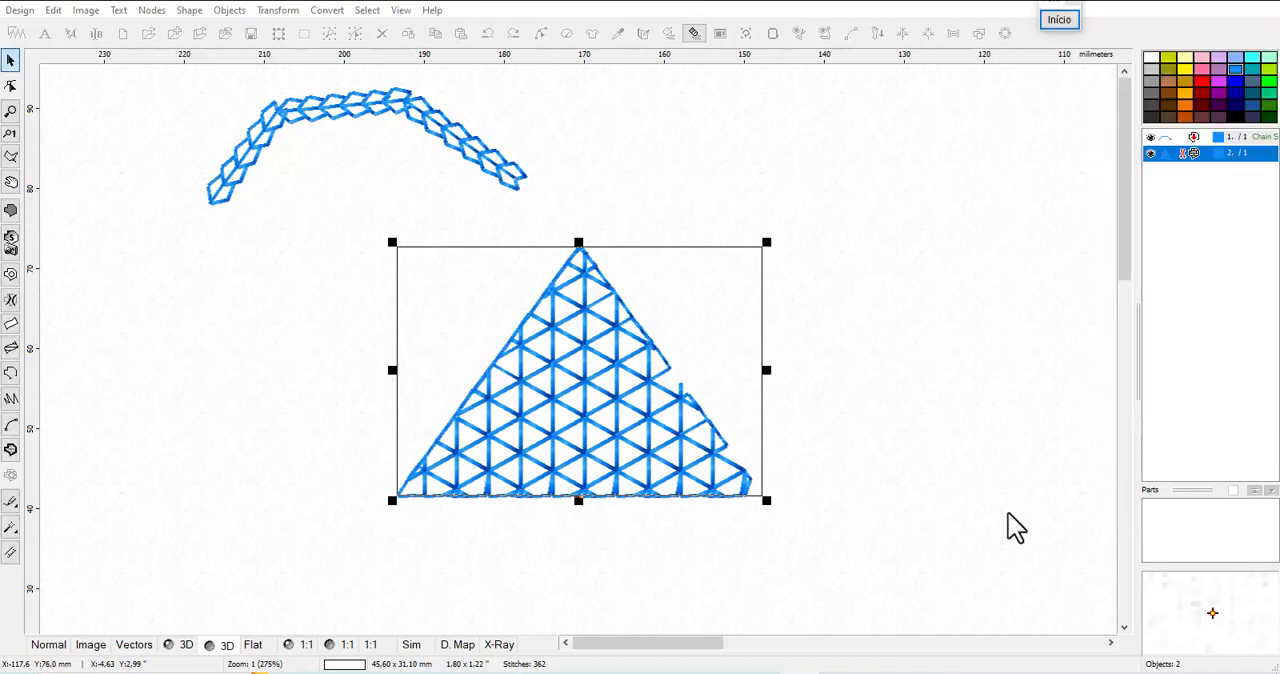
Delete the motif-filled triangle from the design
click(874, 526)
click(580, 434)
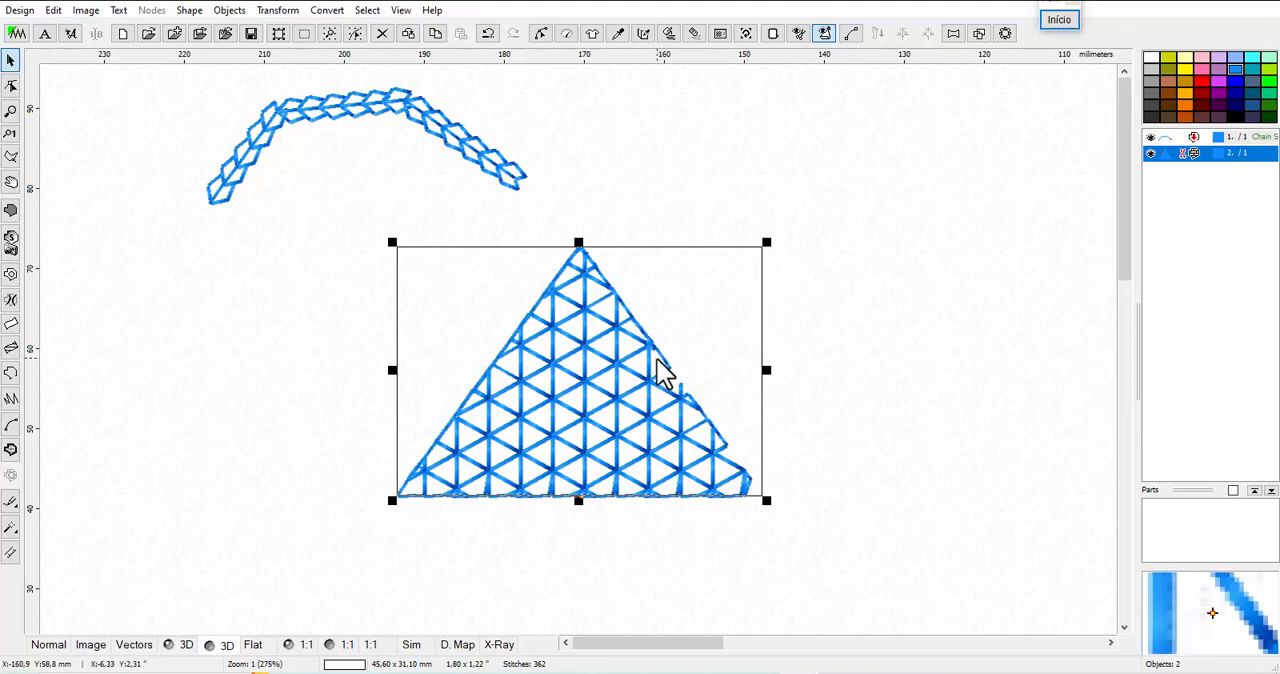
key(Delete)
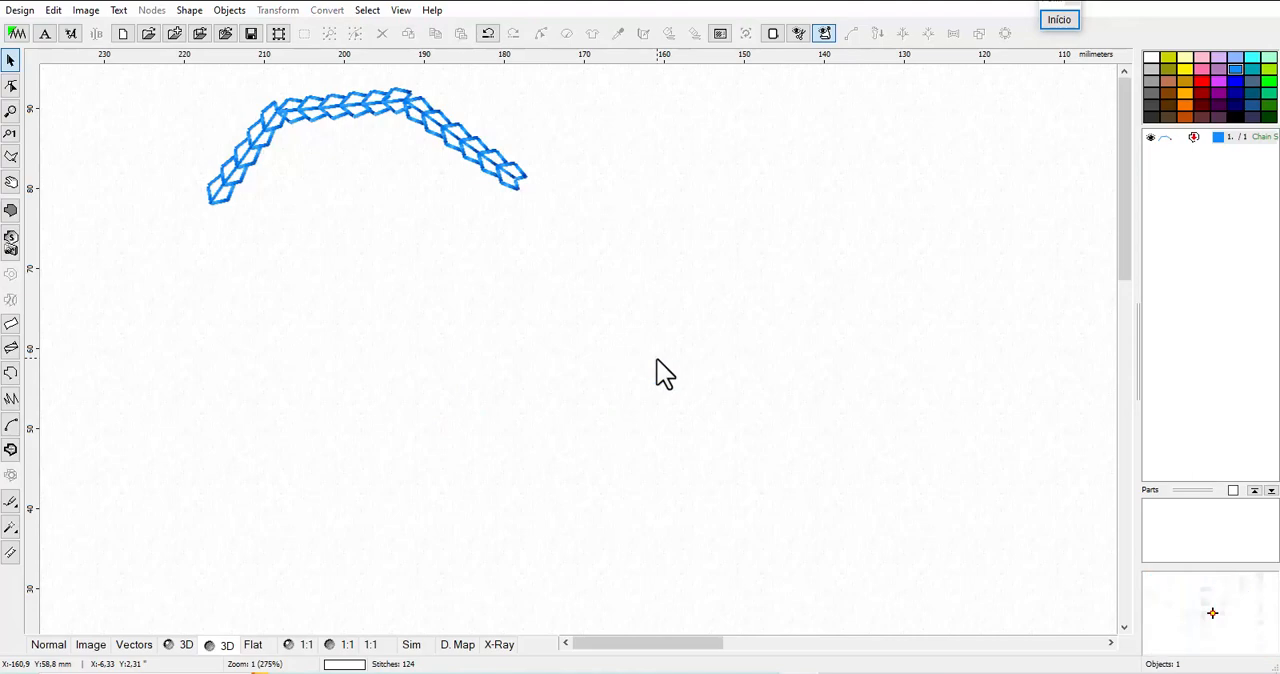
Undo the deletion of the motif-filled triangle
click(517, 190)
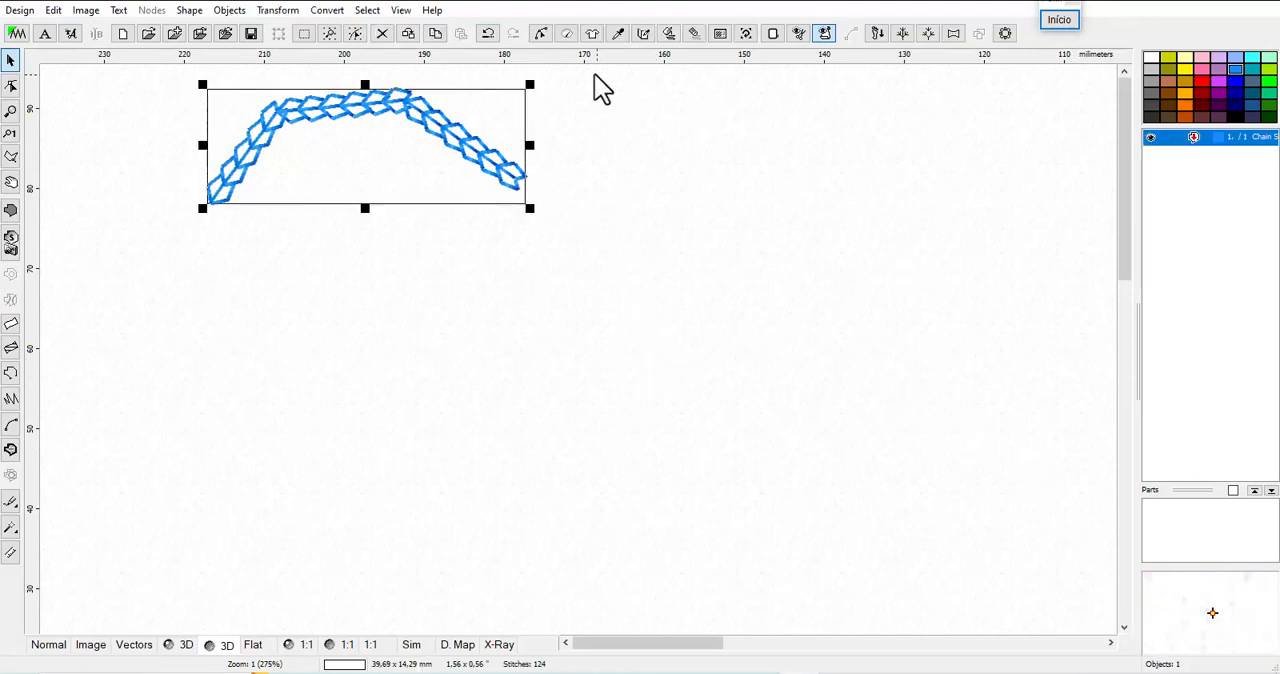
click(489, 34)
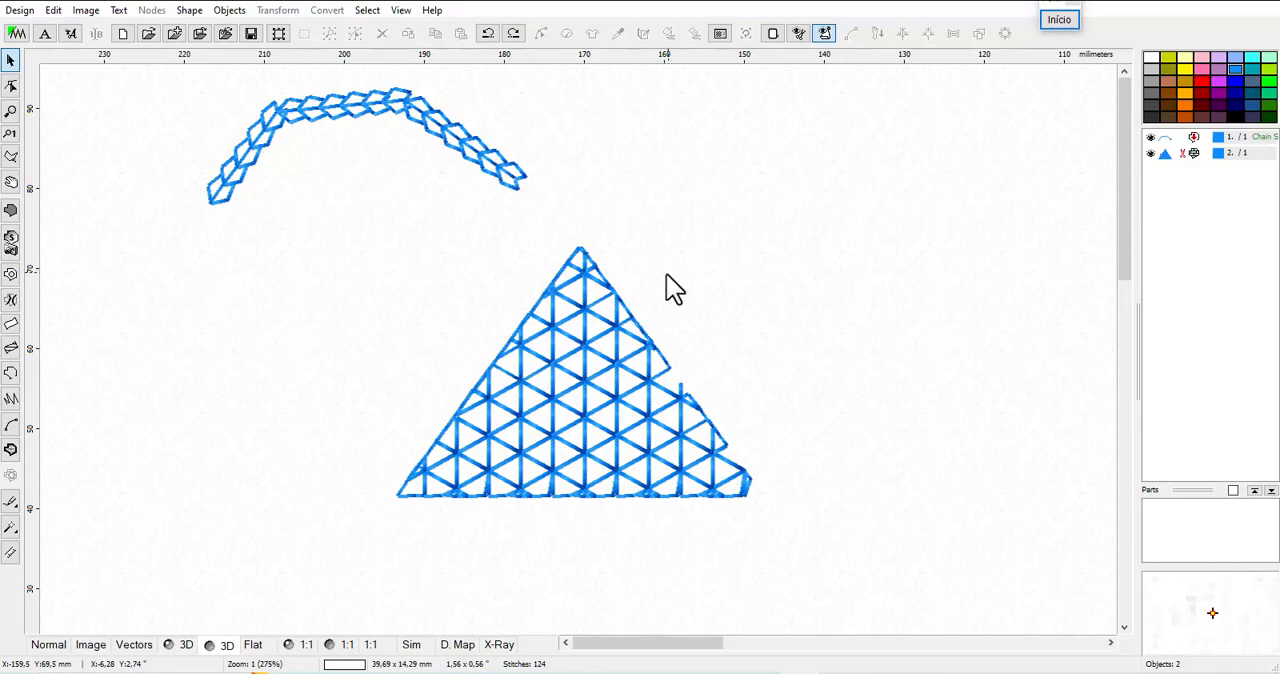
Open the User's Patterns editor for user-defined patterns and display it maximized
click(719, 33)
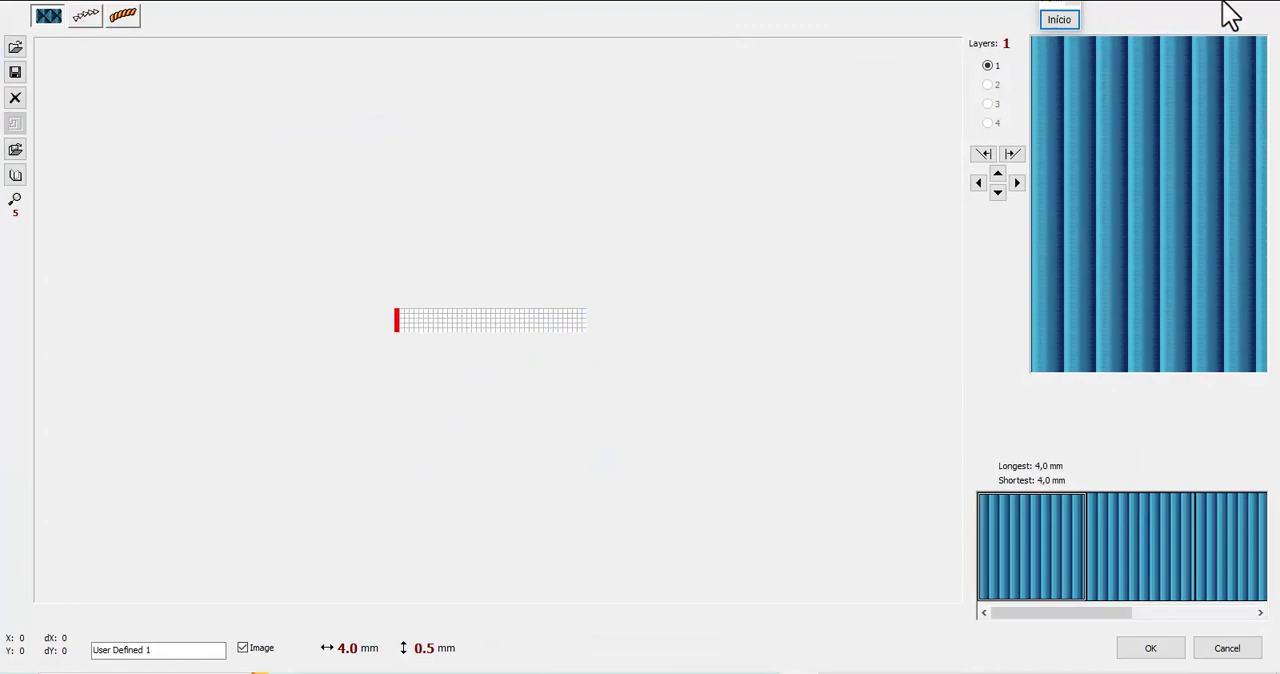
click(1226, 1)
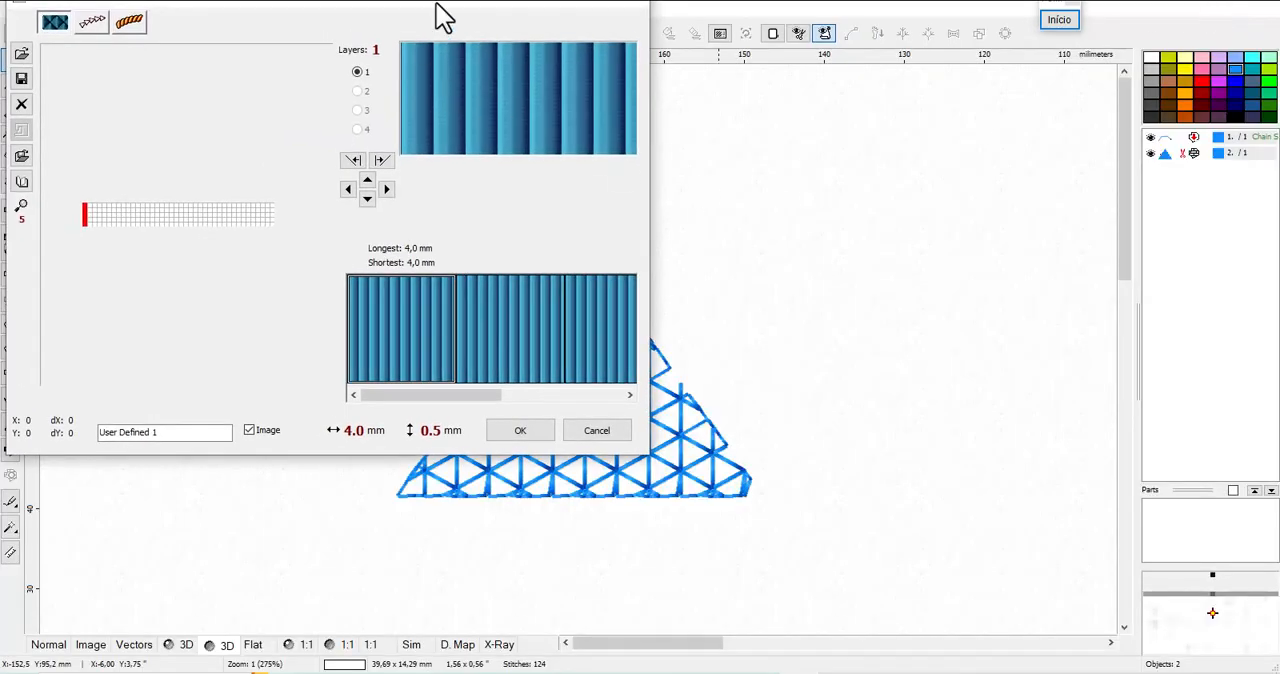
drag(437, 1, 611, 105)
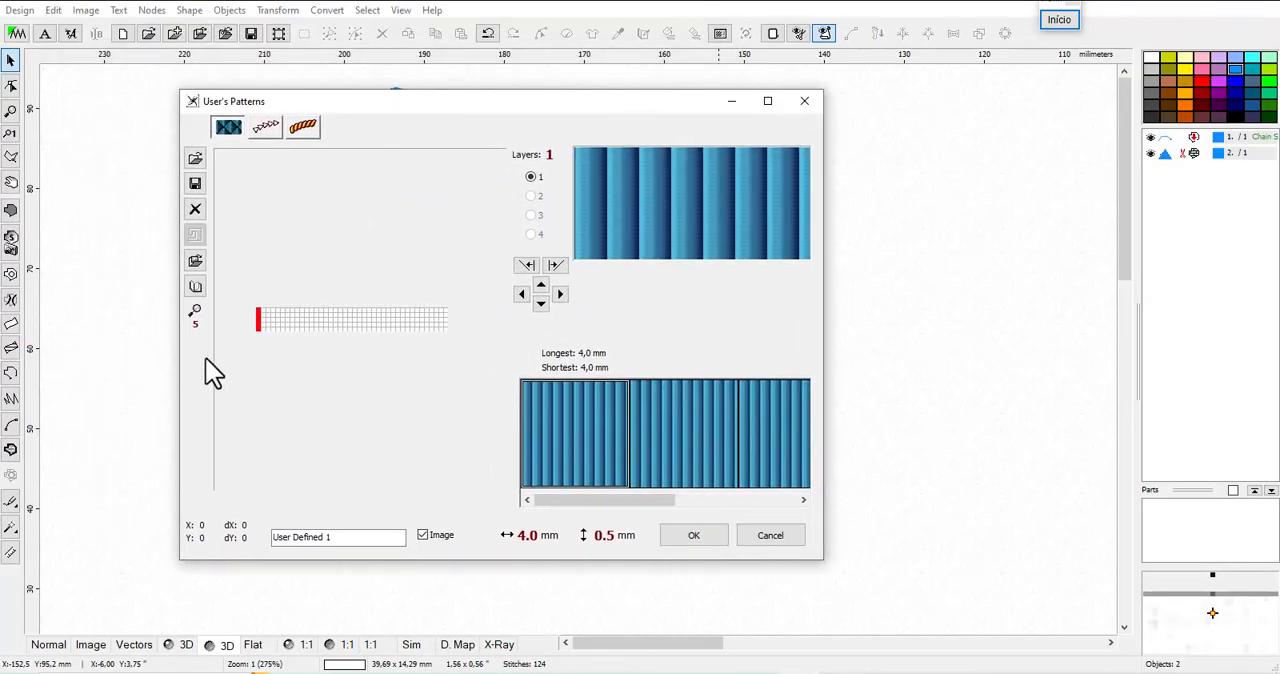
click(767, 101)
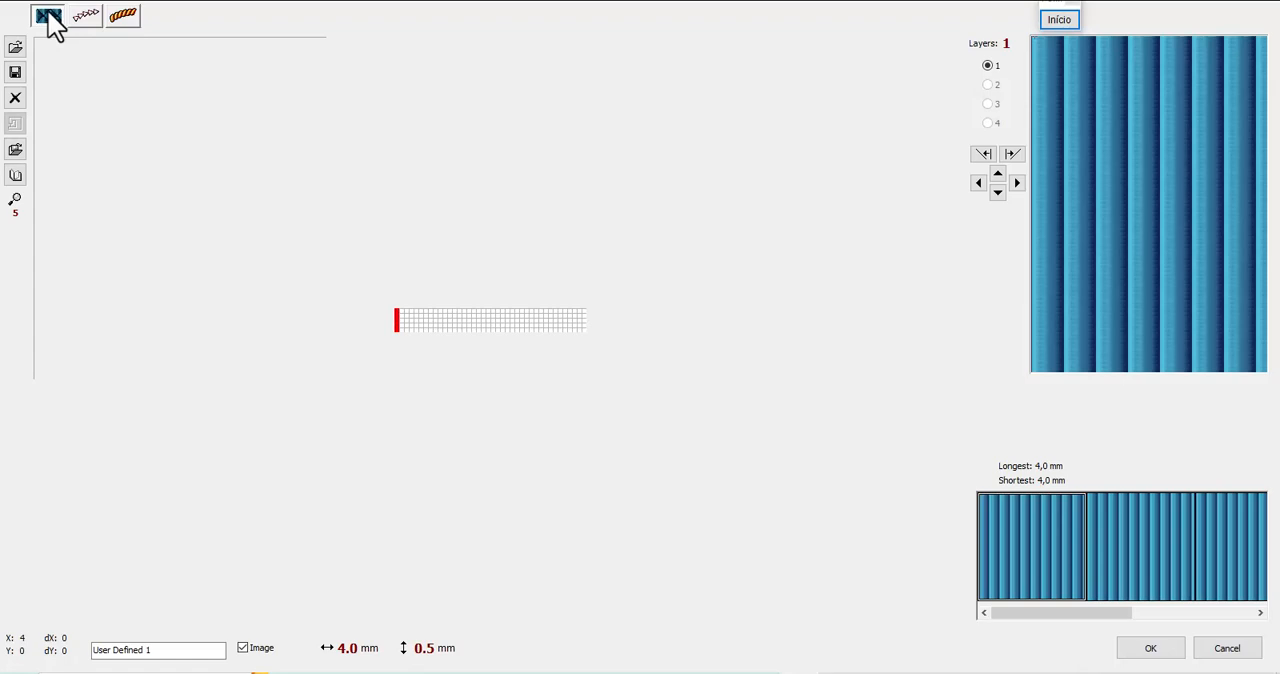
Look through the fill, outline/motif and third user-defined pattern categories, ending on the outline and motif editor
click(84, 24)
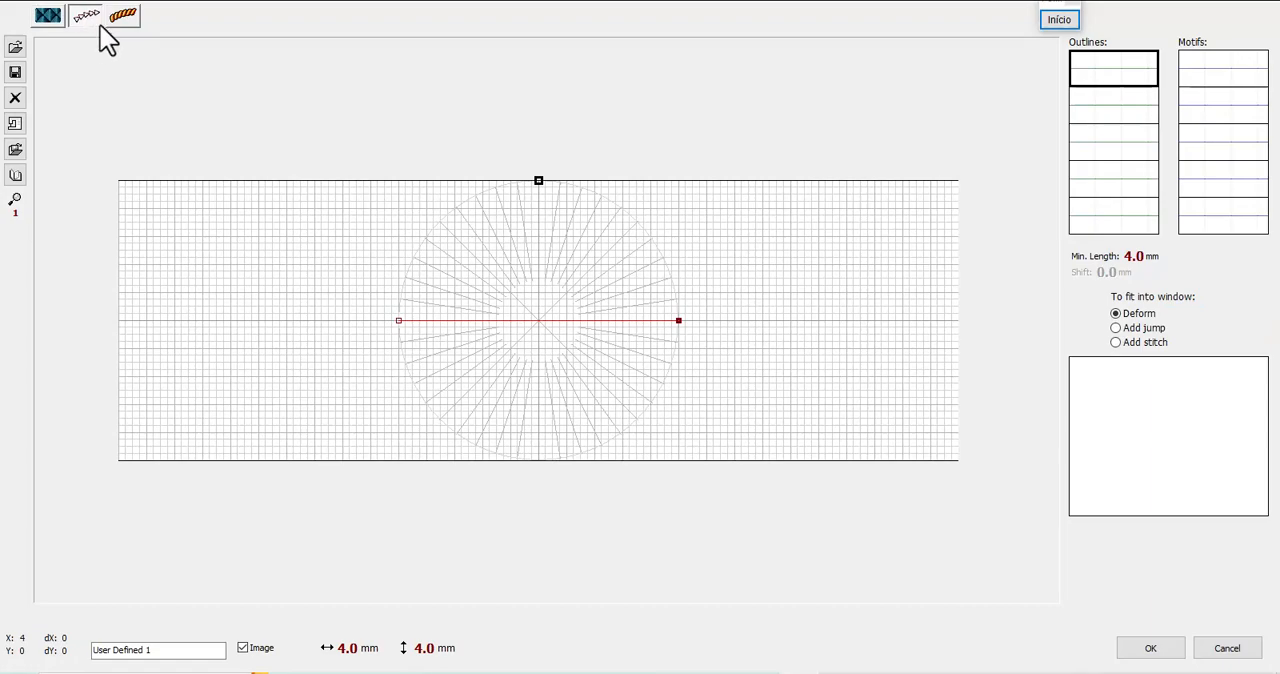
click(134, 18)
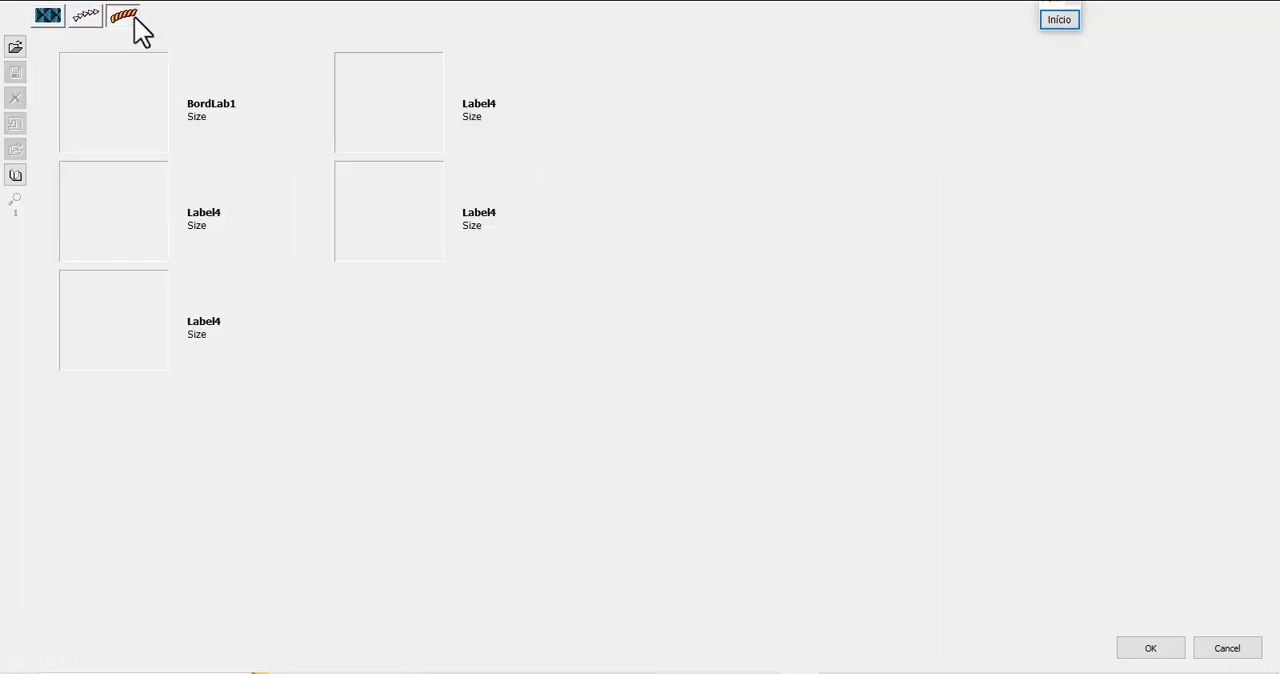
click(48, 18)
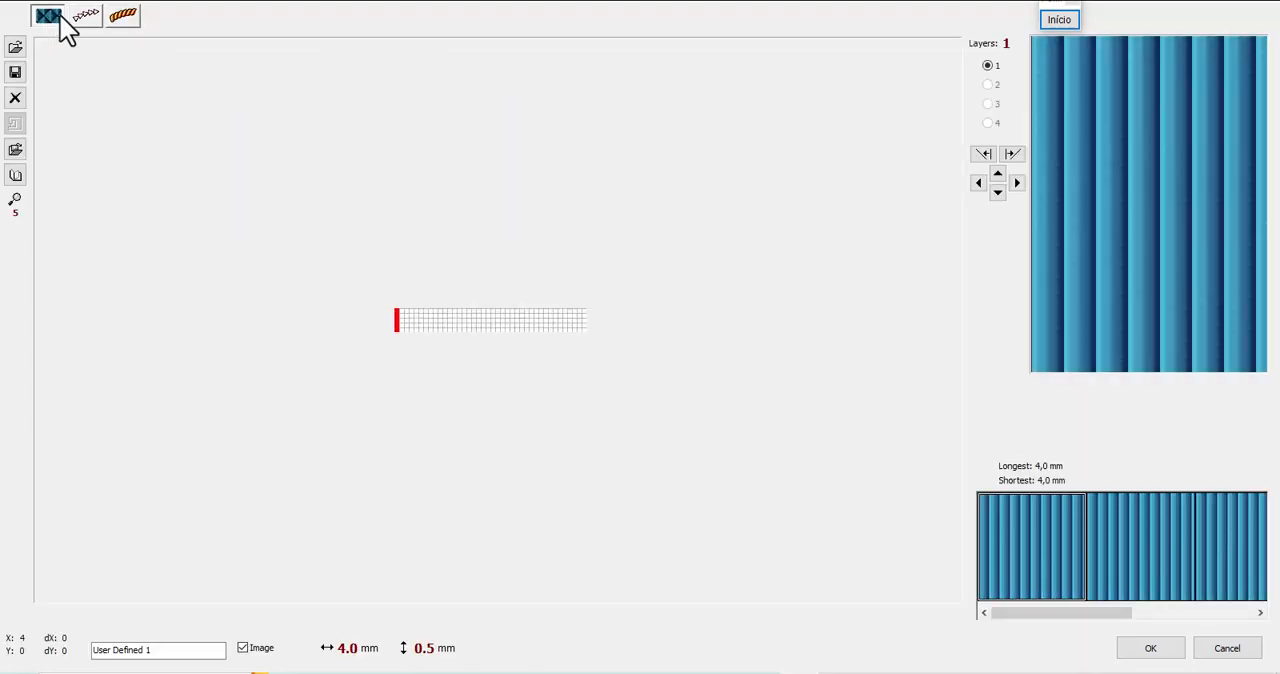
click(122, 16)
click(87, 18)
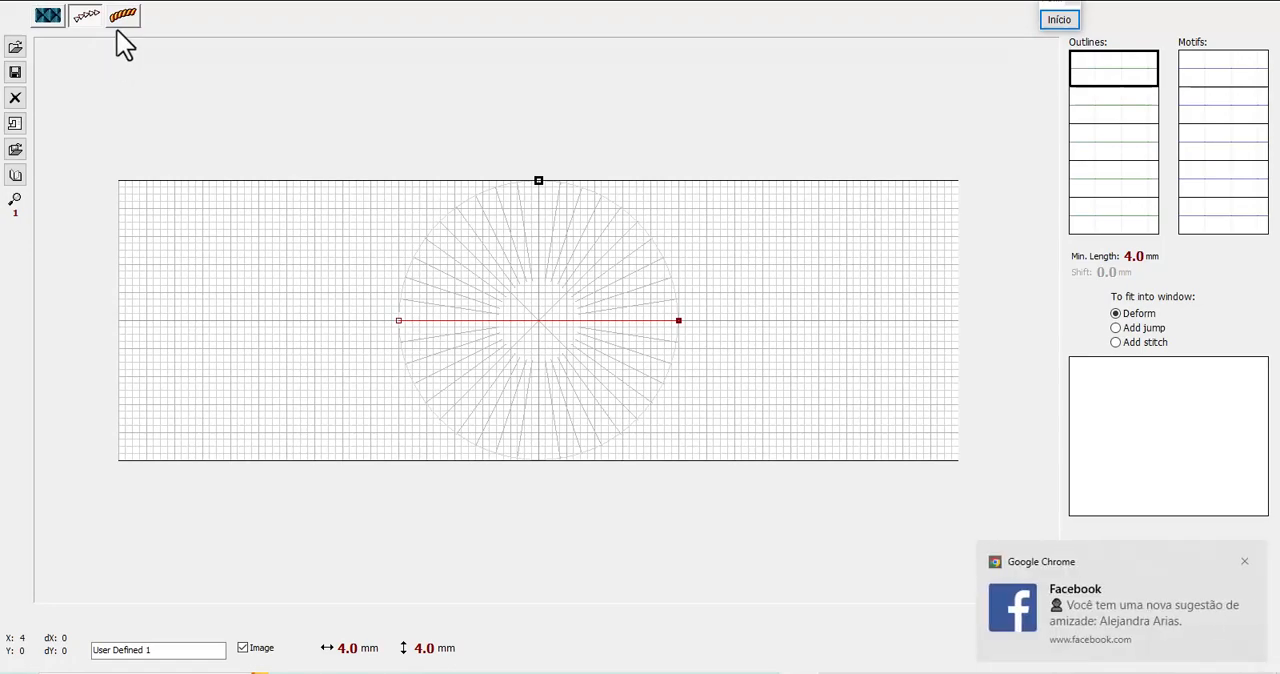
click(1244, 561)
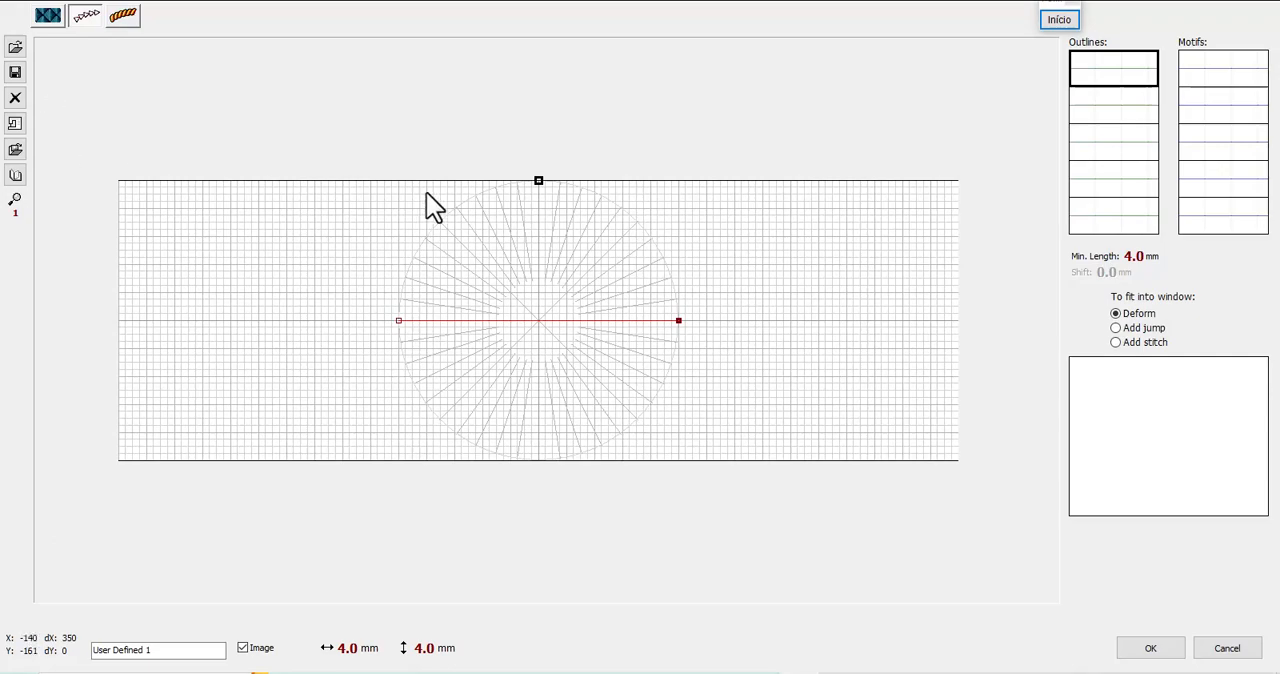
click(120, 18)
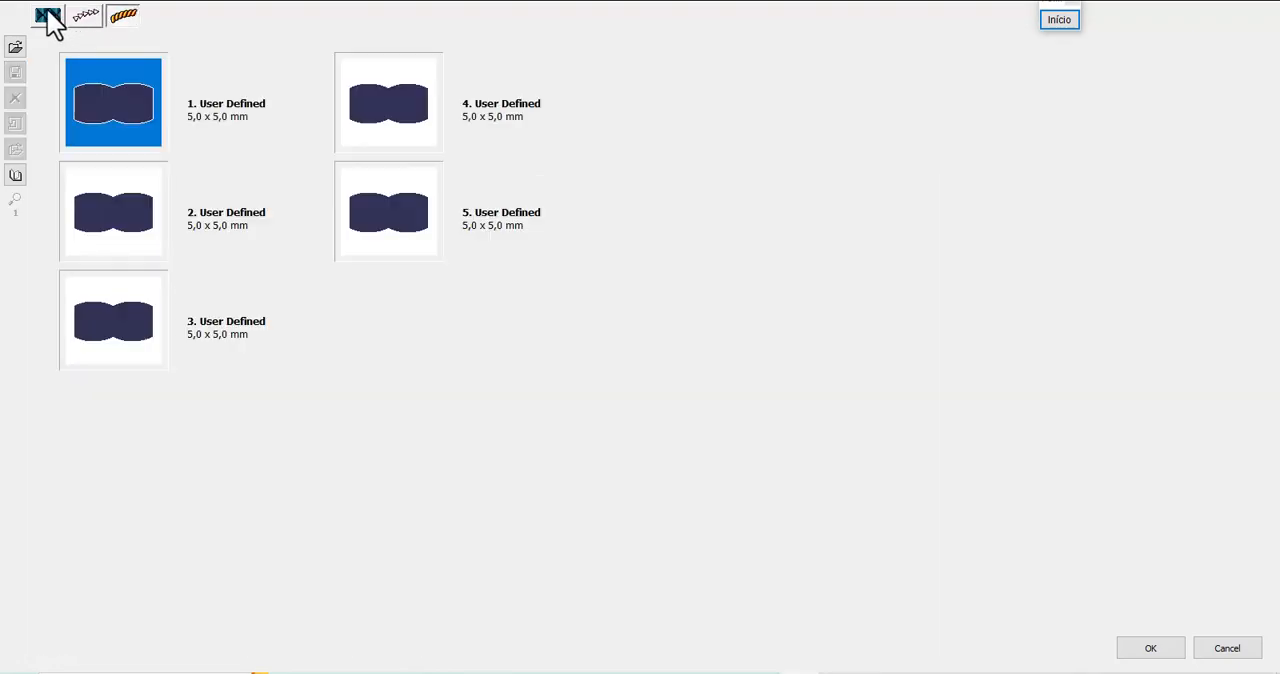
click(49, 18)
click(86, 18)
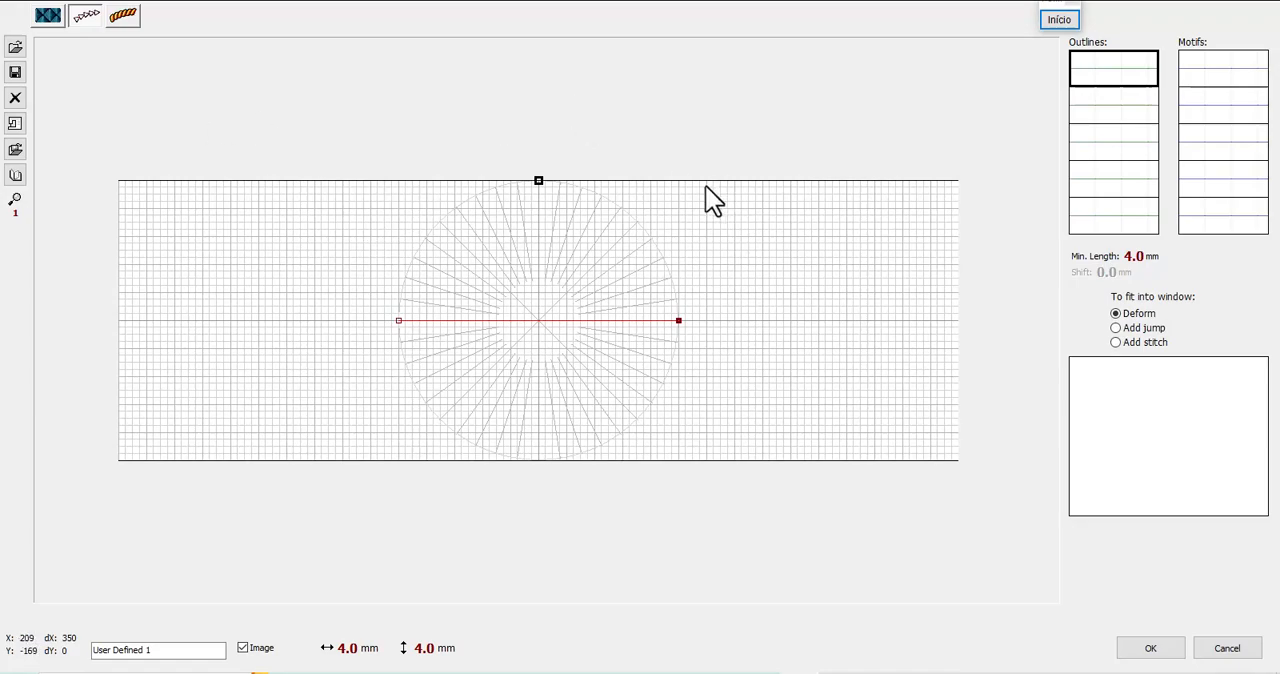
Browse the saved pattern files in the patterns folder and close the file browser without loading one
click(16, 48)
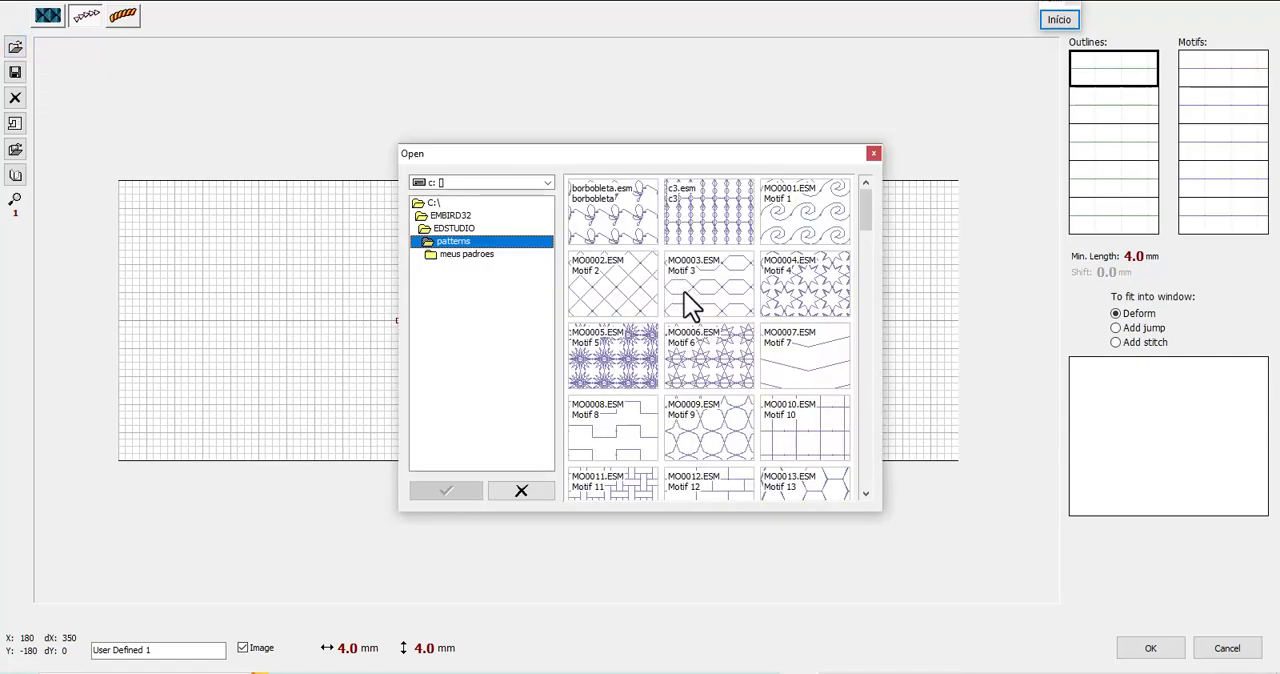
drag(864, 223, 863, 415)
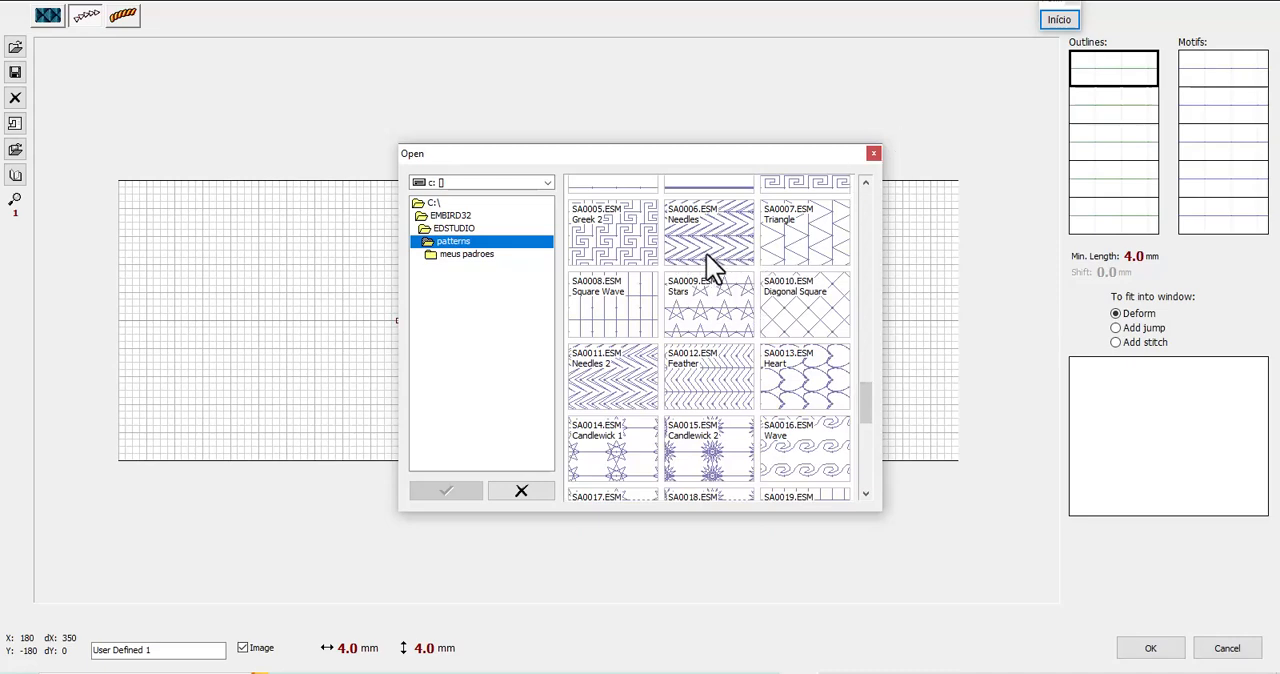
click(874, 153)
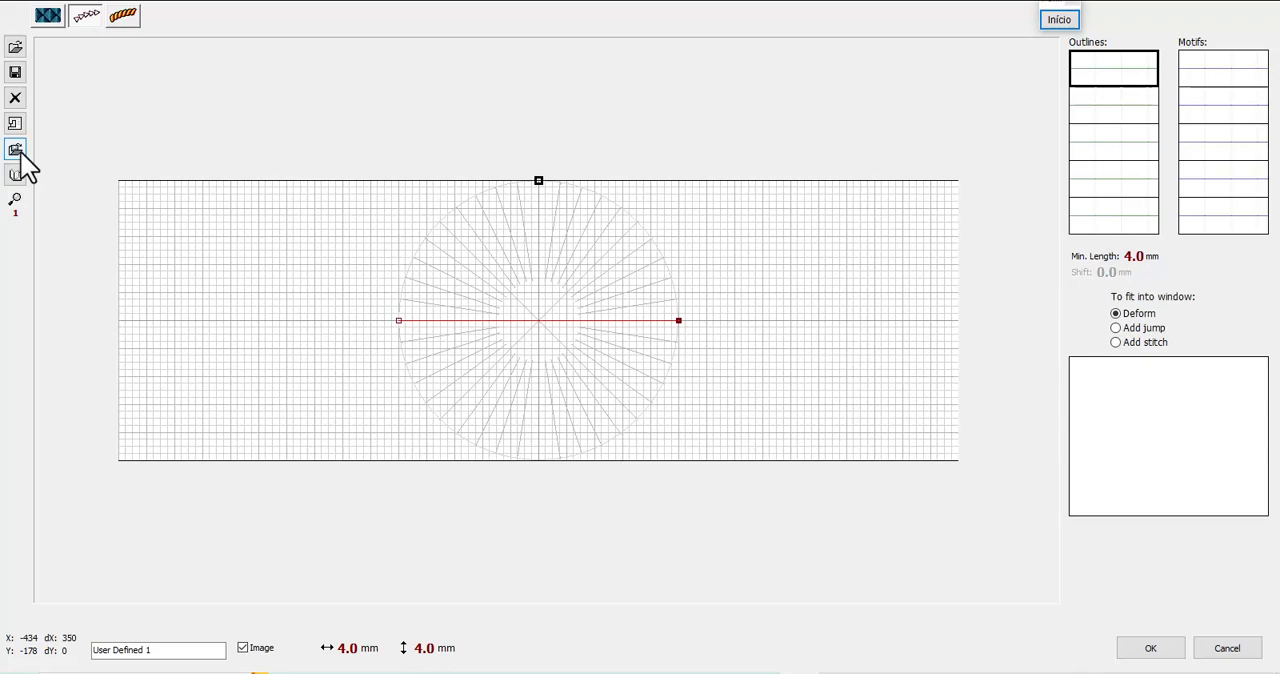
click(18, 178)
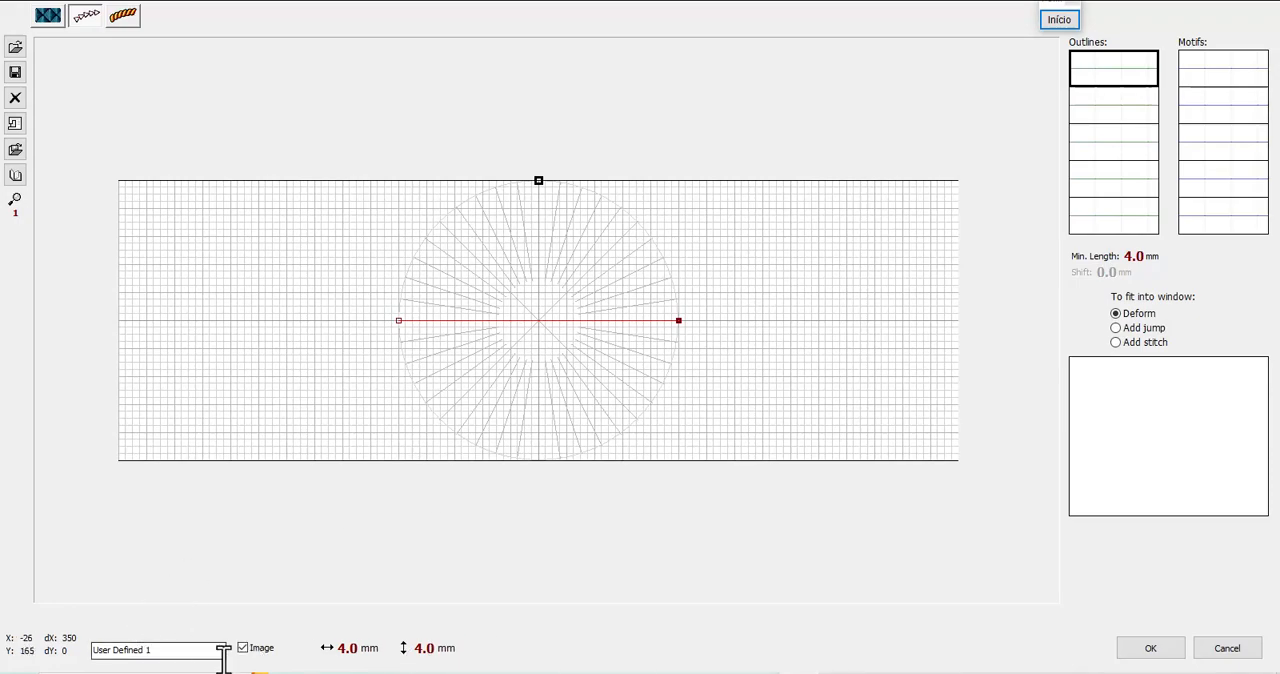
Rename the first user-defined outline pattern as "novo"
drag(200, 651, 88, 652)
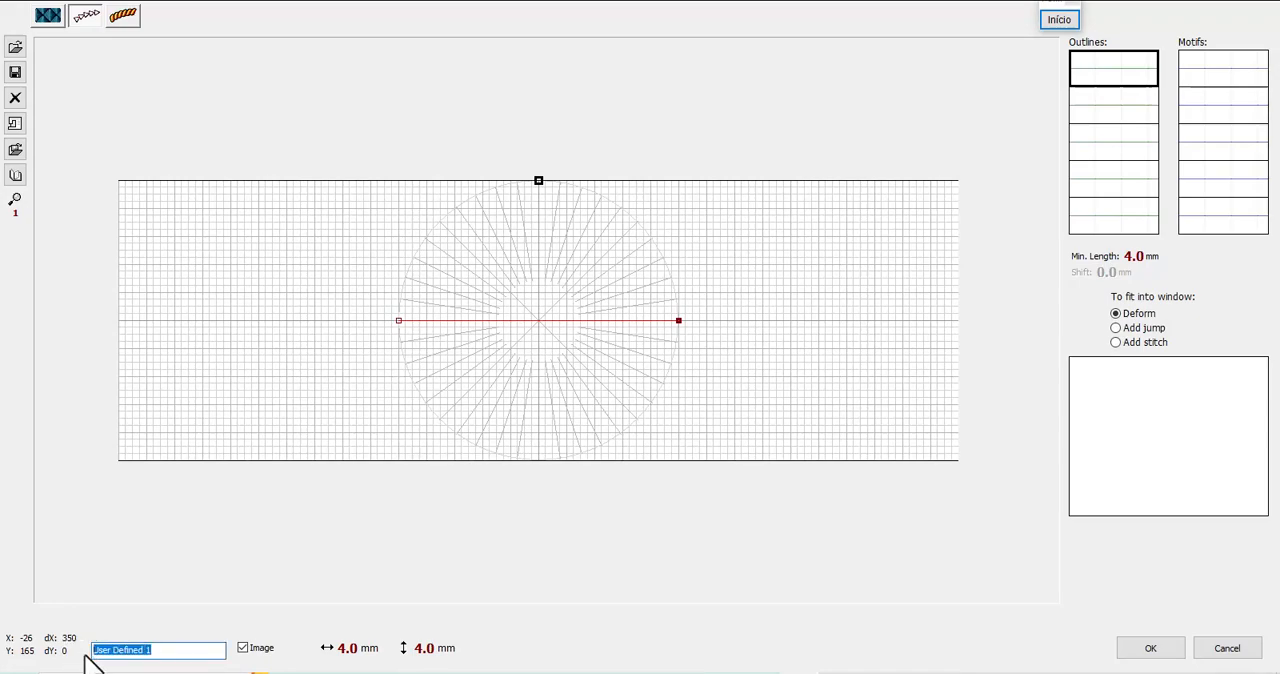
drag(180, 649, 92, 651)
drag(179, 652, 64, 660)
drag(174, 651, 80, 645)
drag(189, 648, 78, 650)
drag(191, 648, 82, 660)
drag(177, 651, 94, 663)
click(201, 651)
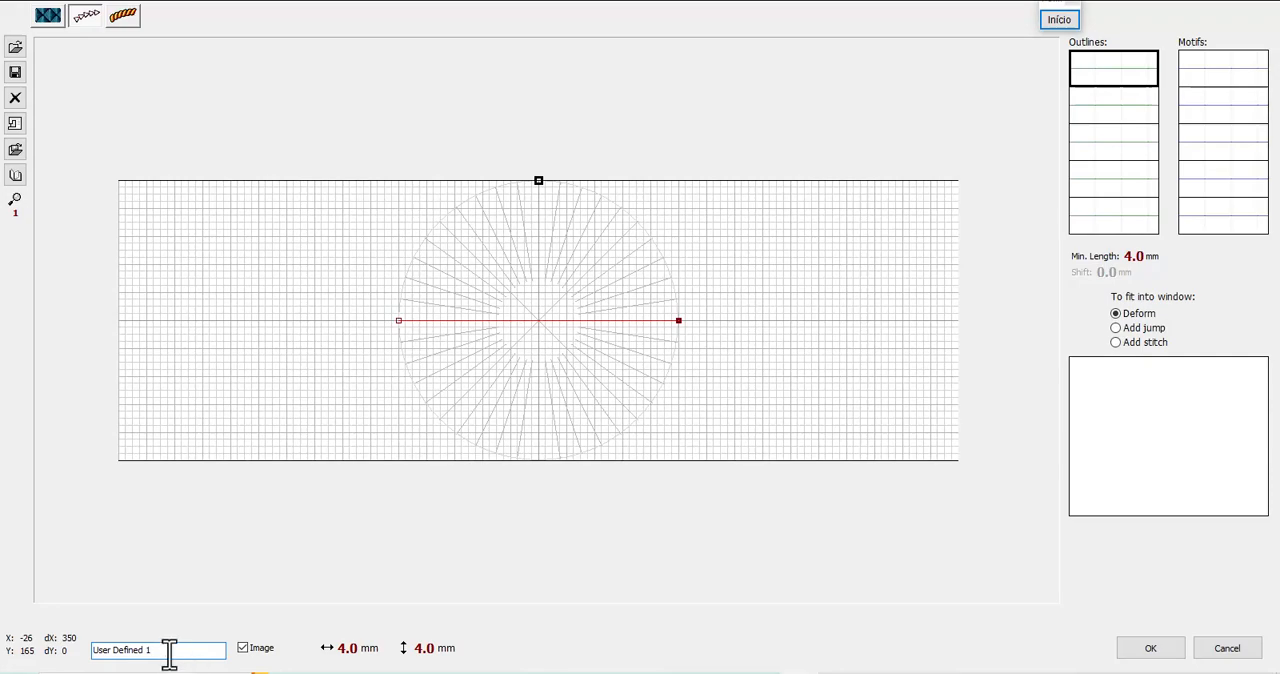
drag(170, 651, 97, 651)
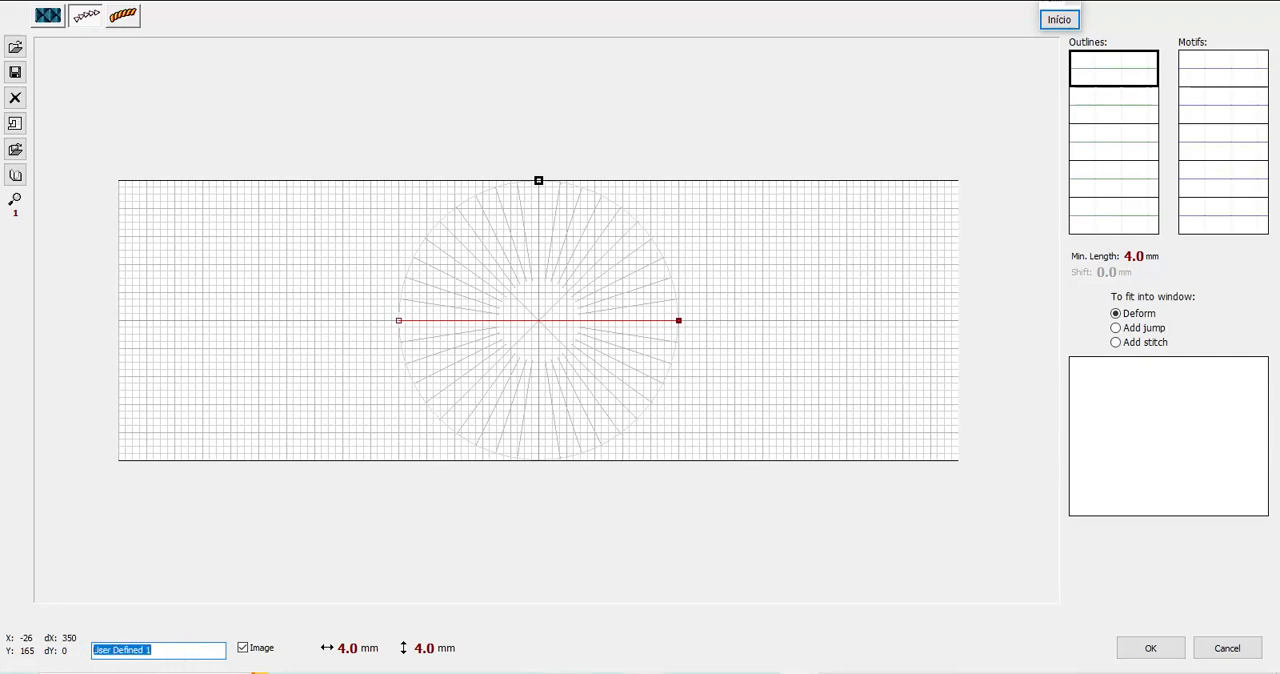
text(novo)
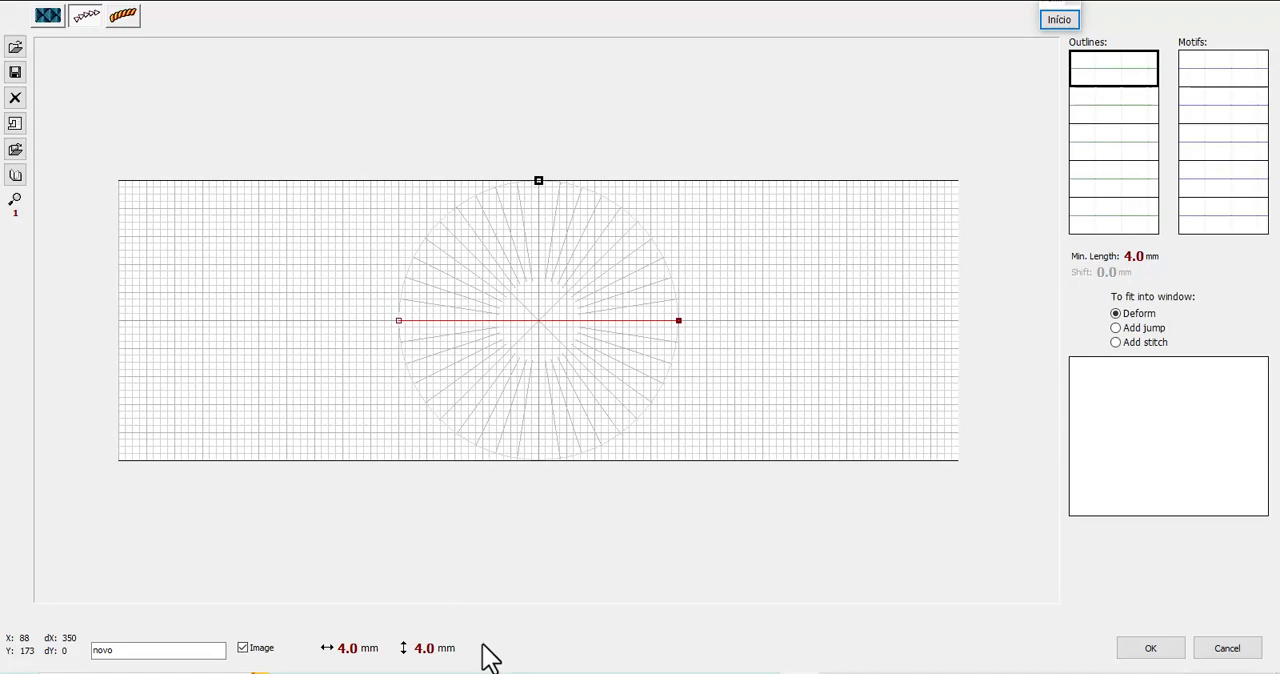
Try raising the outline pattern's height to 10.0 mm, and return it to 4.0 mm
scroll(428, 662, up, 6)
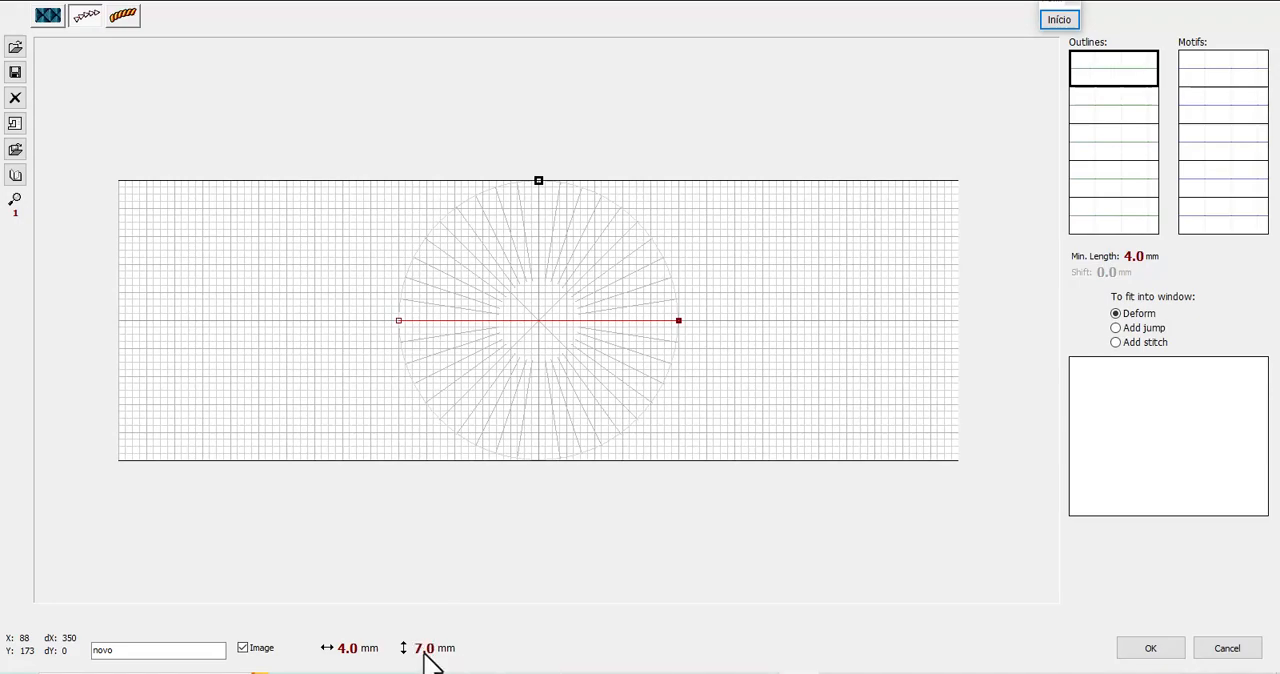
scroll(425, 652, up, 6)
scroll(428, 652, down, 1)
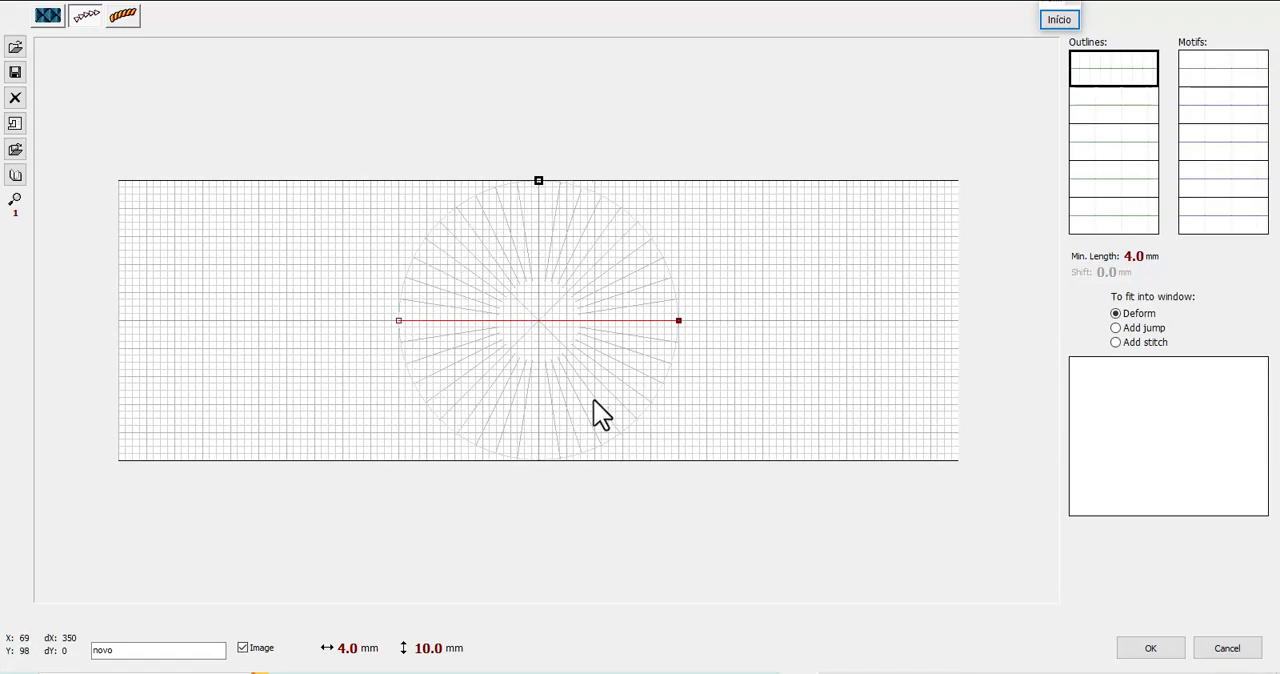
click(435, 651)
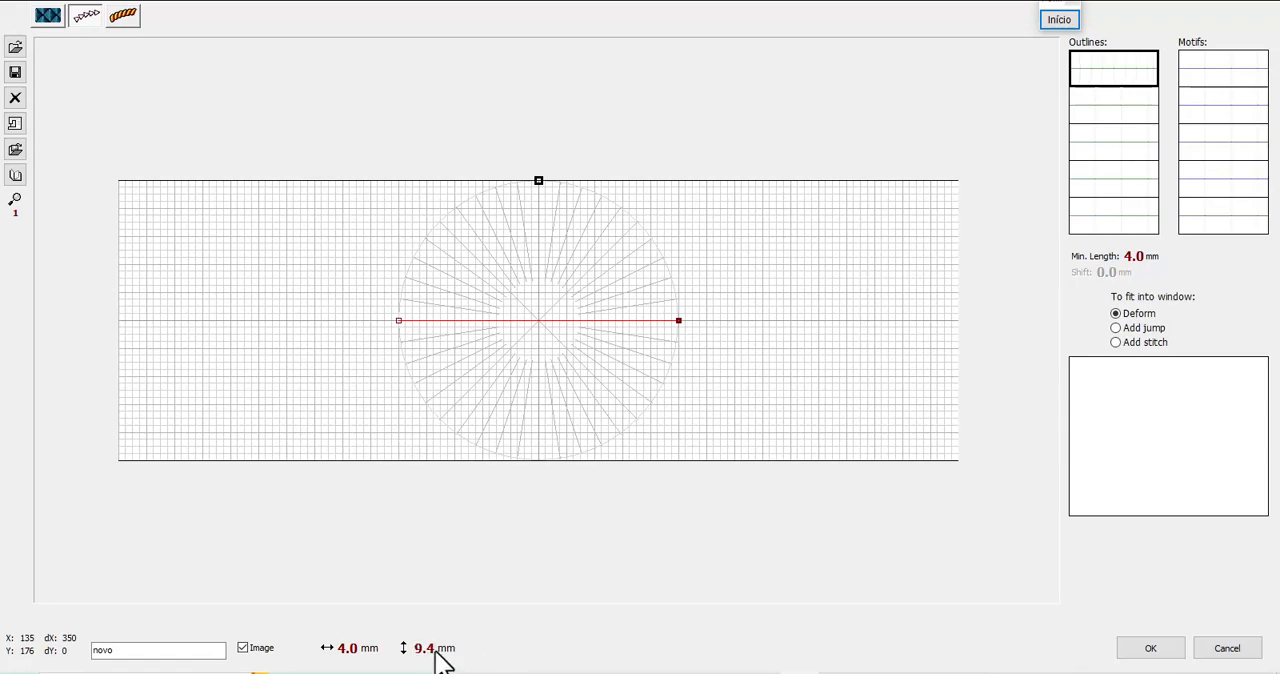
click(435, 651)
click(435, 650)
click(435, 651)
click(435, 651)
click(435, 651)
click(435, 651)
click(435, 651)
Try the window-fitting options for the outline pattern and leave it set to Add stitch
click(1115, 328)
click(1116, 313)
click(1116, 329)
click(1115, 343)
click(1150, 330)
click(1131, 347)
click(1131, 314)
click(1147, 329)
click(1140, 344)
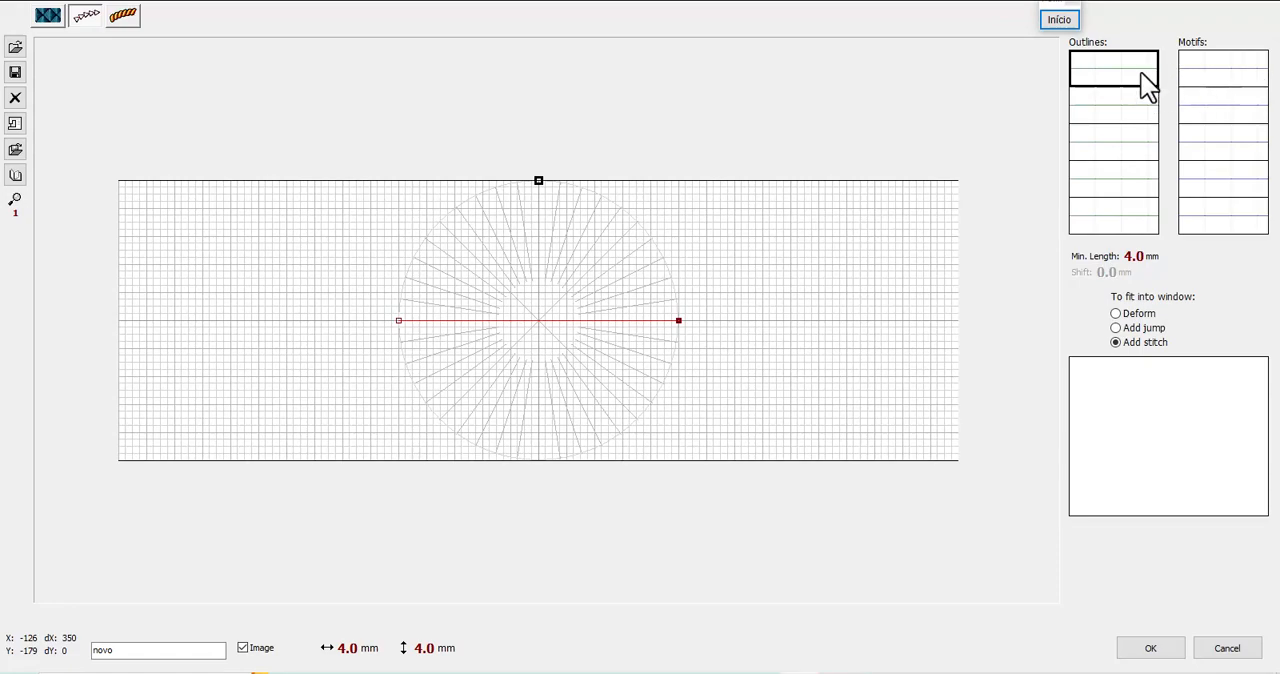
Compare the settings of the first outline slot and the first motif slot, ending on the outline slot
click(1205, 65)
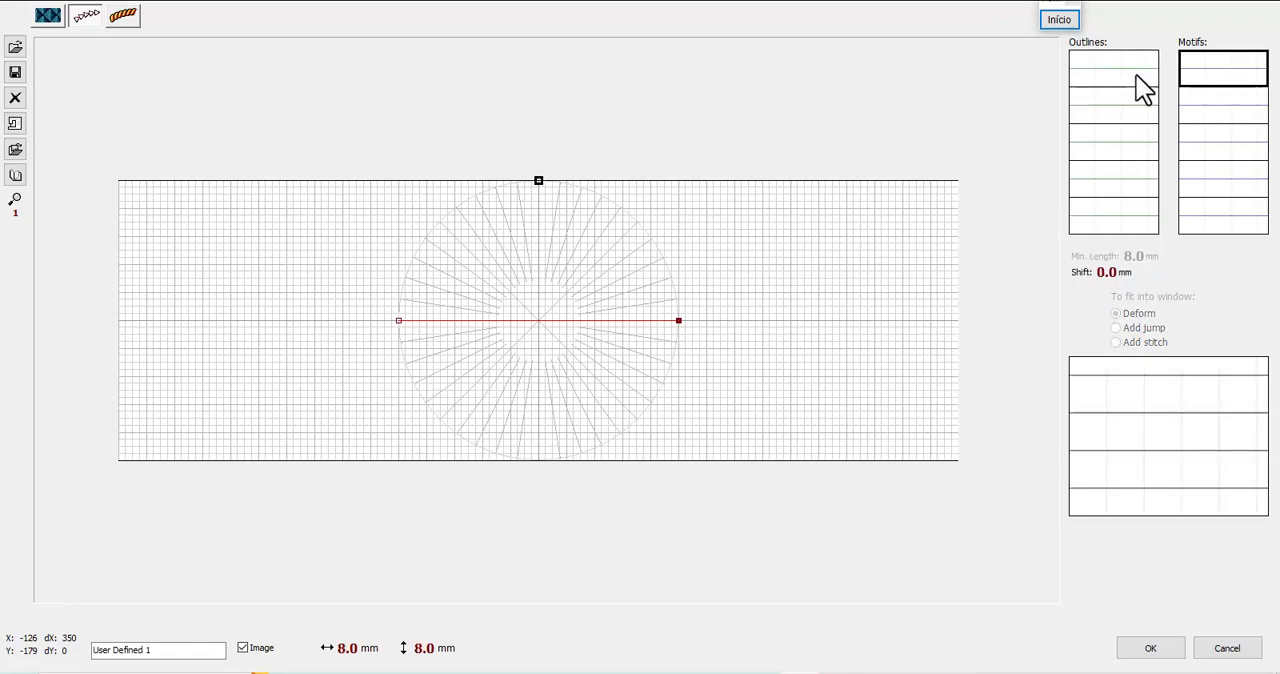
click(1140, 80)
click(1211, 74)
click(1133, 76)
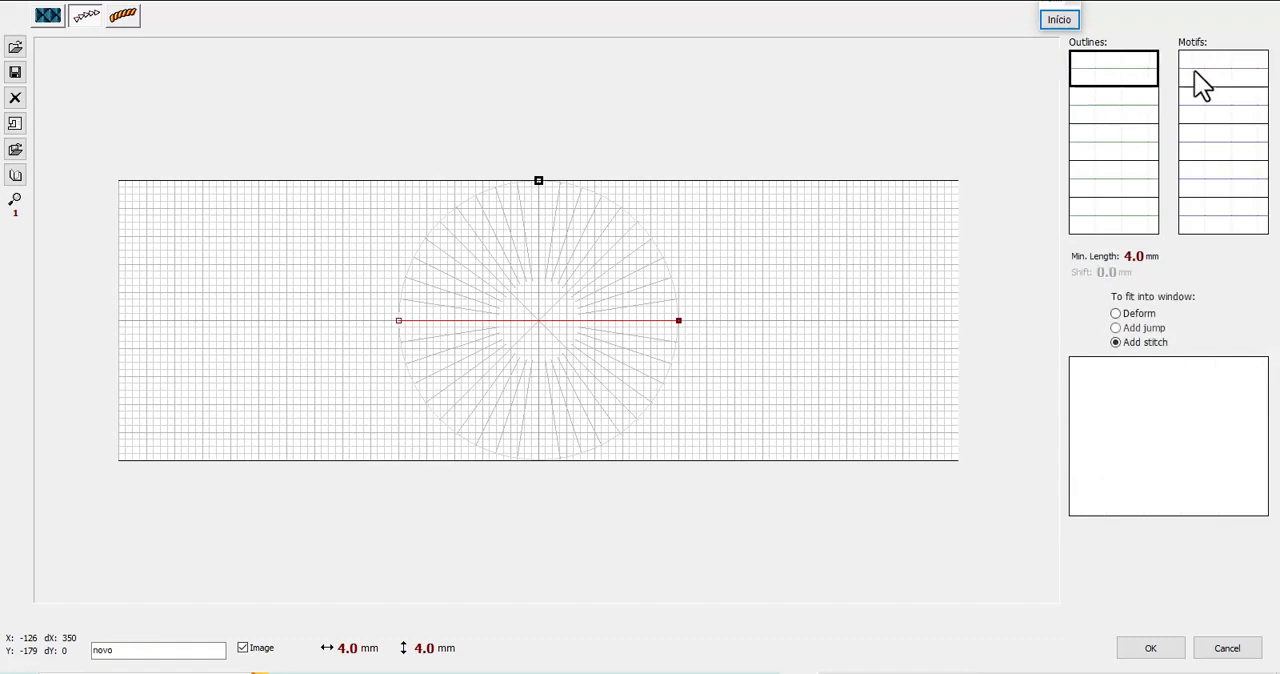
click(1246, 74)
click(1152, 78)
click(1212, 80)
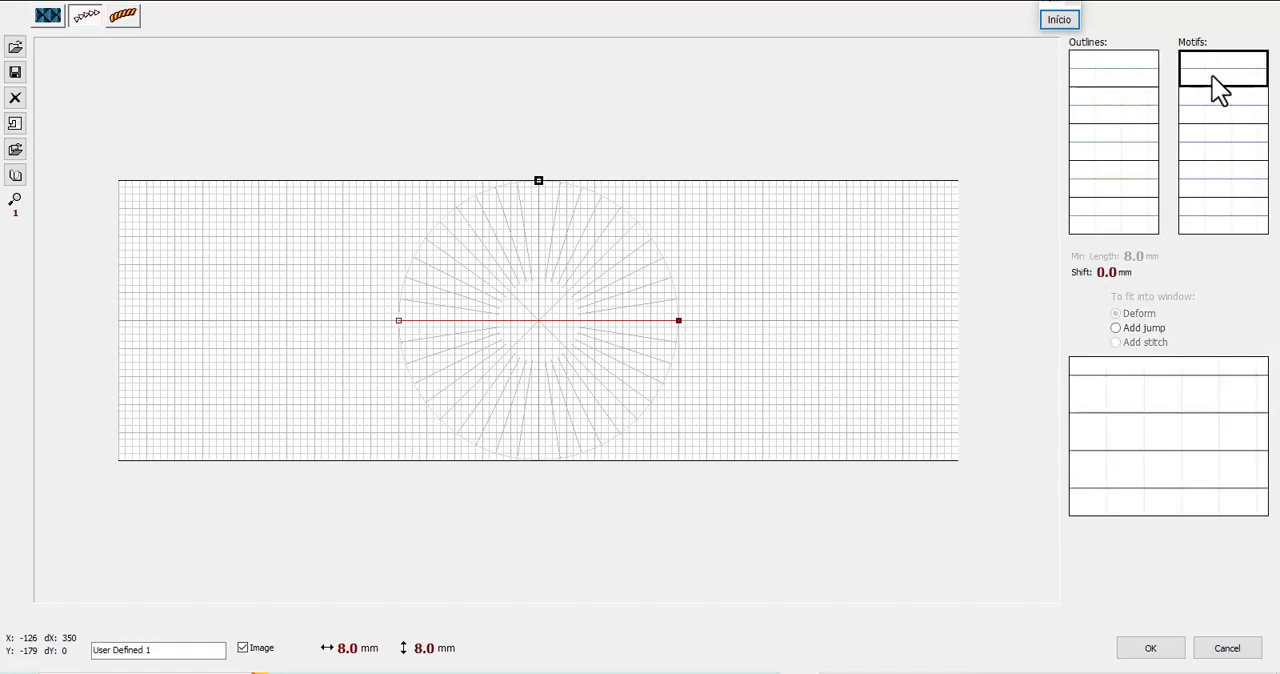
click(1150, 76)
click(1202, 77)
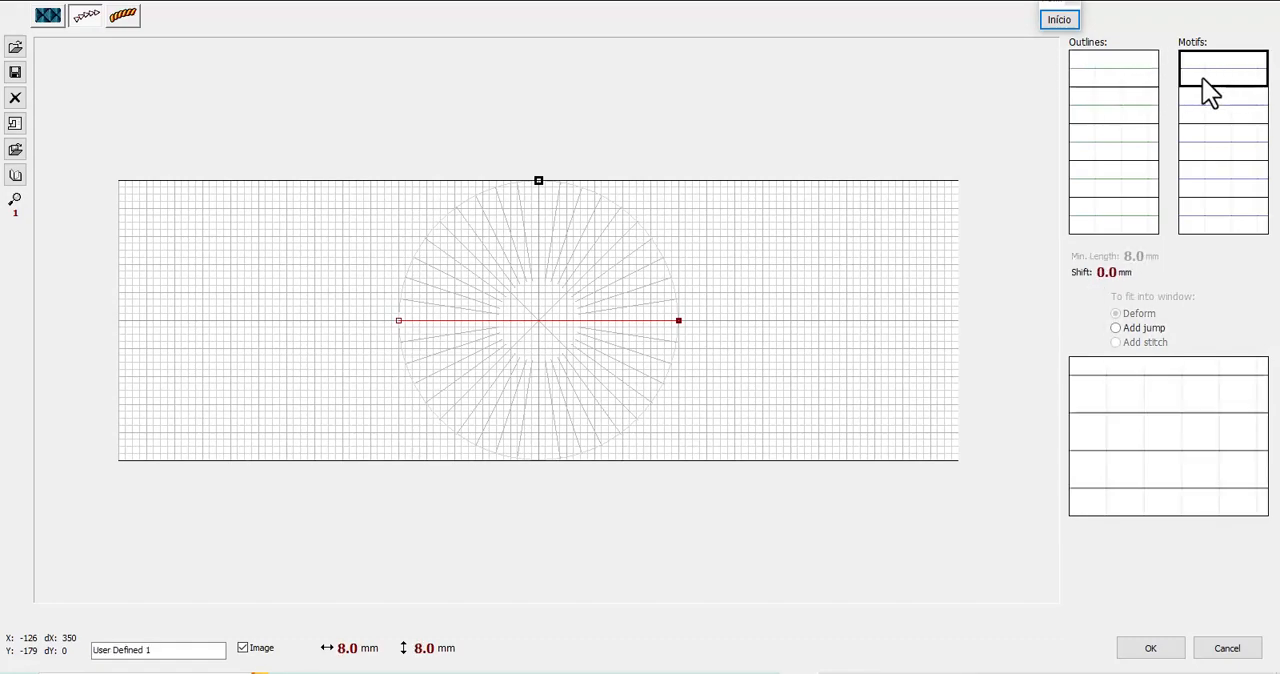
click(1113, 80)
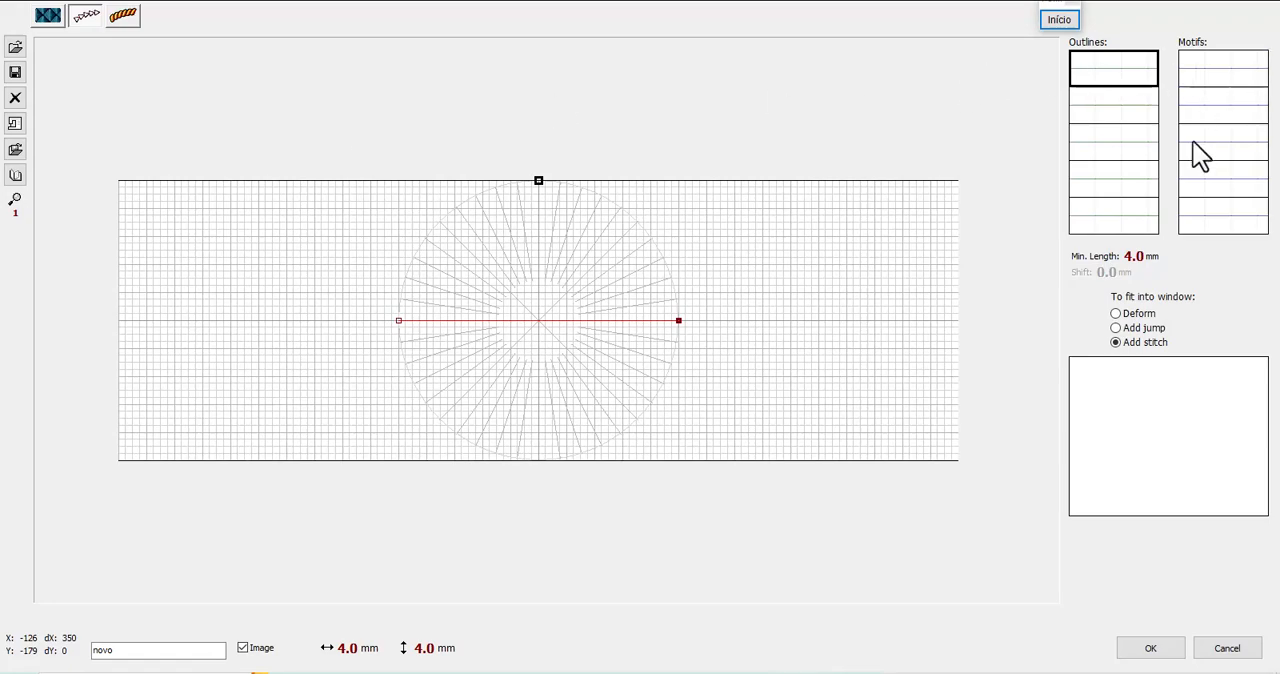
click(1213, 86)
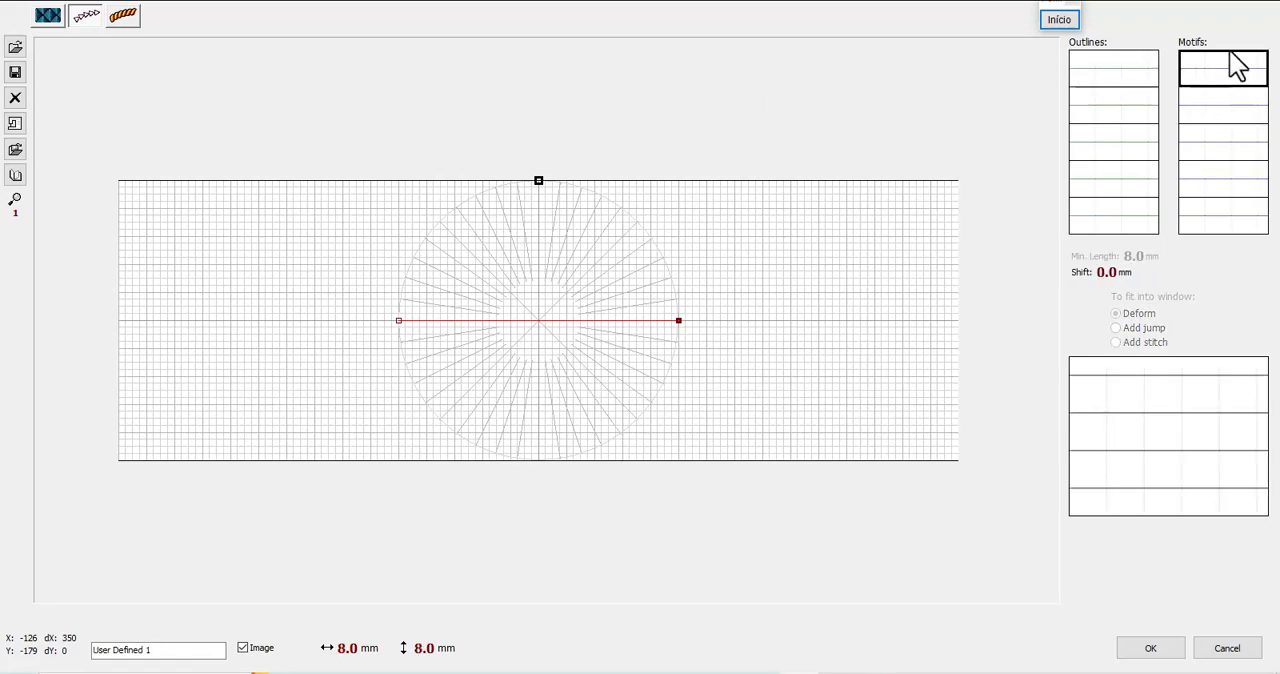
click(1128, 75)
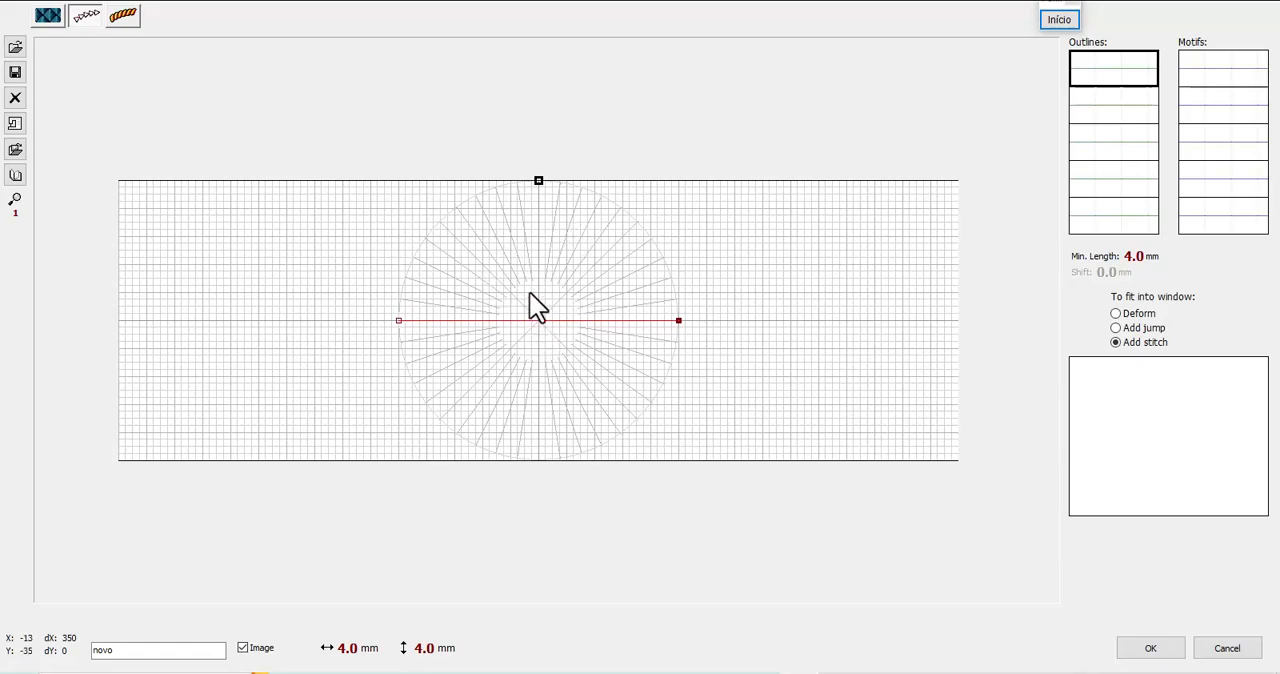
Examine the outline pattern's drawing grid at zoom level 2 with the circular guide centred in view
scroll(498, 306, up, 1)
scroll(498, 306, down, 1)
scroll(434, 295, up, 1)
scroll(452, 291, down, 1)
scroll(452, 292, up, 1)
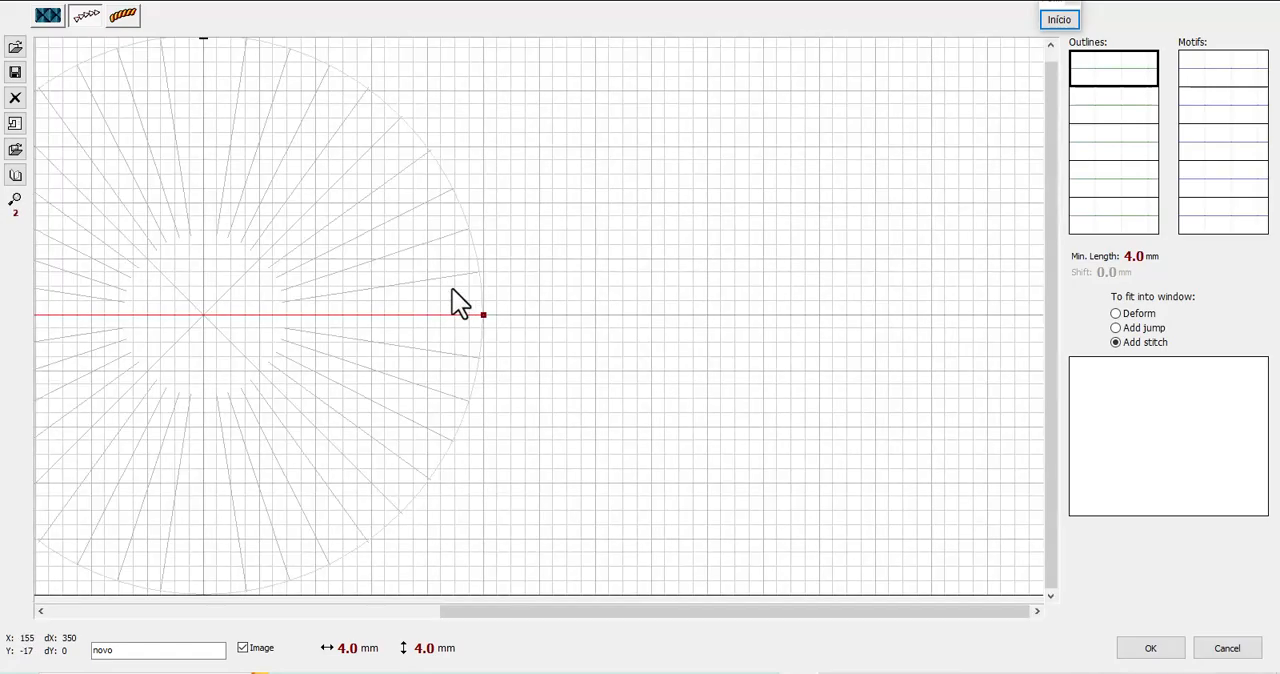
scroll(452, 291, down, 1)
scroll(371, 279, up, 1)
scroll(371, 279, down, 1)
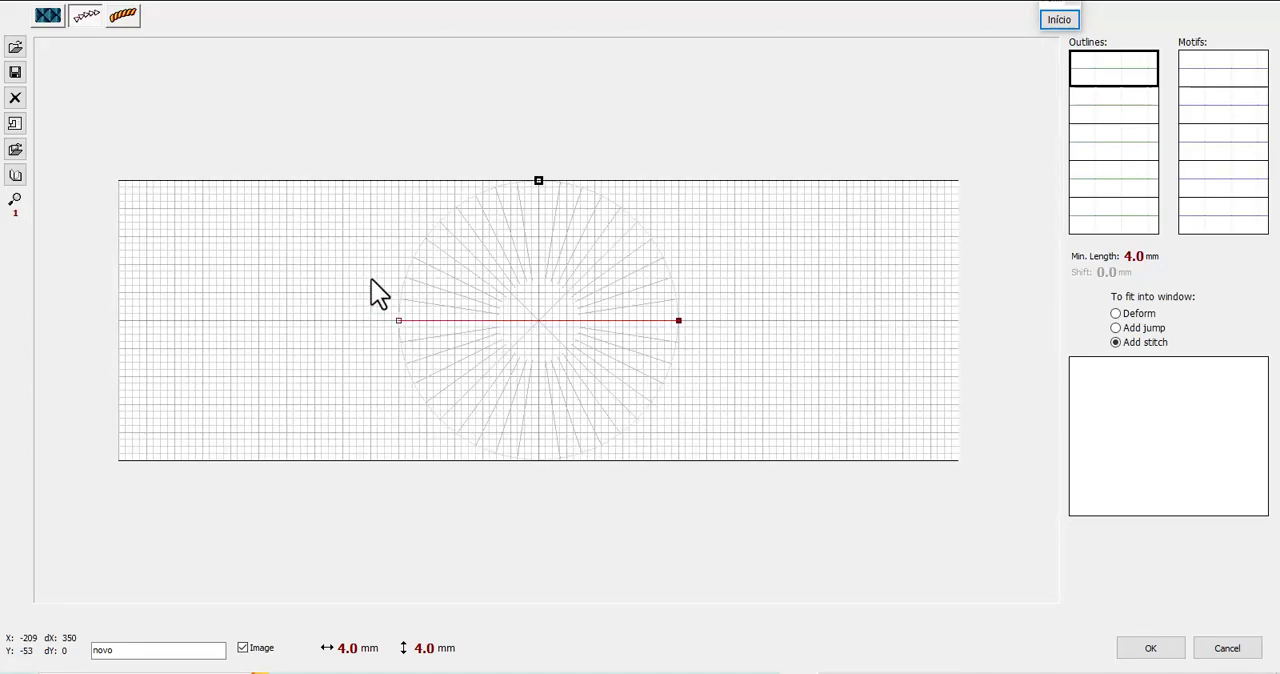
scroll(491, 402, up, 1)
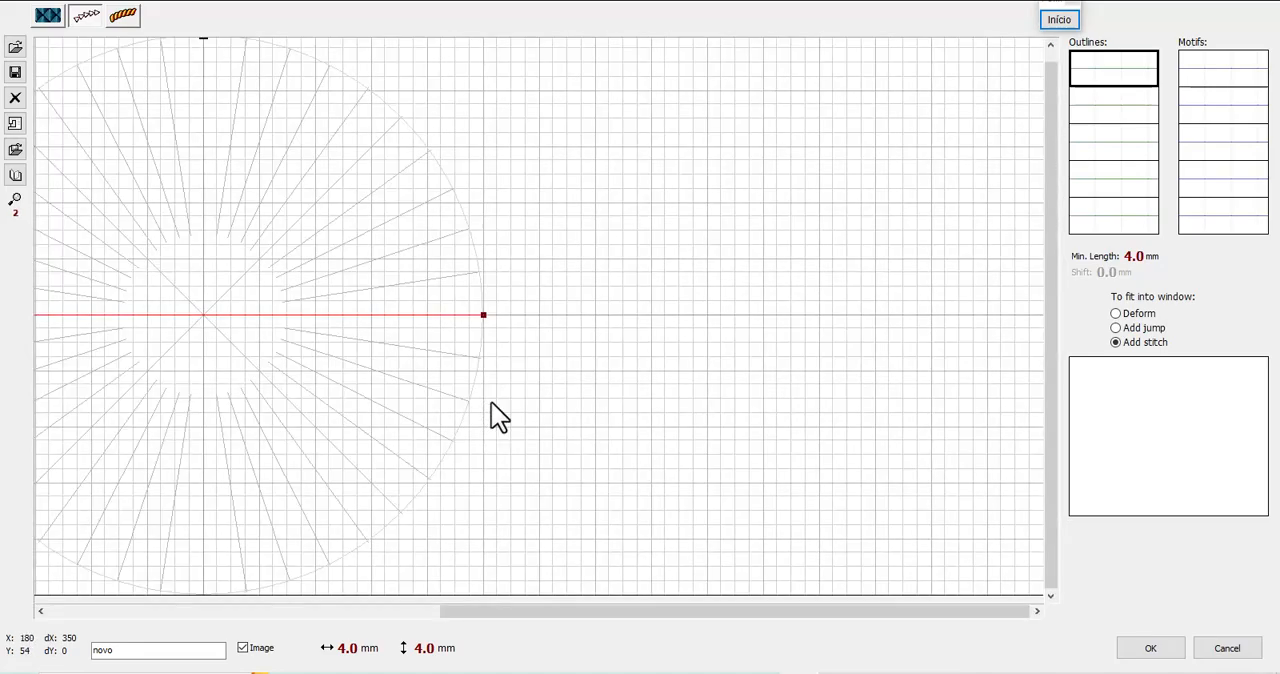
drag(620, 610, 426, 637)
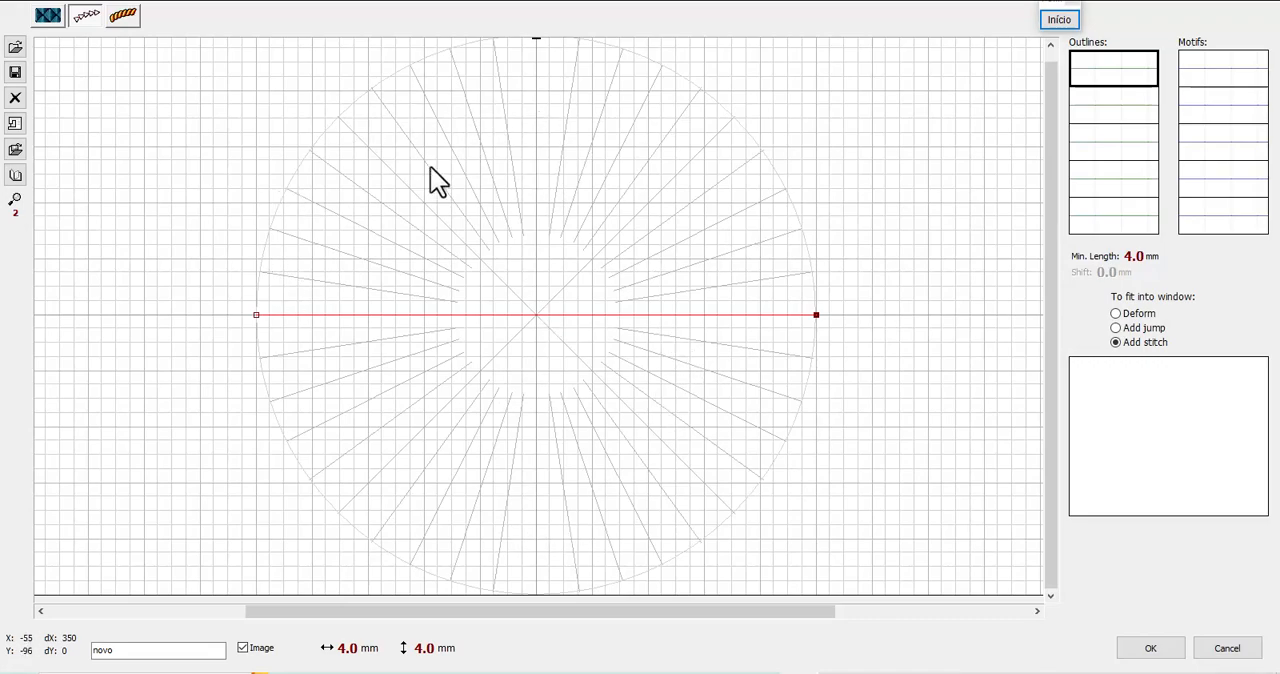
Examine the outline grid and its circular guide at zoom levels 1 to 3, ending at level 2 with the full circle in view
scroll(294, 340, up, 2)
scroll(294, 340, down, 3)
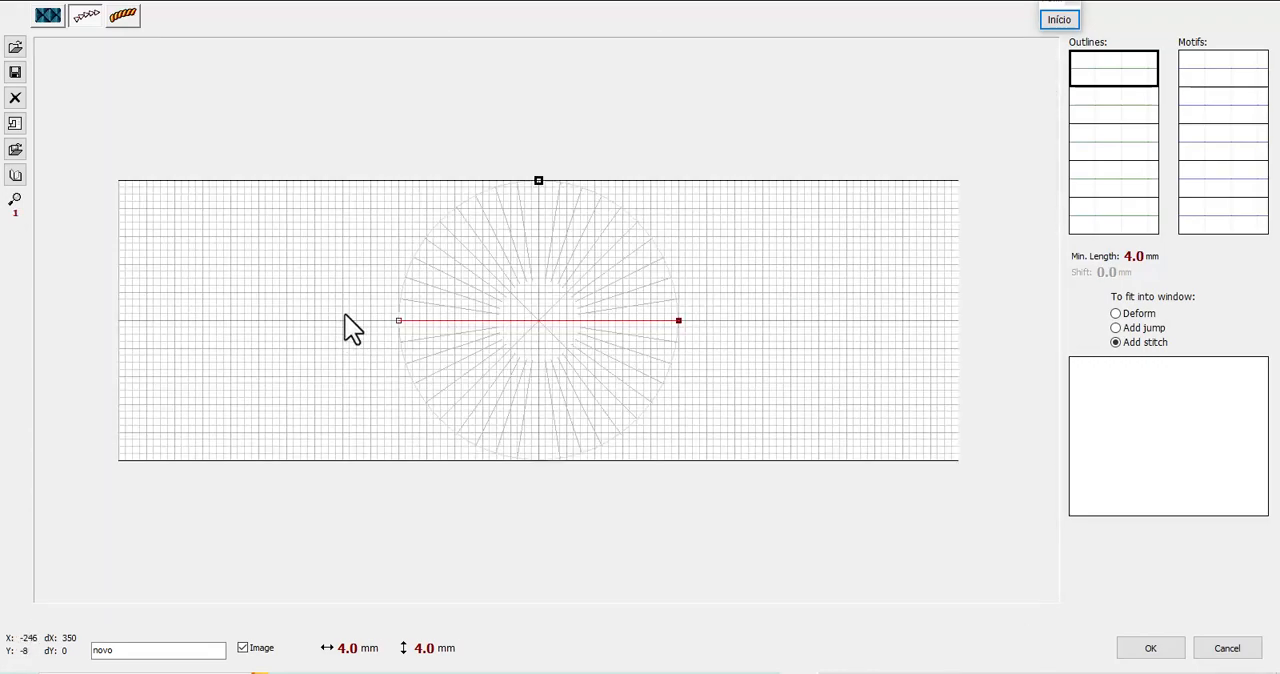
scroll(366, 320, up, 1)
drag(608, 620, 410, 628)
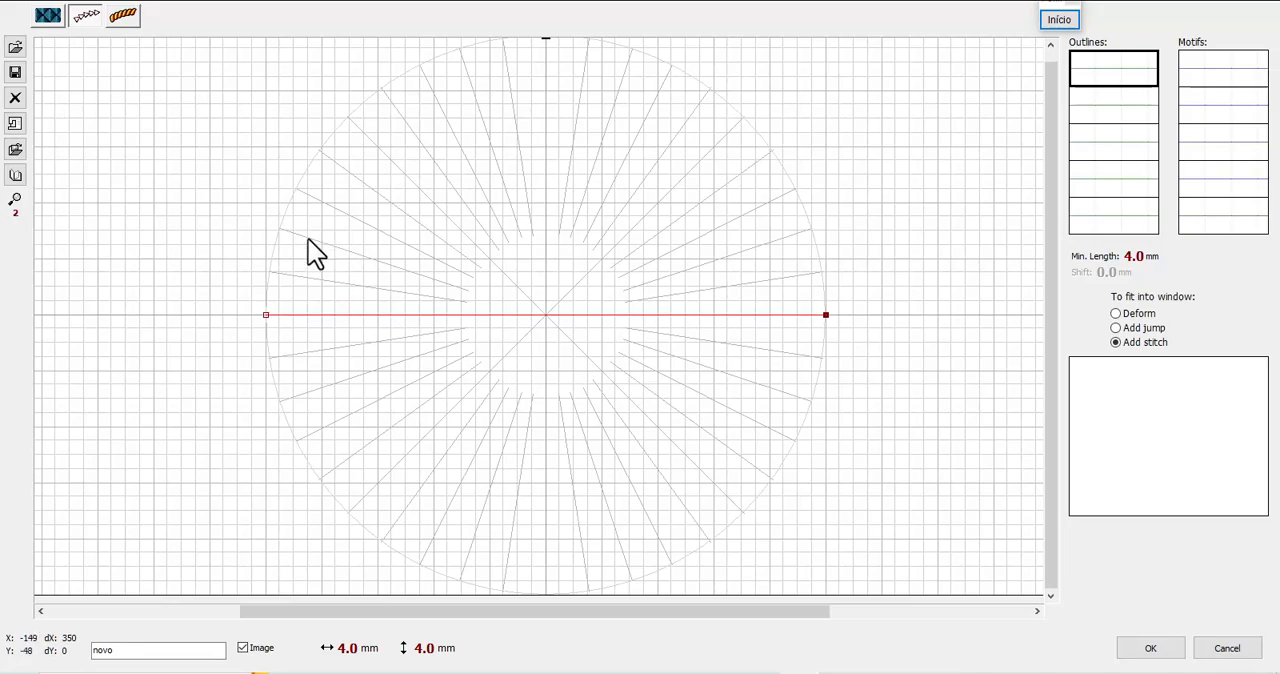
scroll(416, 313, up, 2)
scroll(416, 313, down, 2)
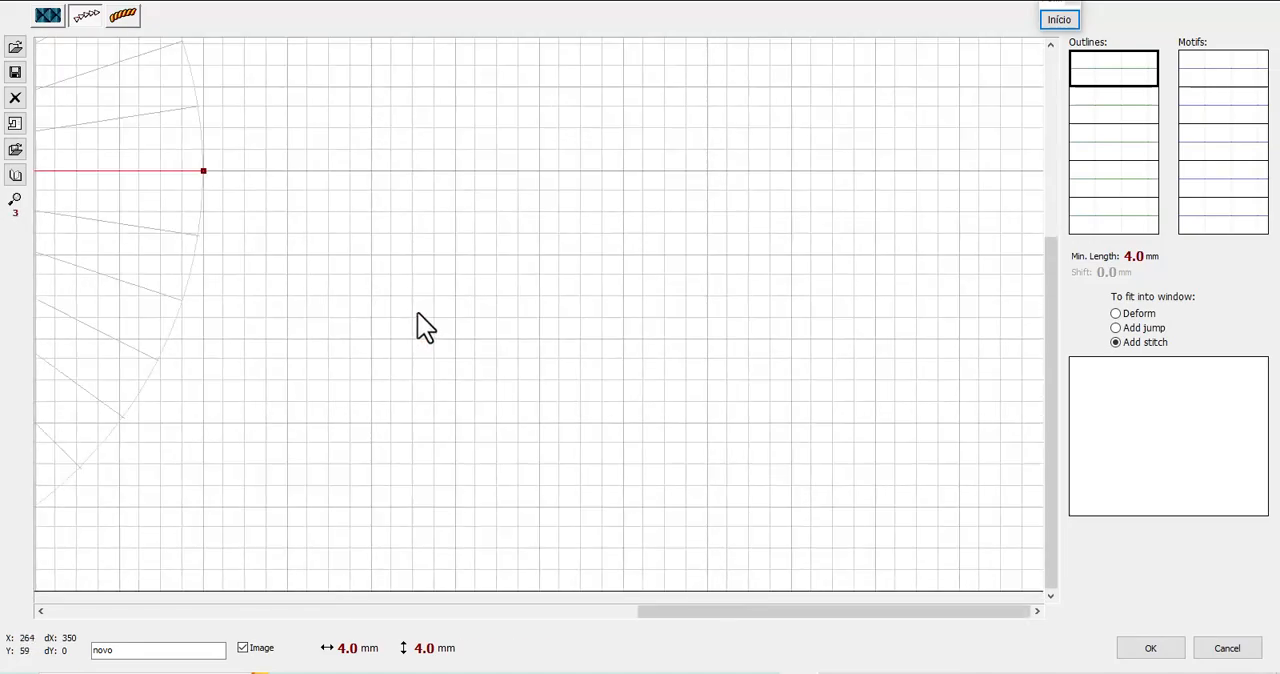
mouse_move(531, 610)
mouse_down()
mouse_move(400, 645)
mouse_move(366, 630)
mouse_up()
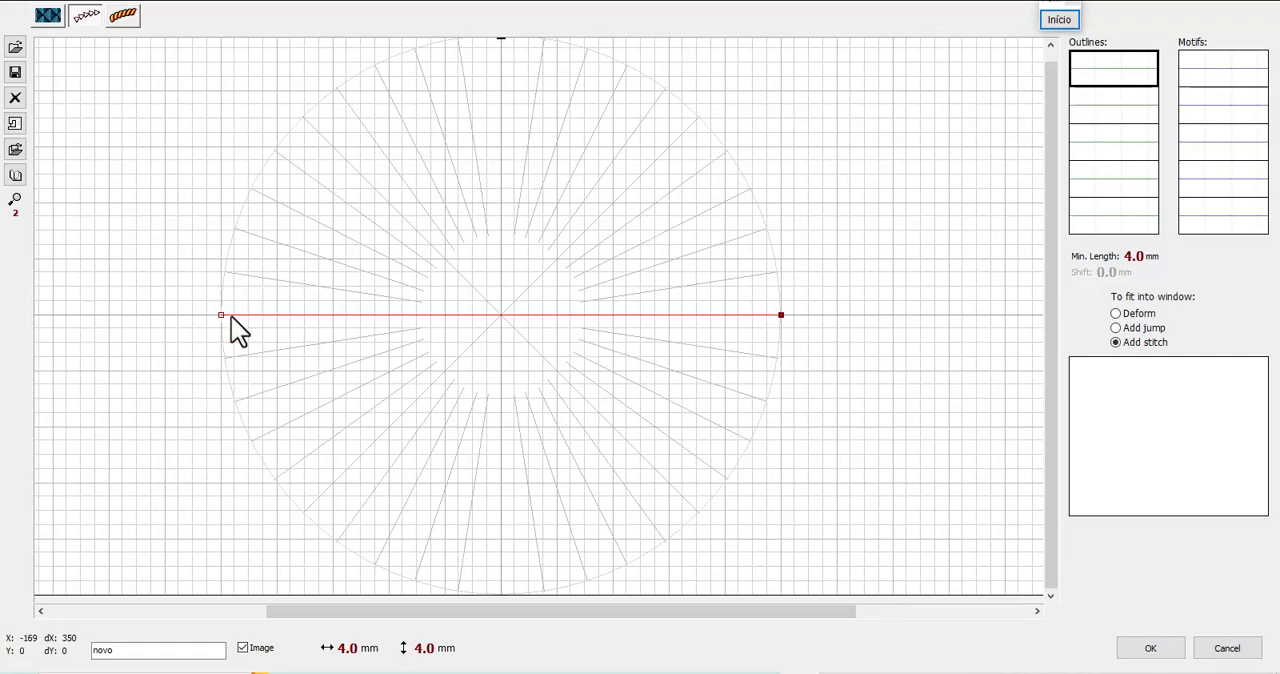
scroll(231, 316, up, 1)
drag(768, 611, 474, 631)
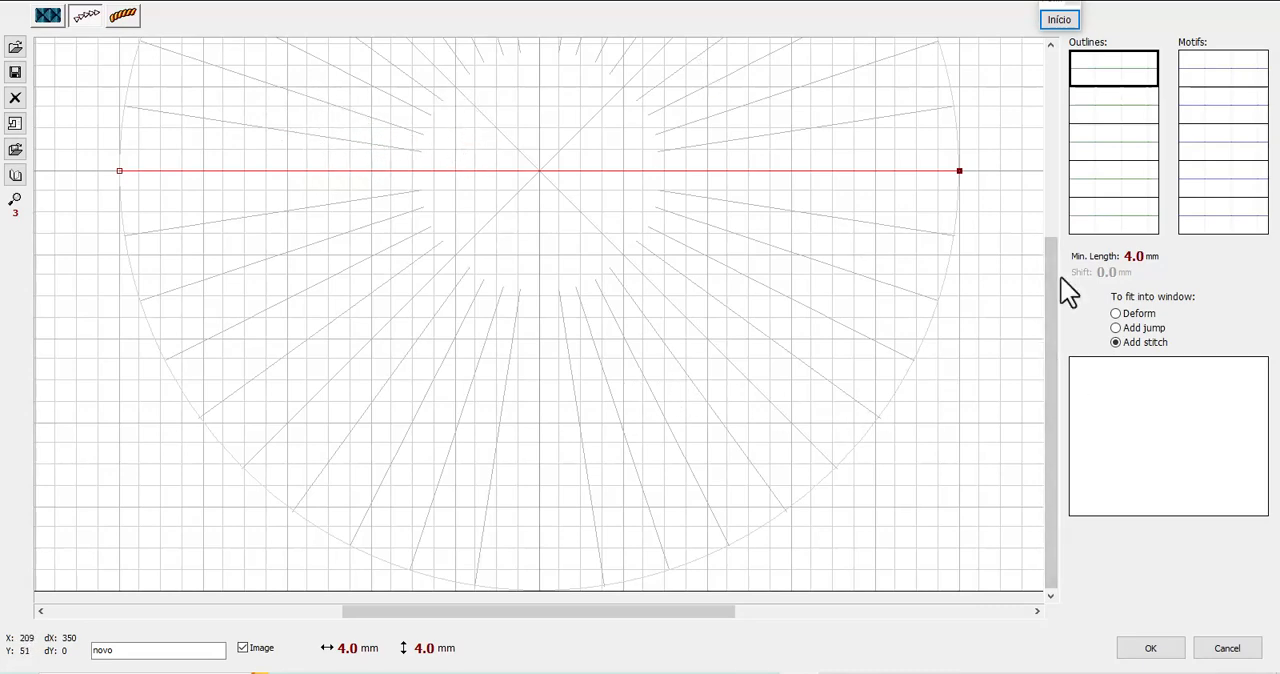
drag(1052, 322, 1046, 268)
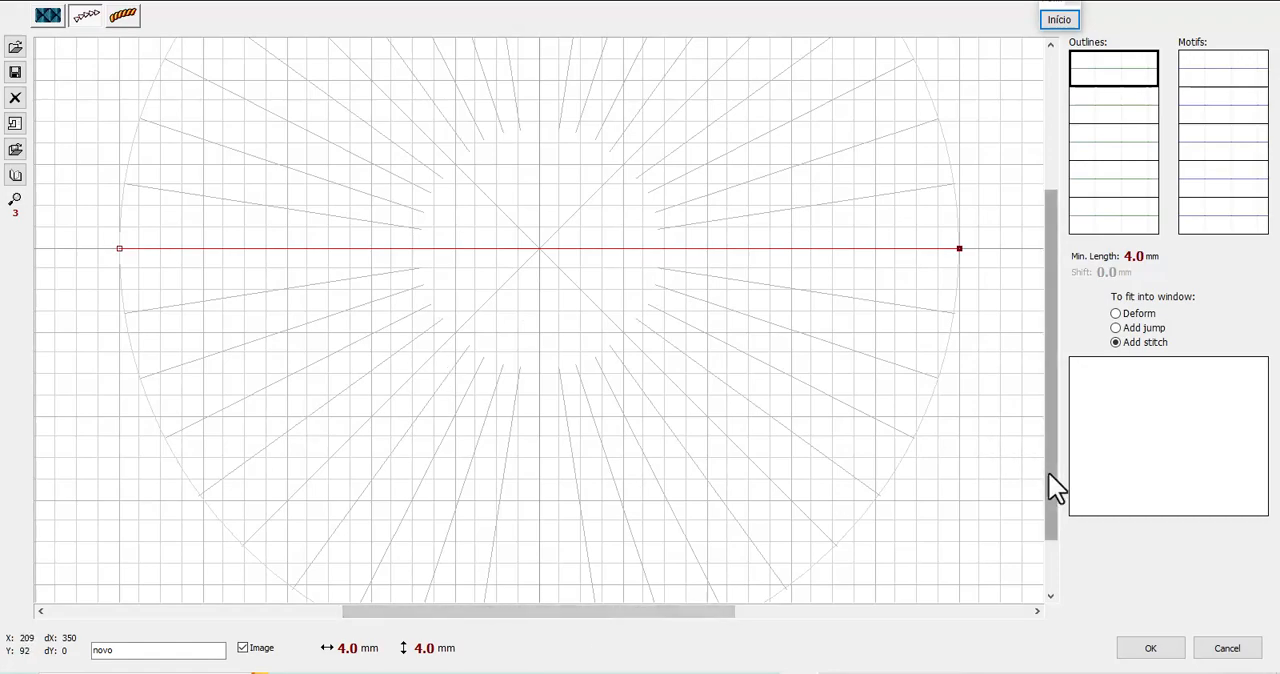
drag(1048, 471, 473, 362)
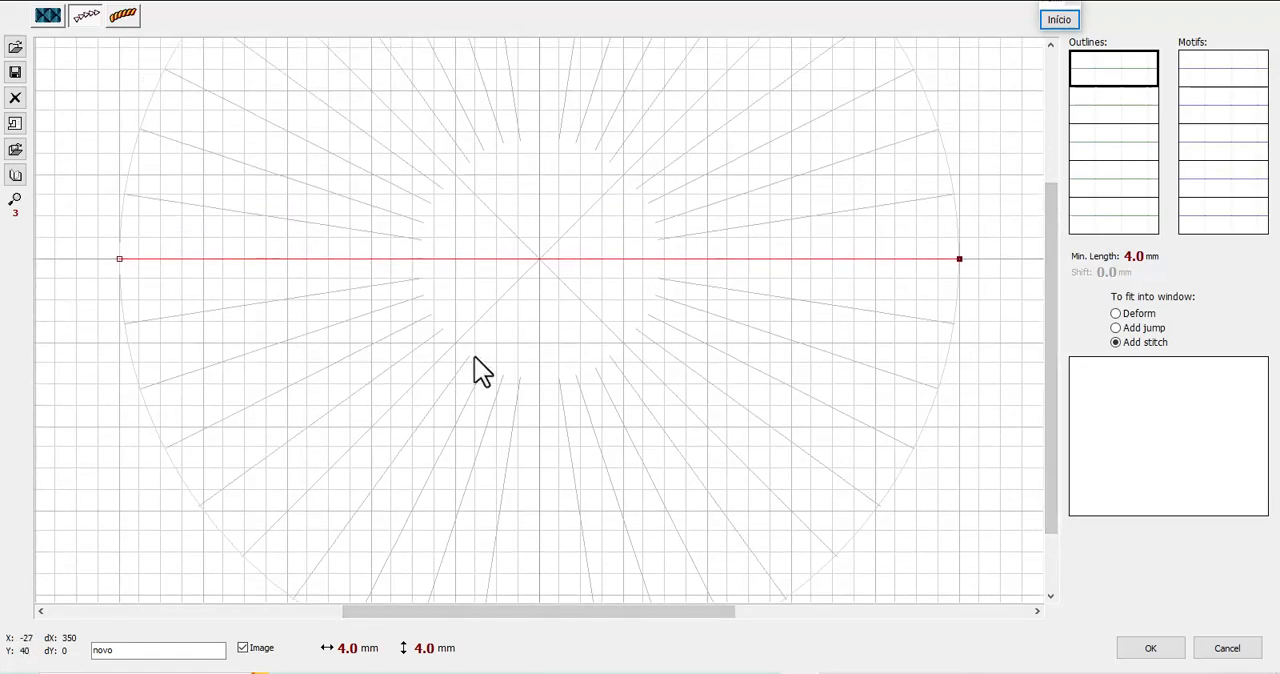
scroll(531, 266, down, 1)
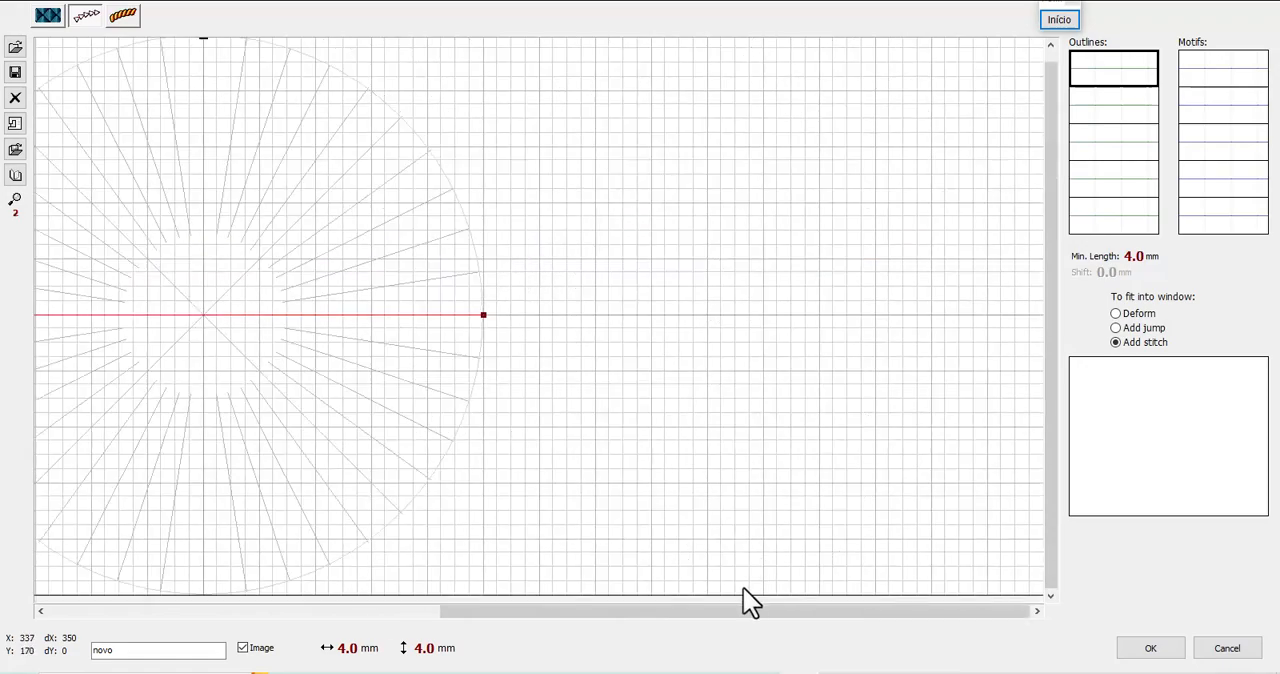
drag(743, 610, 600, 625)
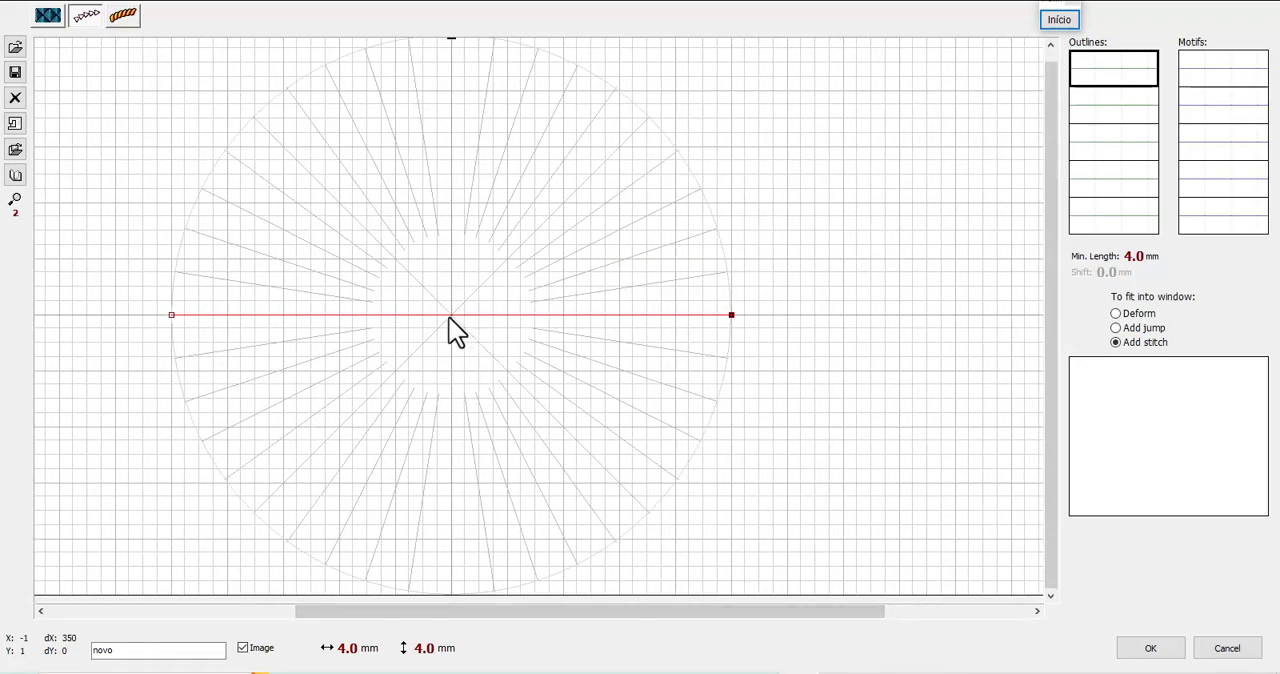
Draw a zigzag in the first outline slot by adding five nodes that alternate above and below the baseline
click(451, 318)
drag(452, 316, 449, 54)
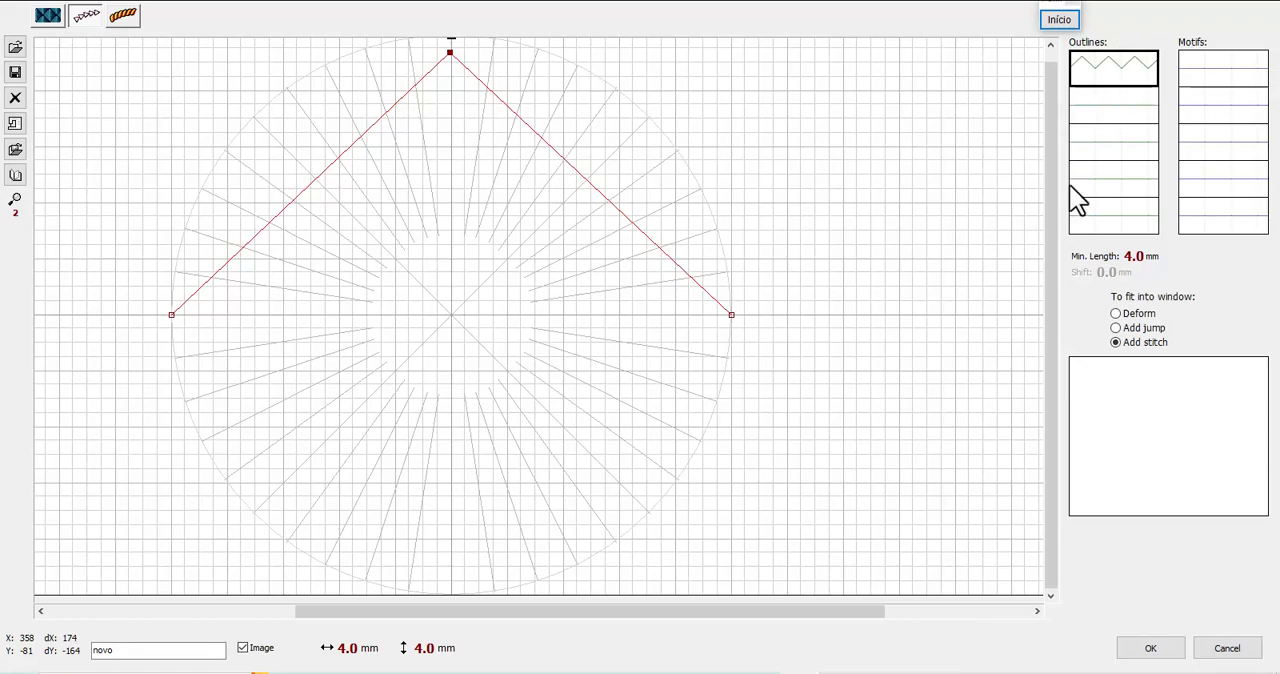
click(609, 202)
drag(609, 202, 284, 371)
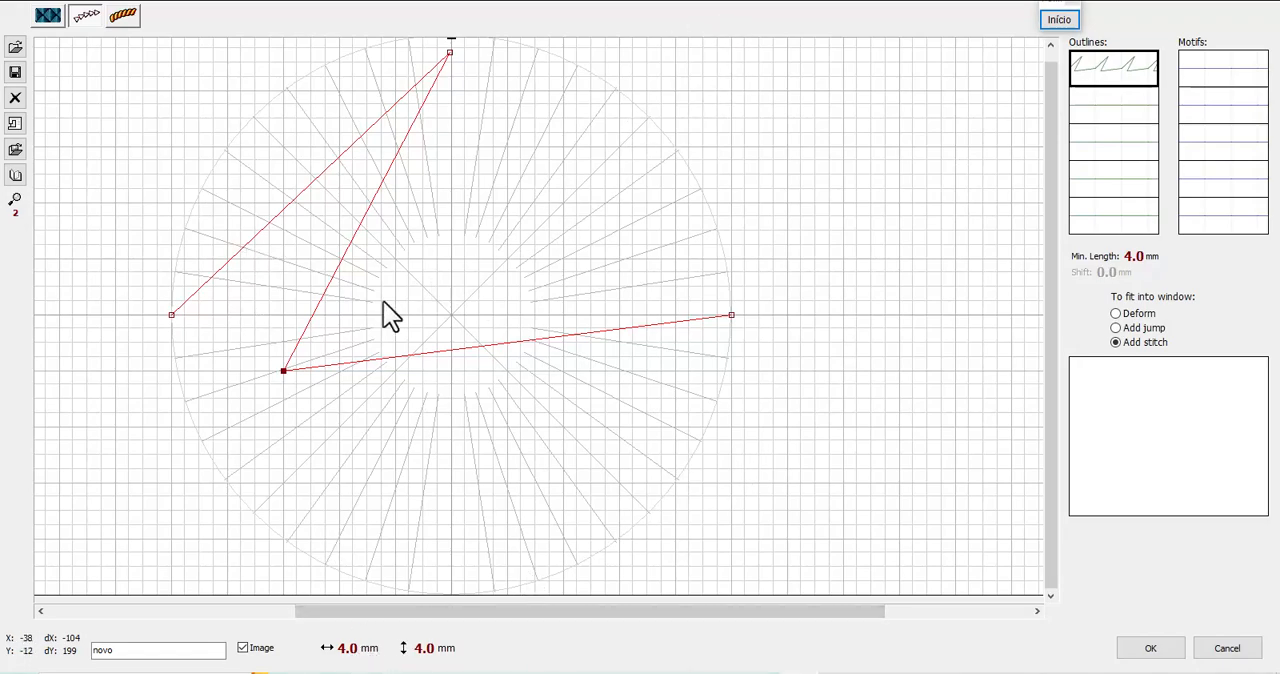
drag(553, 341, 554, 144)
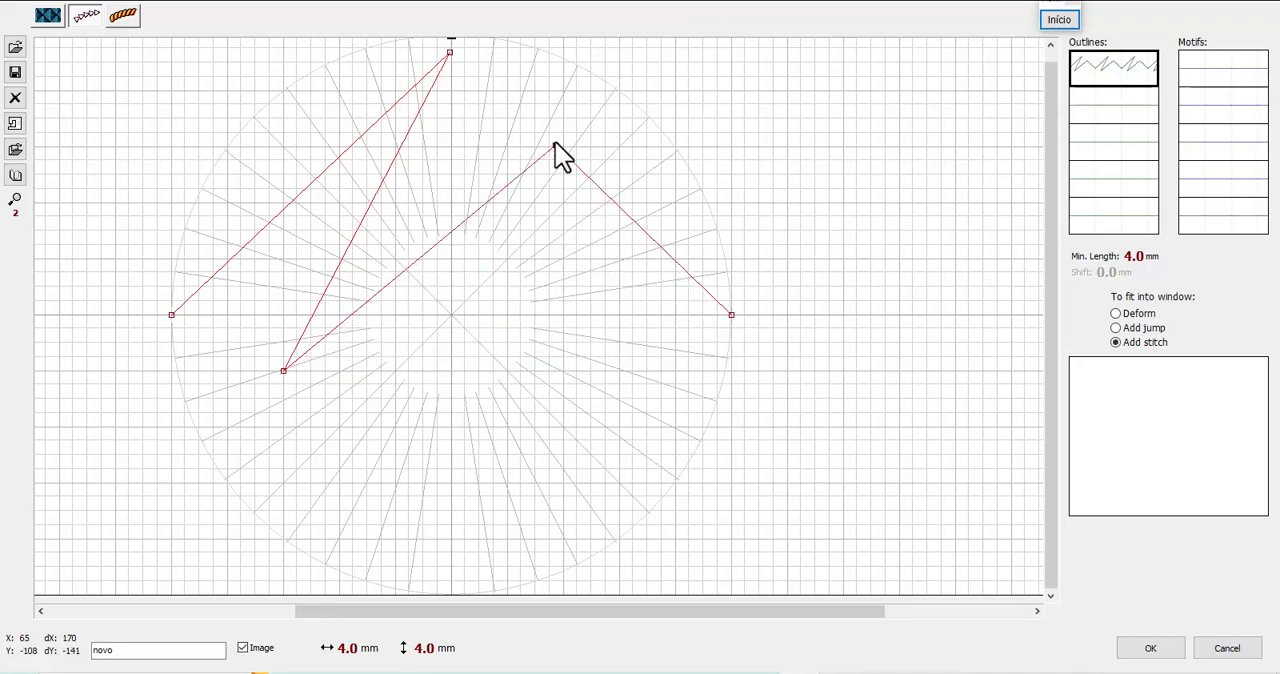
click(455, 224)
drag(455, 224, 565, 334)
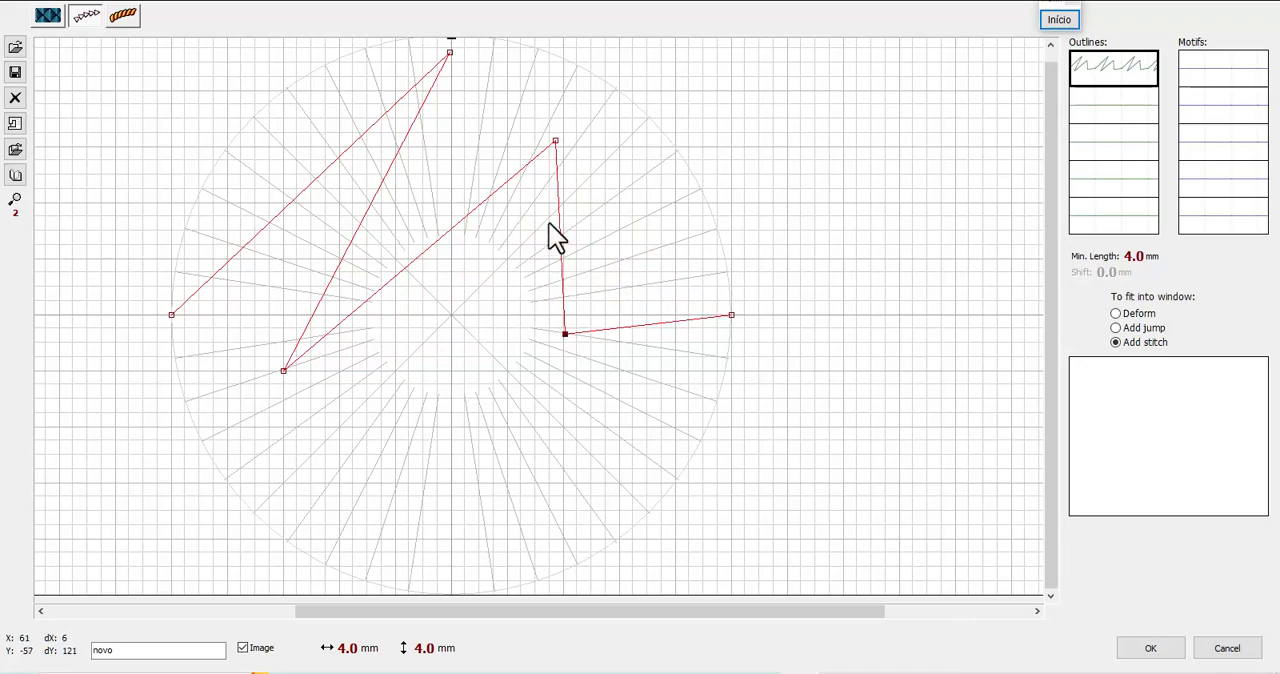
click(562, 229)
drag(562, 229, 662, 172)
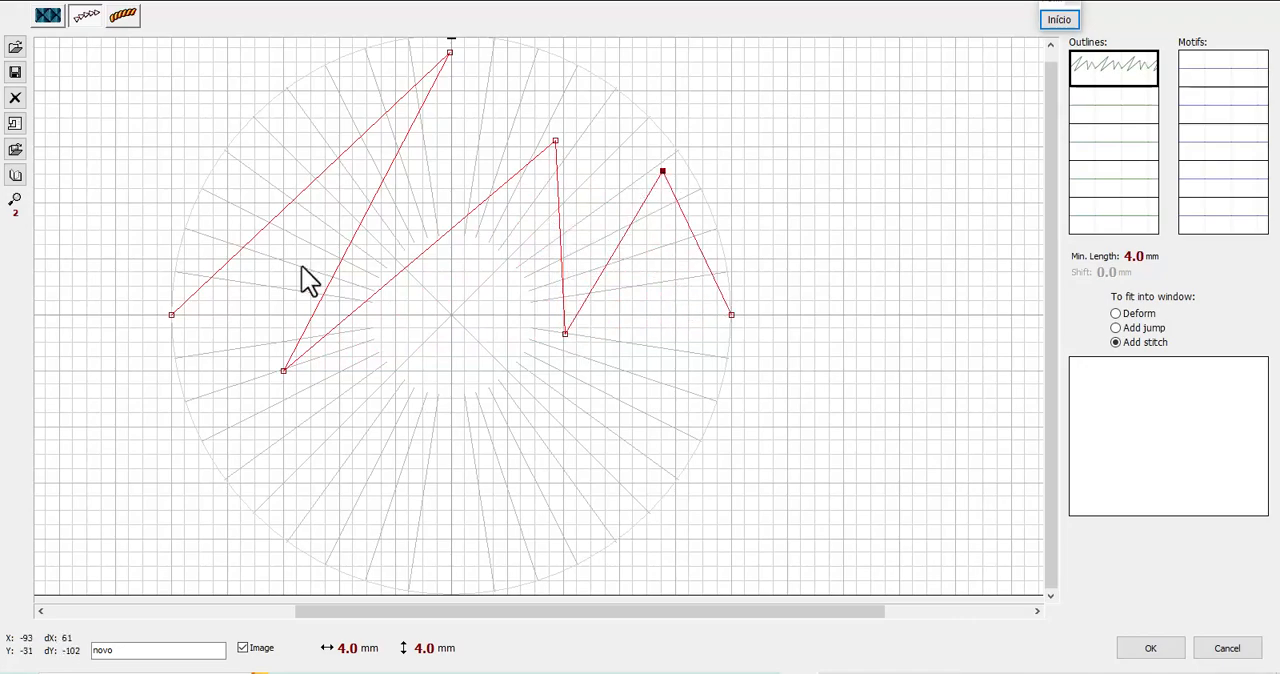
Add two adjacent nodes on the first rising segment, one near the circle's lowest point and one on the baseline, and clear the outline pattern
click(299, 196)
click(305, 200)
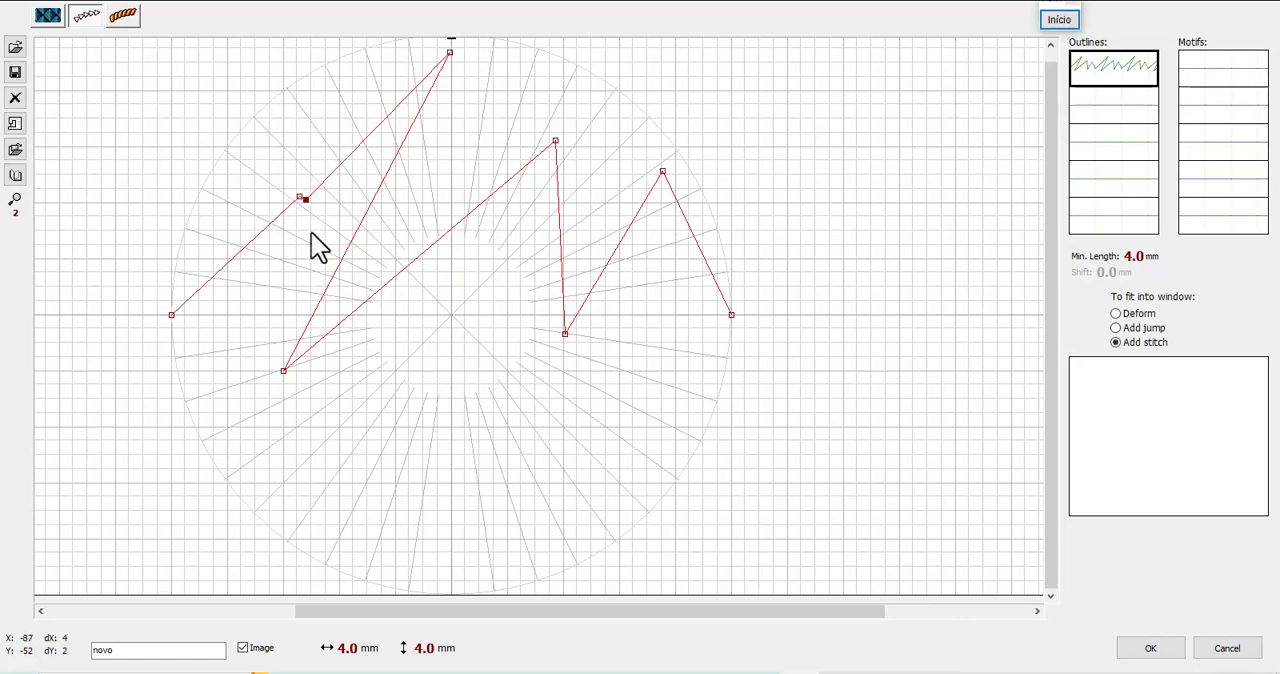
drag(400, 310, 470, 585)
drag(563, 296, 646, 315)
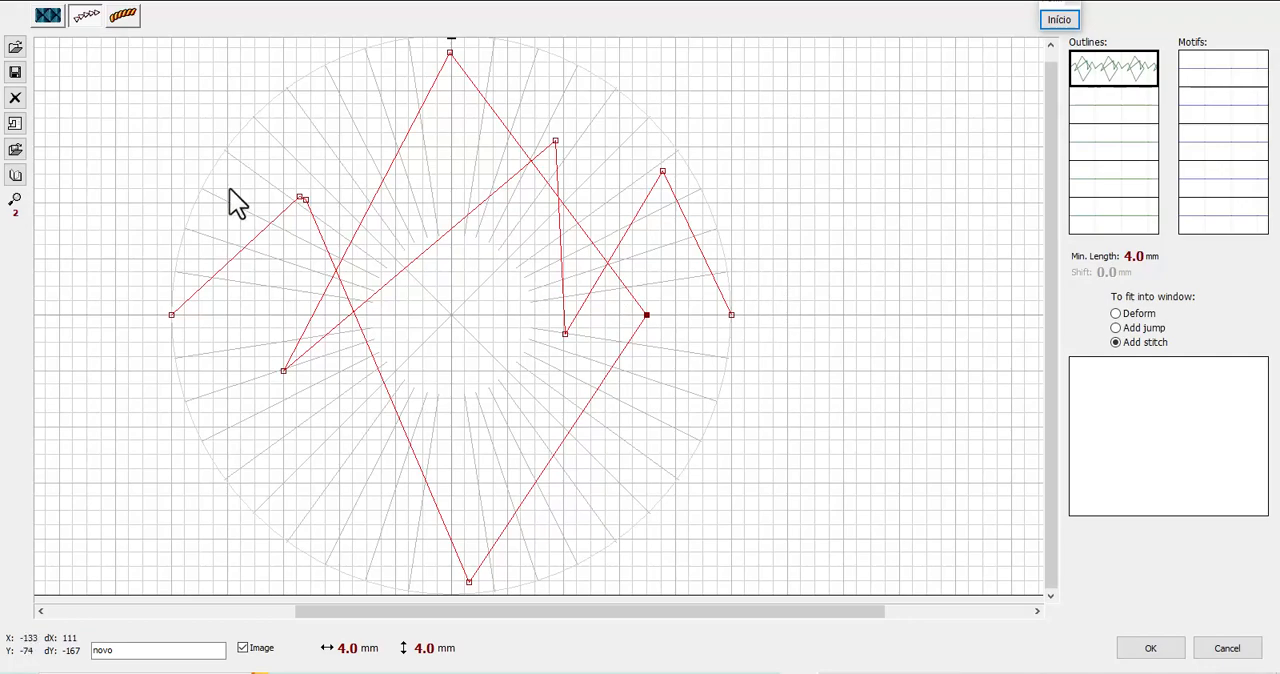
click(16, 99)
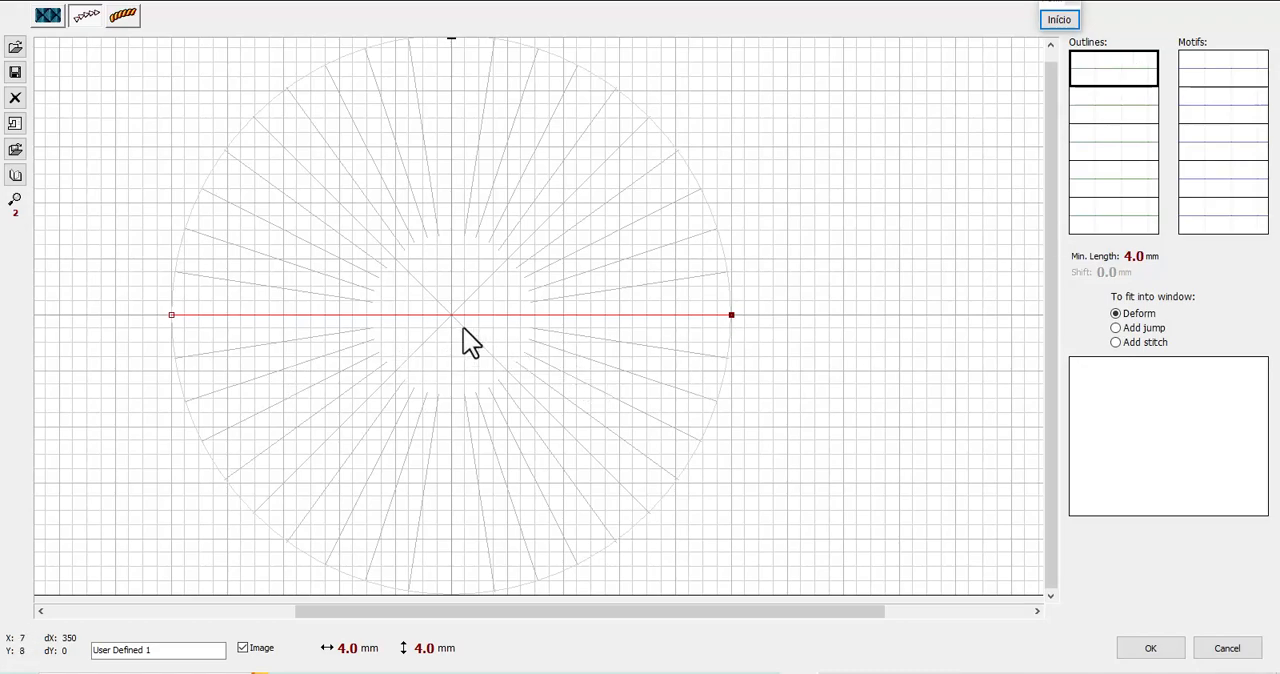
Begin a pattern in the first motif slot with two nodes above the baseline, the higher one just past the centre
click(1224, 74)
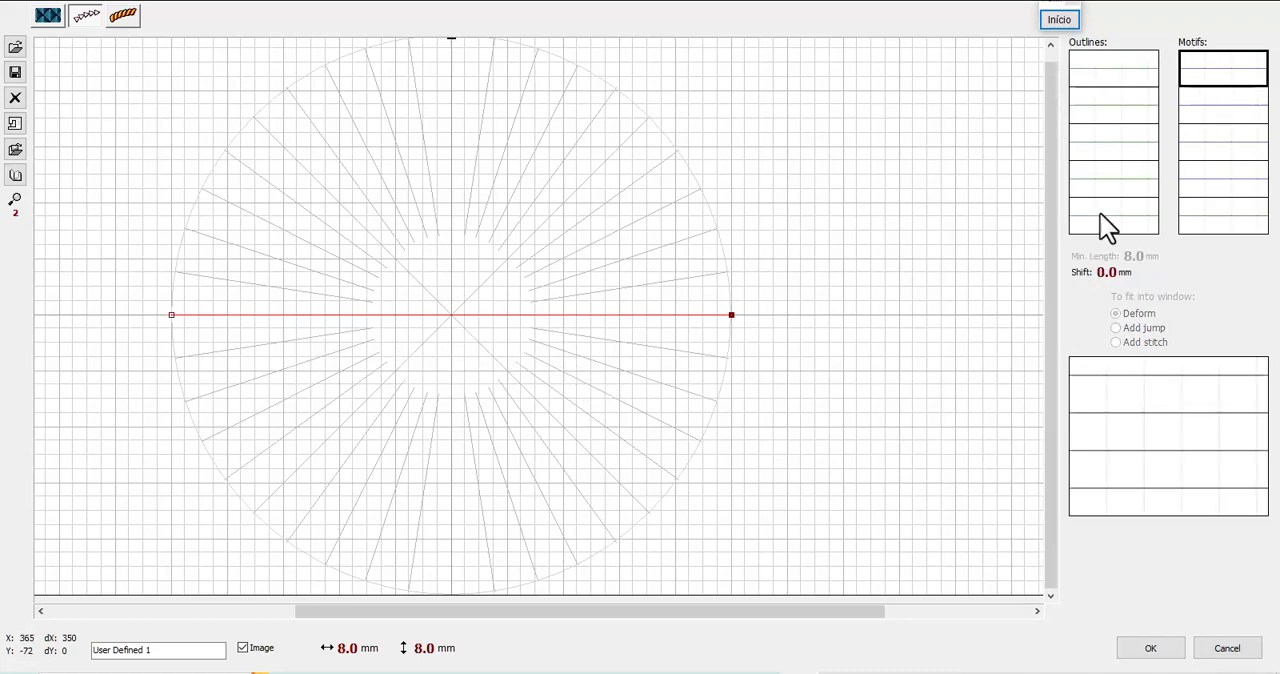
click(489, 315)
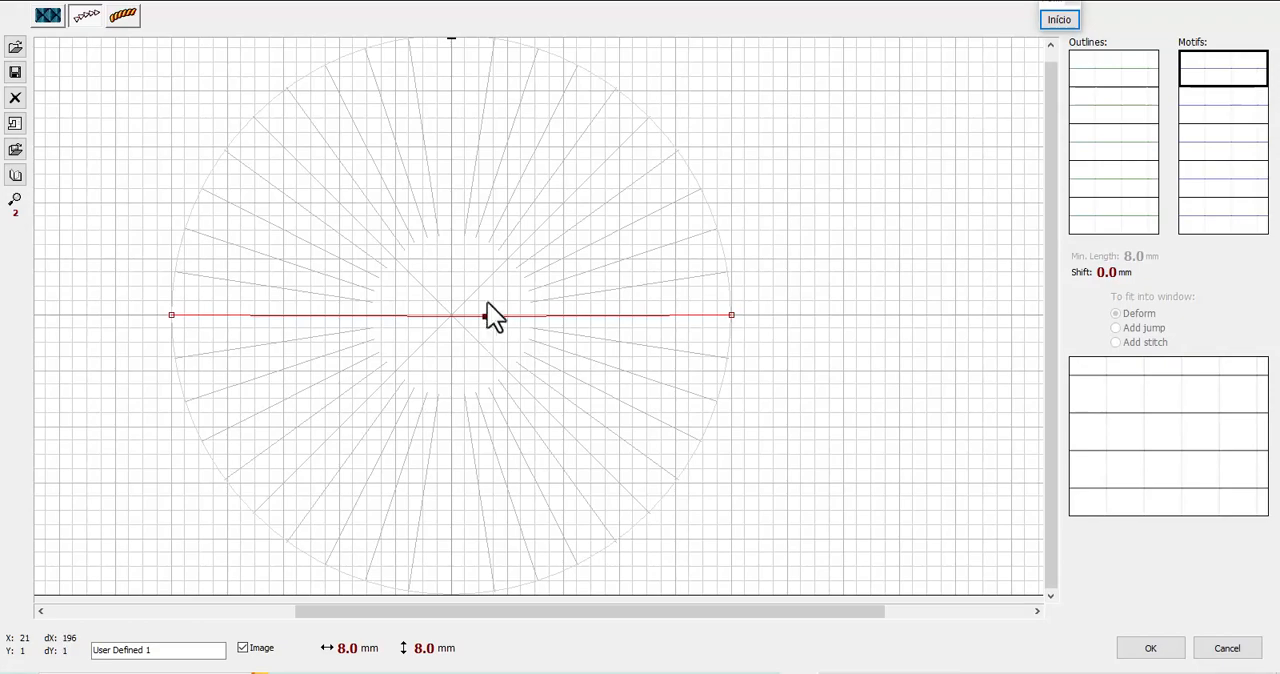
drag(489, 315, 485, 115)
click(385, 188)
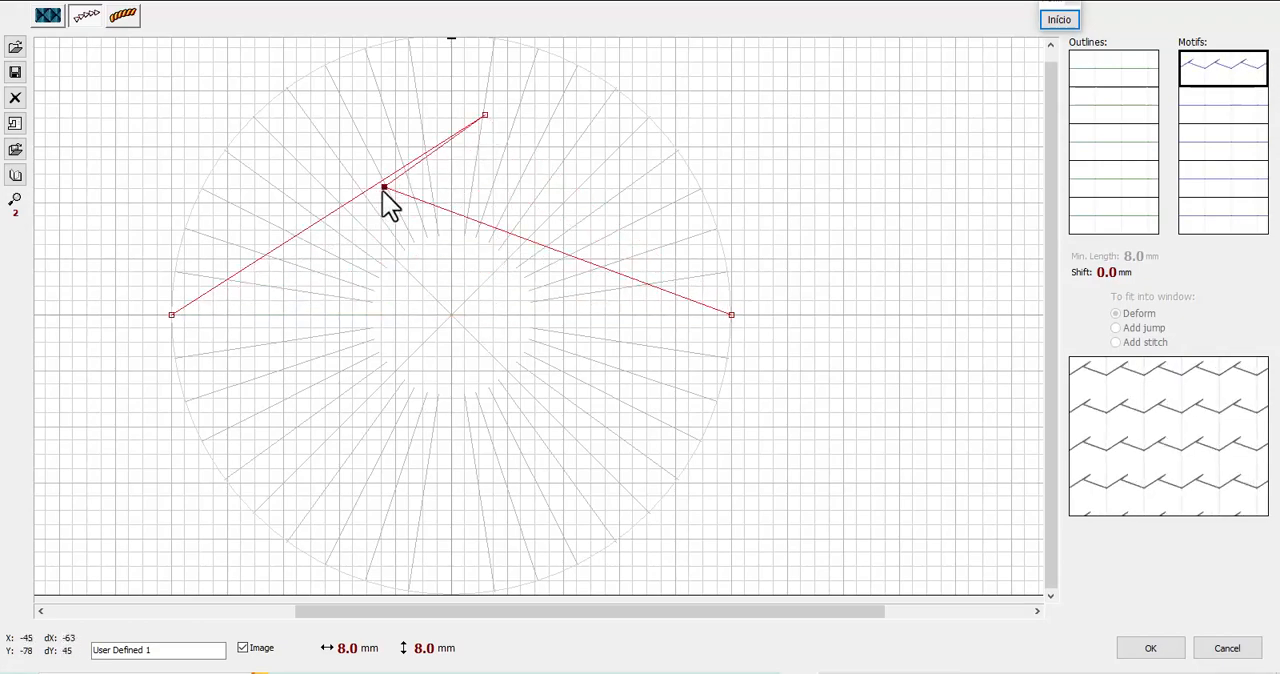
Extend the motif into a crossing shape with nodes on its first segment, on both sides of the circle and below the baseline
click(173, 315)
click(249, 270)
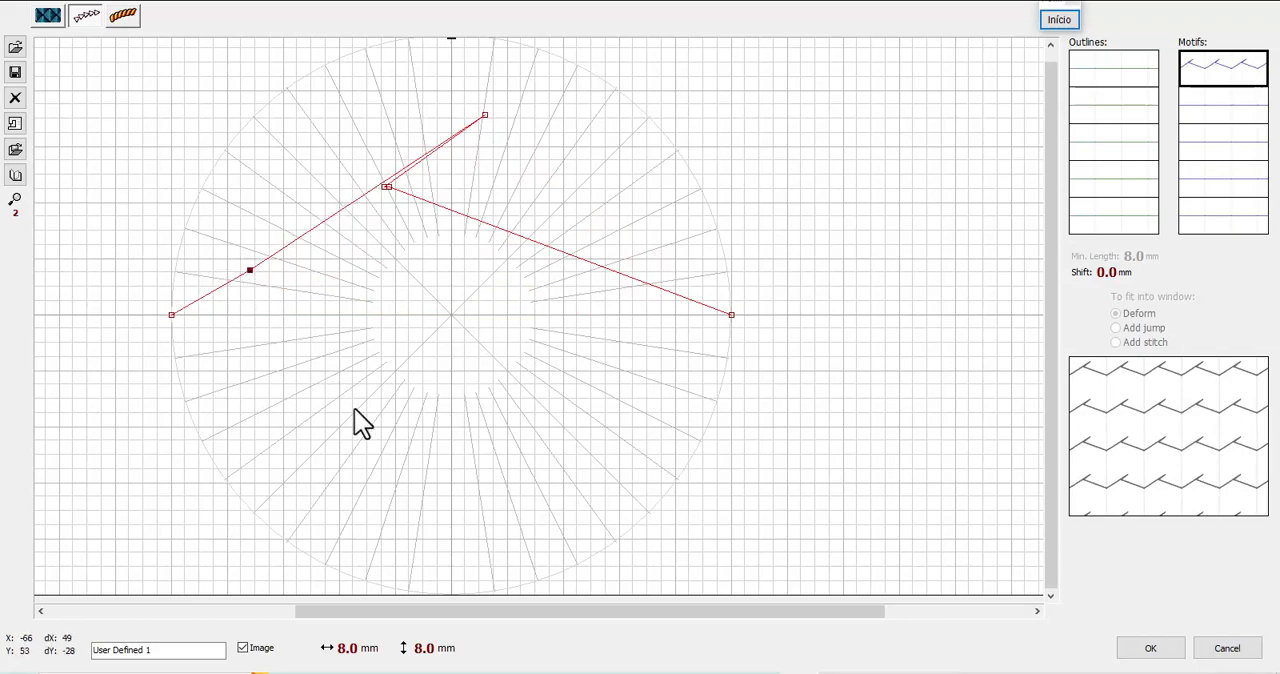
click(260, 270)
drag(298, 303, 503, 437)
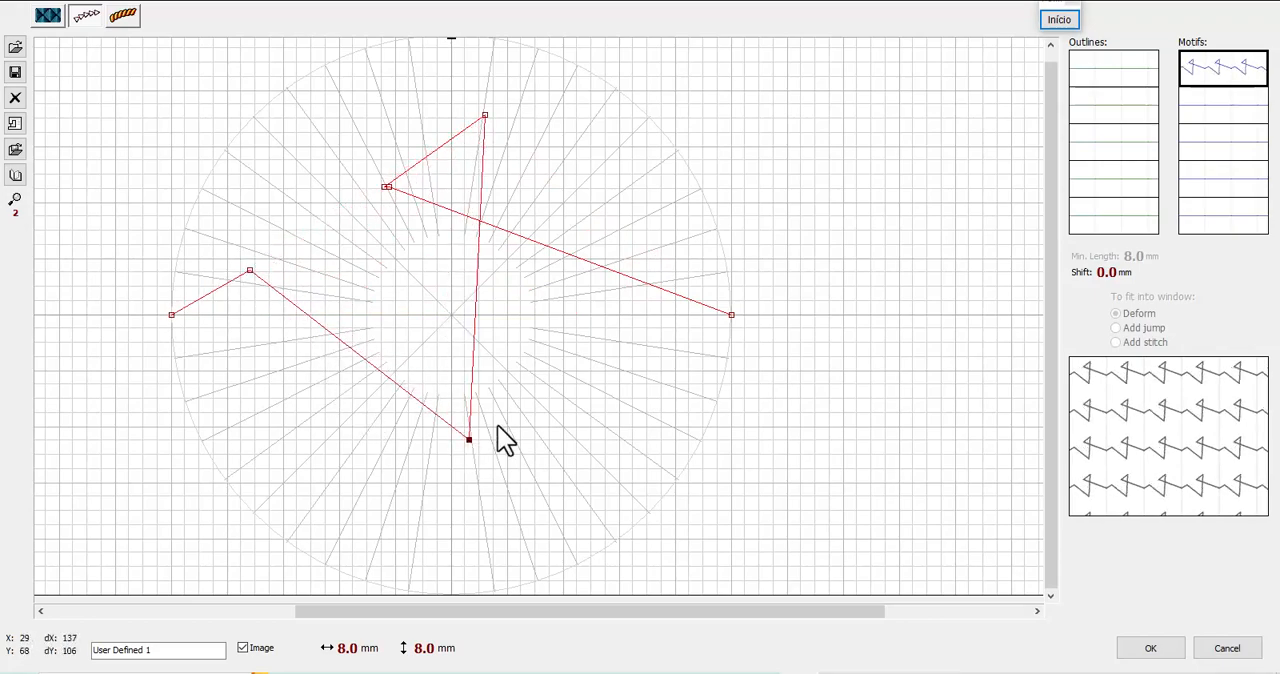
click(616, 269)
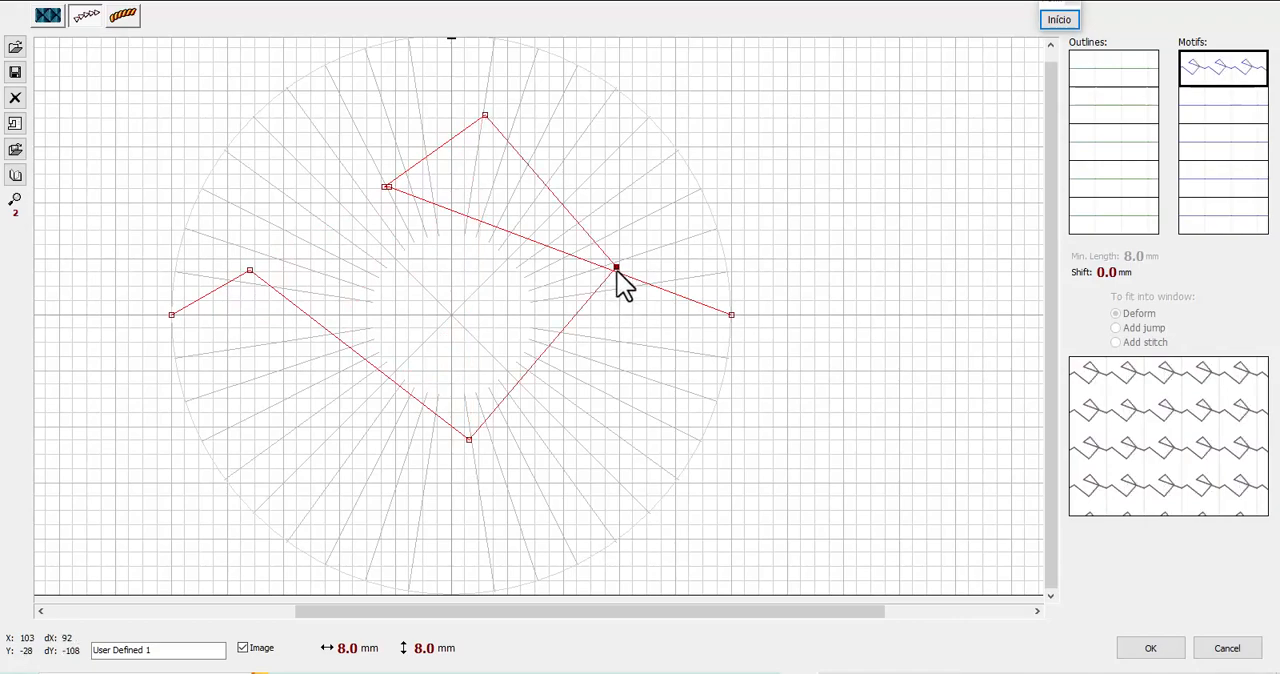
click(357, 353)
drag(357, 353, 263, 455)
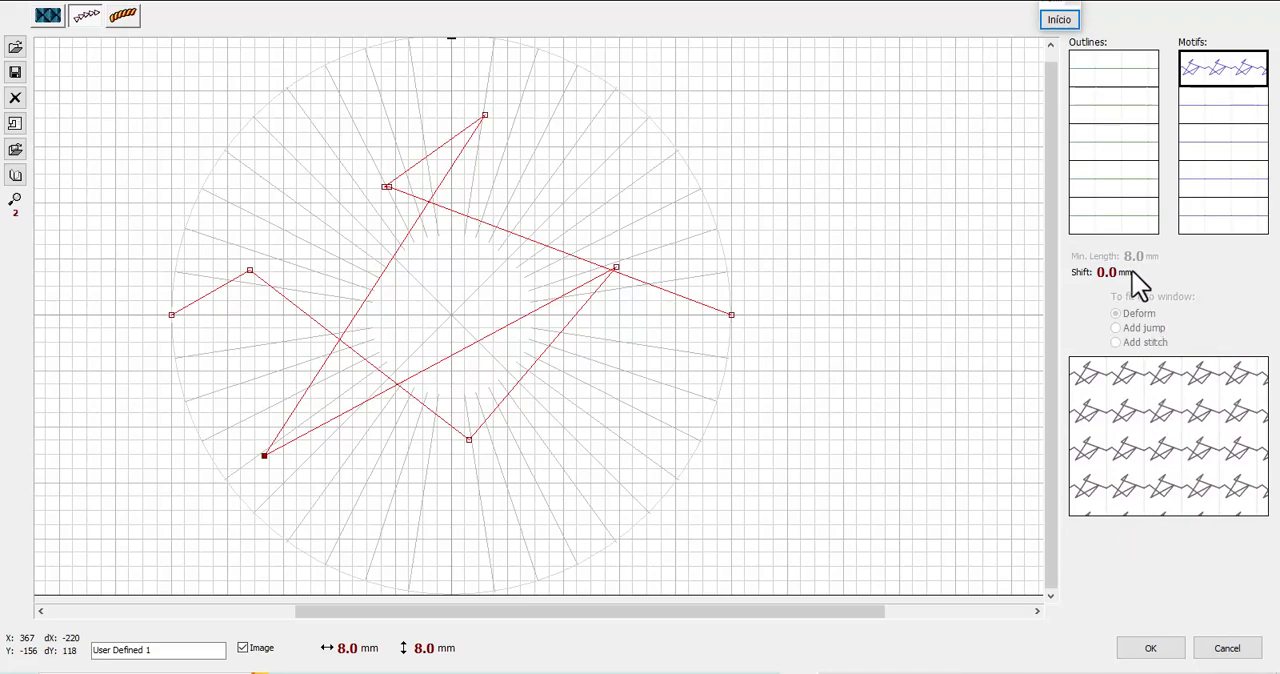
Raise the motif's row shift to 3.1 mm
scroll(1130, 283, up, 10)
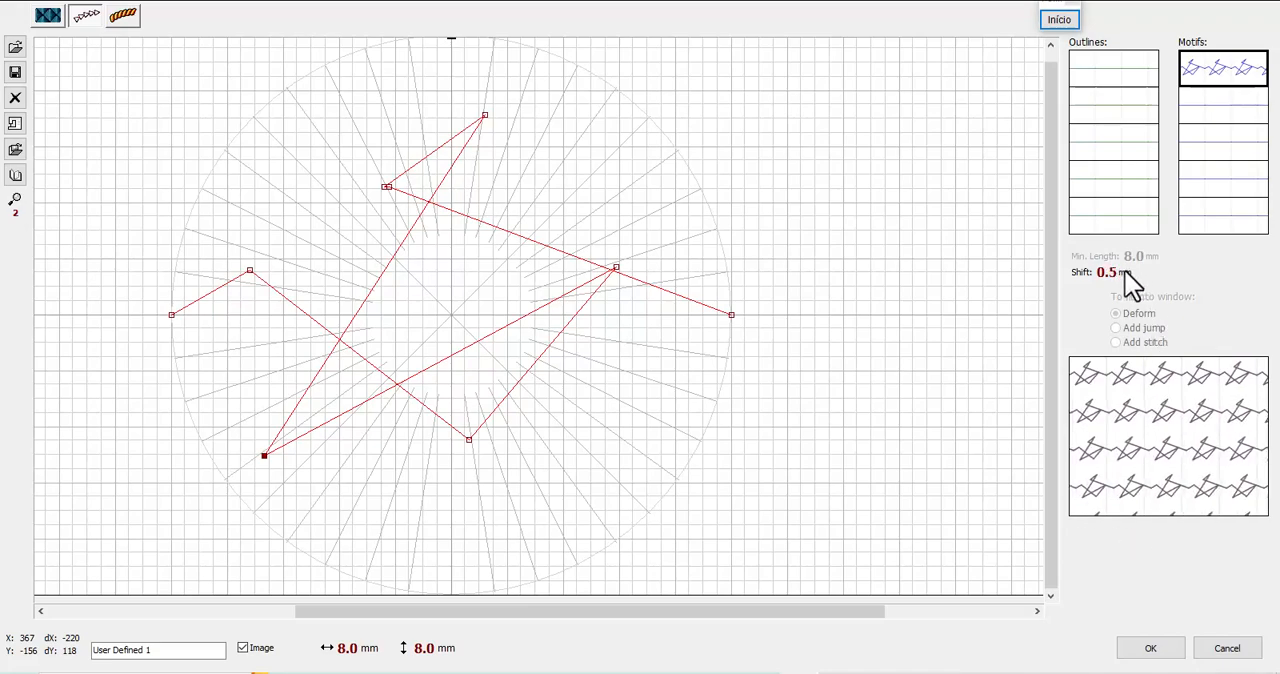
scroll(1130, 283, up, 7)
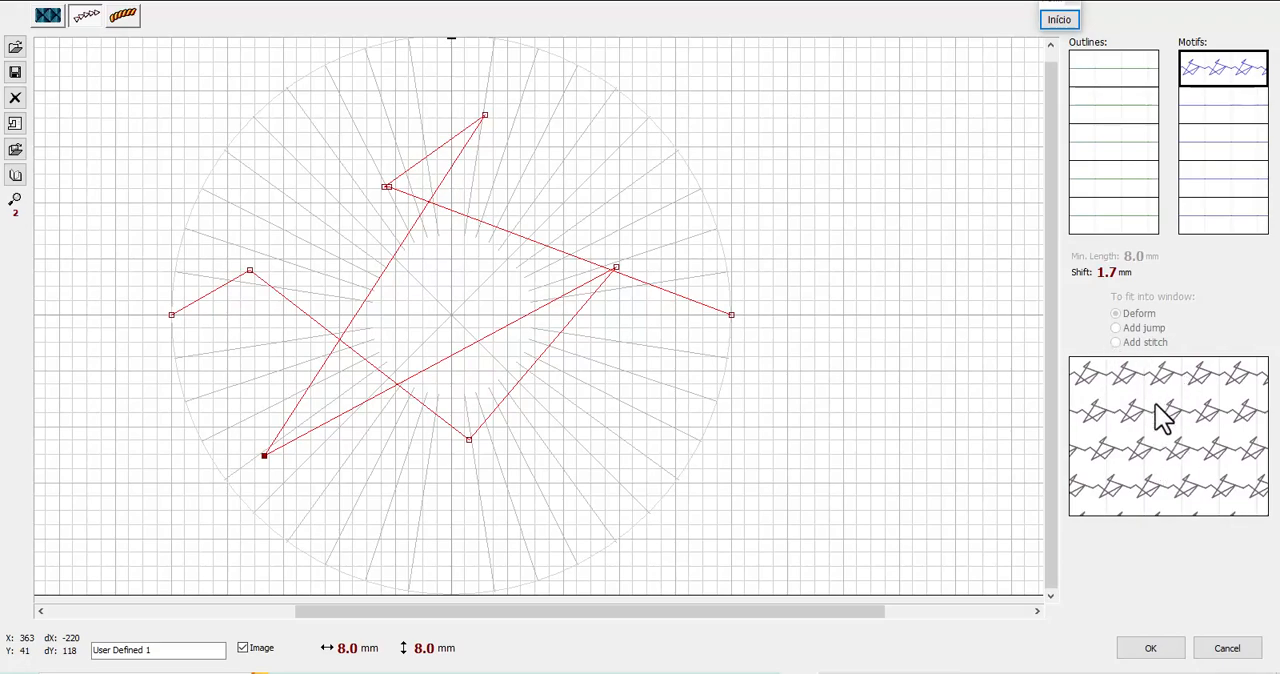
scroll(1110, 282, up, 5)
scroll(1110, 281, up, 9)
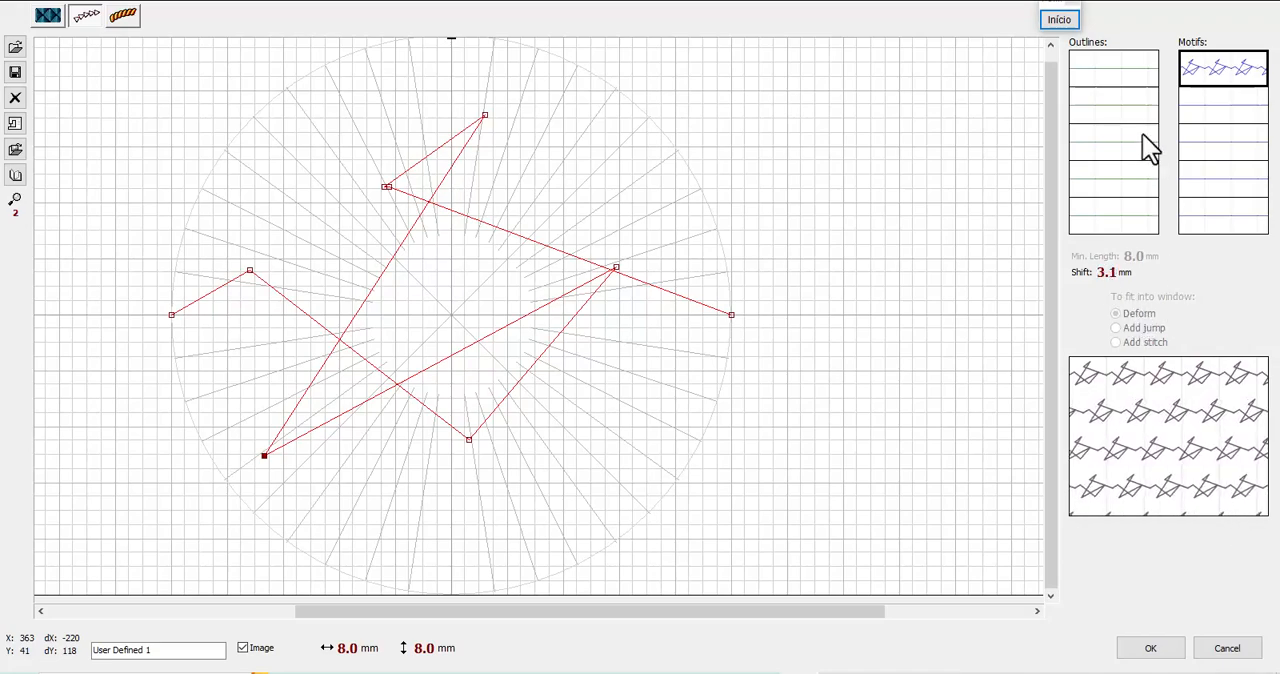
Return to the first outline slot and add two nodes close to the baseline near the circle's centre
click(1127, 92)
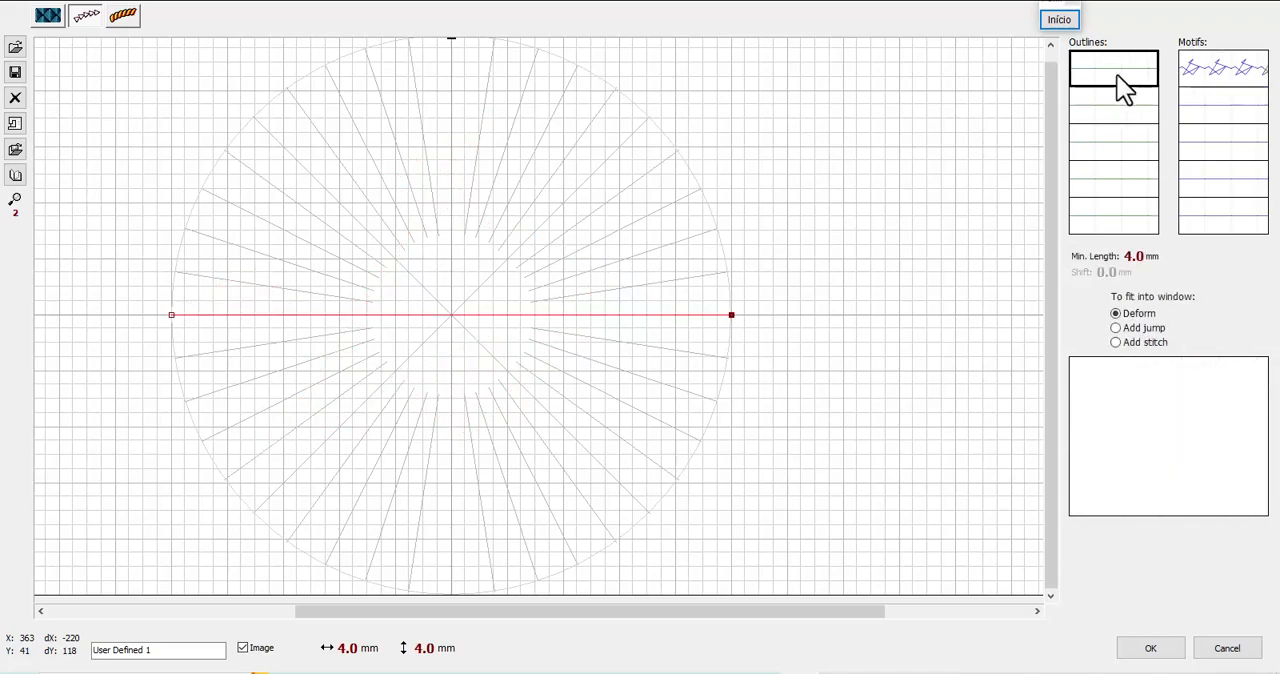
click(518, 311)
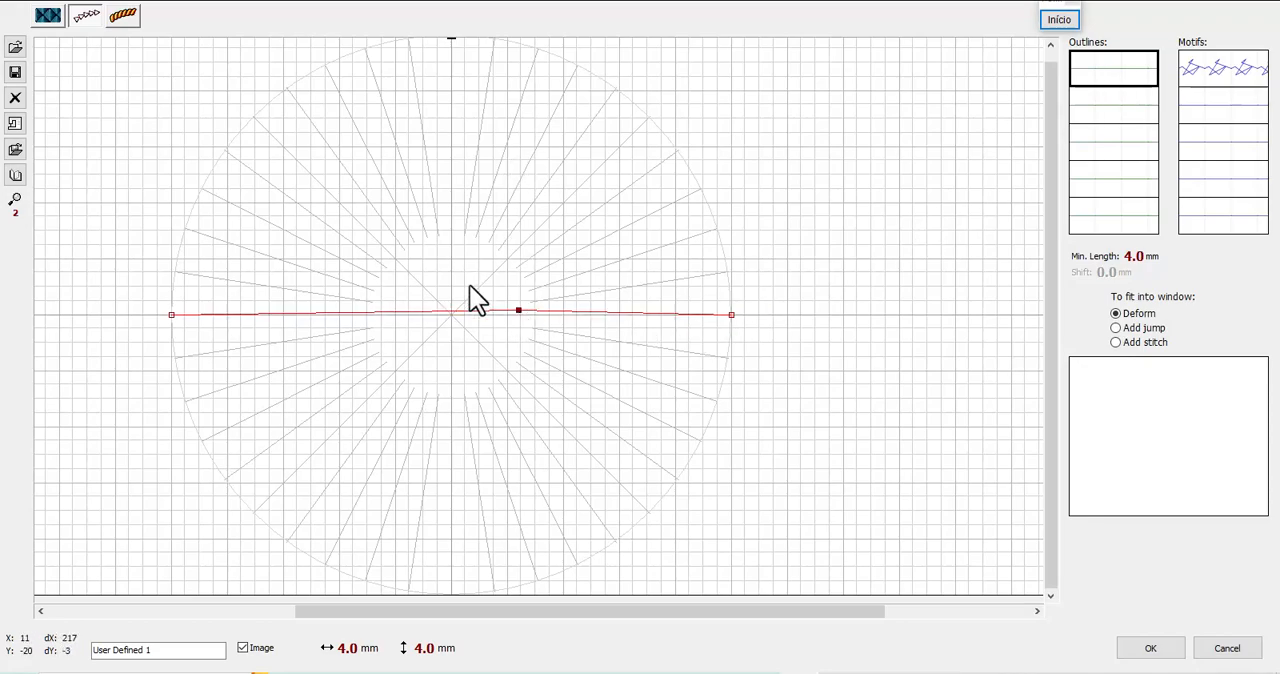
click(450, 314)
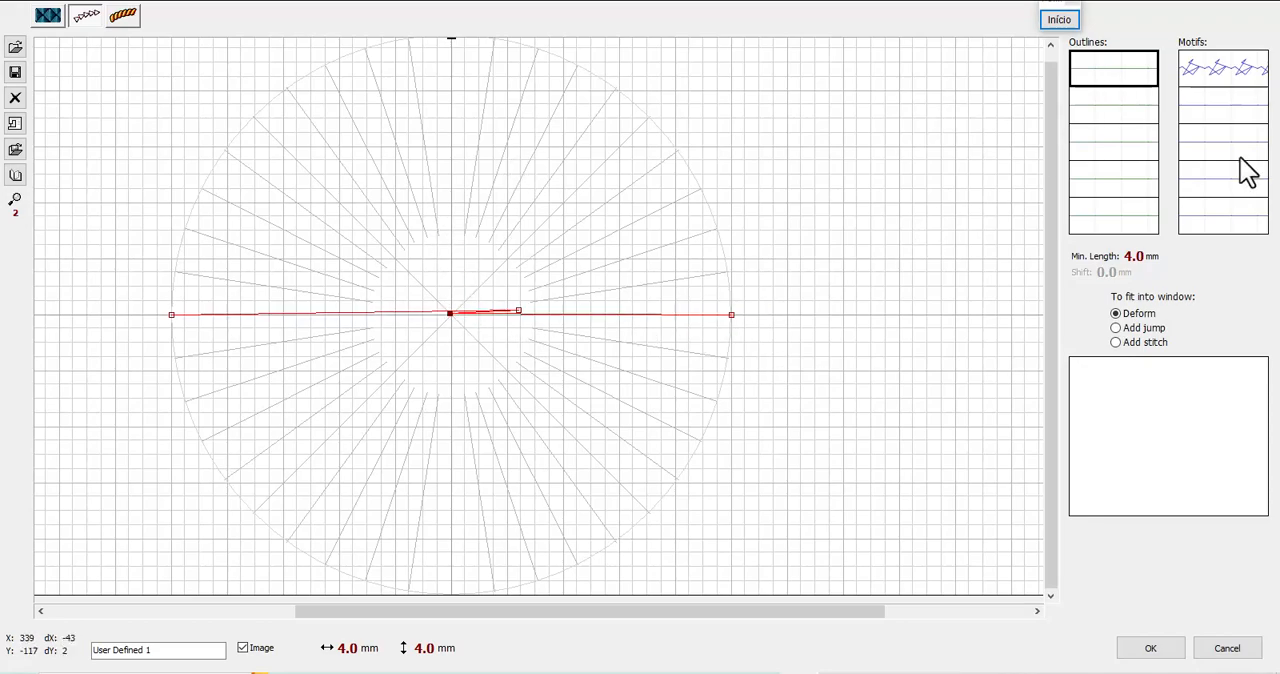
click(518, 311)
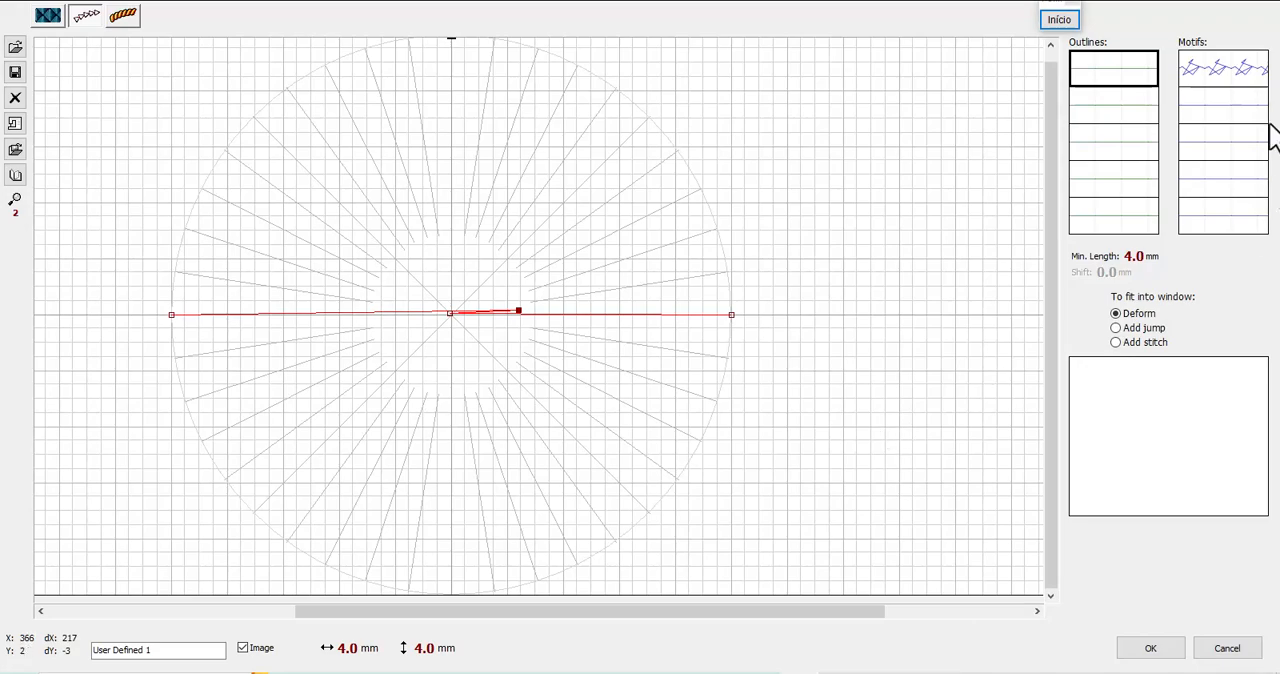
Clear the first motif pattern and the first outline pattern, leaving the first outline slot selected
click(1234, 80)
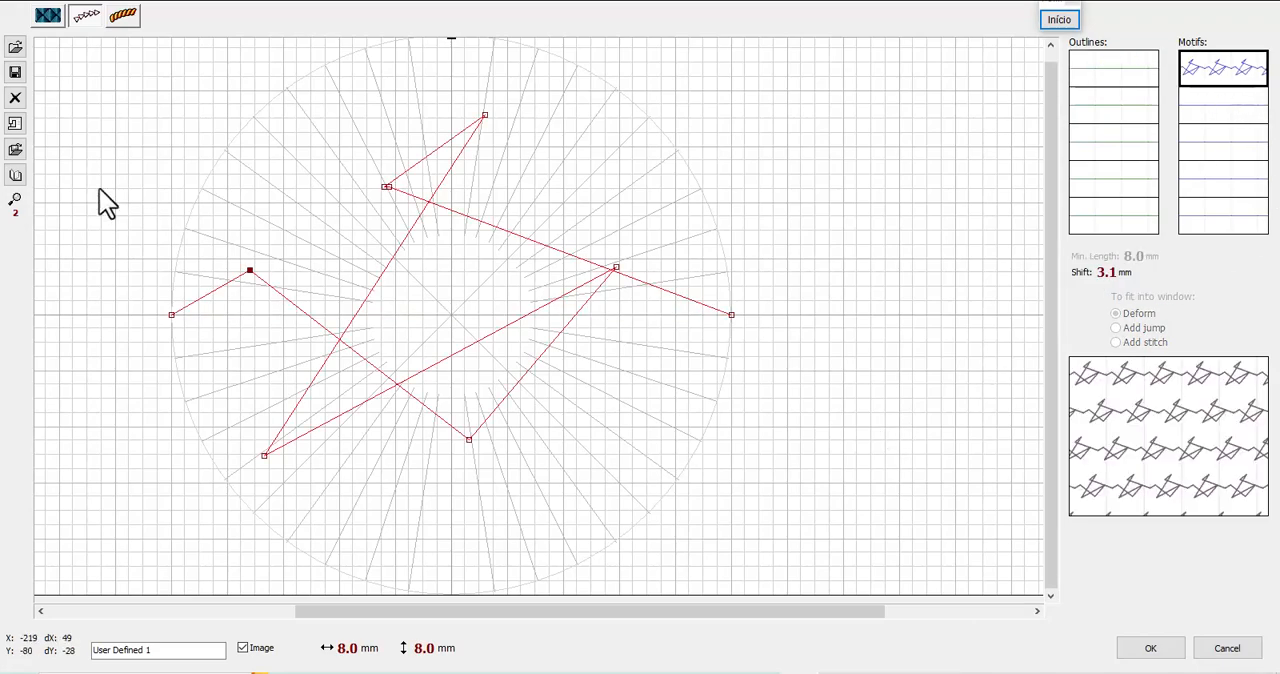
click(15, 97)
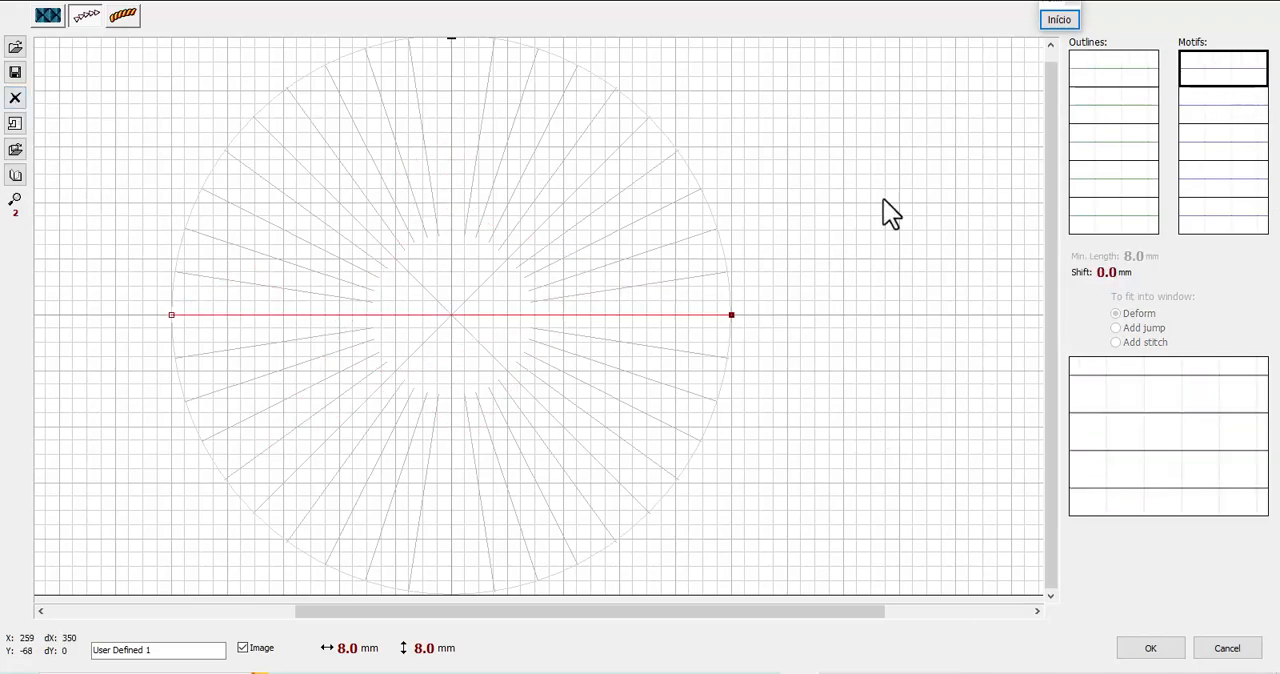
click(1110, 78)
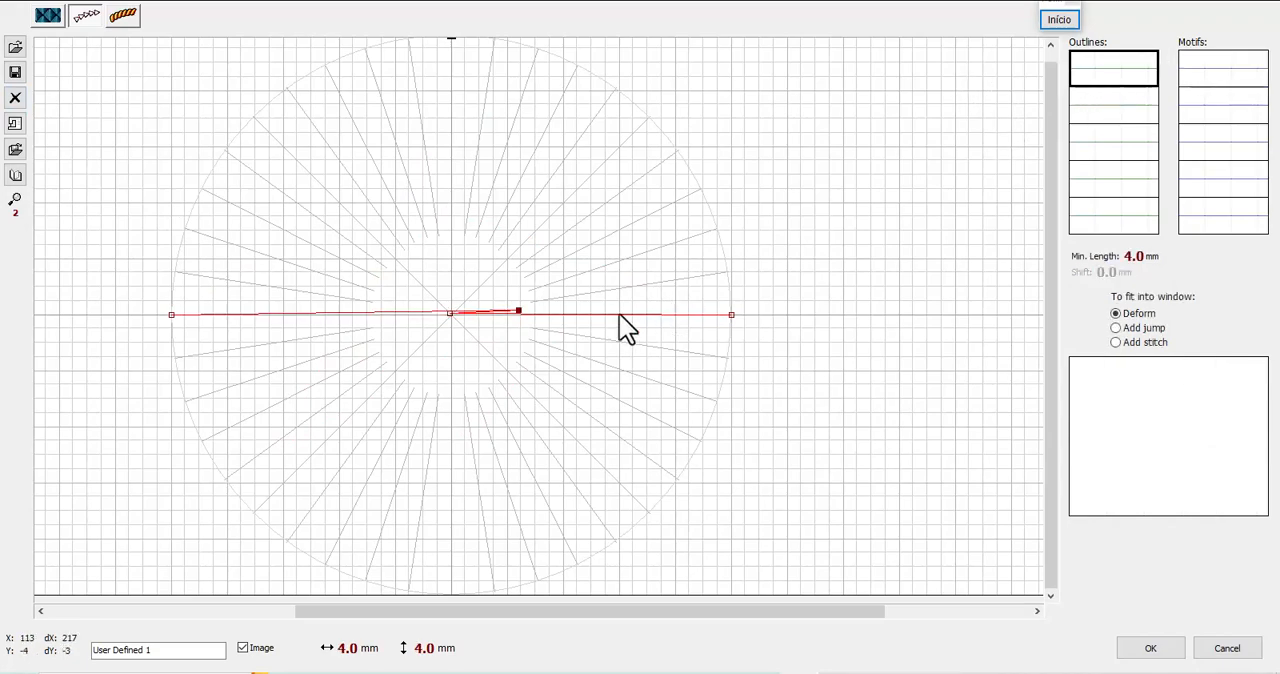
click(15, 97)
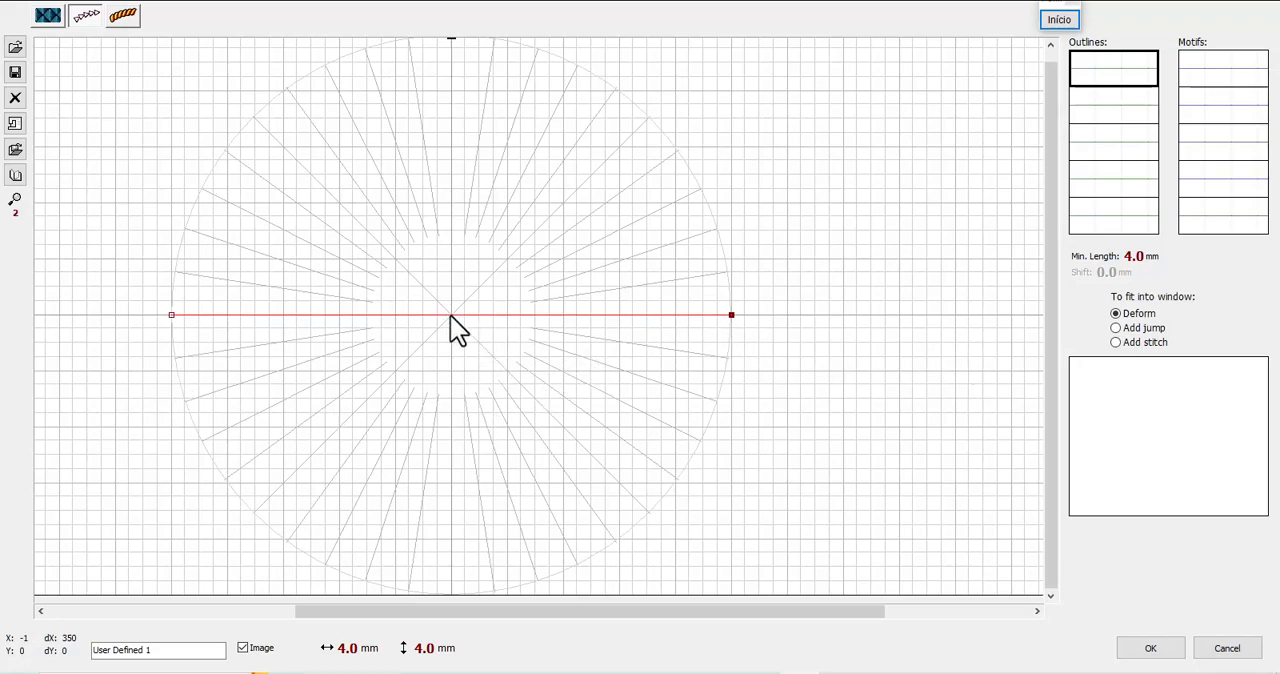
Add two nodes to the first outline, placing one high above the baseline and the other just below it, beneath that peak
click(490, 316)
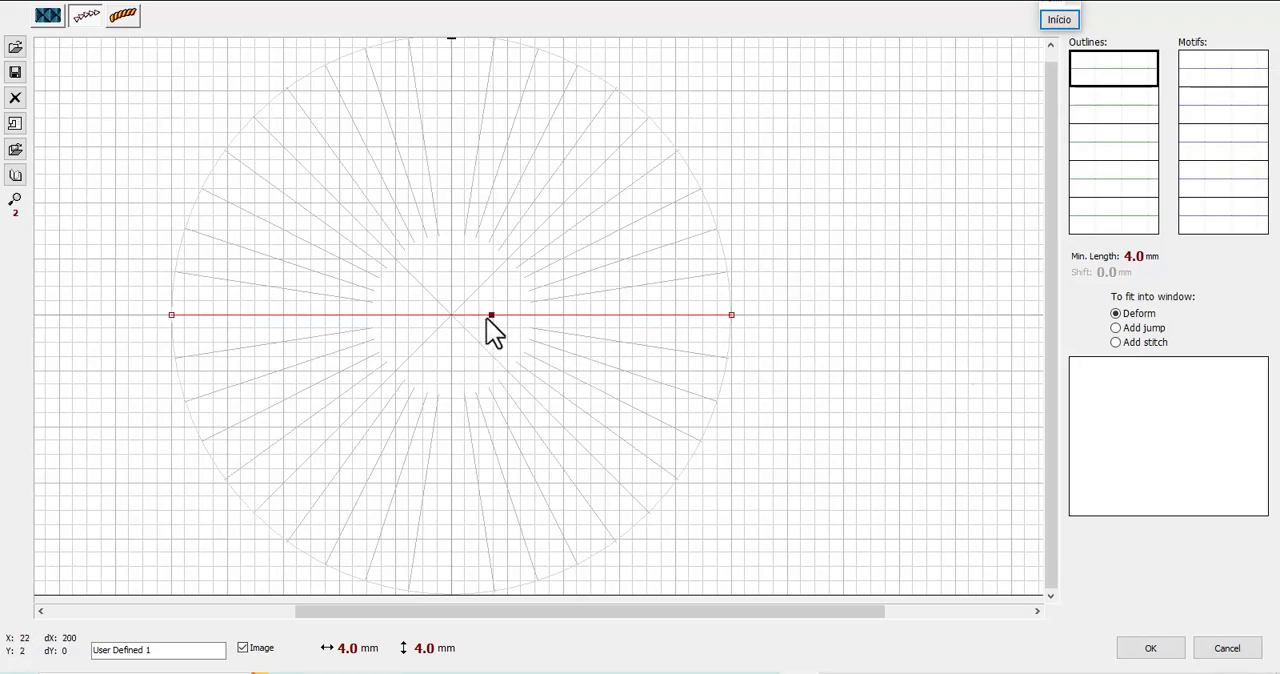
drag(490, 316, 500, 140)
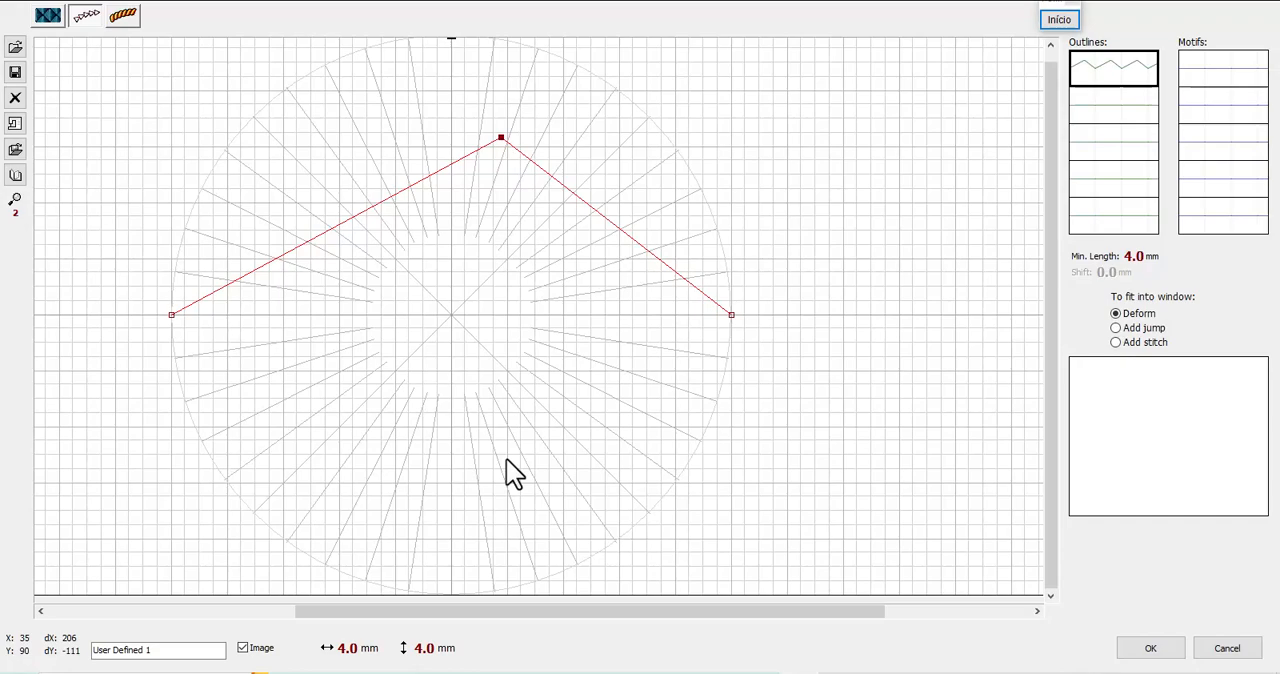
click(320, 238)
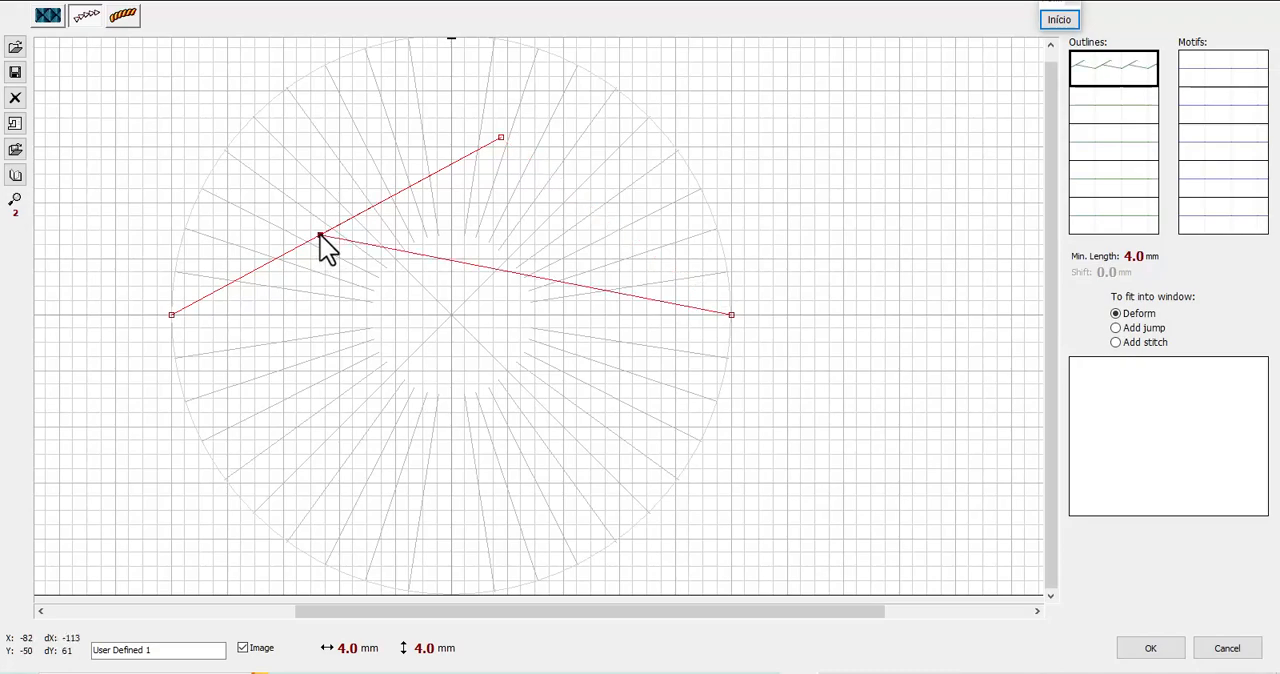
drag(321, 236, 451, 268)
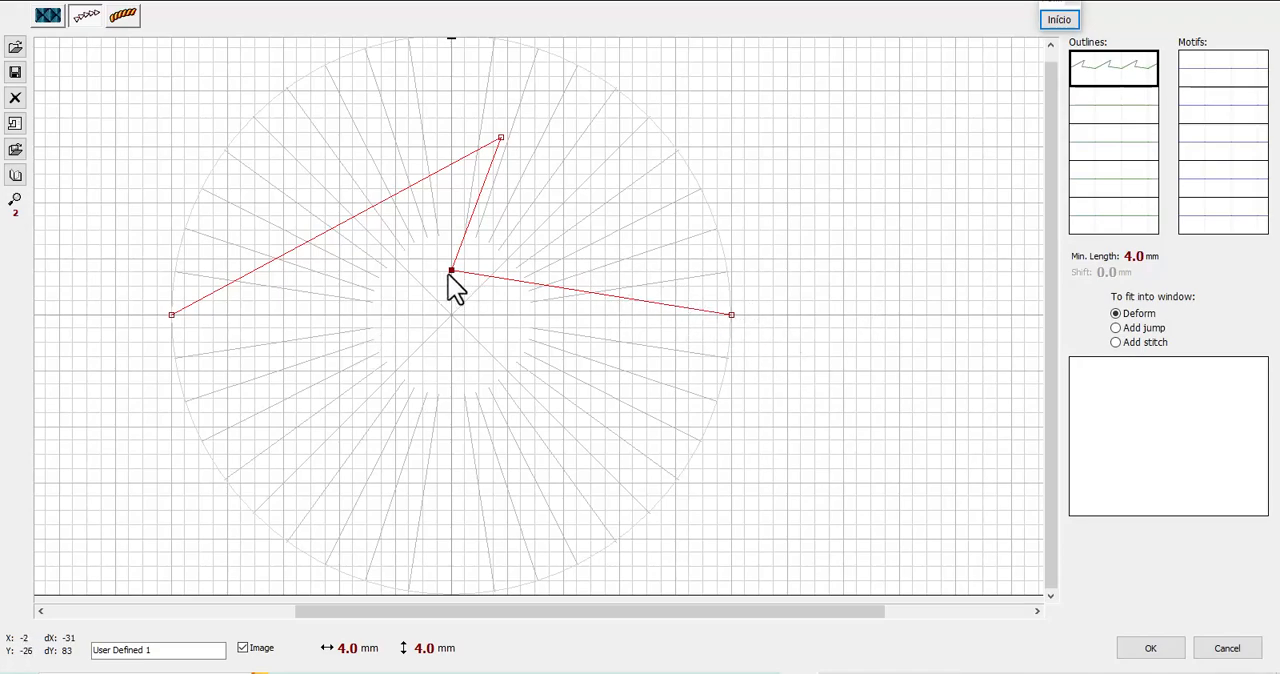
drag(451, 270, 493, 350)
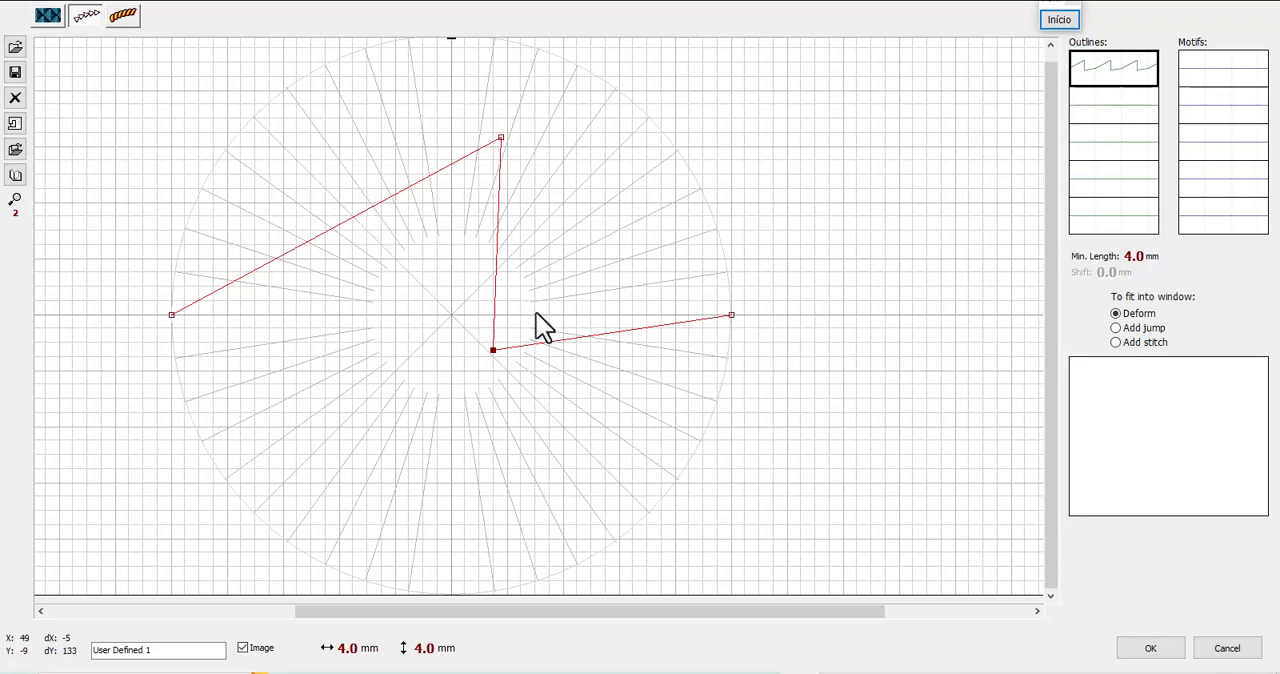
Add a node on the outline's first segment, move it inward toward the circle's centre, and delete it
click(341, 227)
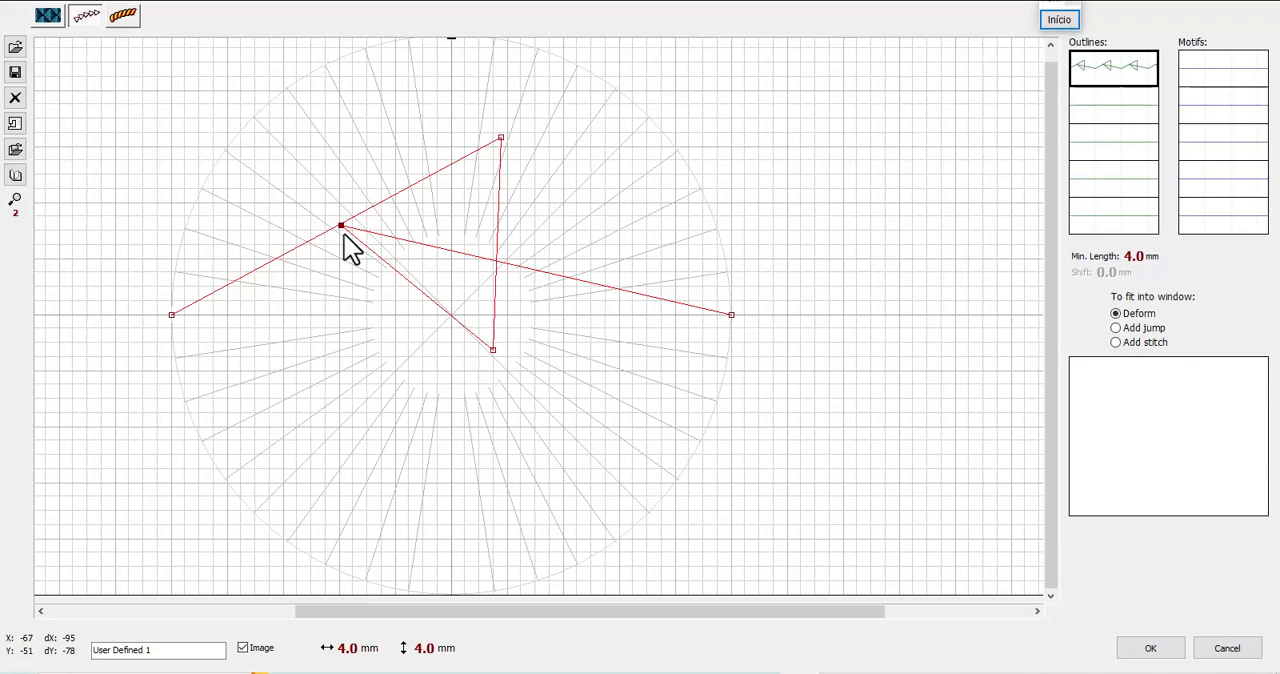
drag(342, 227, 383, 257)
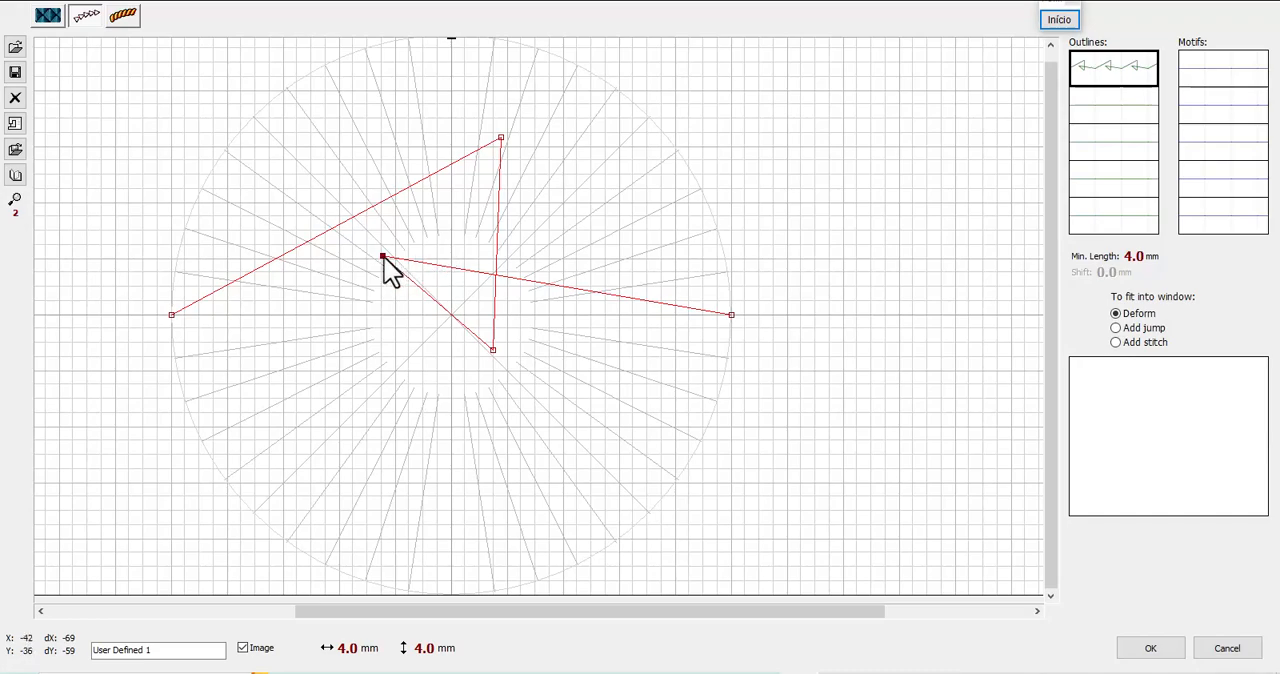
key(Delete)
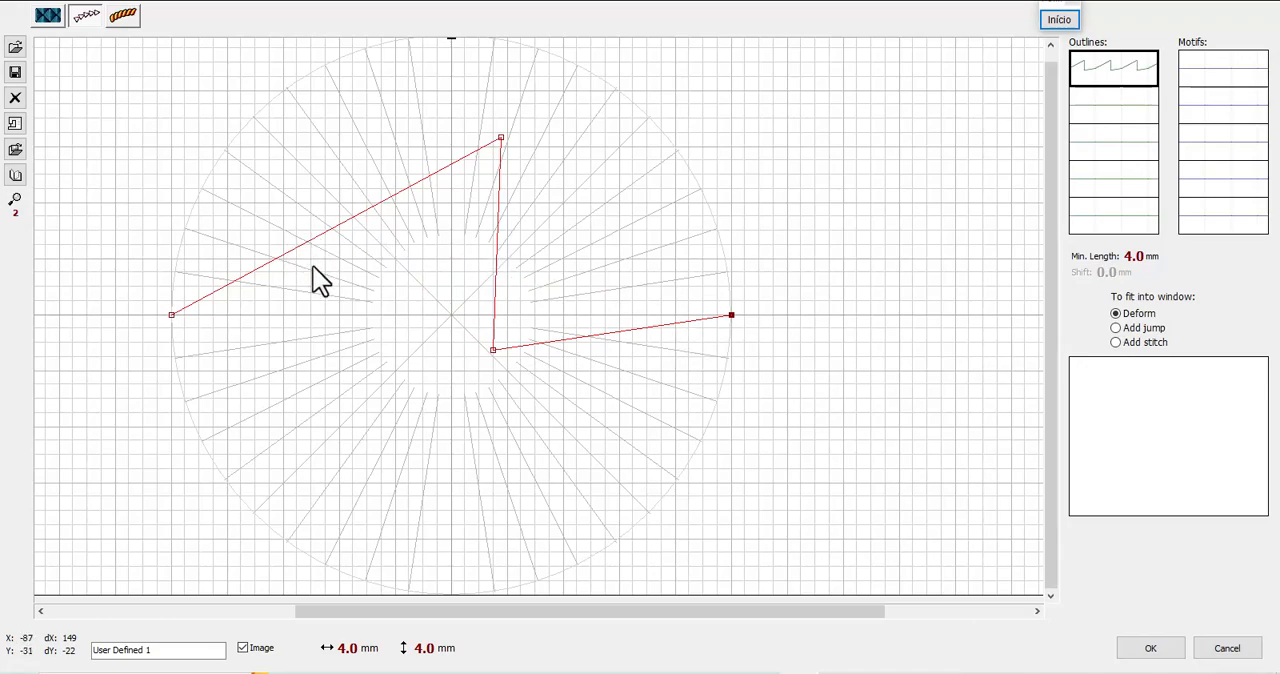
Insert several nodes along the outline's first rising segment and pull the last one well below the baseline
click(172, 316)
click(318, 237)
click(411, 186)
click(172, 315)
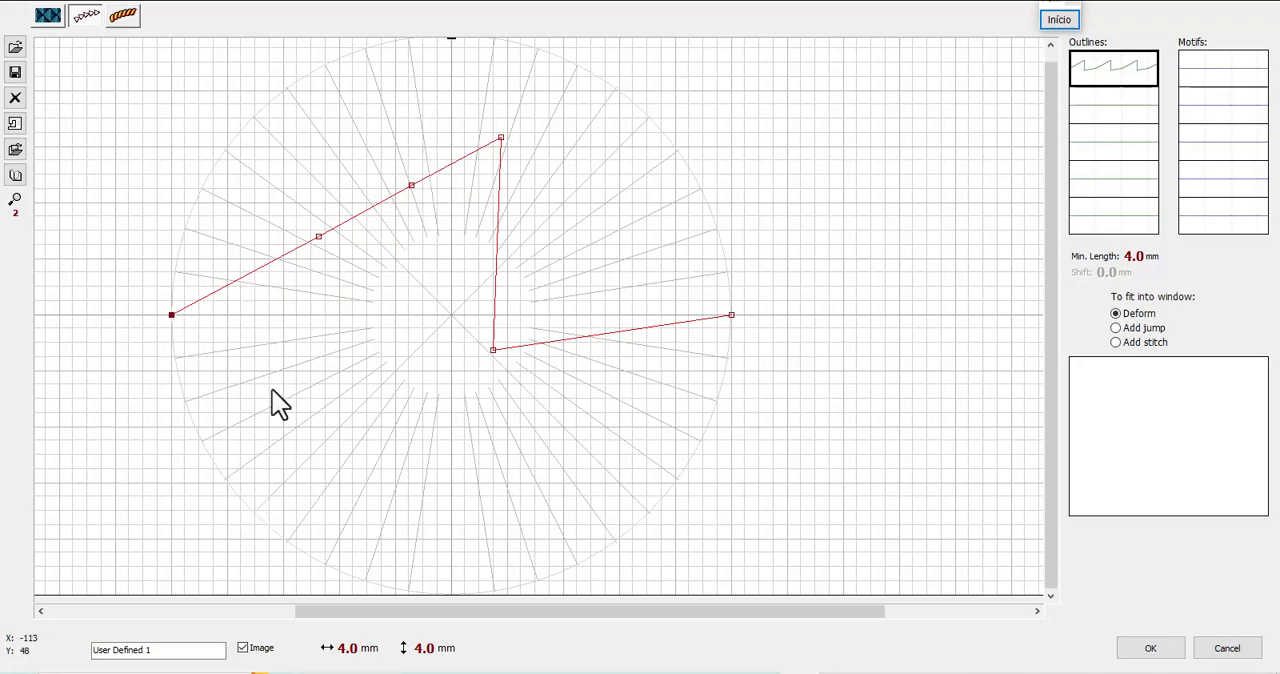
click(250, 275)
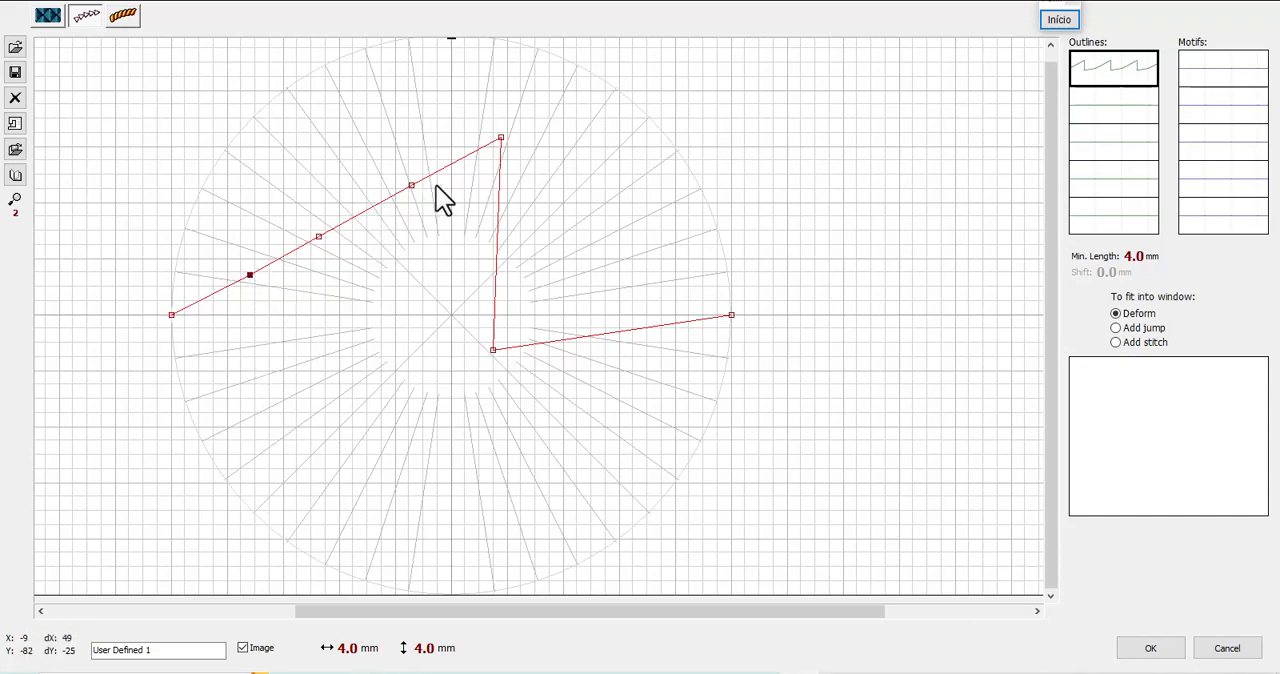
click(410, 184)
click(213, 294)
drag(213, 294, 278, 428)
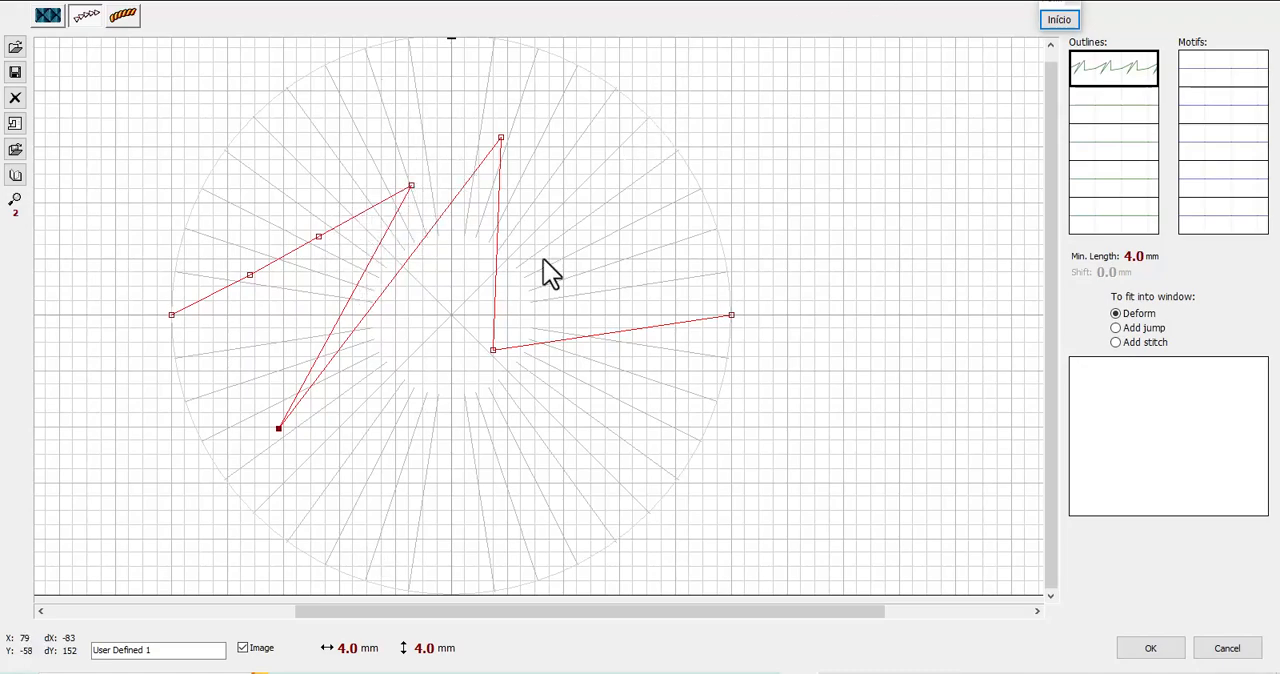
Clear the first outline pattern
click(15, 98)
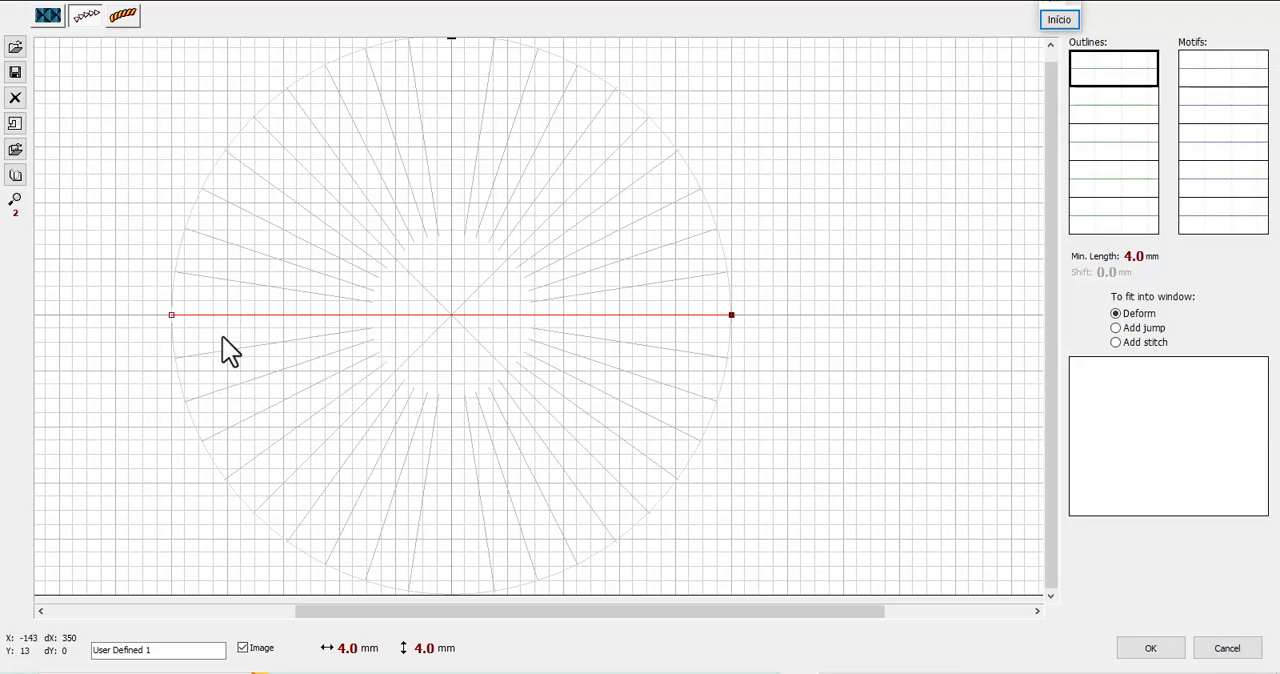
scroll(197, 344, right, 2)
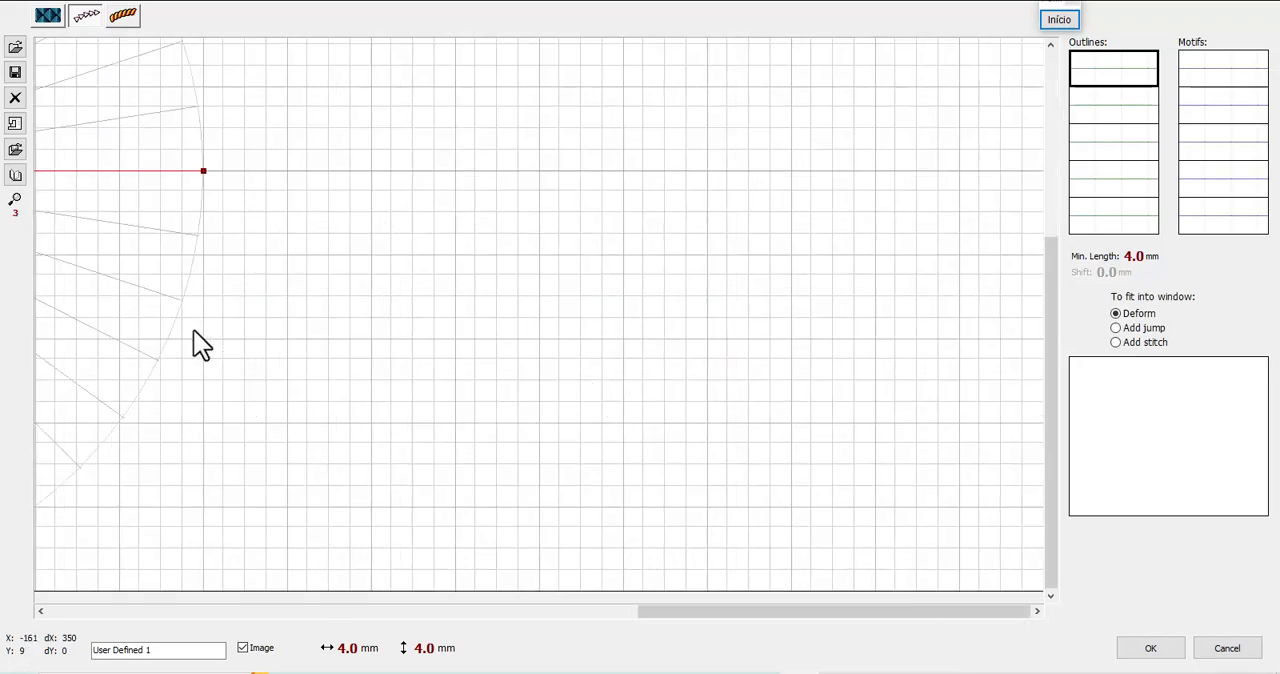
drag(567, 607, 374, 630)
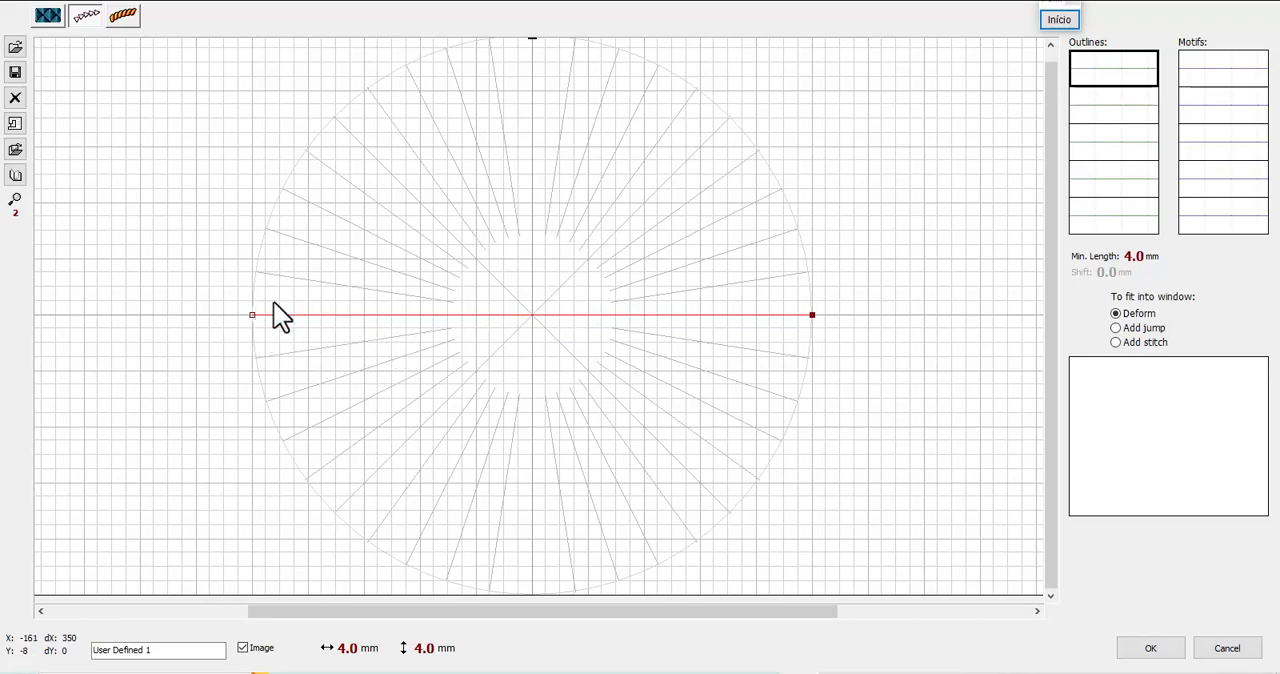
Mark two neighbouring grid squares above the baseline's start with red annotation rectangles, and end the annotation
click(1059, 21)
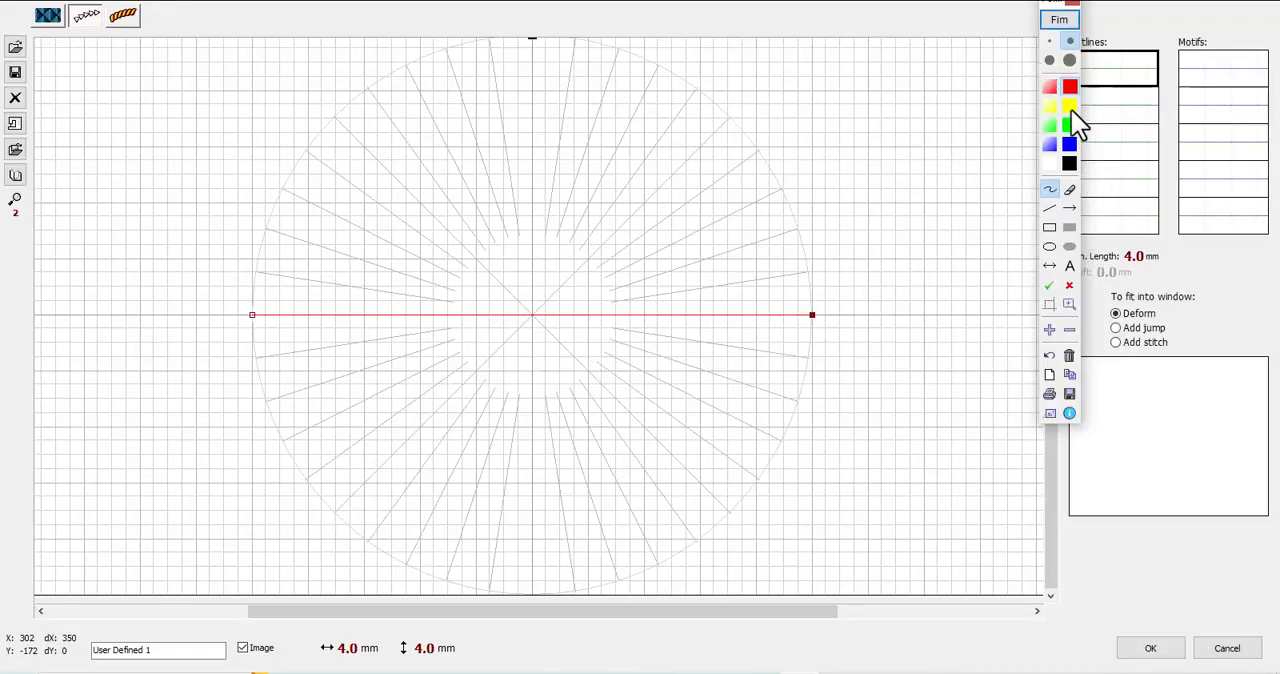
click(1049, 227)
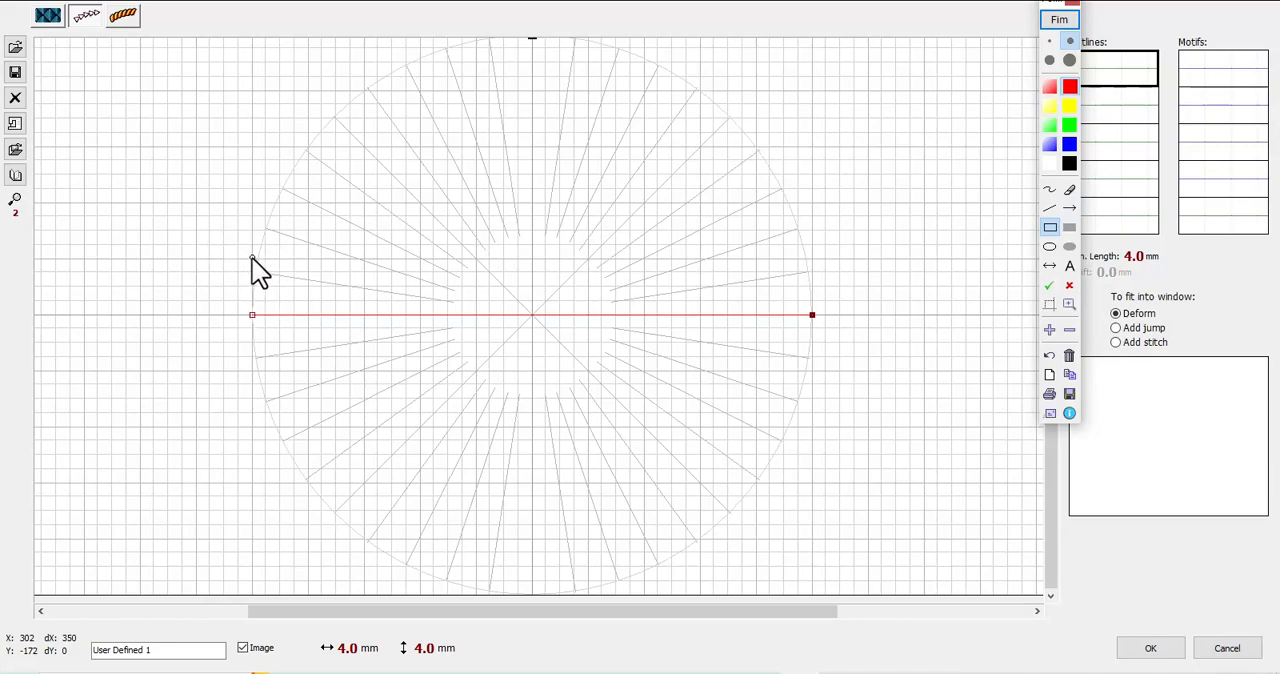
drag(257, 256, 303, 314)
drag(310, 257, 364, 315)
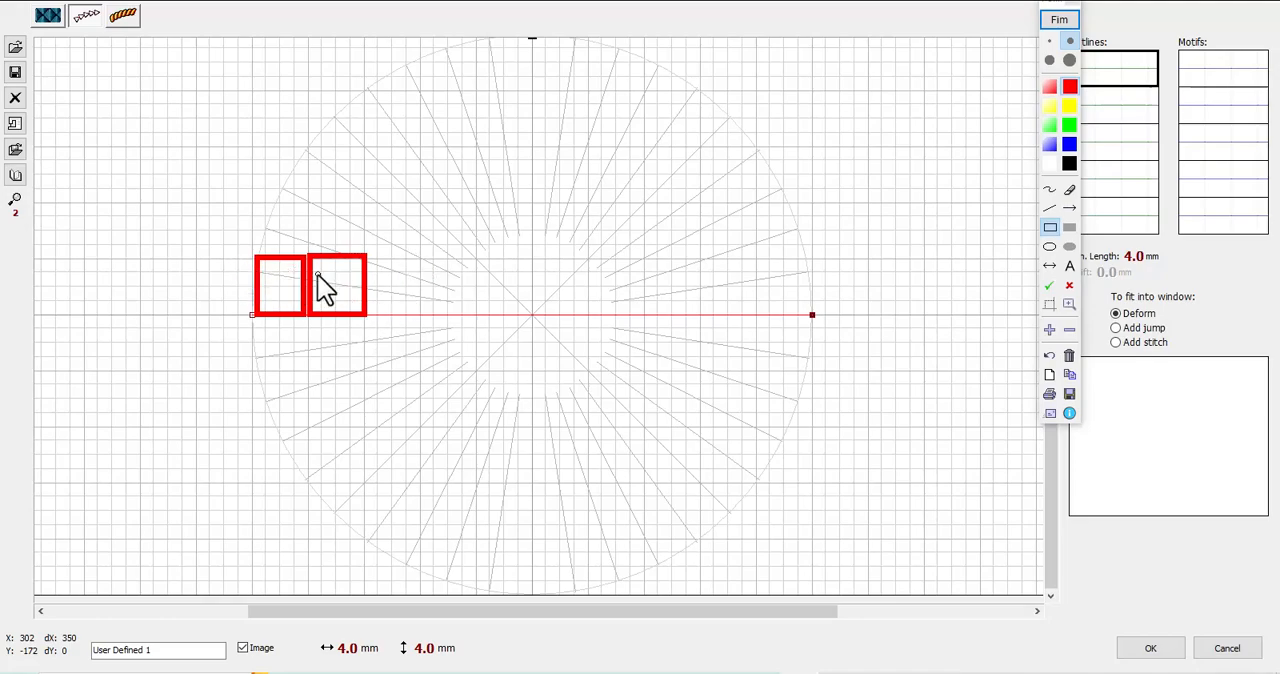
click(1066, 19)
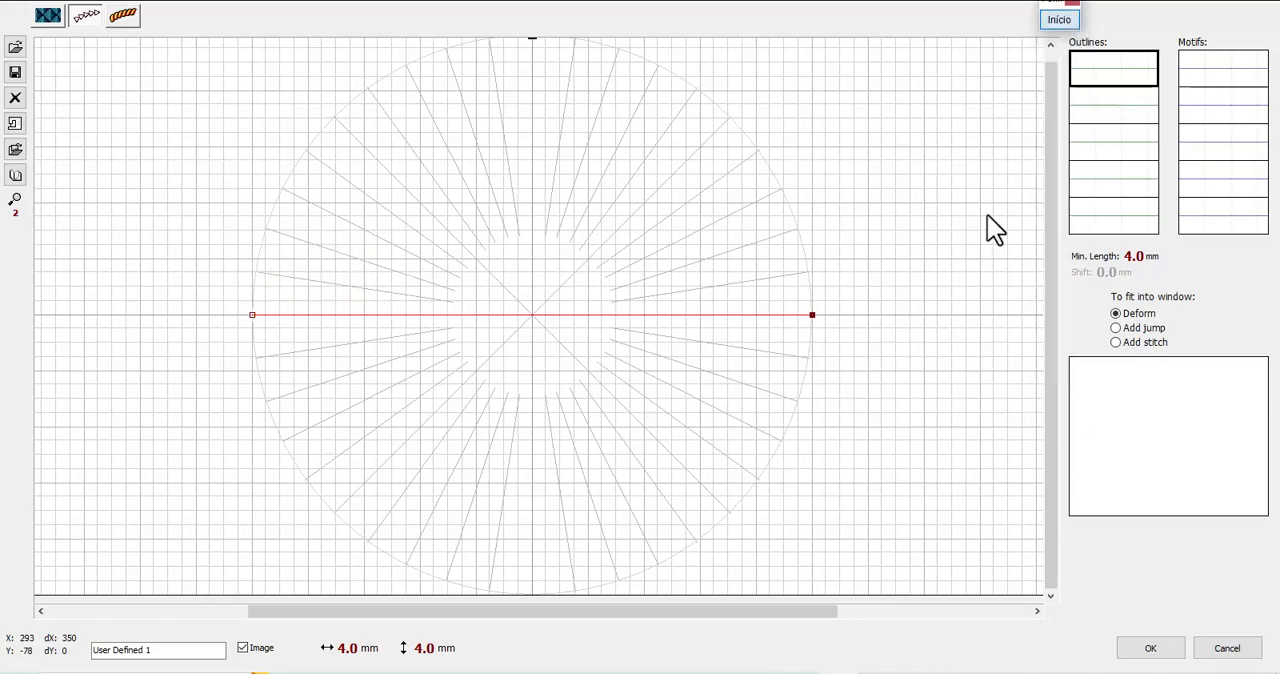
Shift the outline's start node slightly inward and add four evenly spaced nodes along the baseline
click(252, 314)
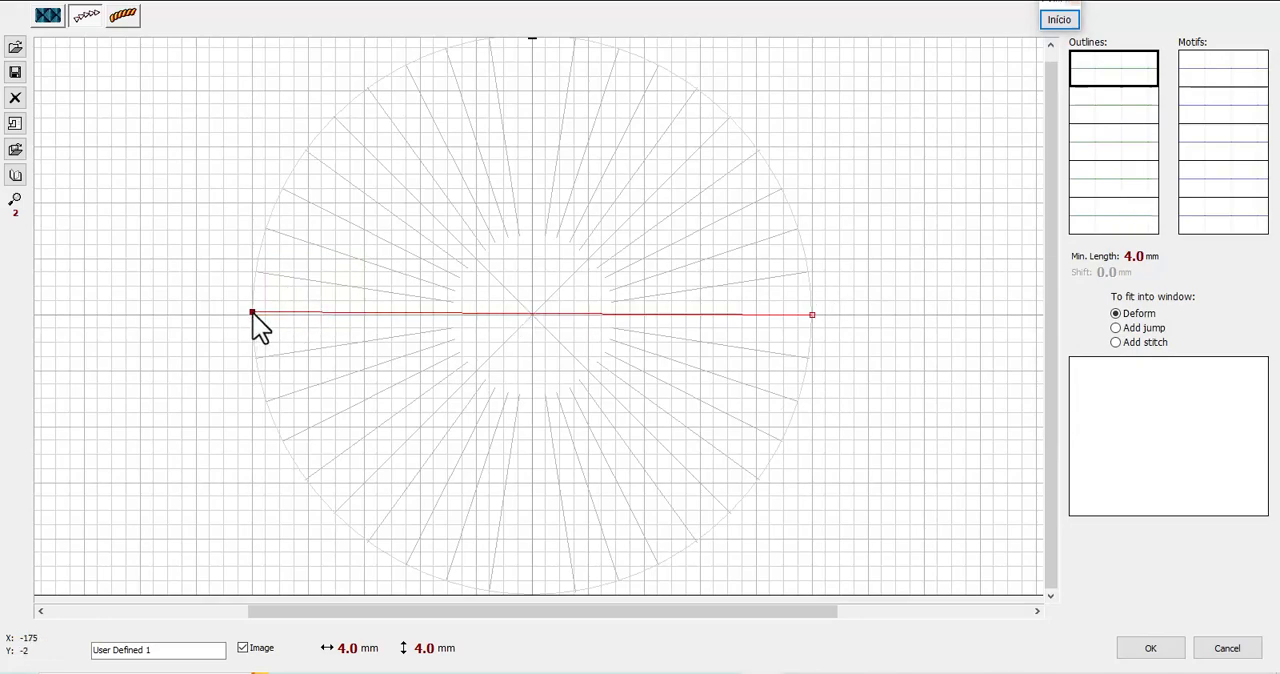
drag(250, 312, 255, 315)
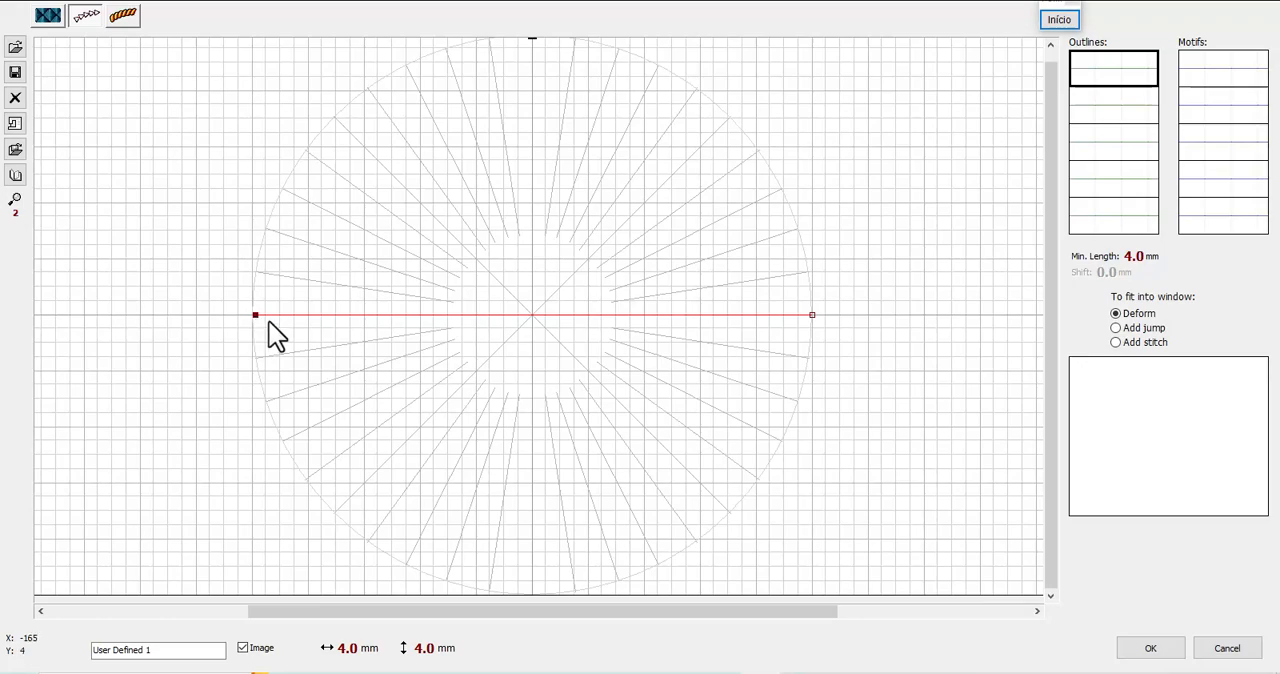
click(366, 315)
click(812, 316)
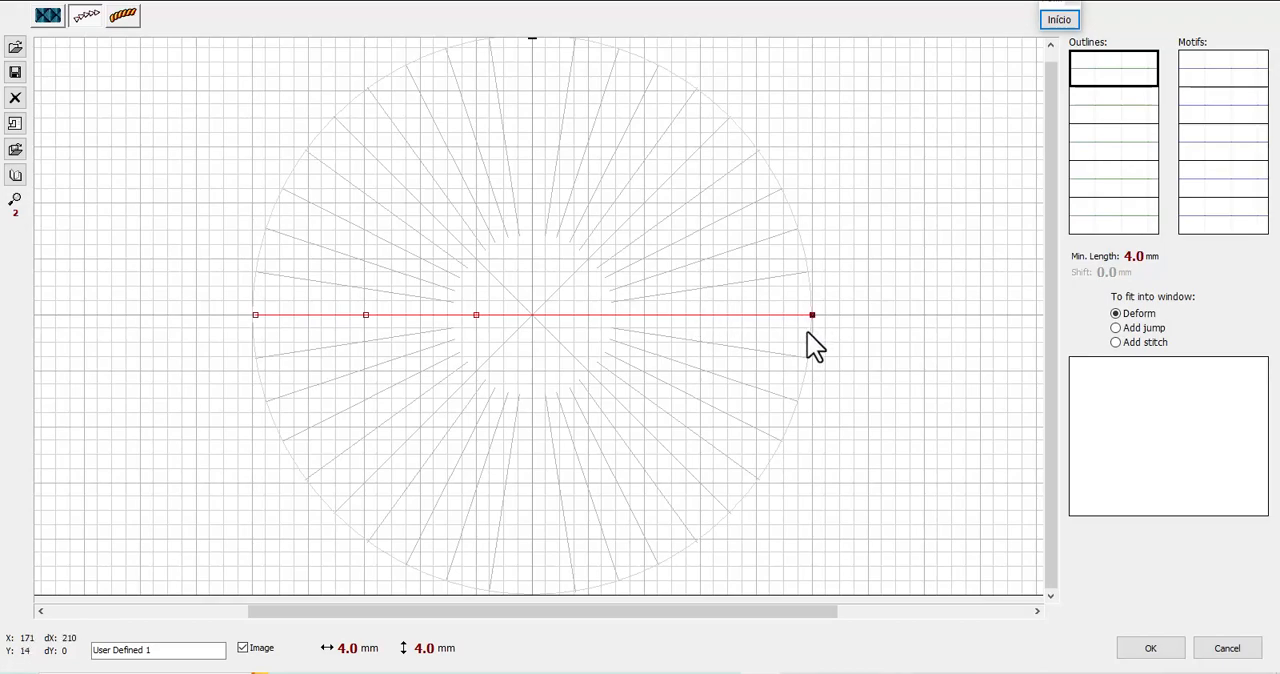
click(702, 316)
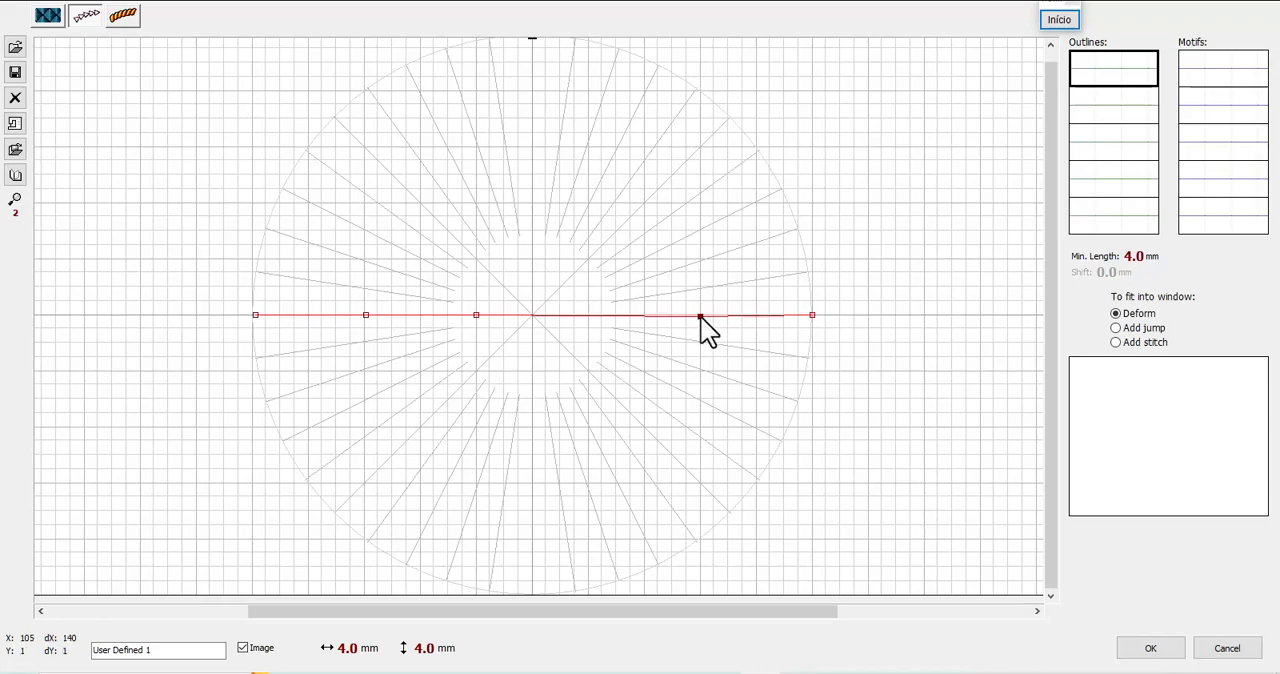
mouse_move(702, 316)
mouse_down()
mouse_move(703, 357)
mouse_move(703, 293)
mouse_move(704, 327)
mouse_move(701, 316)
mouse_up()
click(589, 316)
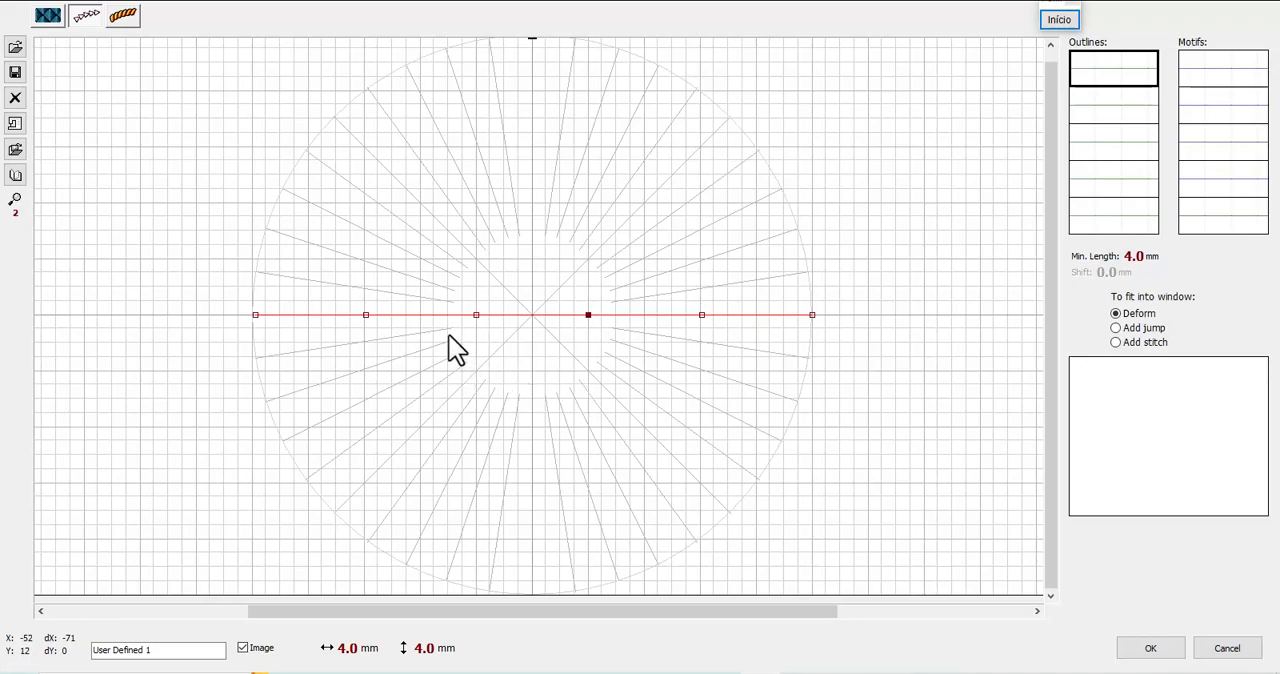
Move the outline's second node to the top of the circle and its third node along the baseline close to the end node
scroll(449, 337, up, 1)
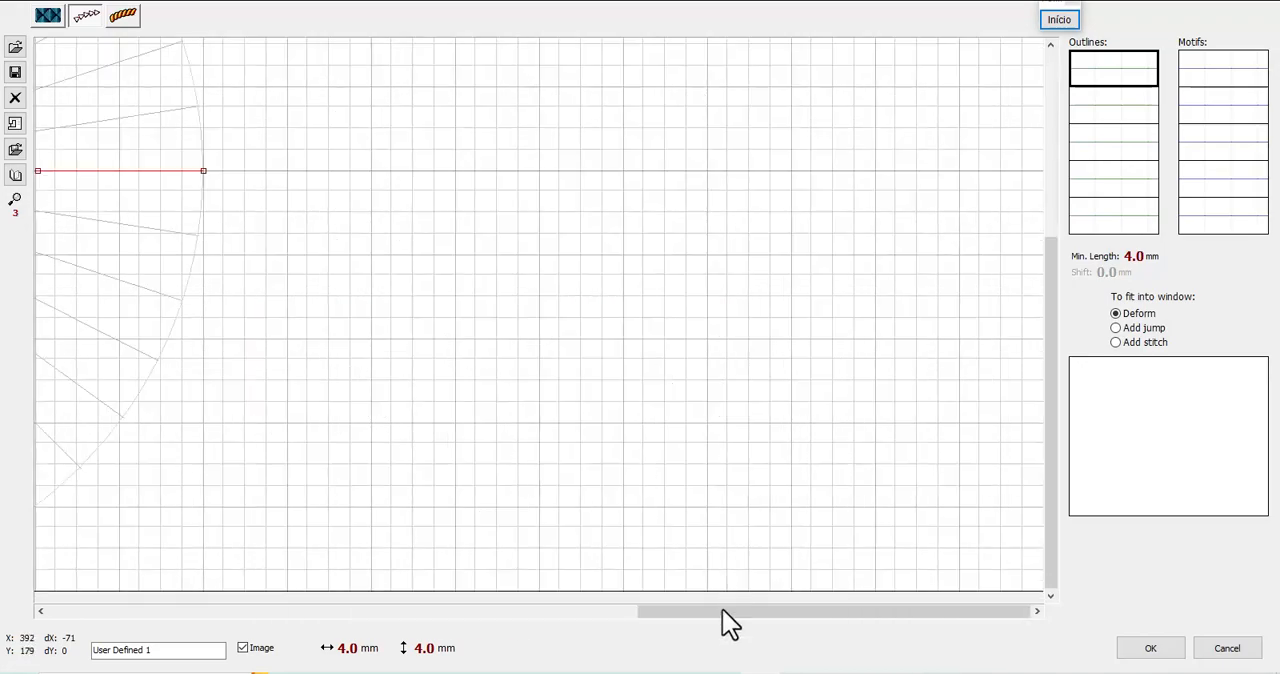
drag(697, 612, 399, 612)
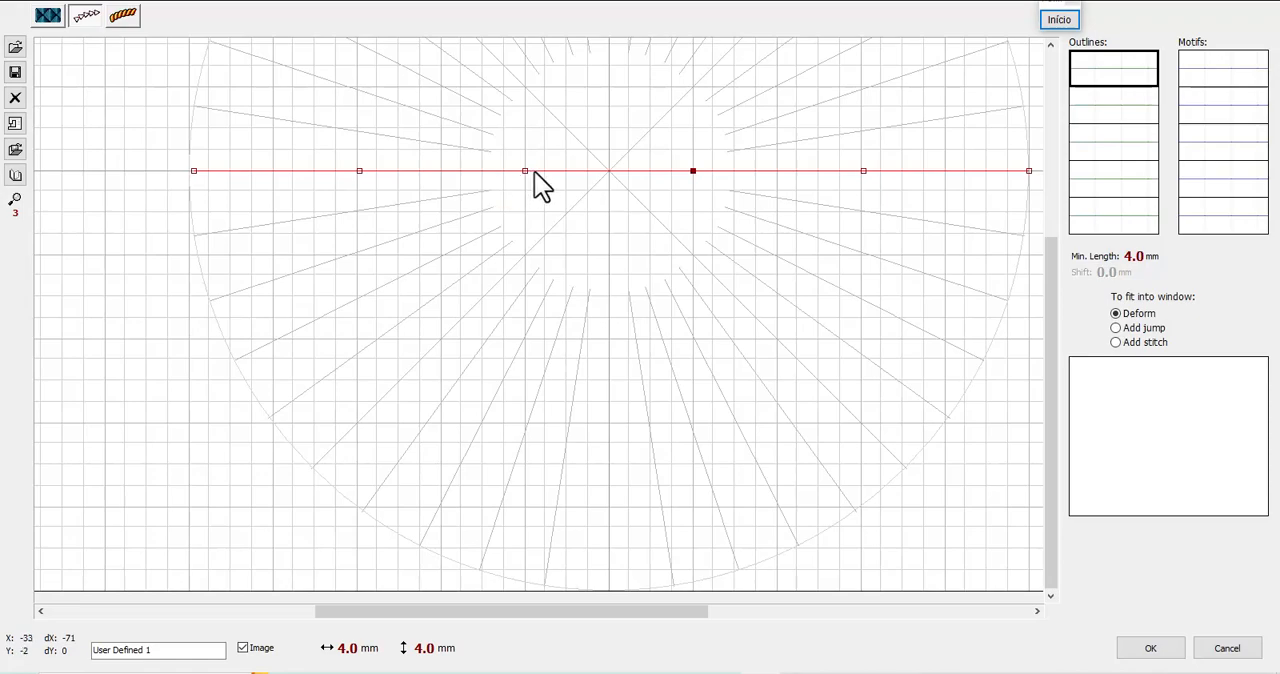
drag(634, 611, 687, 602)
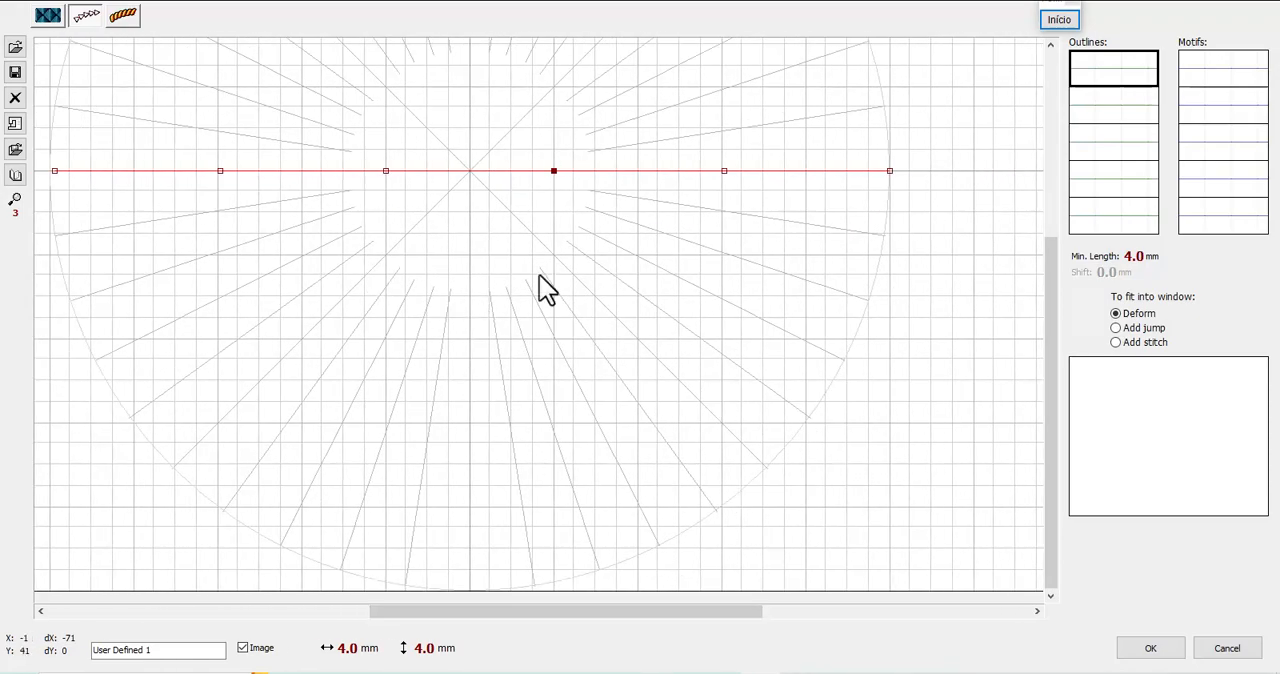
scroll(579, 515, down, 1)
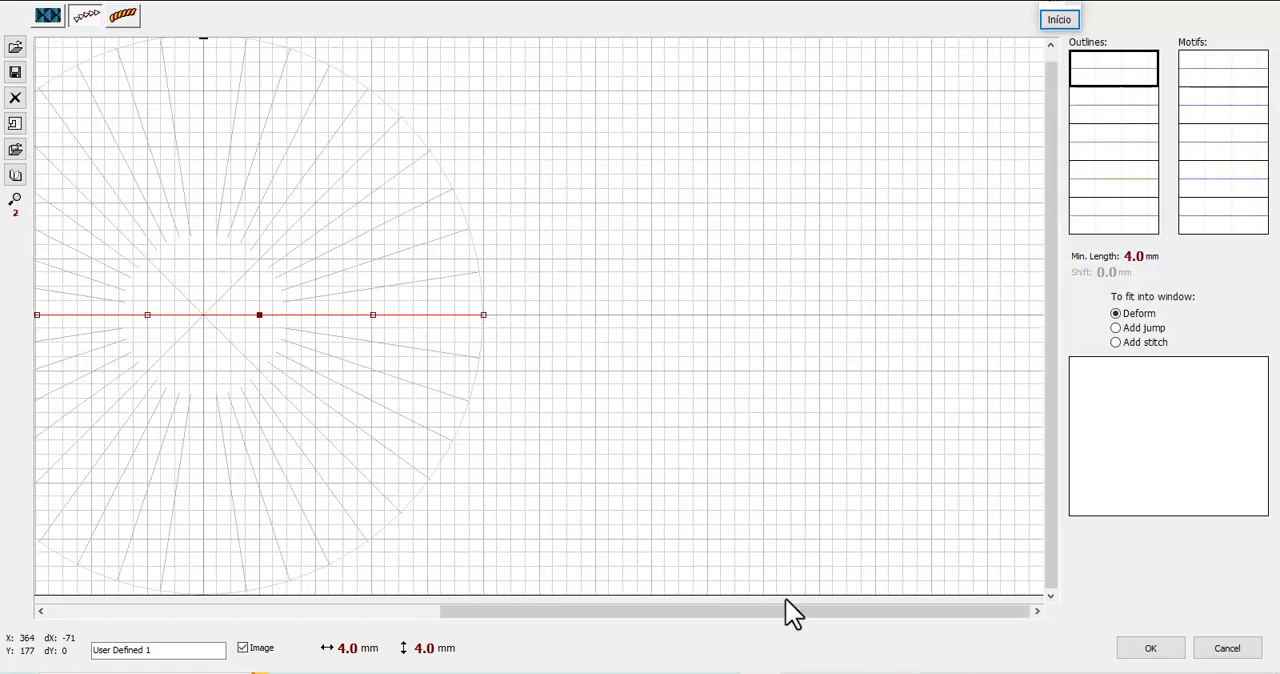
drag(785, 606, 617, 611)
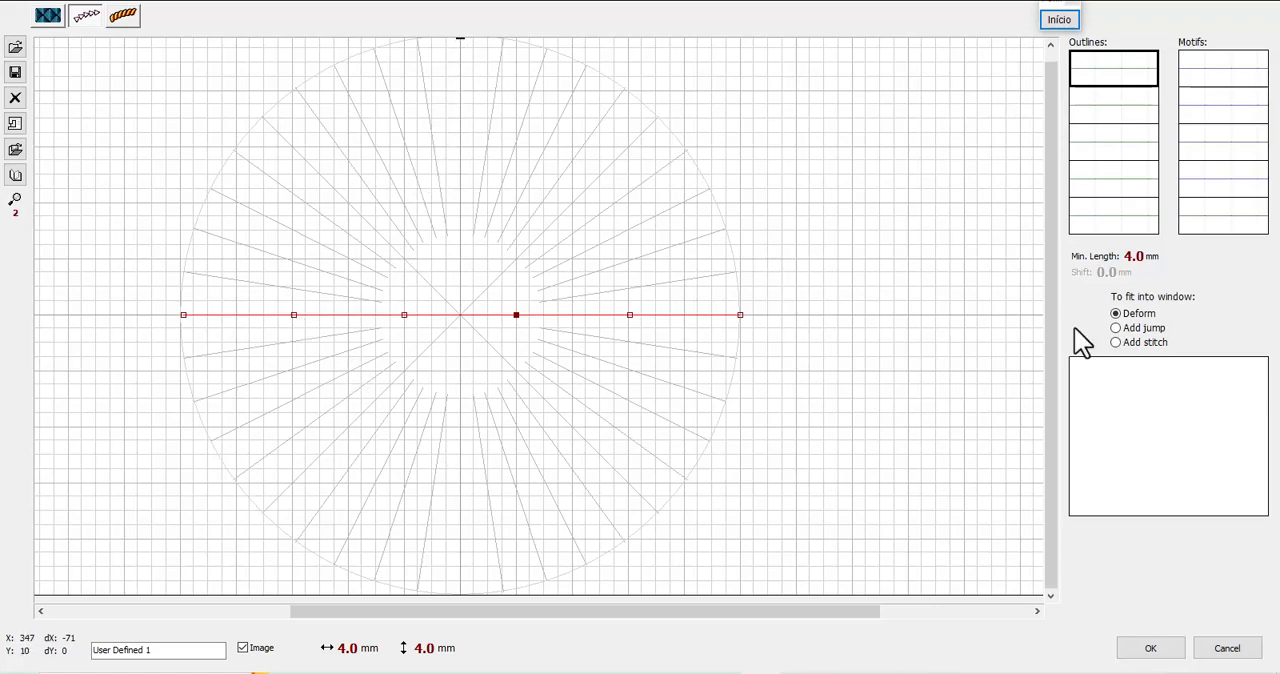
drag(1051, 160, 1051, 143)
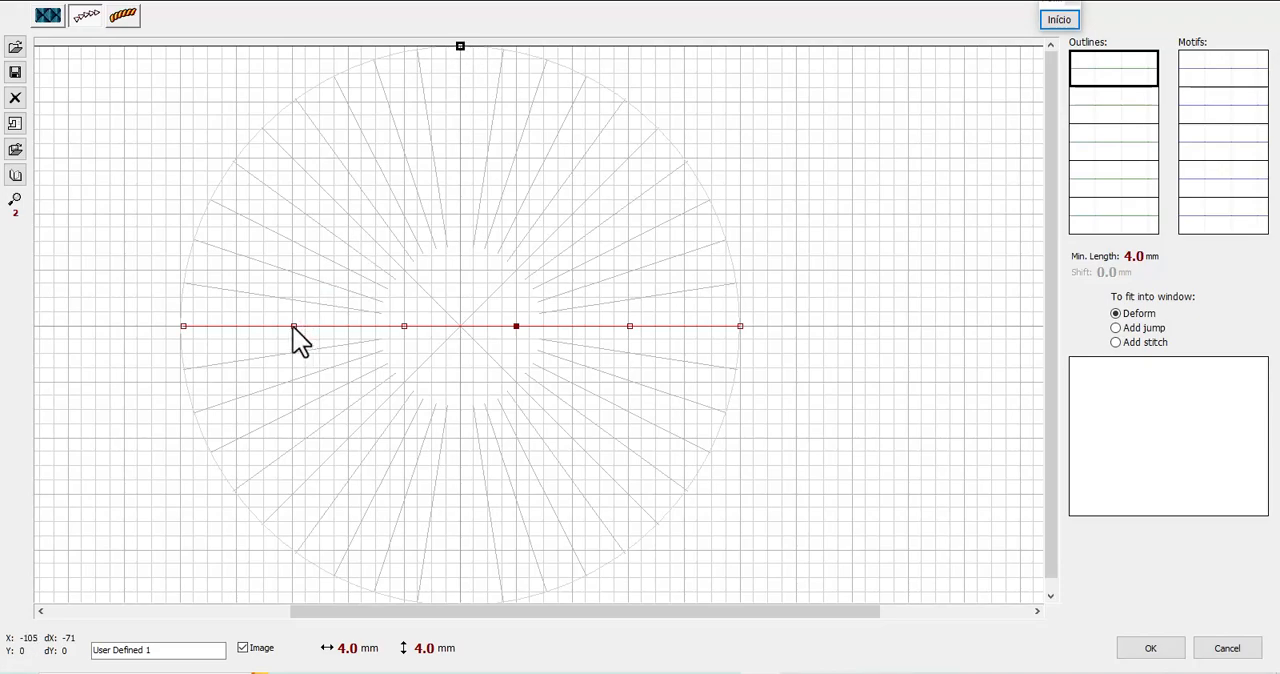
drag(294, 327, 459, 48)
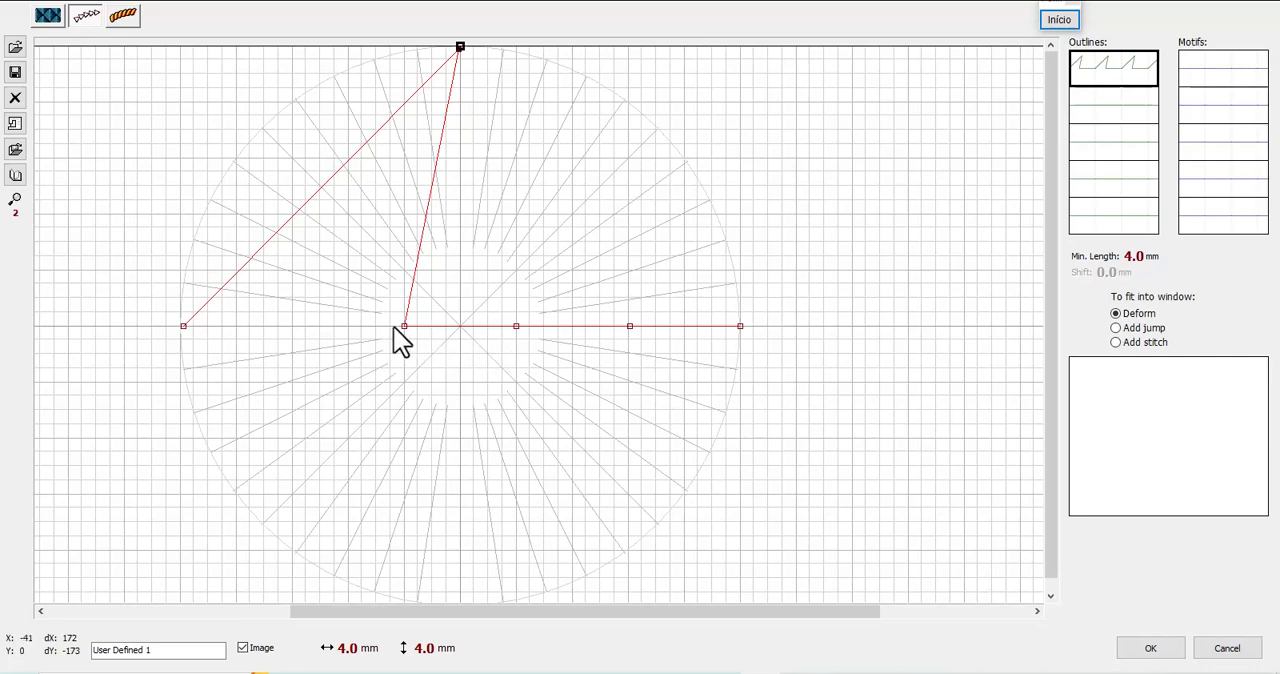
drag(403, 325, 715, 327)
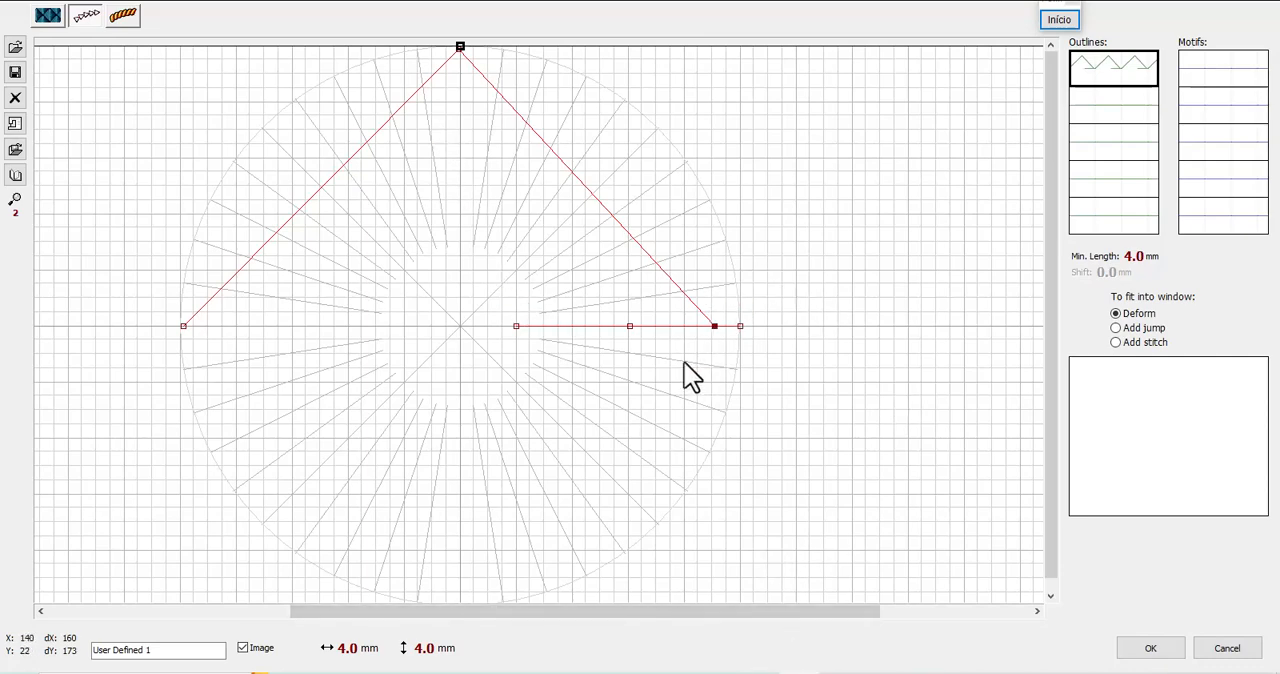
Move the fourth node along the baseline close to the start node and the fifth to the circle's bottom, forming a diamond
click(516, 326)
drag(517, 326, 237, 327)
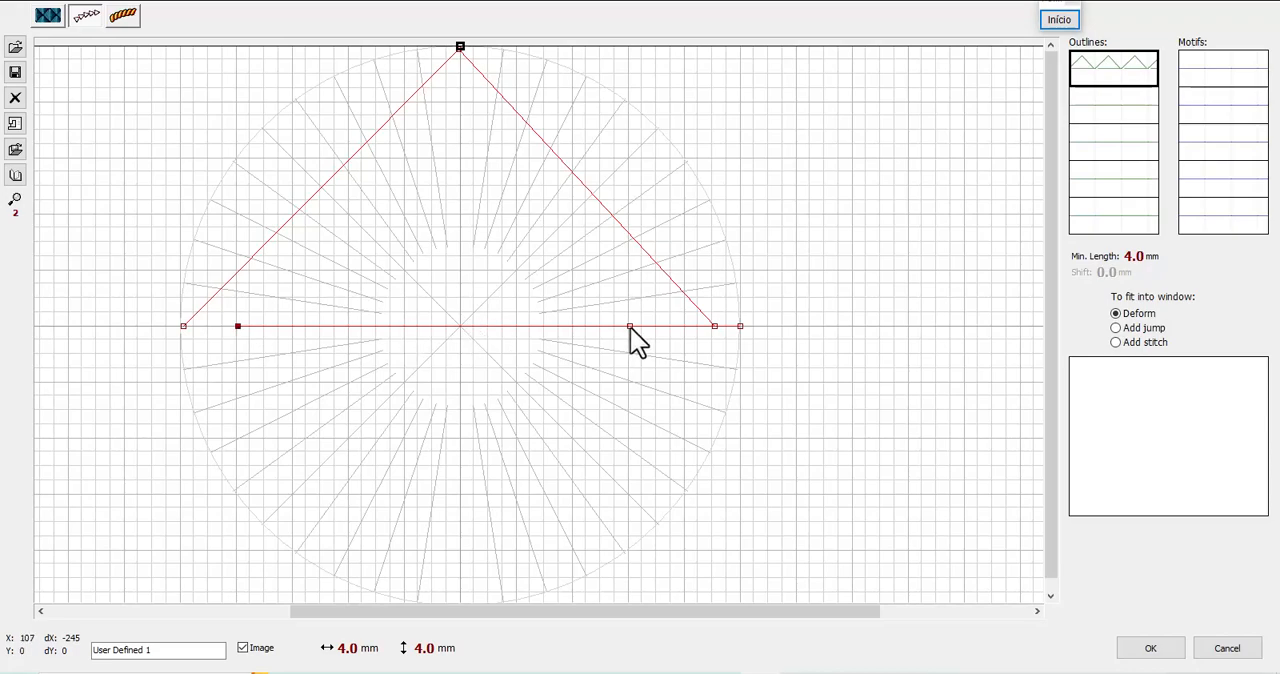
drag(630, 327, 460, 598)
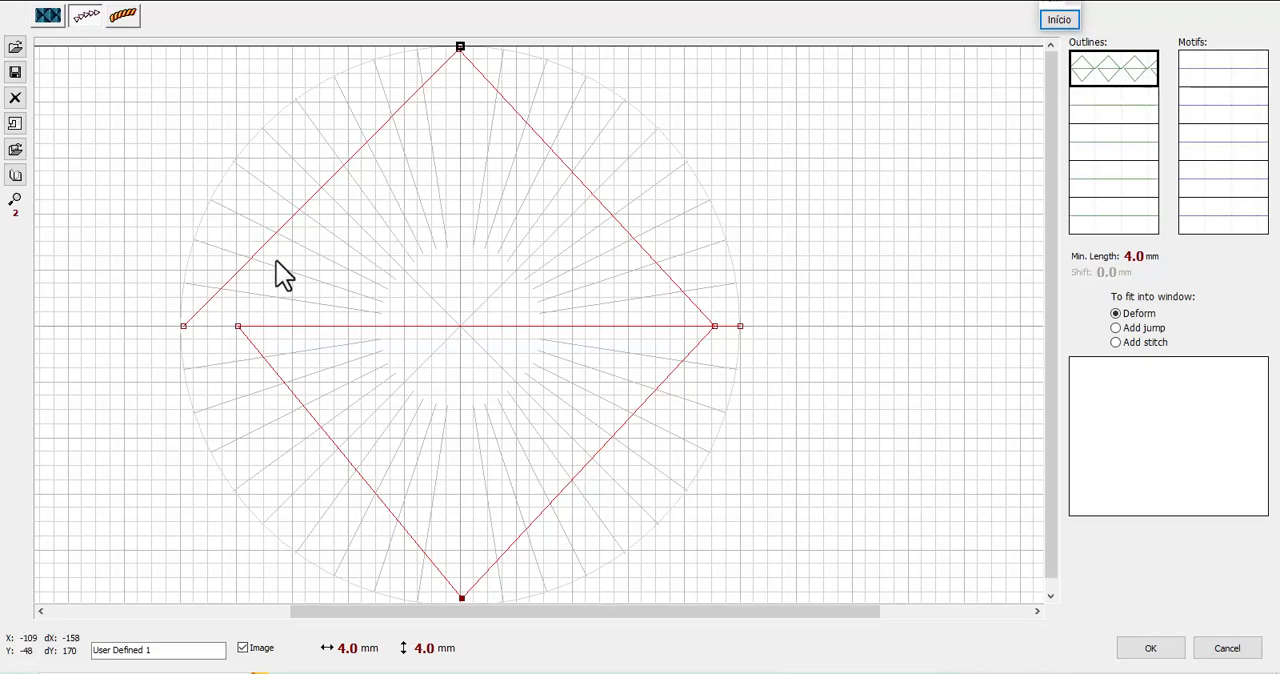
Add a node on each of the diamond's two upper sides and pull both inward to bend the sides symmetrically
click(185, 328)
click(321, 187)
drag(322, 187, 347, 214)
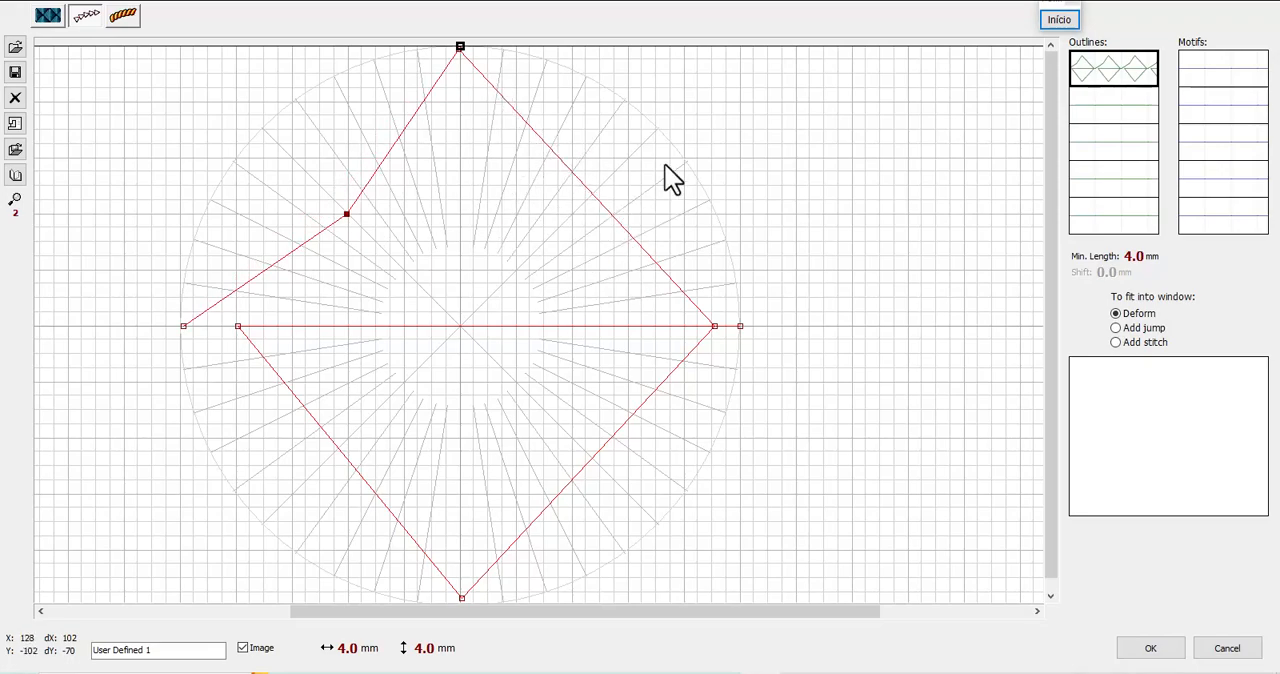
click(460, 48)
click(564, 163)
drag(564, 164, 571, 216)
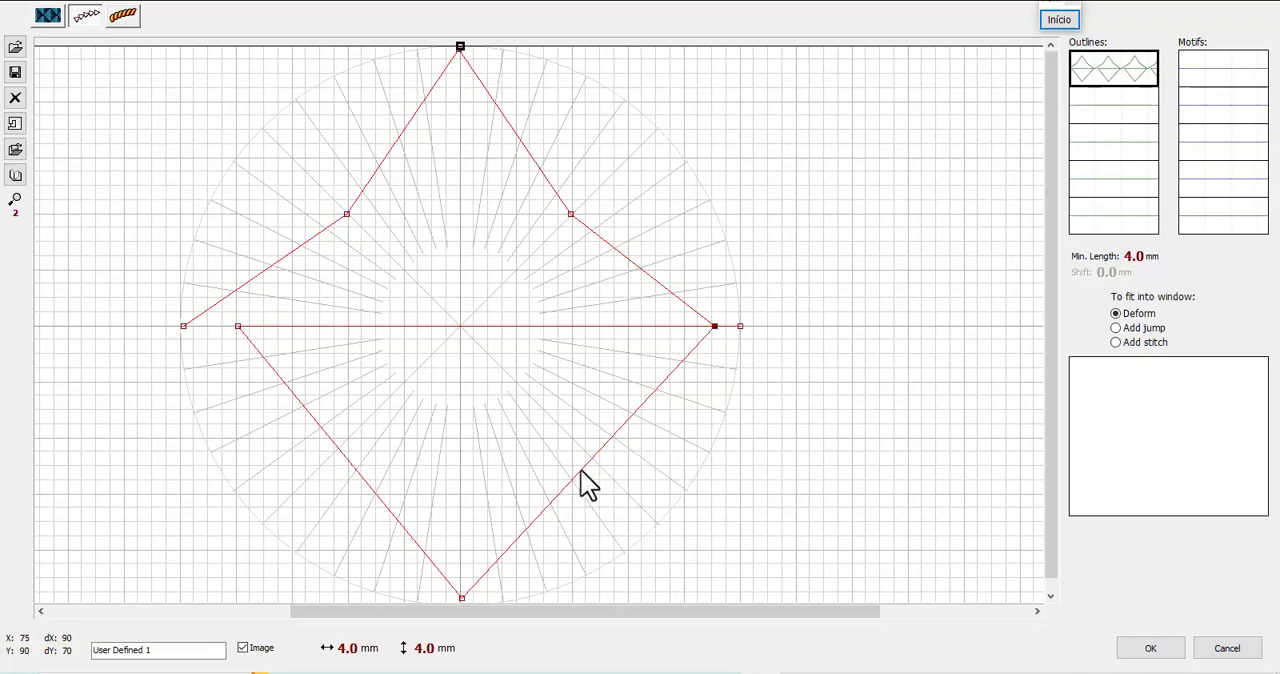
Bend both lower sides inward with an added node each, and move the inner left baseline node onto the start node
drag(592, 460, 551, 415)
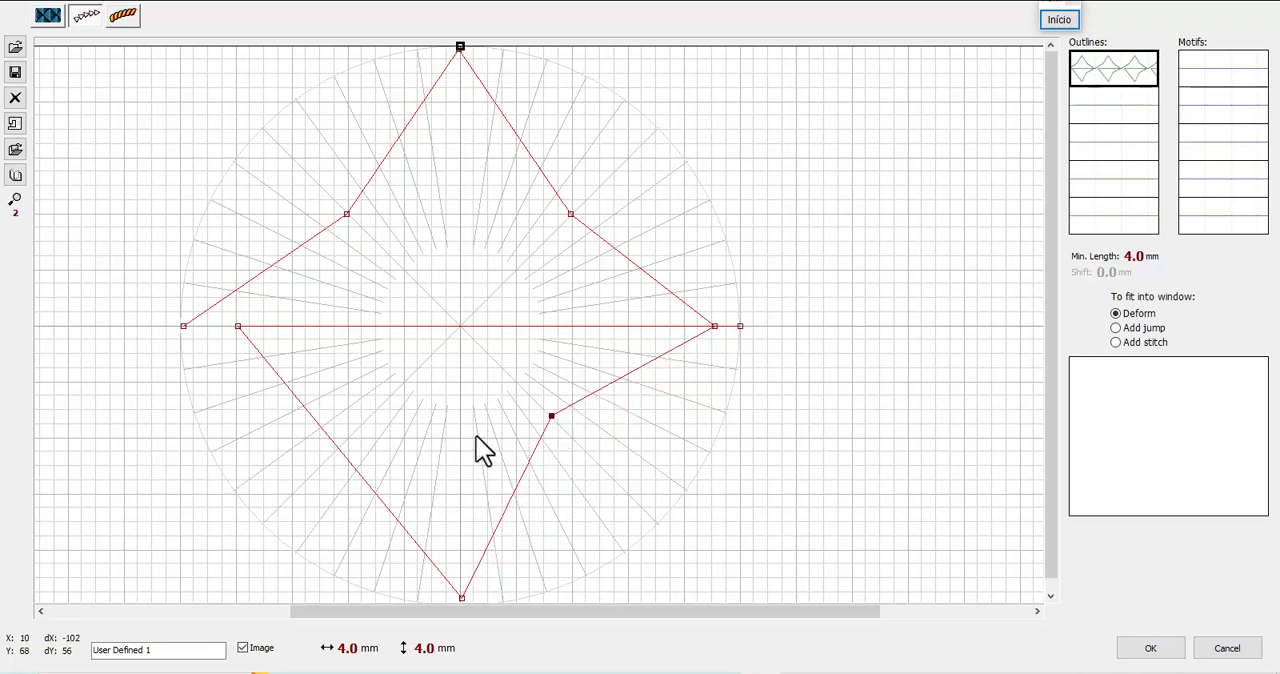
click(460, 598)
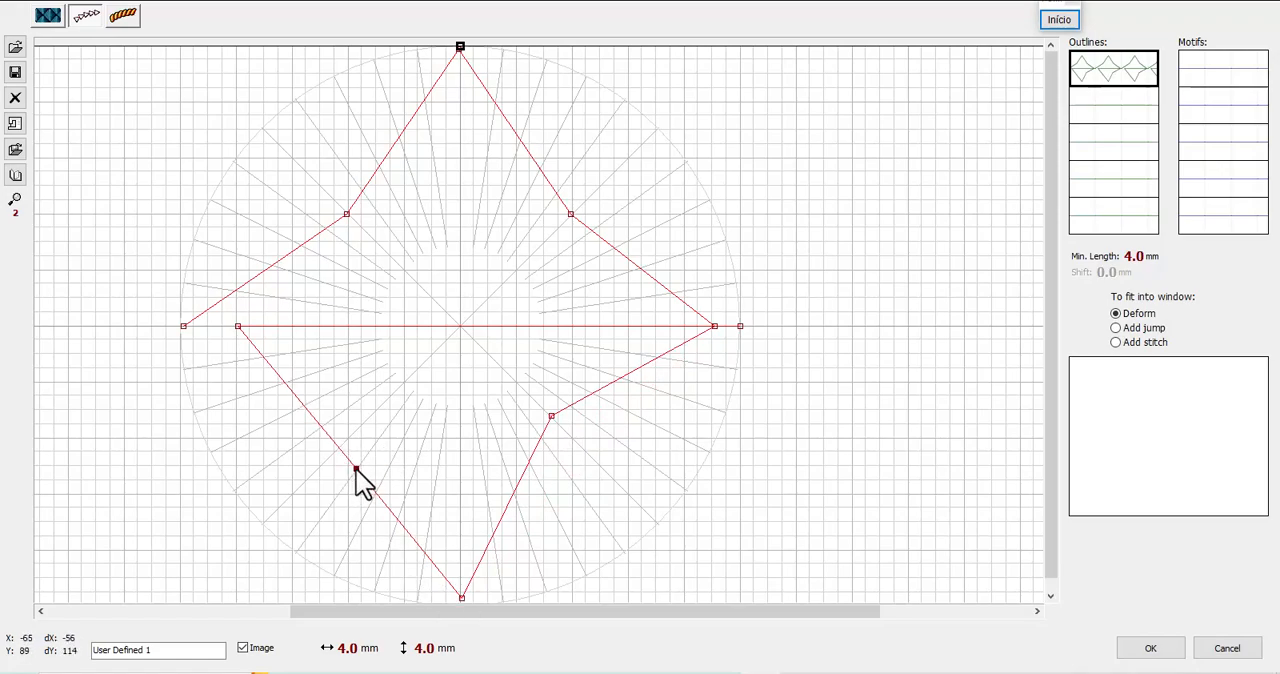
drag(356, 466, 388, 444)
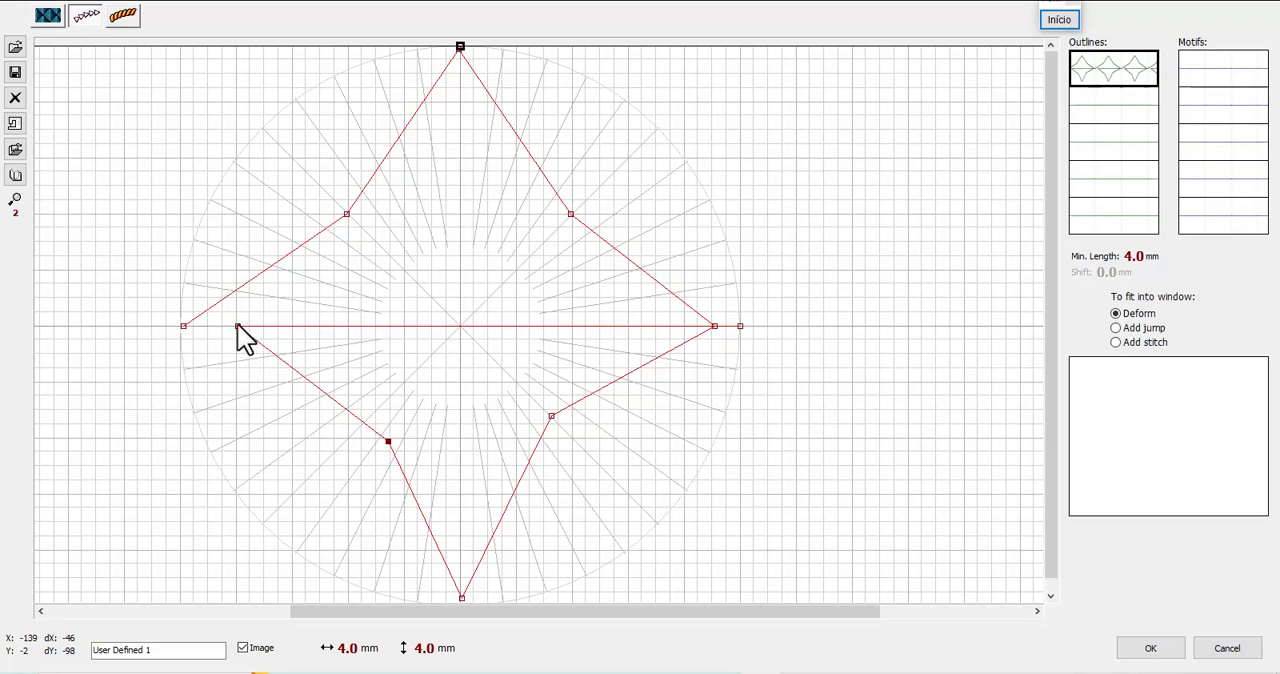
drag(238, 327, 183, 326)
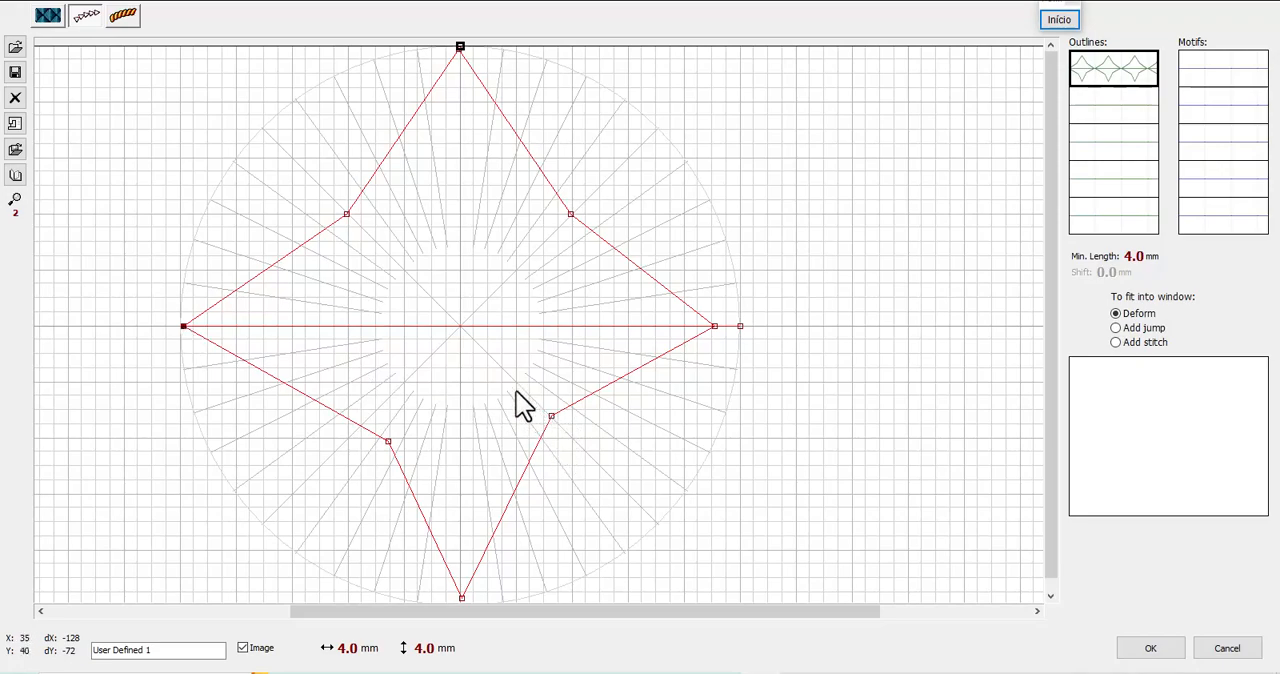
Pull the four inner corner nodes evenly toward the centre along the diagonals, forming a slim symmetrical four-pointed star
drag(551, 415, 517, 384)
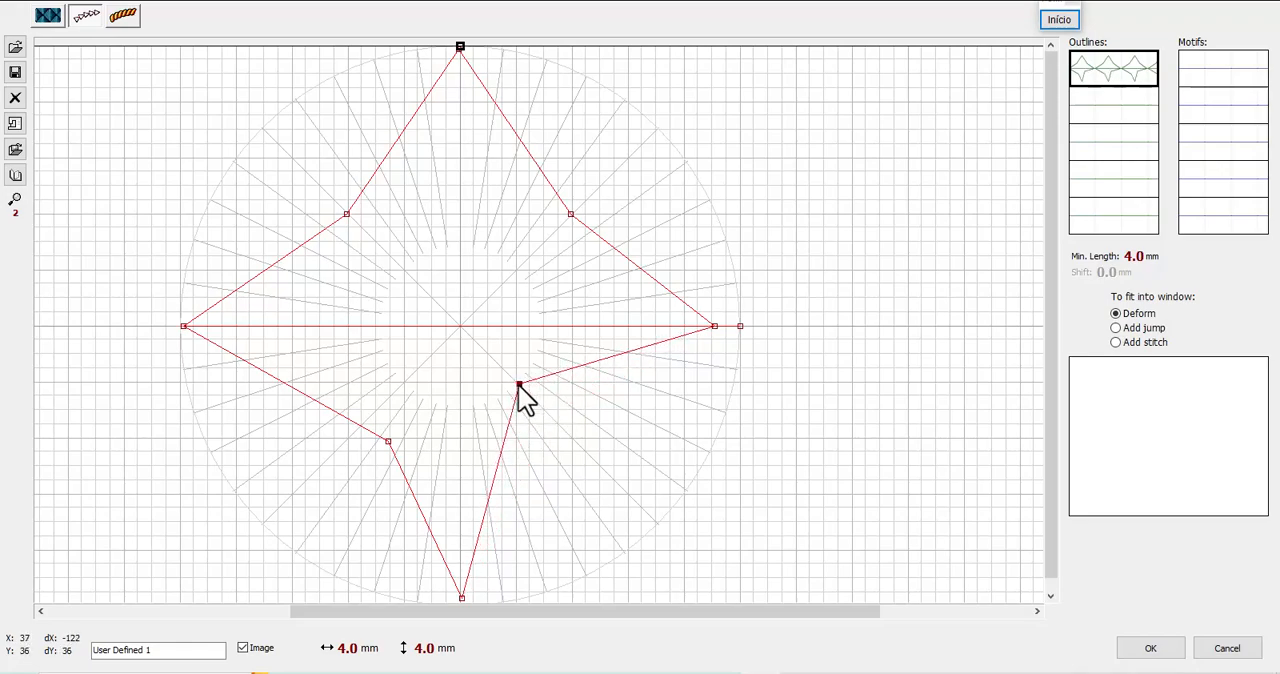
drag(388, 442, 402, 384)
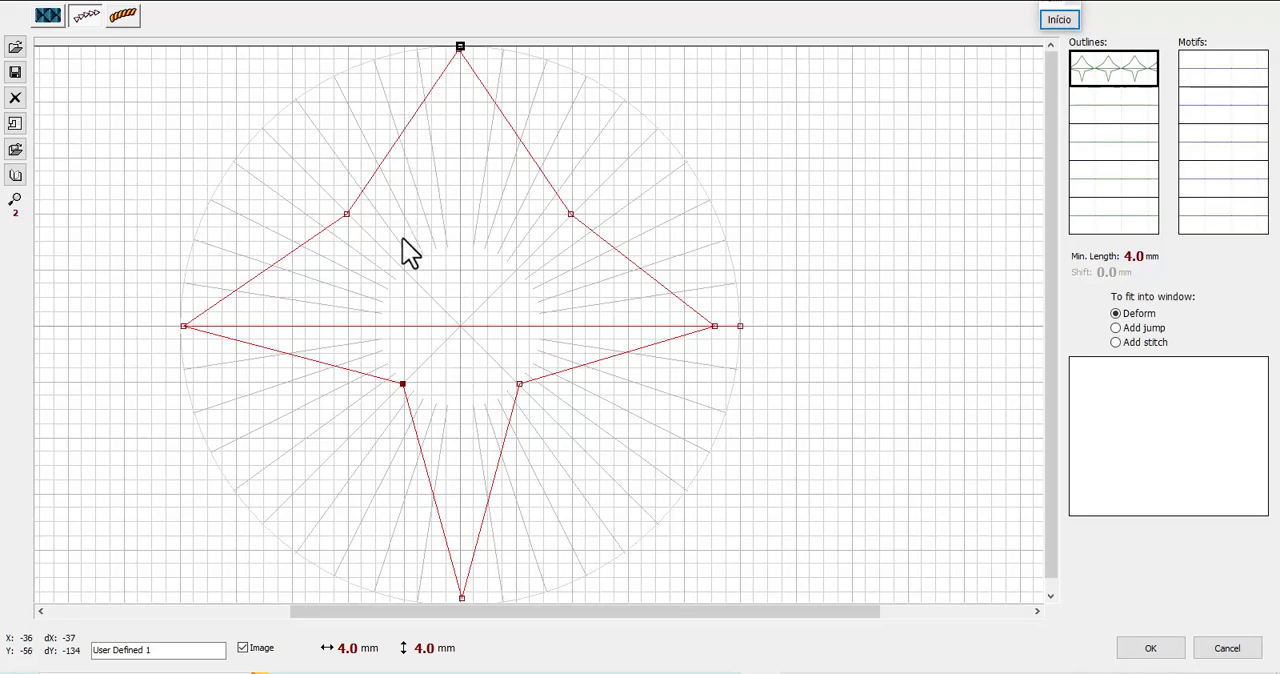
drag(345, 215, 403, 268)
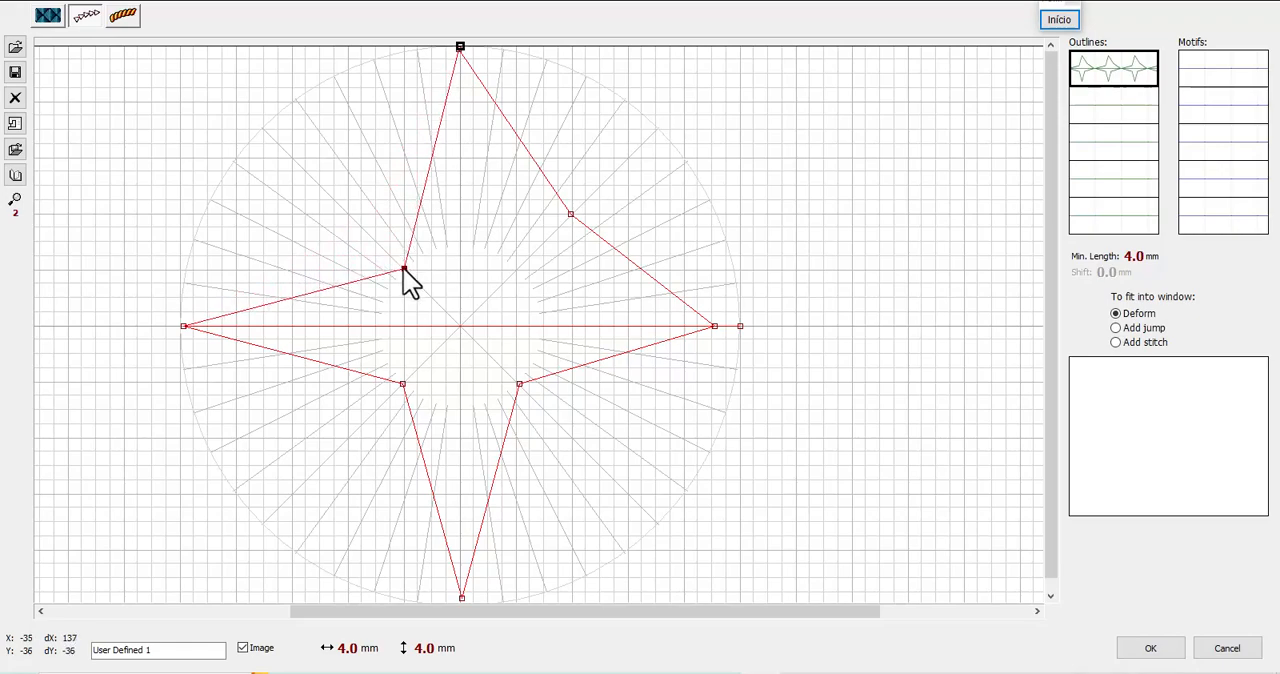
click(572, 210)
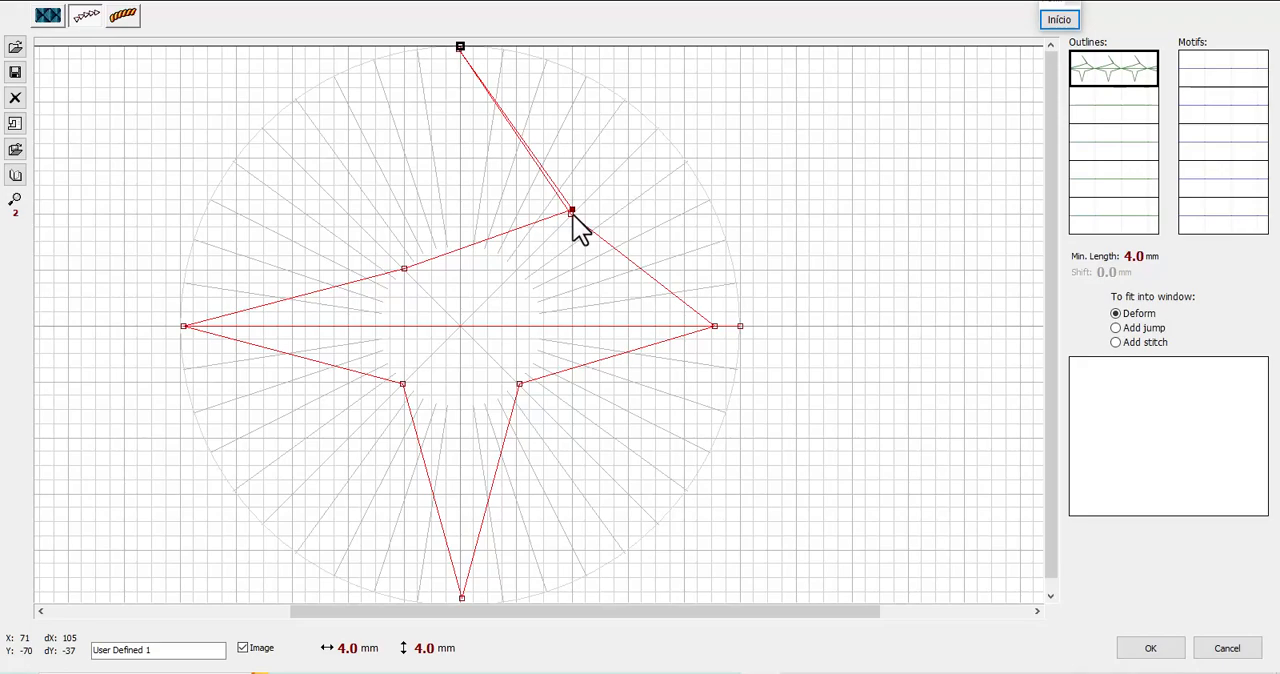
key(Delete)
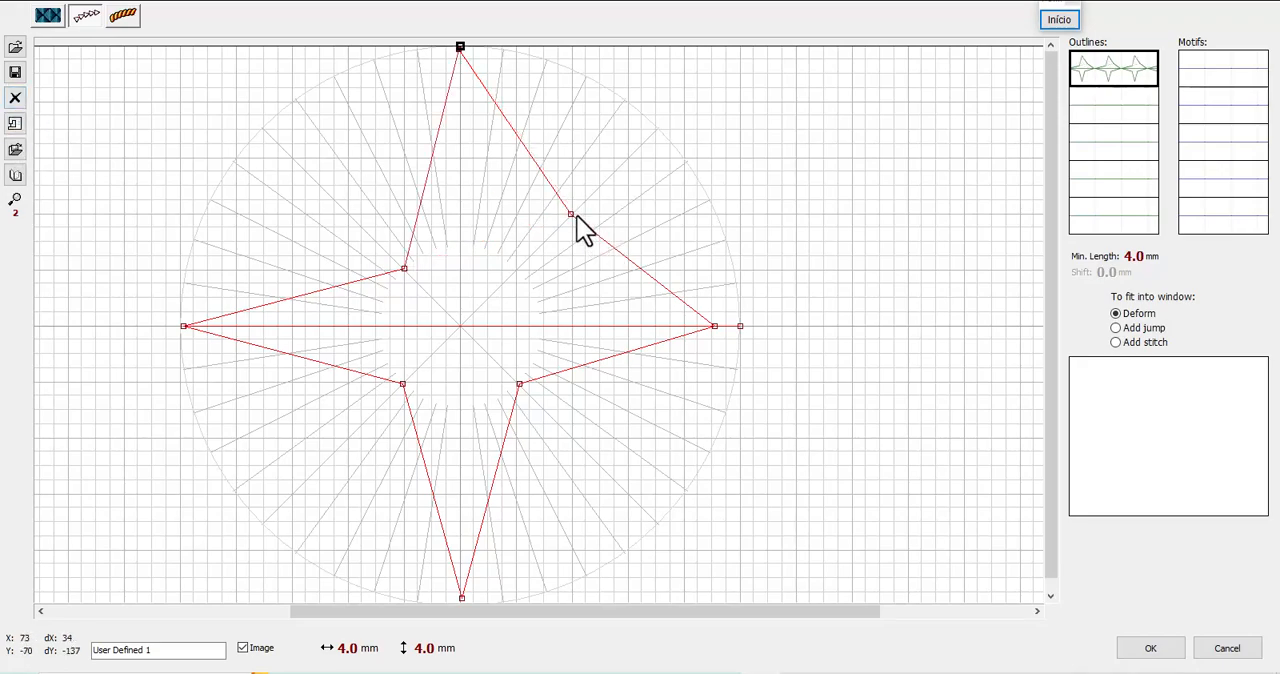
click(570, 214)
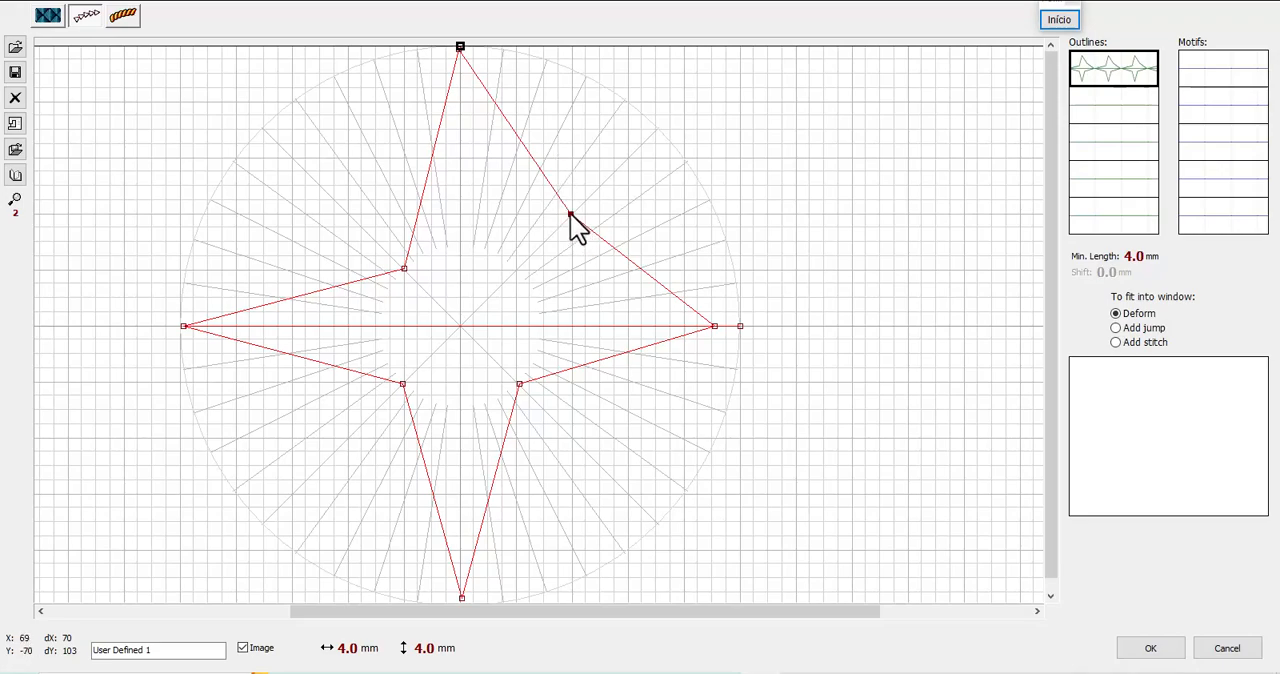
drag(571, 216, 515, 272)
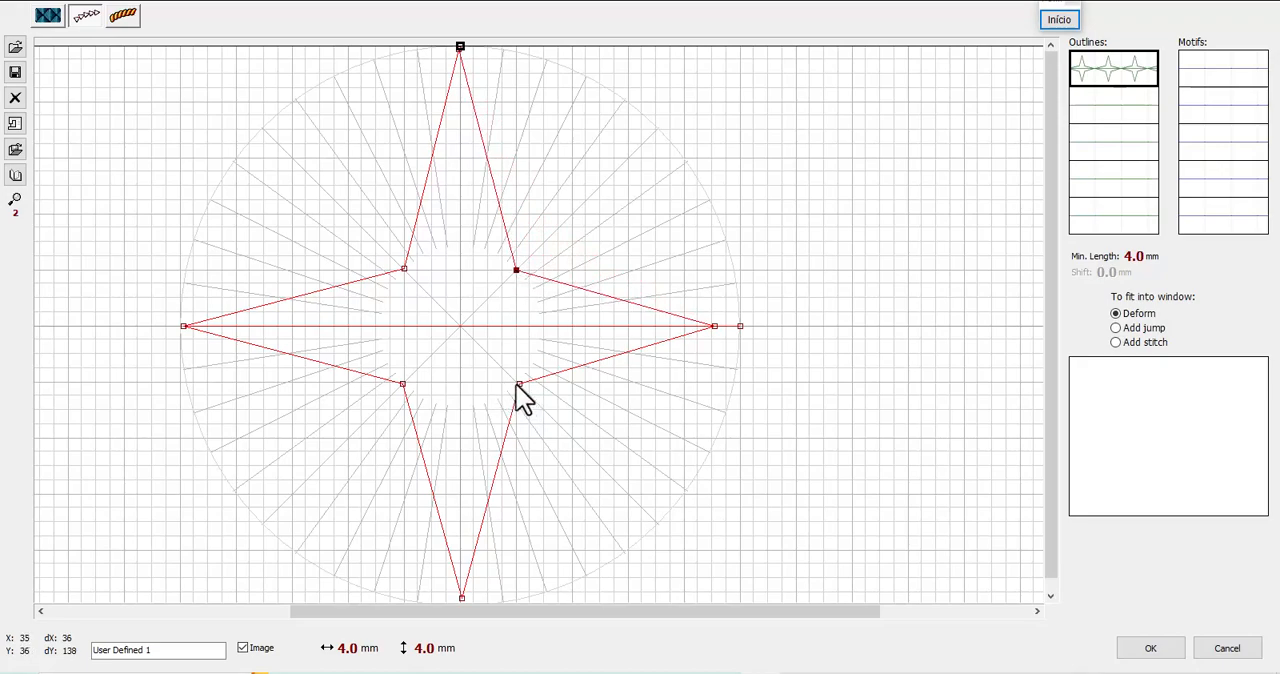
drag(519, 385, 517, 383)
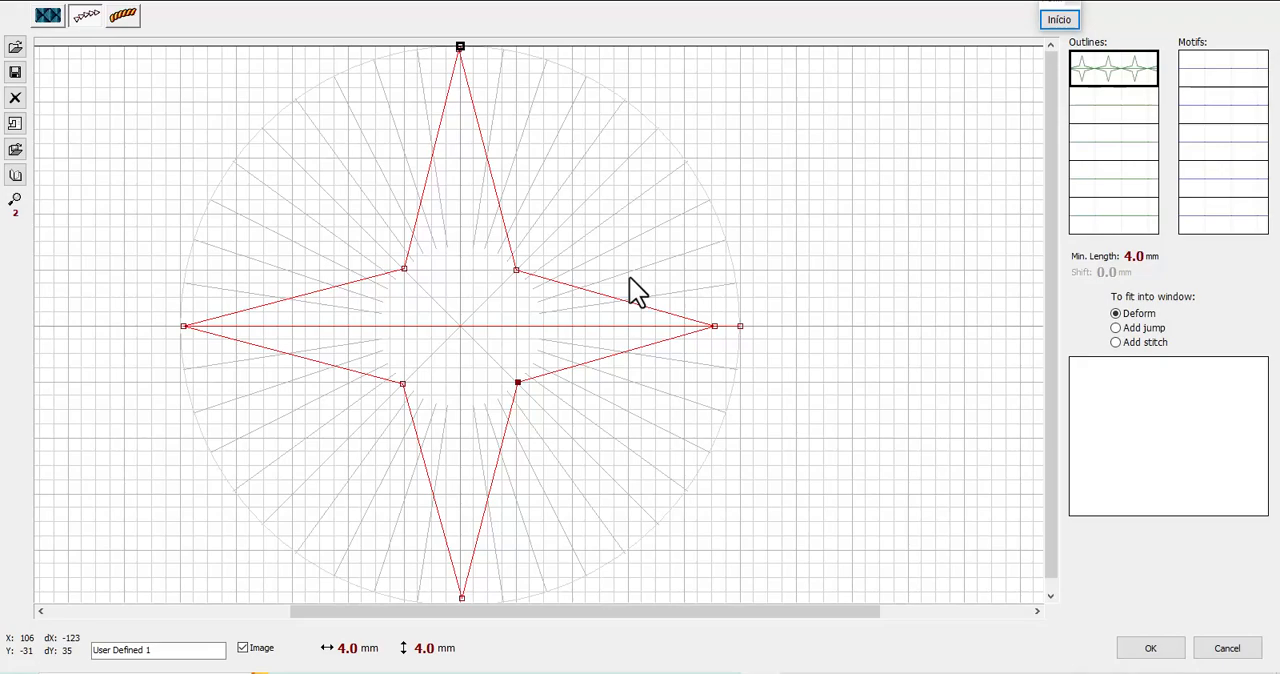
Rename the outline pattern as "estrela"
drag(191, 650, 95, 650)
text(e)
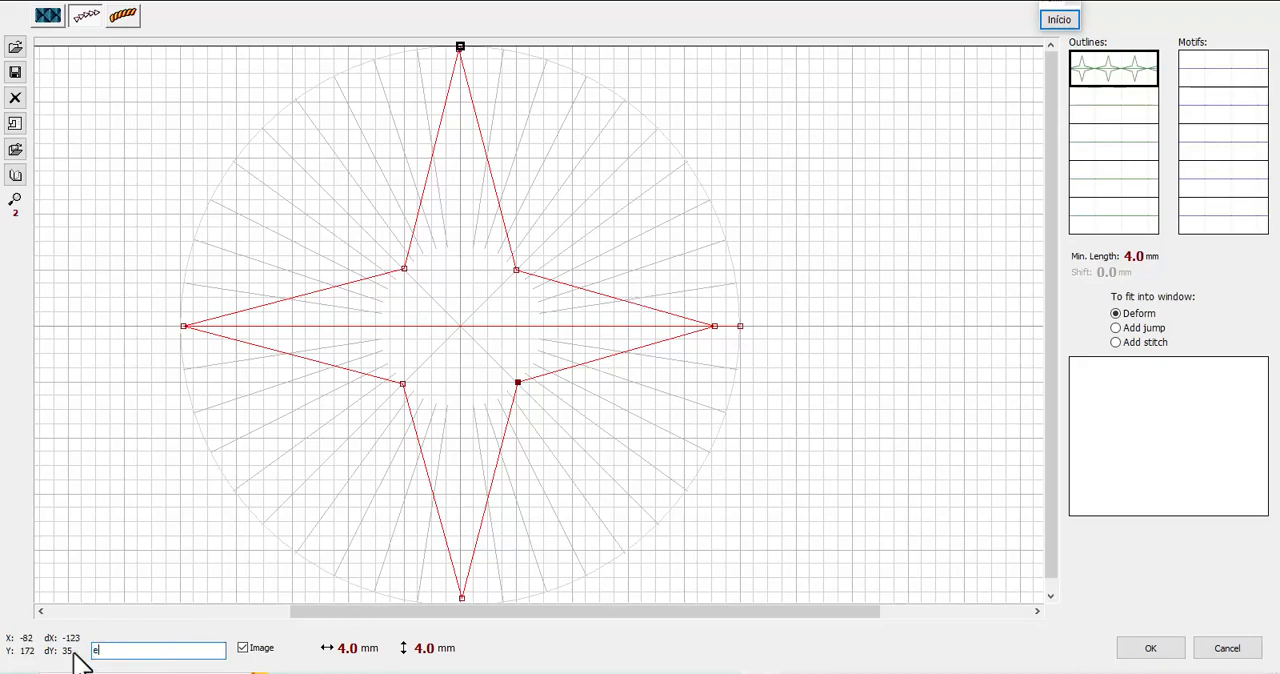
text(strela)
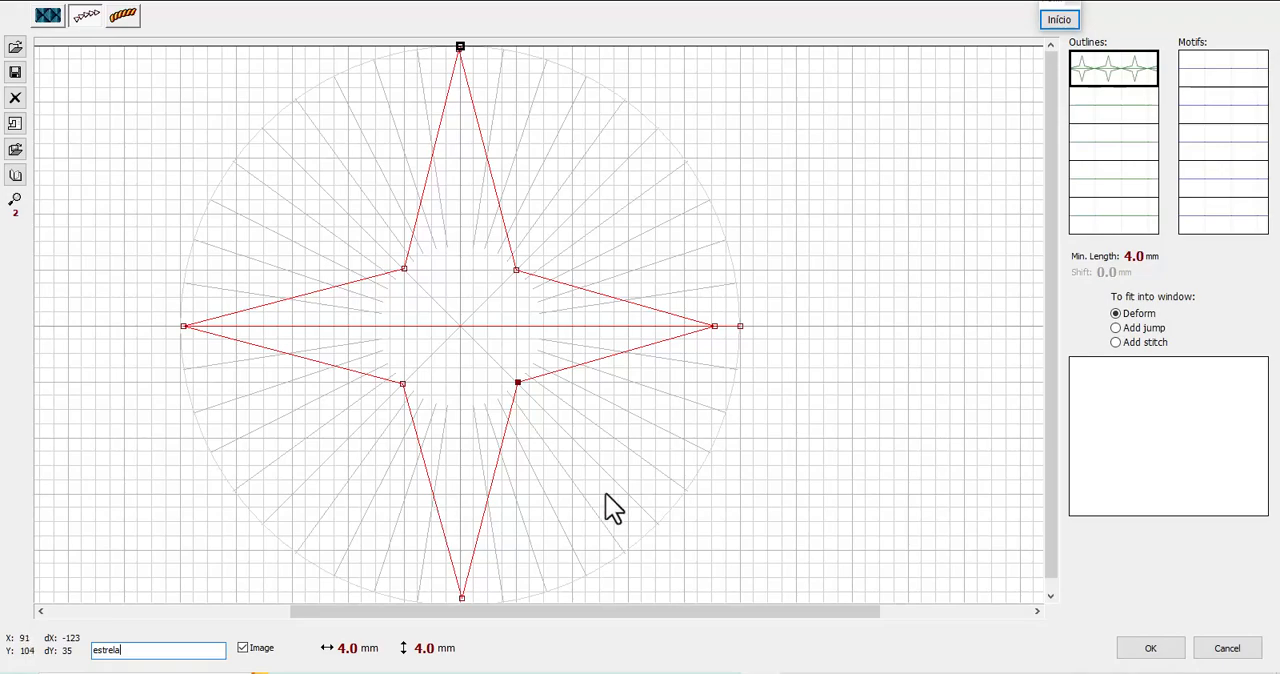
Save the star pattern as estrela.esm in the "meus padroes" folder inside PATTERNS
click(15, 73)
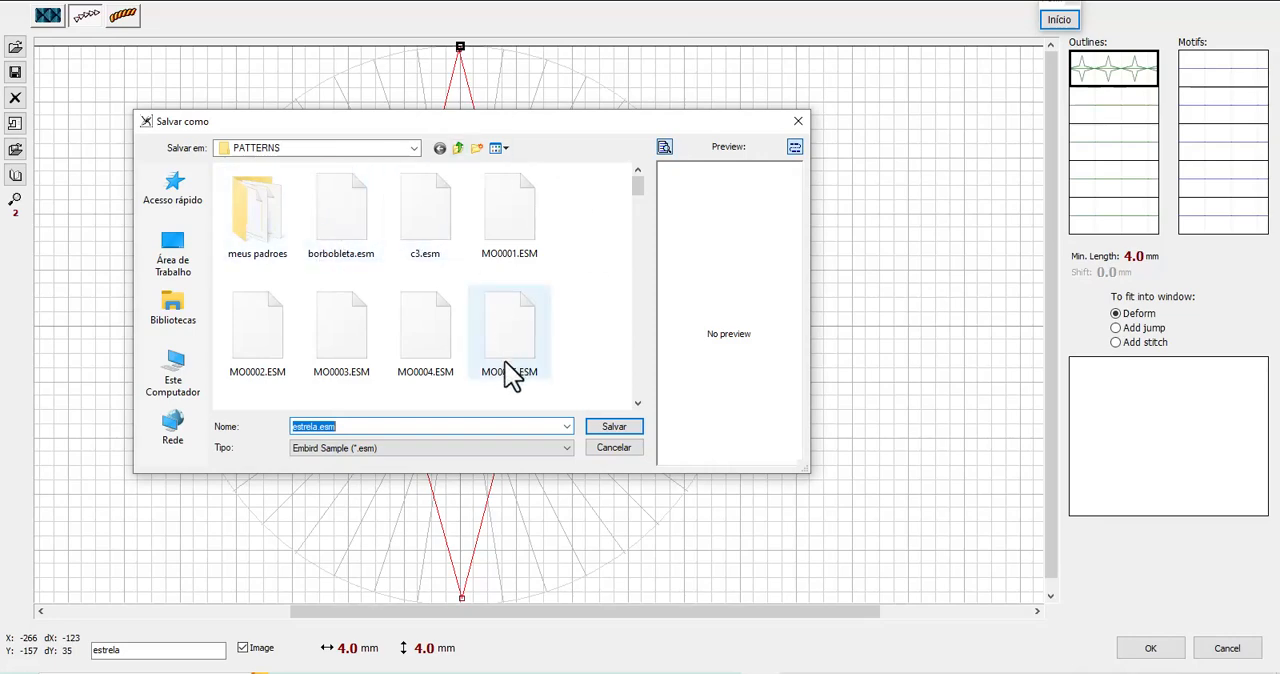
scroll(541, 350, down, 3)
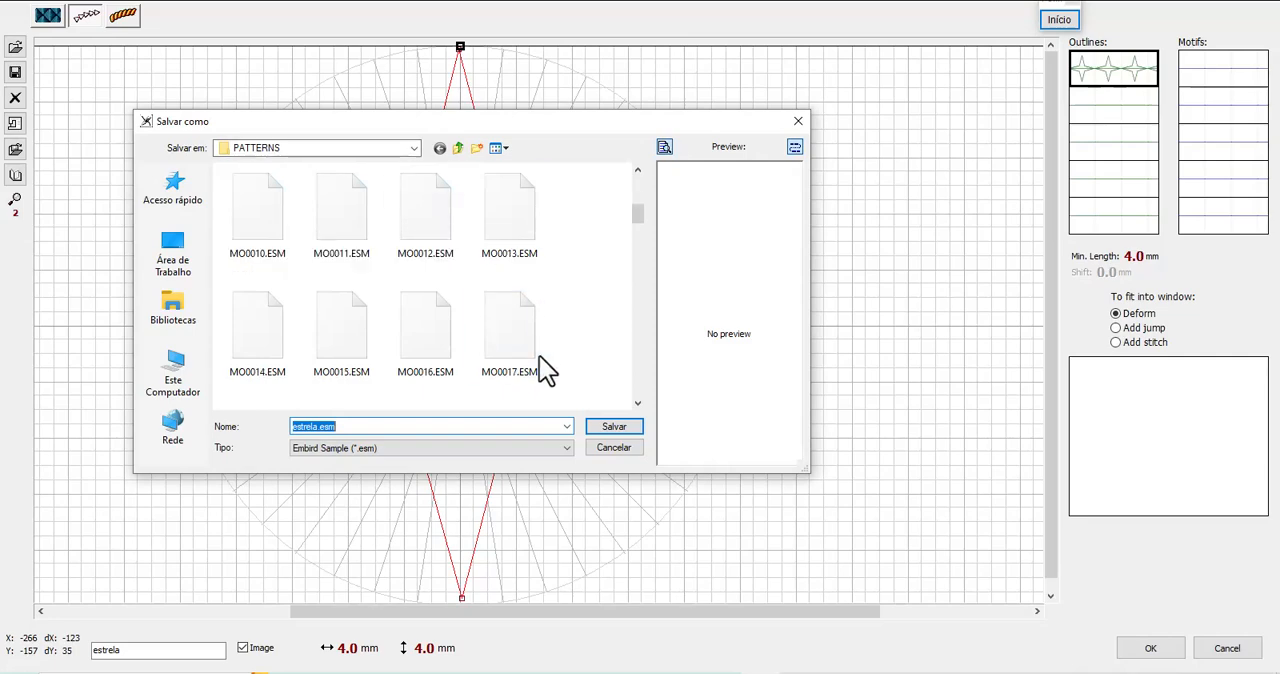
scroll(541, 350, up, 3)
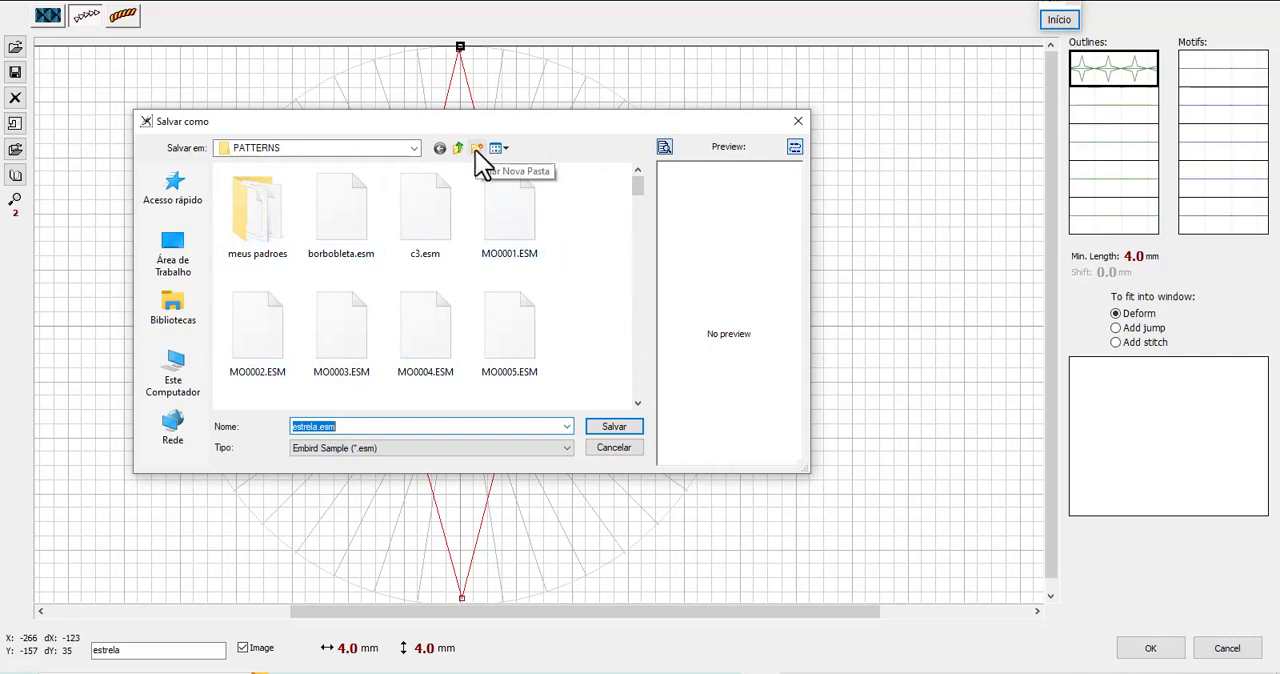
click(268, 224)
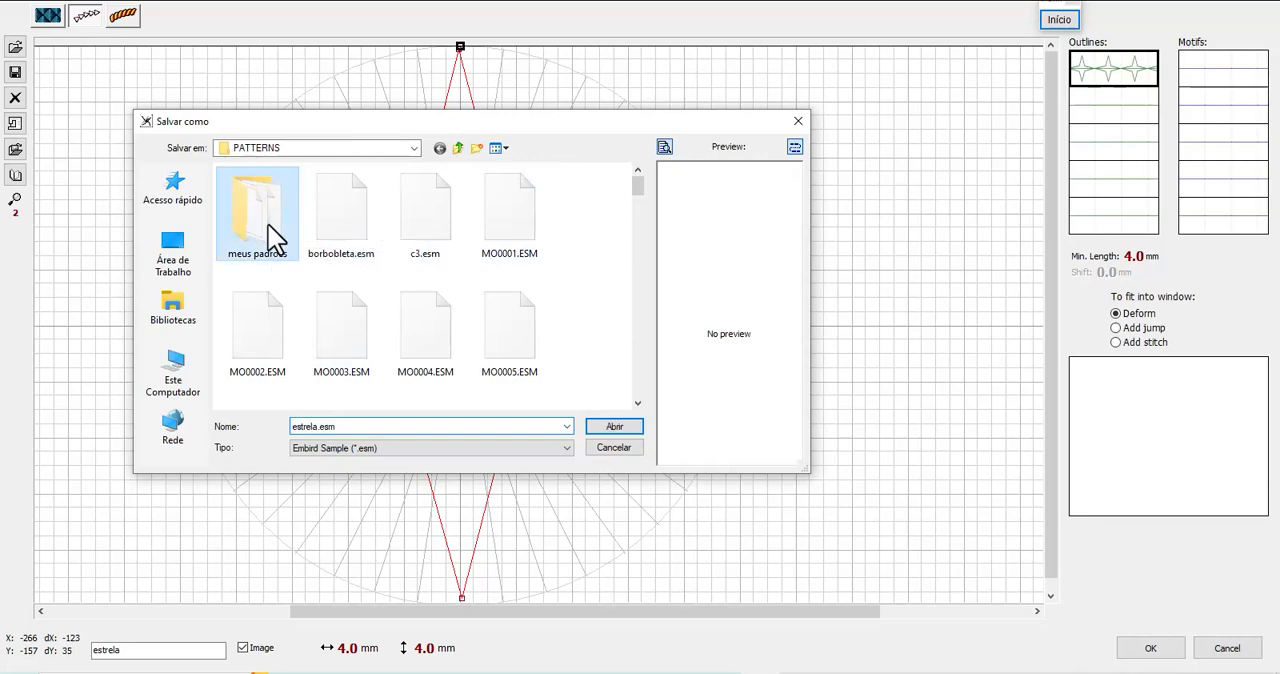
double_click(268, 224)
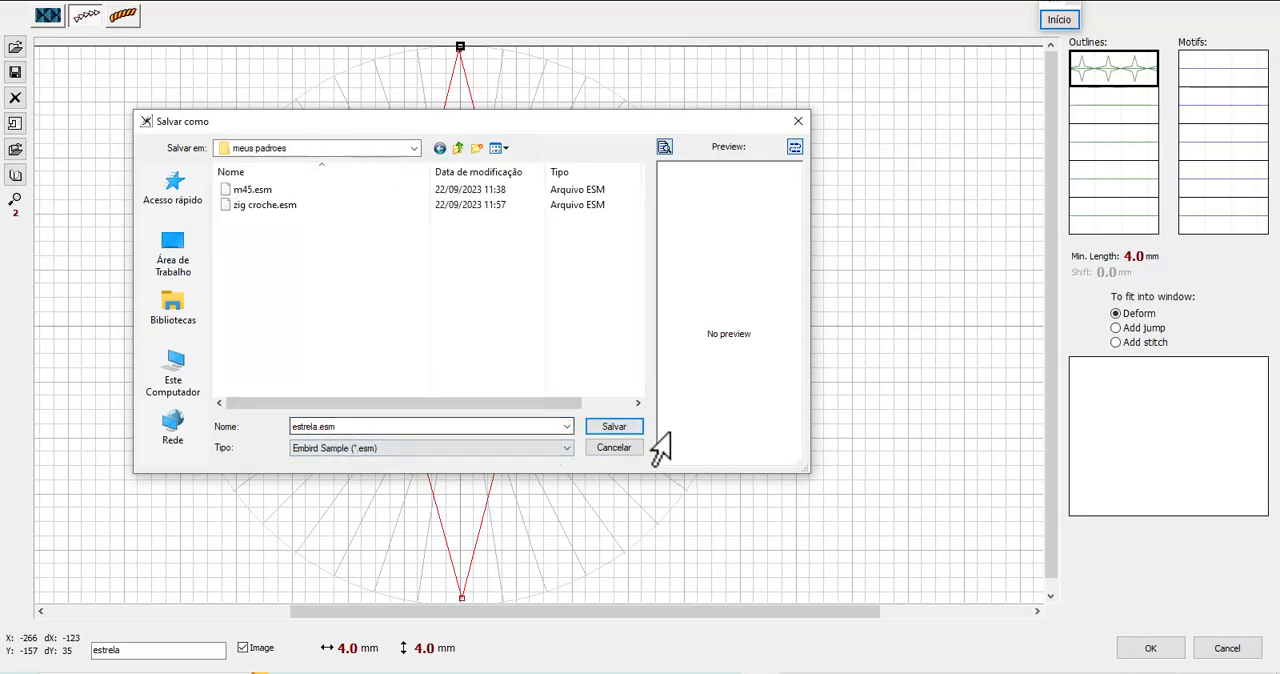
click(615, 430)
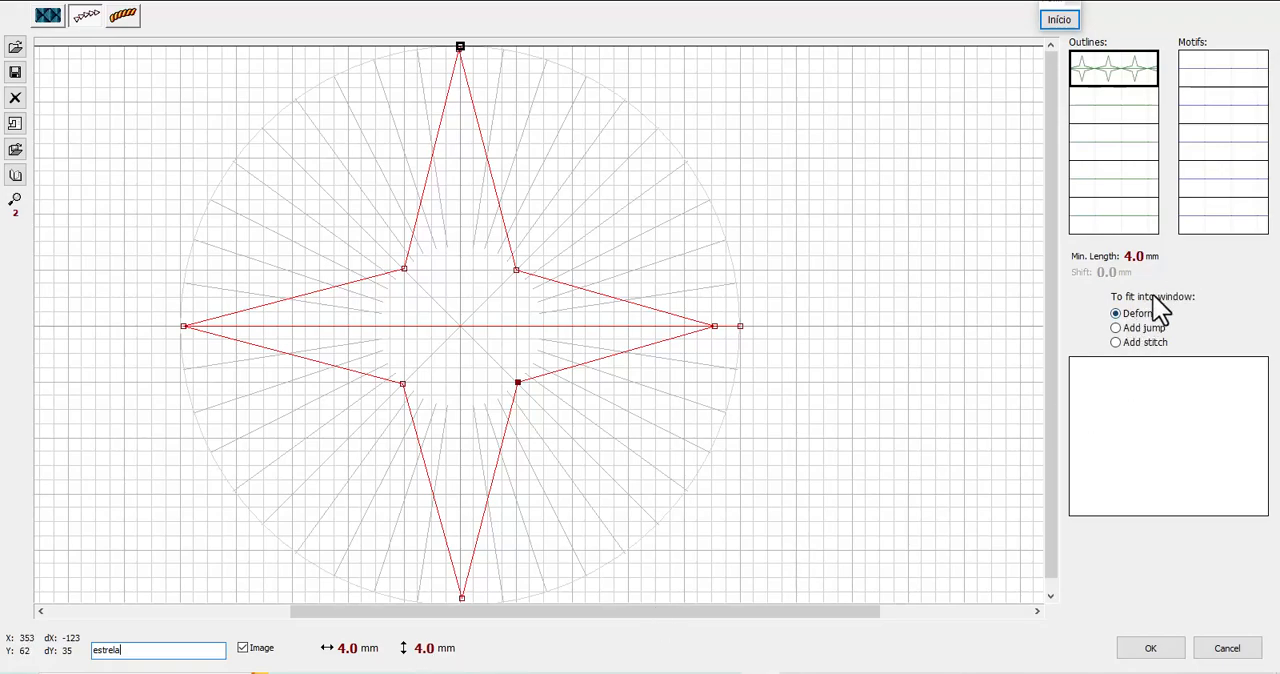
Try the Add jump and Add stitch fitting options, set fitting back to Deform, and accept the pattern edits
click(1117, 329)
click(1116, 343)
click(1118, 329)
click(1115, 313)
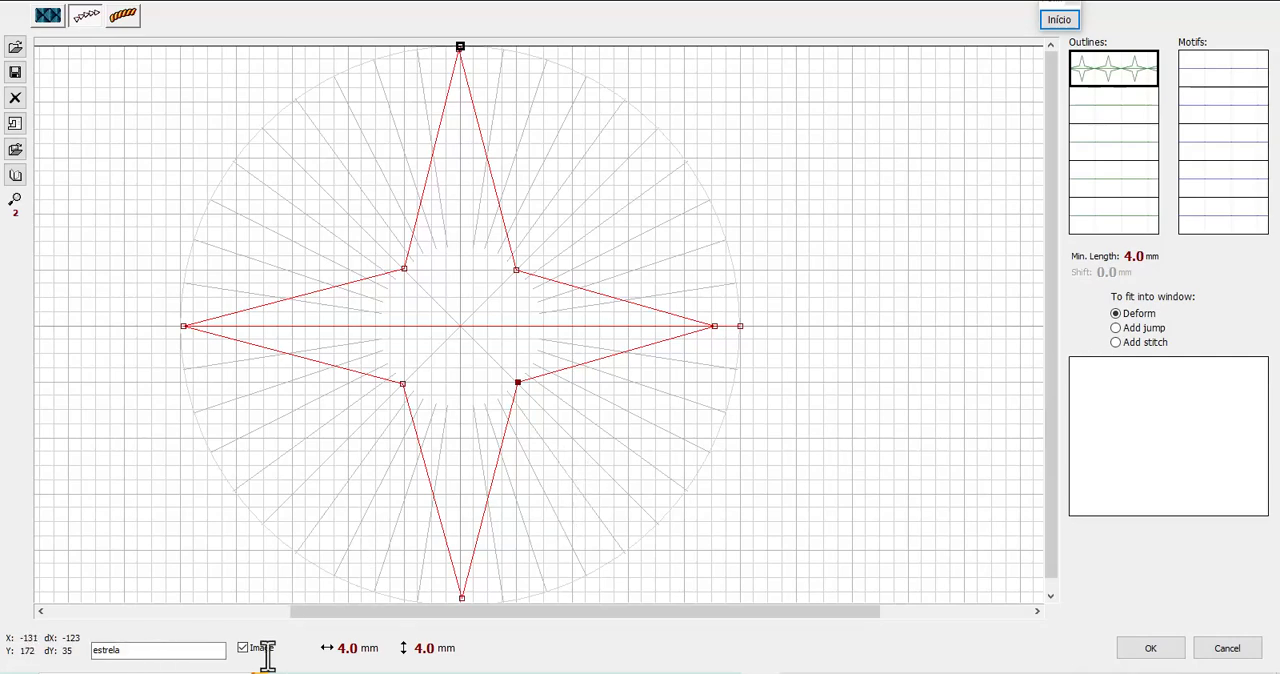
click(1170, 656)
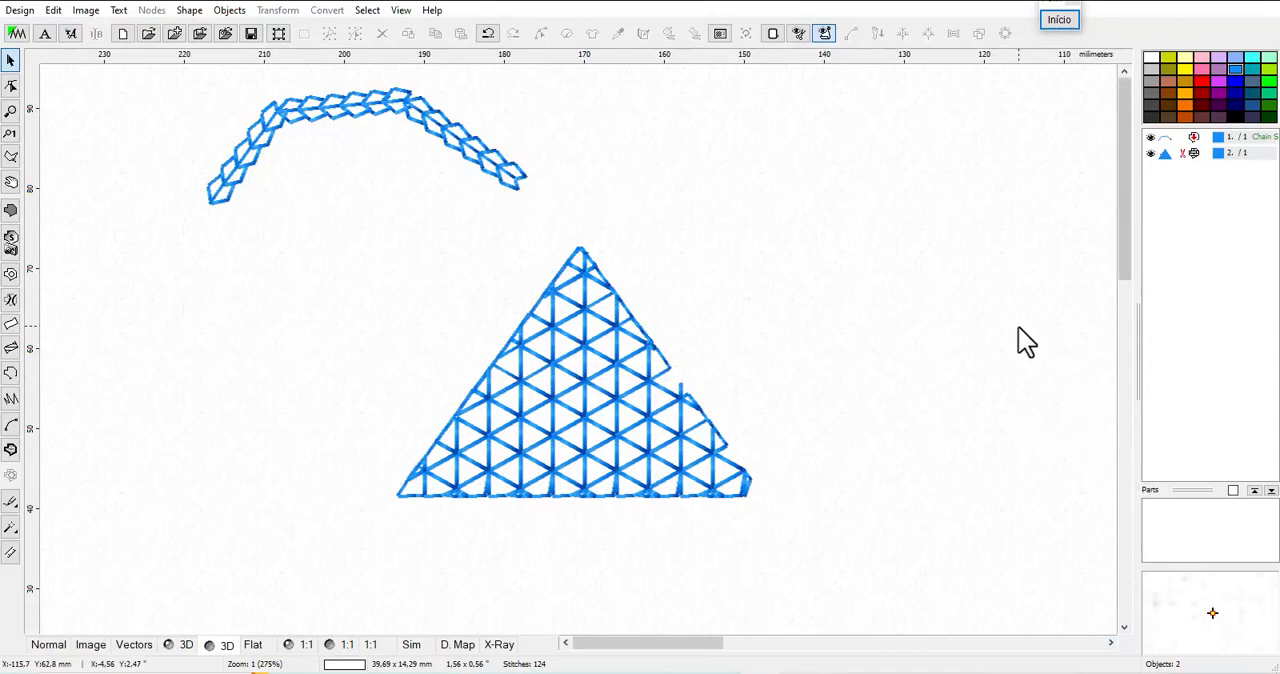
Draw an open six-node zigzag outline object about 44 mm wide, above and to the right of the triangle
click(497, 156)
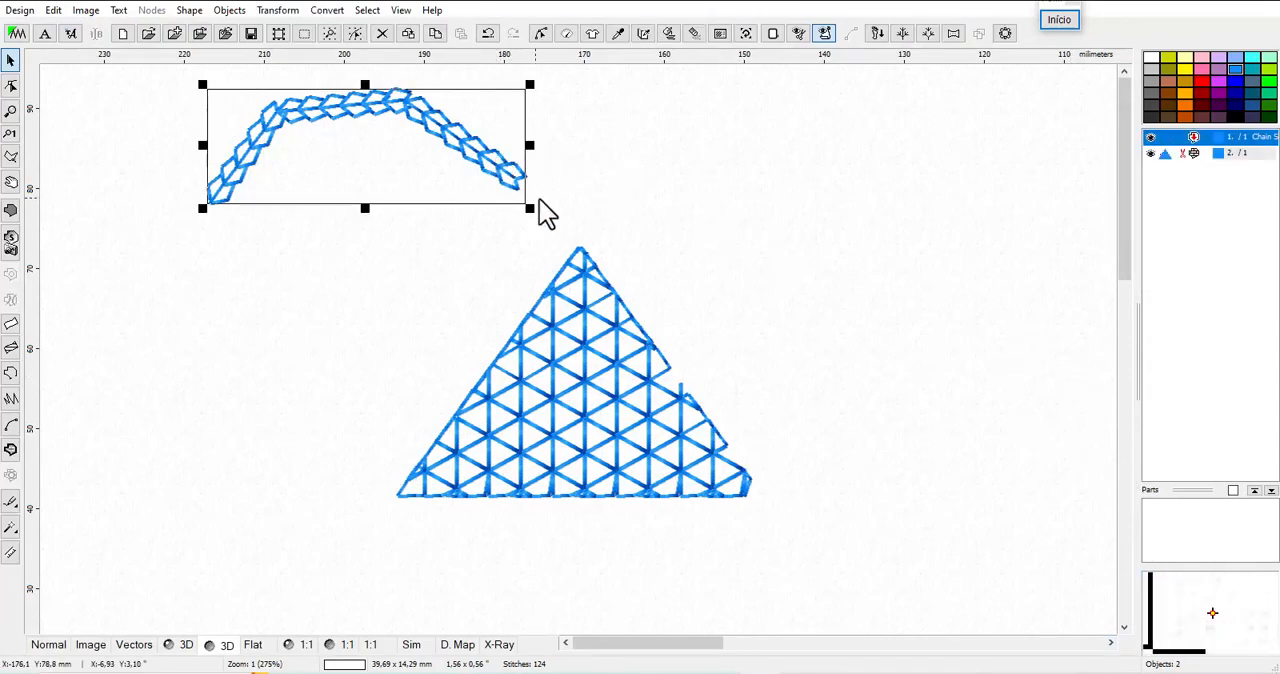
click(14, 376)
click(667, 255)
click(725, 198)
click(770, 196)
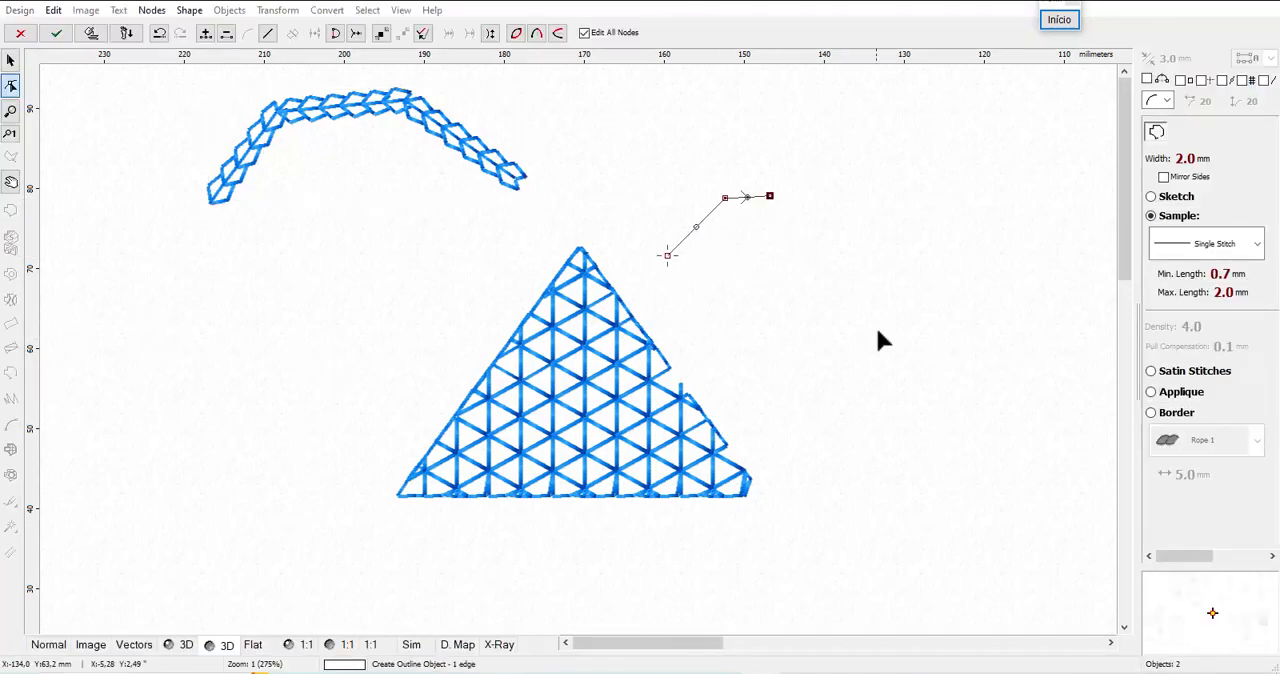
click(880, 337)
click(1003, 259)
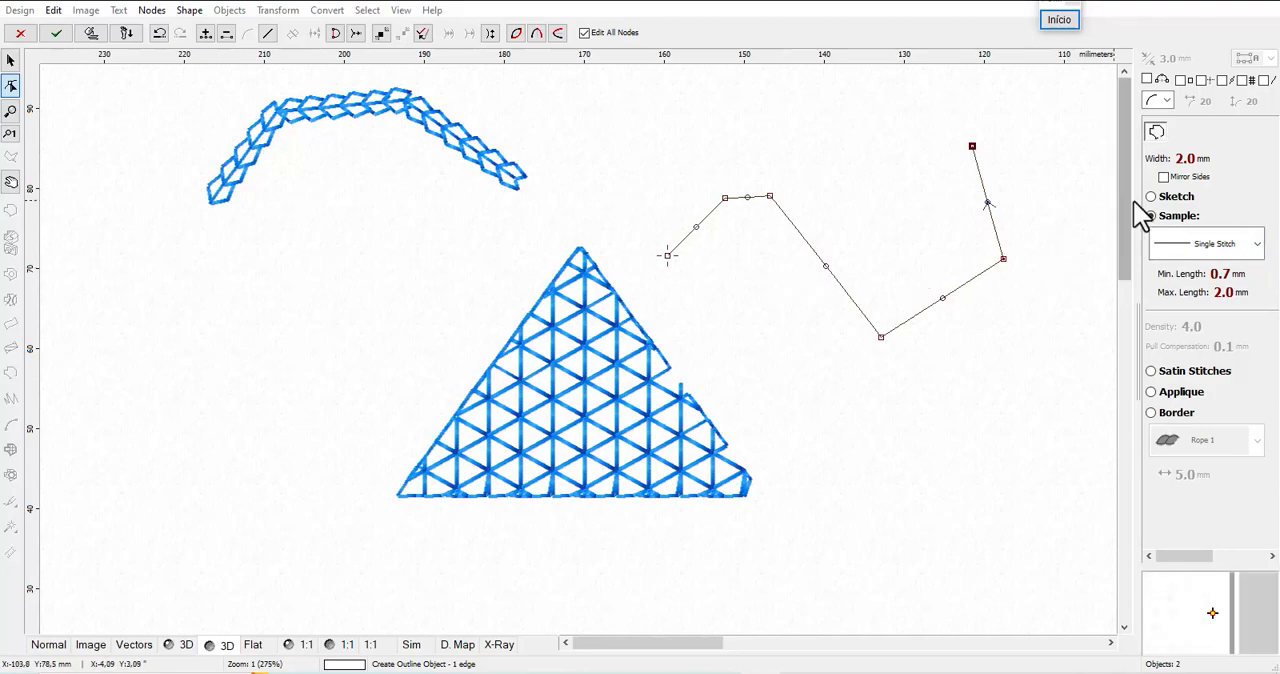
Apply the user-defined "estrela" sample to the zigzag outline and generate its stitches
click(1257, 244)
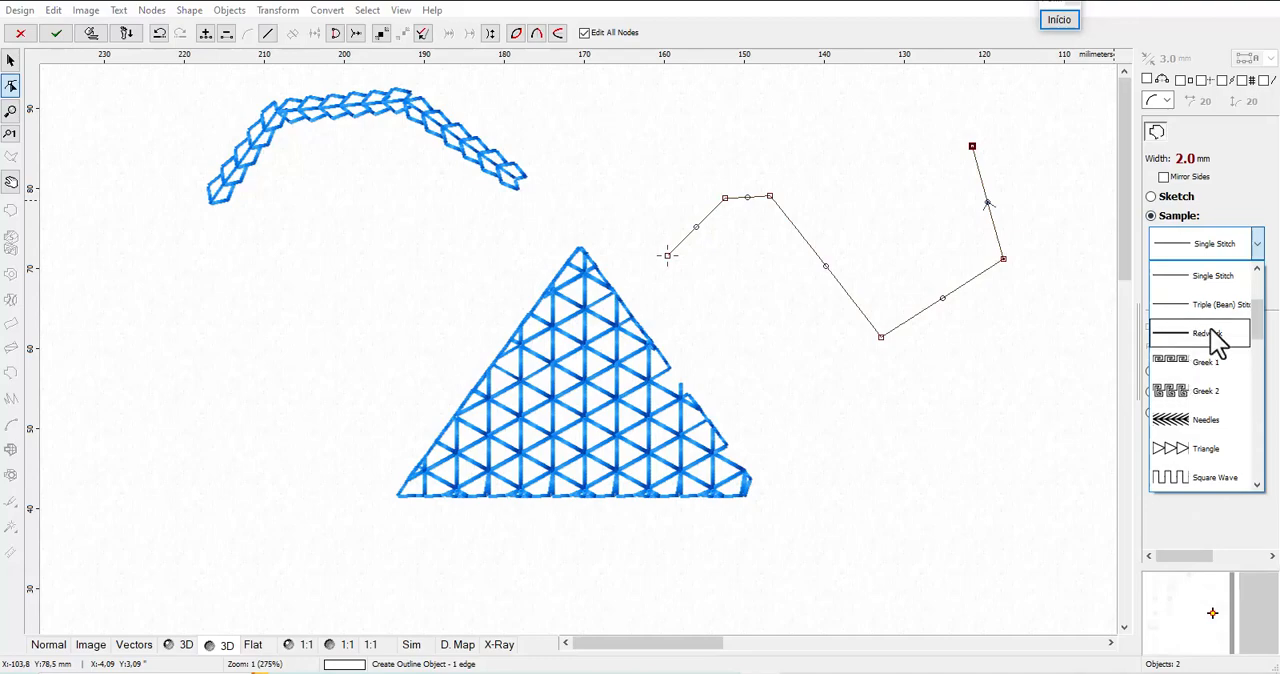
drag(1256, 325, 1264, 273)
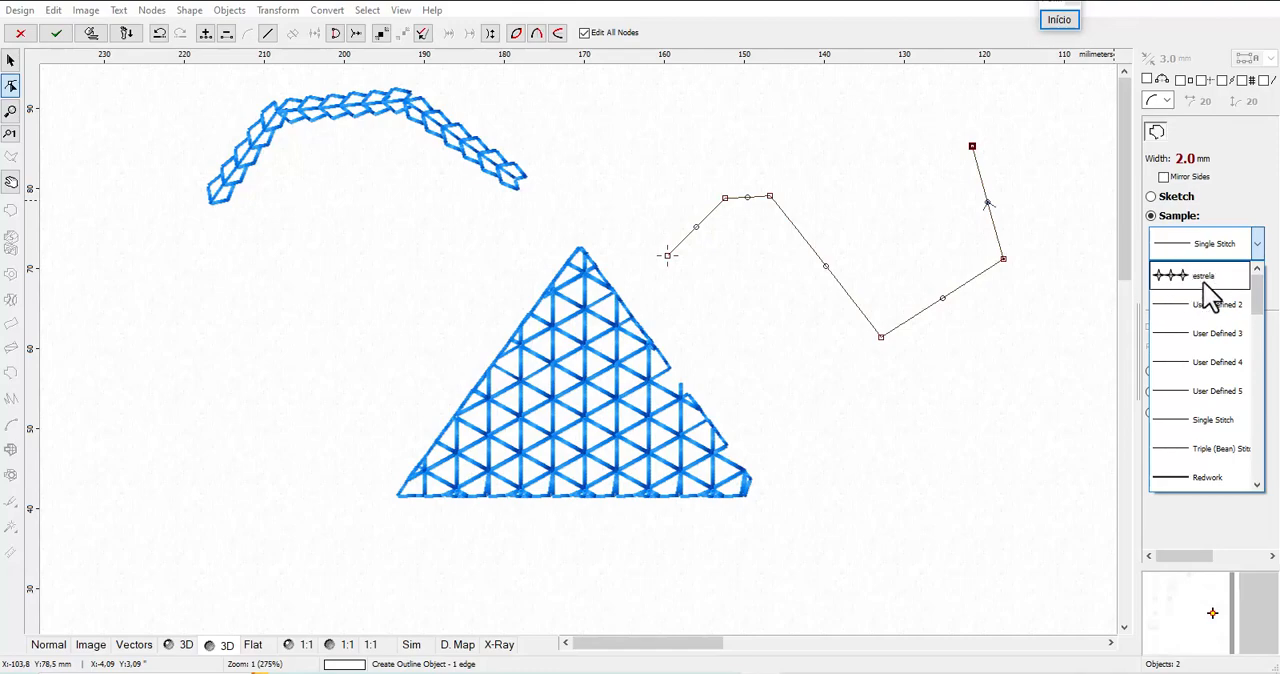
click(1204, 280)
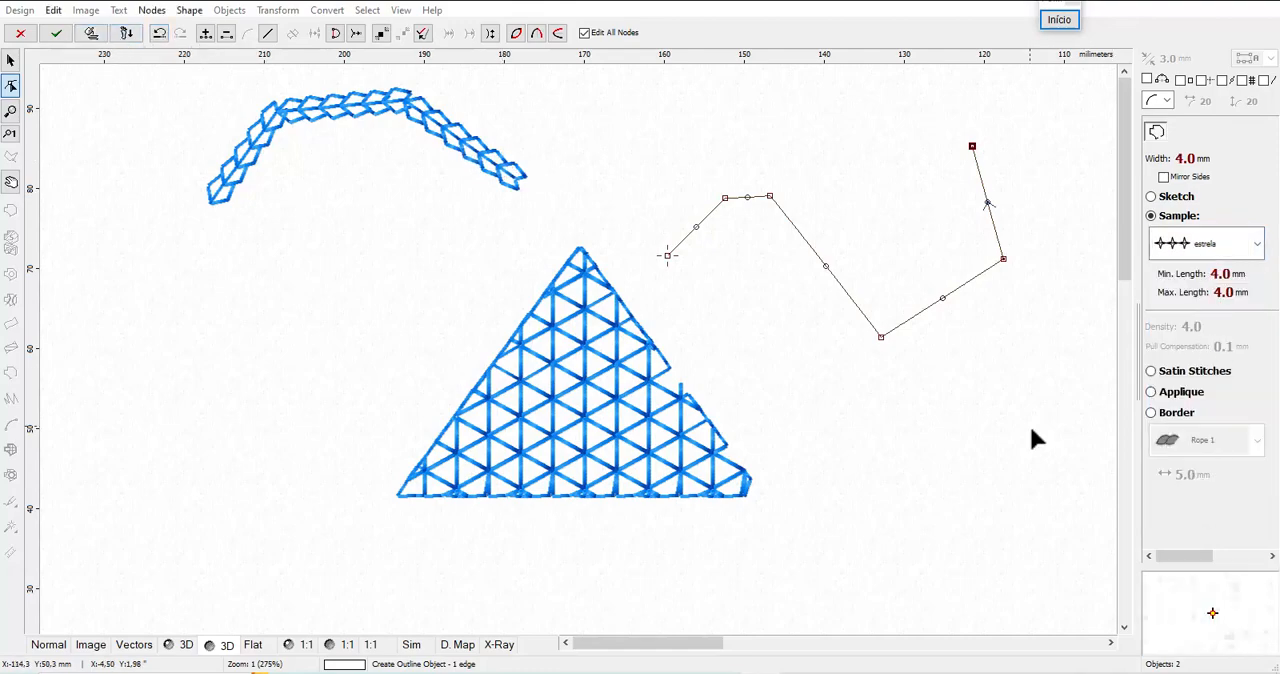
click(101, 39)
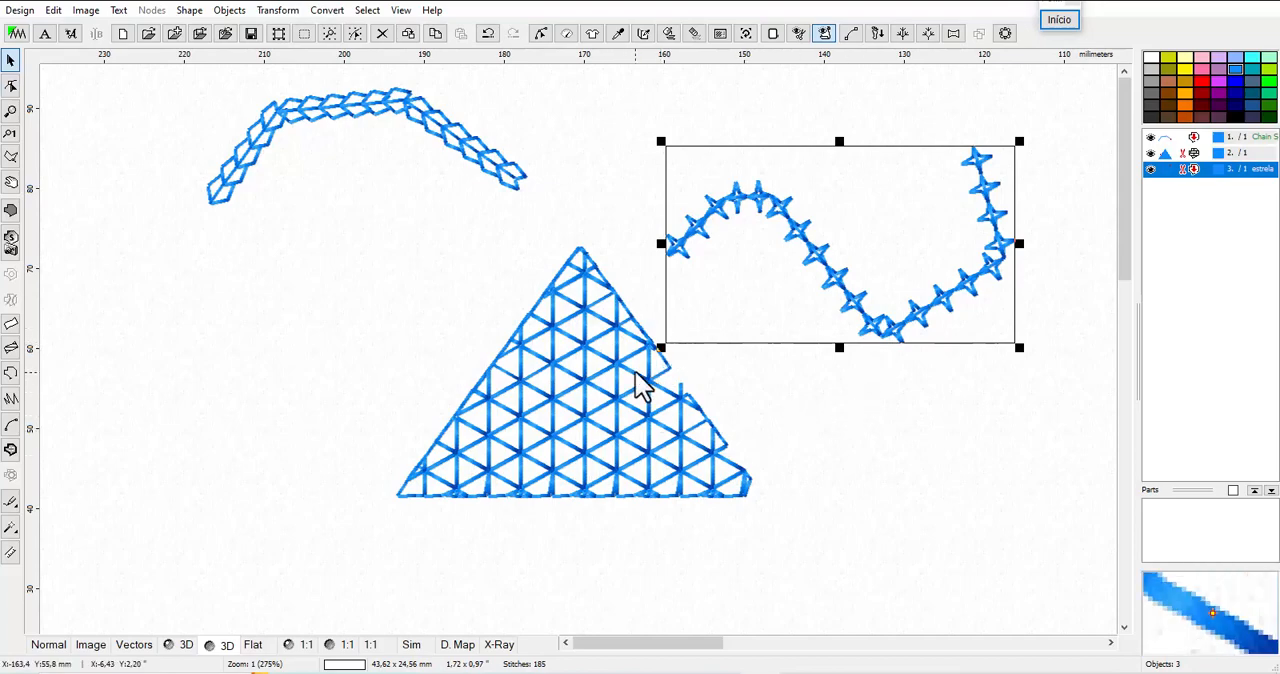
Draw a closed five-sided Plain Fill object about 35 by 28 mm left of the triangle and generate its stitches
click(607, 306)
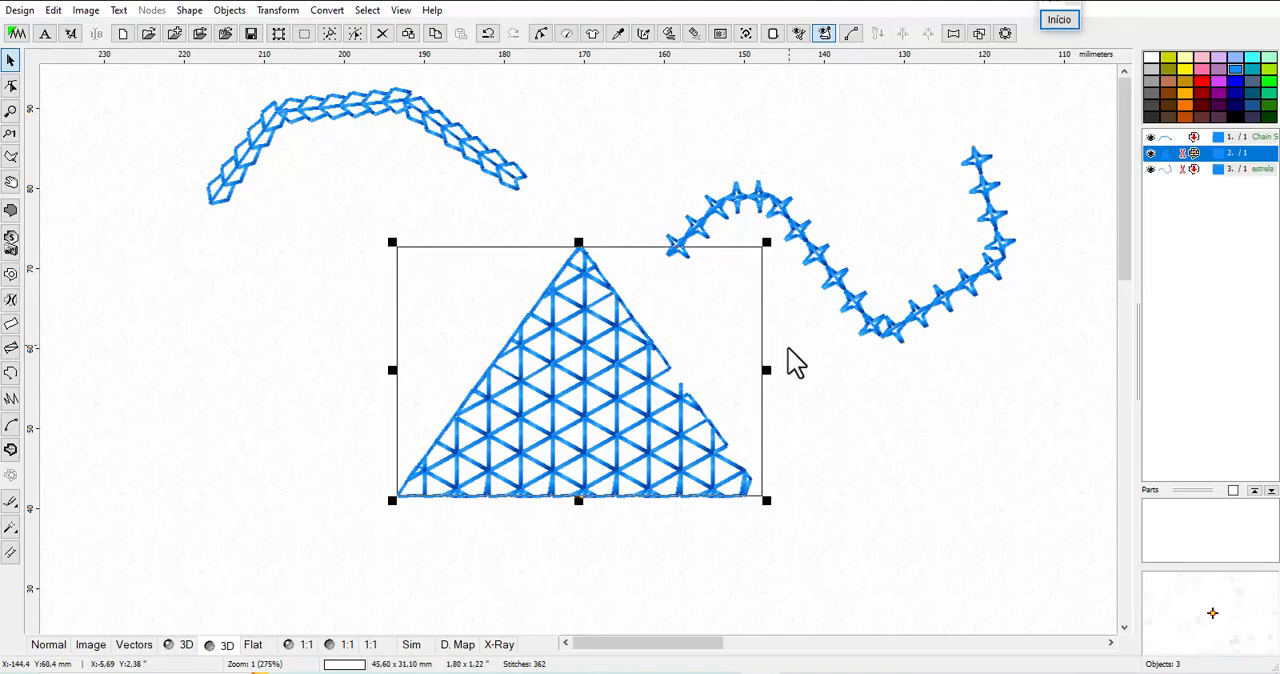
click(11, 210)
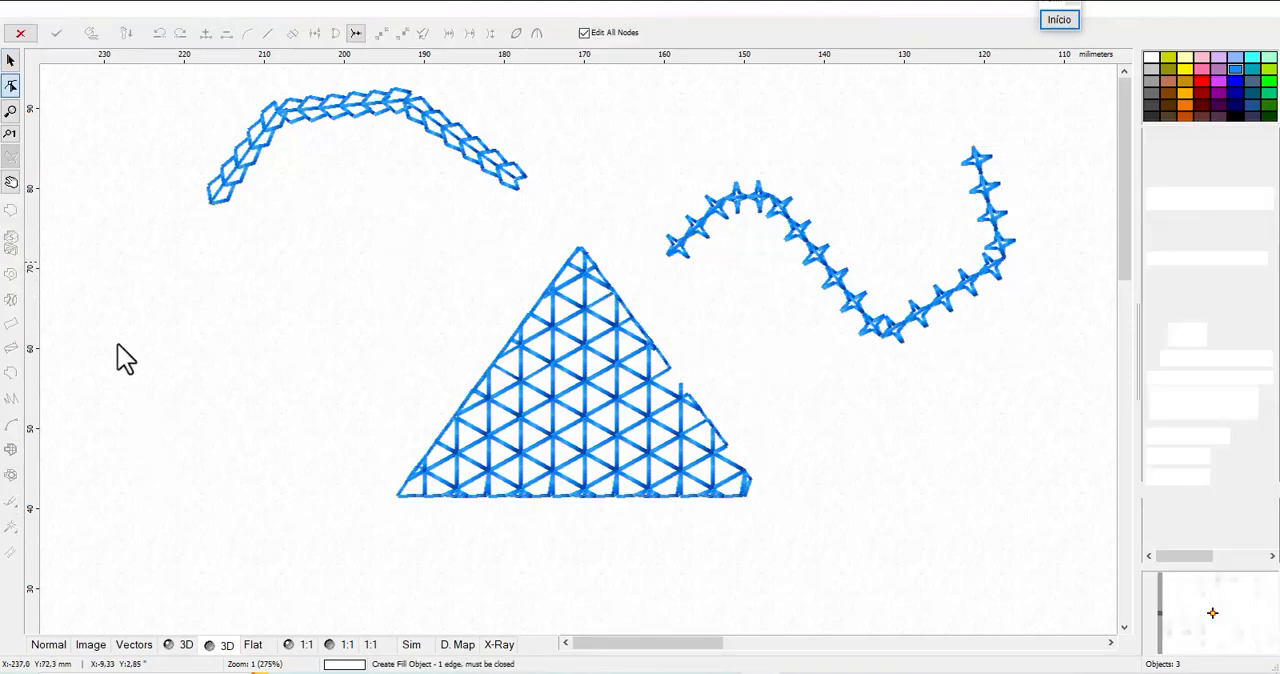
click(107, 503)
click(305, 467)
click(388, 277)
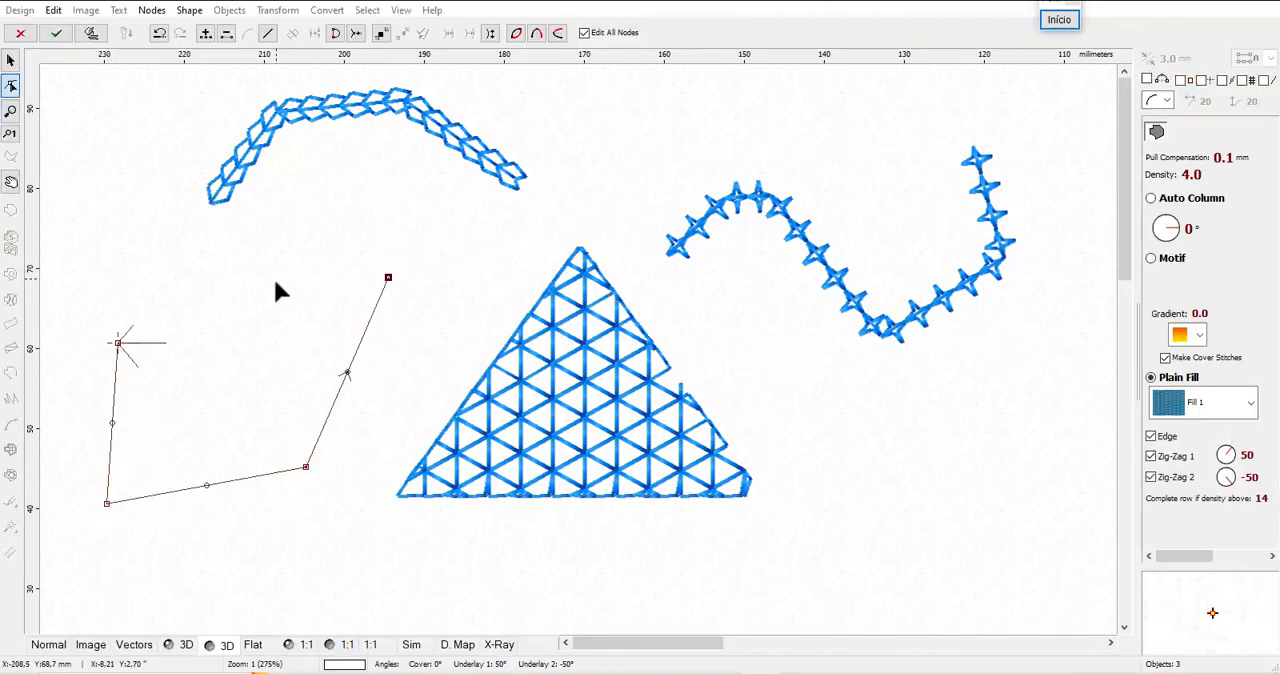
click(183, 283)
click(91, 32)
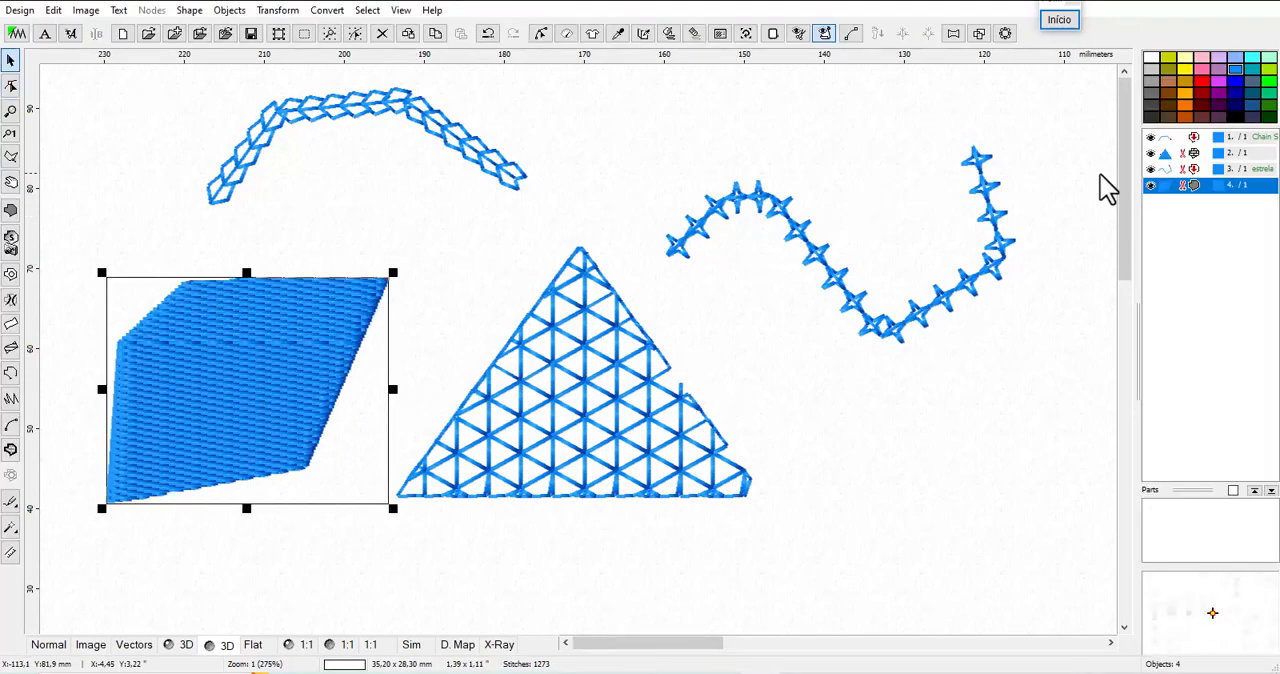
Examine the user-defined motifs offered for the five-sided object's Motif fill, leaving its parameters without applying changes
right_click(1172, 200)
click(1183, 230)
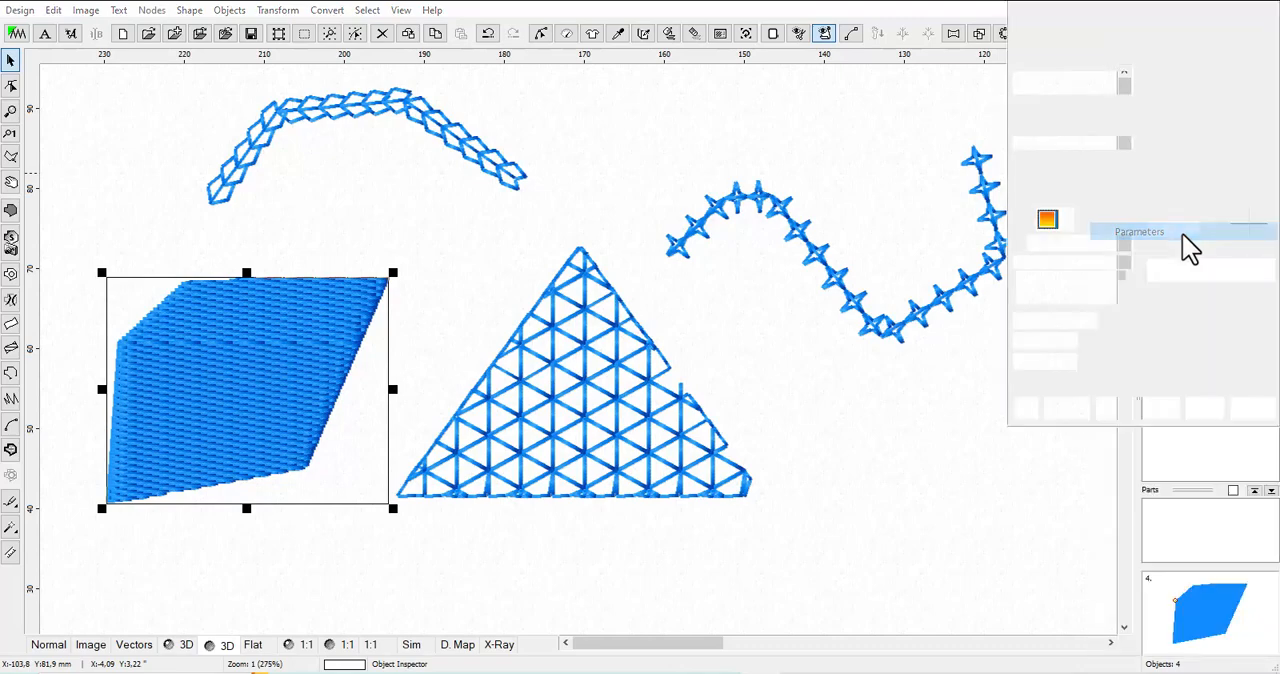
click(1019, 143)
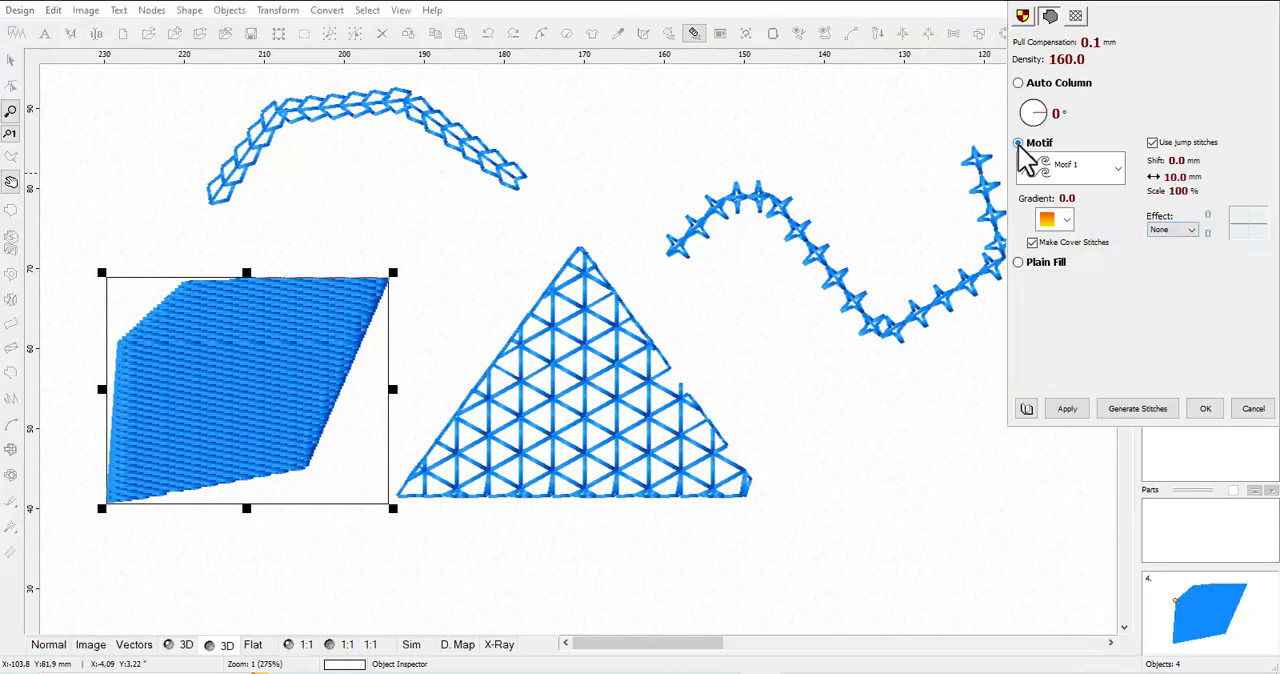
click(1119, 170)
drag(1119, 230, 1111, 184)
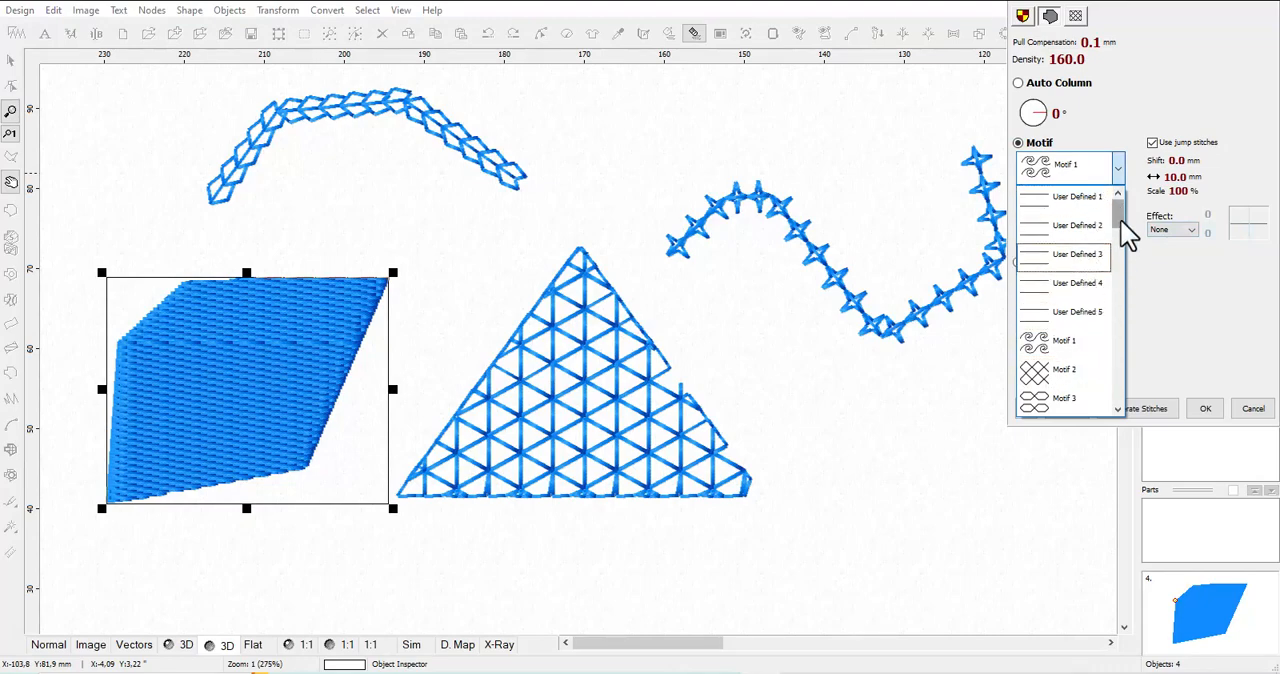
drag(1119, 225, 1111, 193)
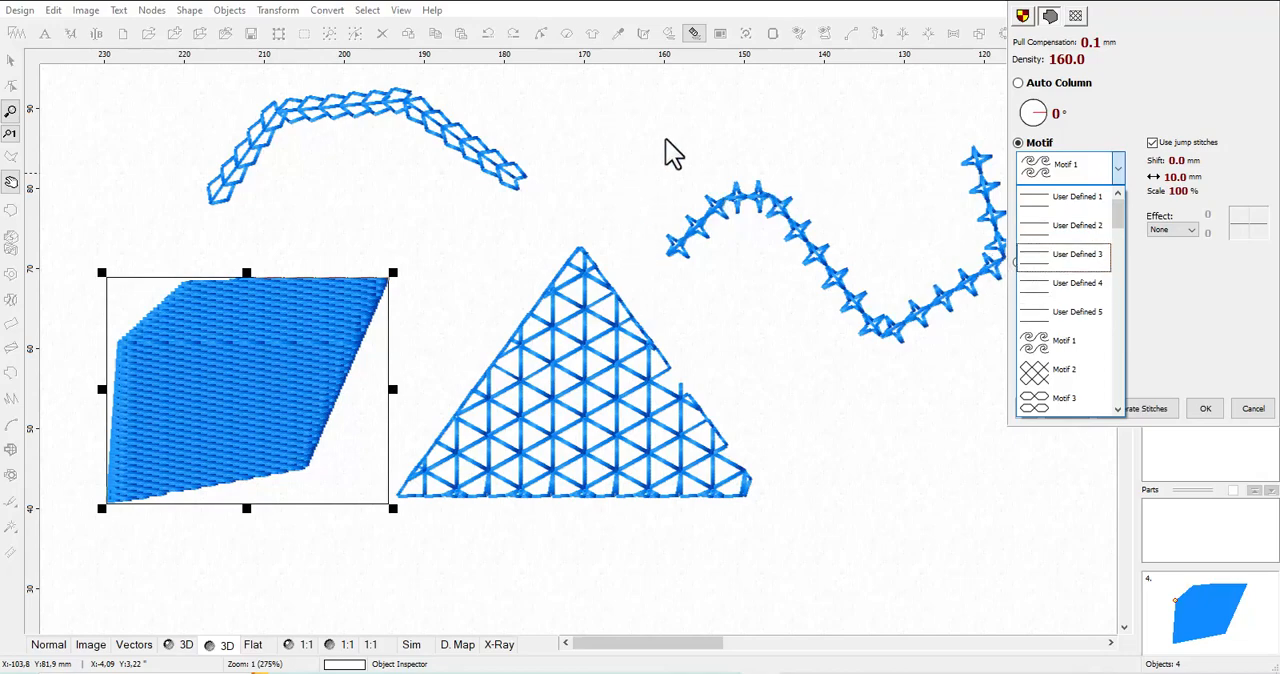
click(971, 389)
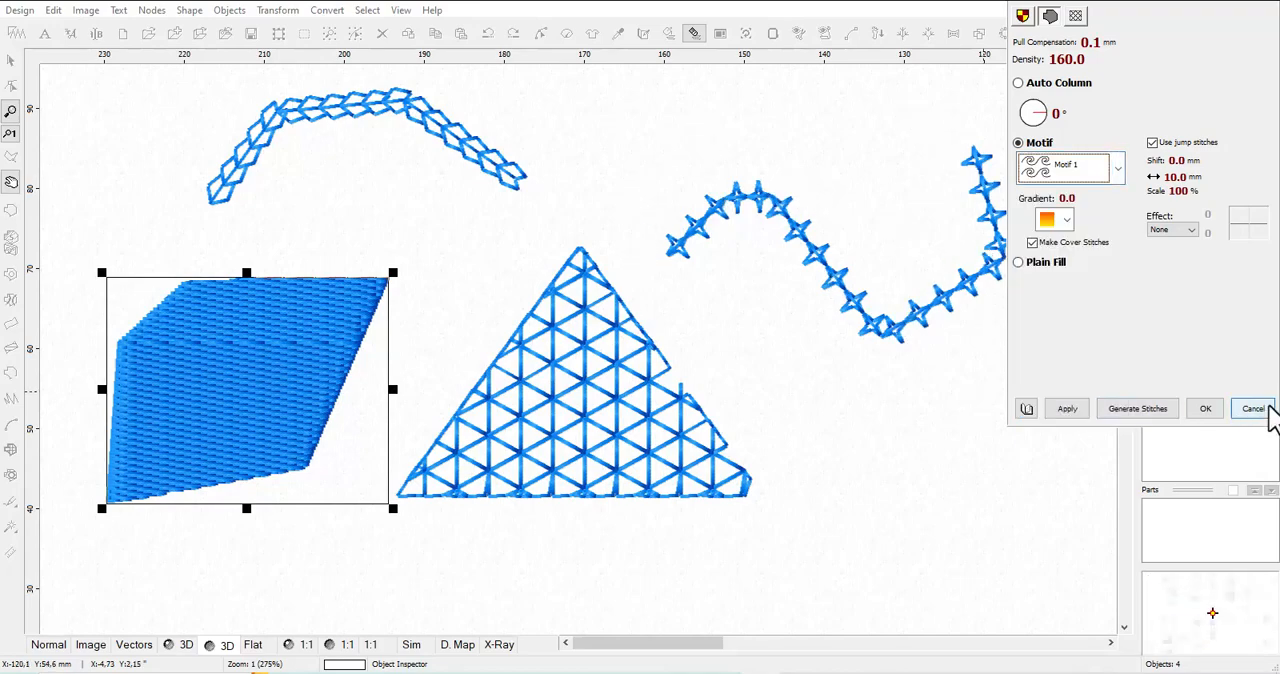
click(1262, 410)
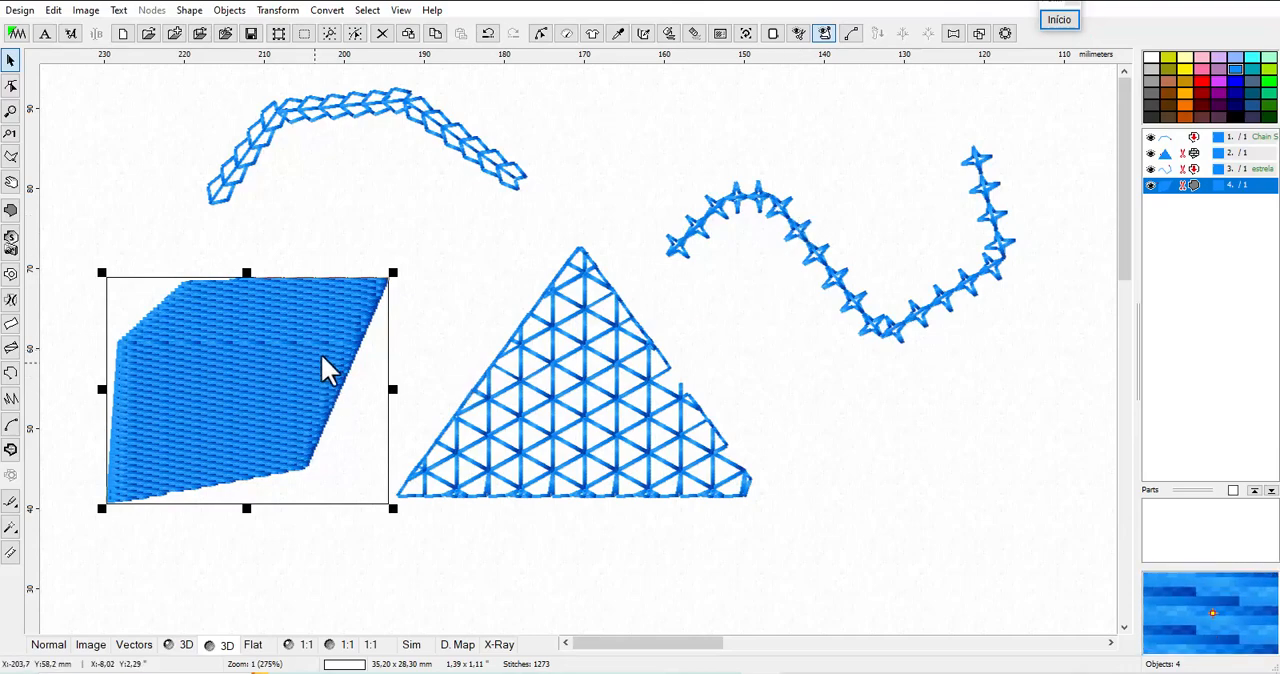
Reopen the user's outline and motif patterns and load estrela.esm from "meus padroes" into the first motif slot
click(745, 34)
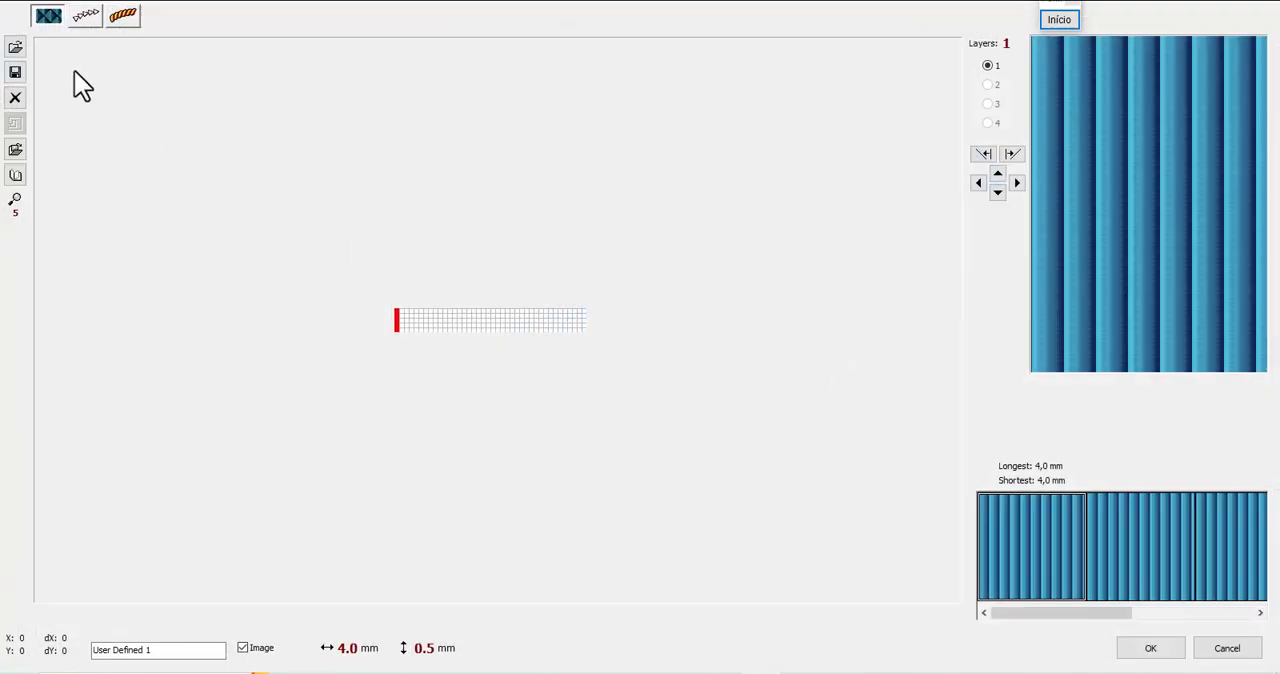
click(88, 15)
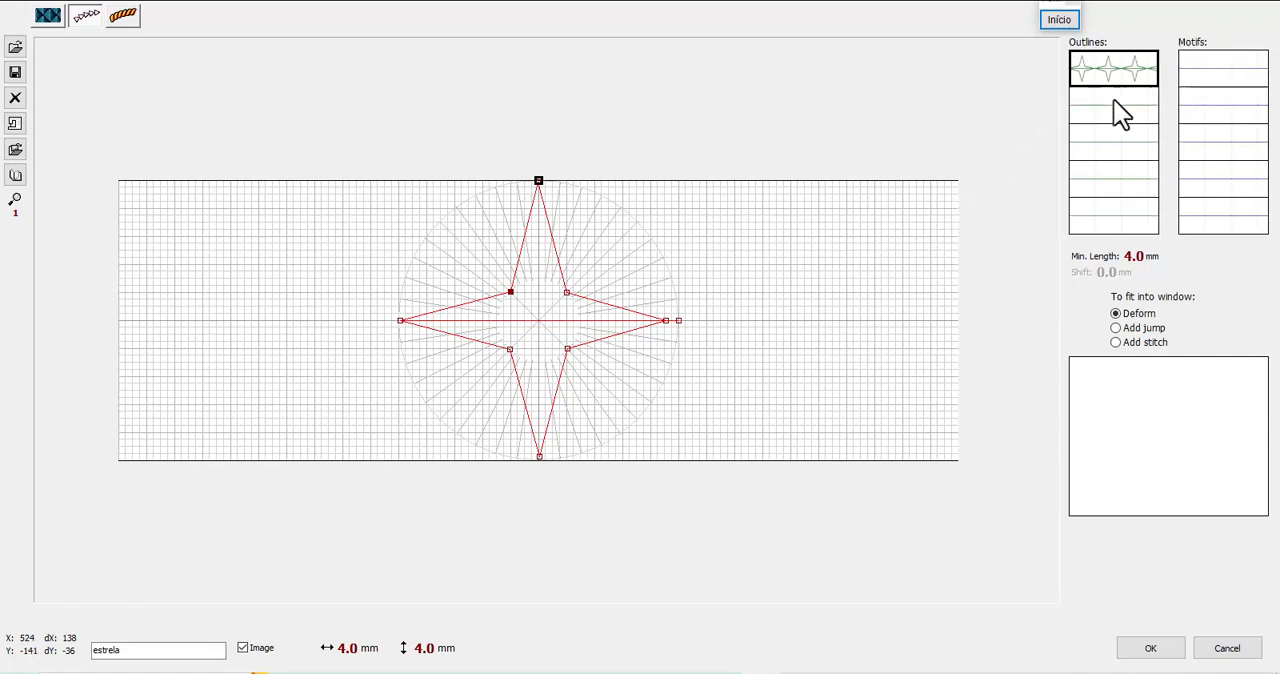
click(1205, 87)
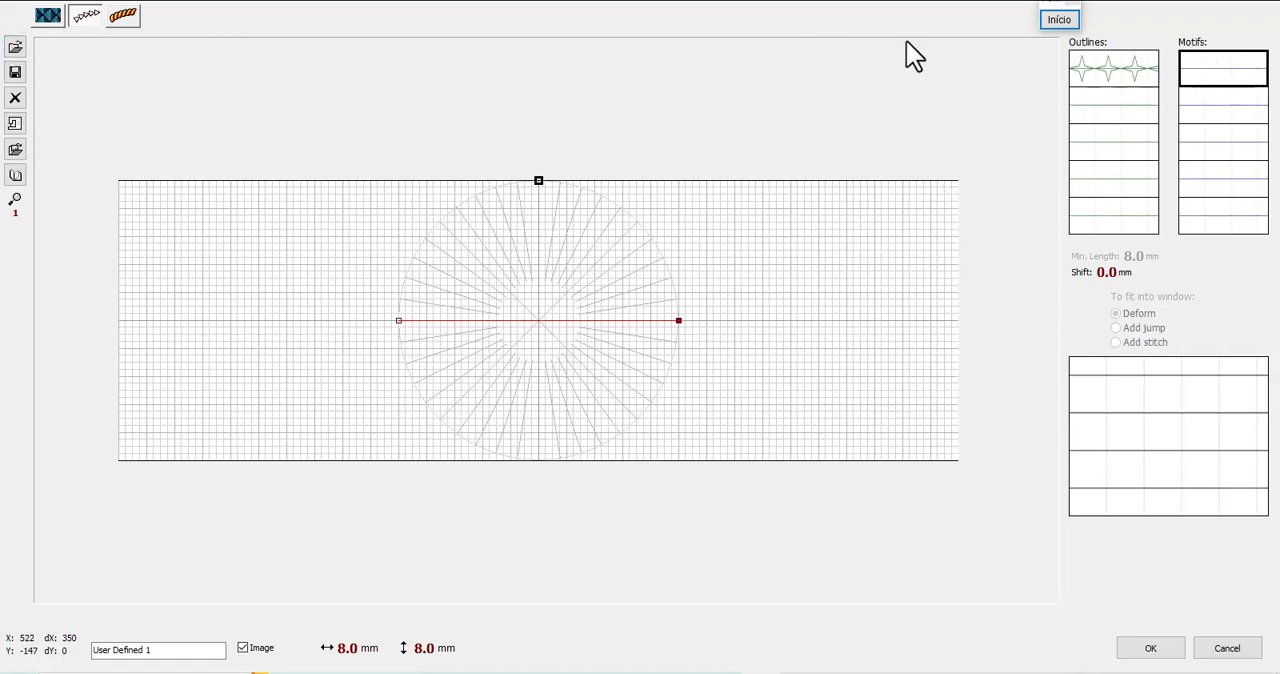
click(1242, 75)
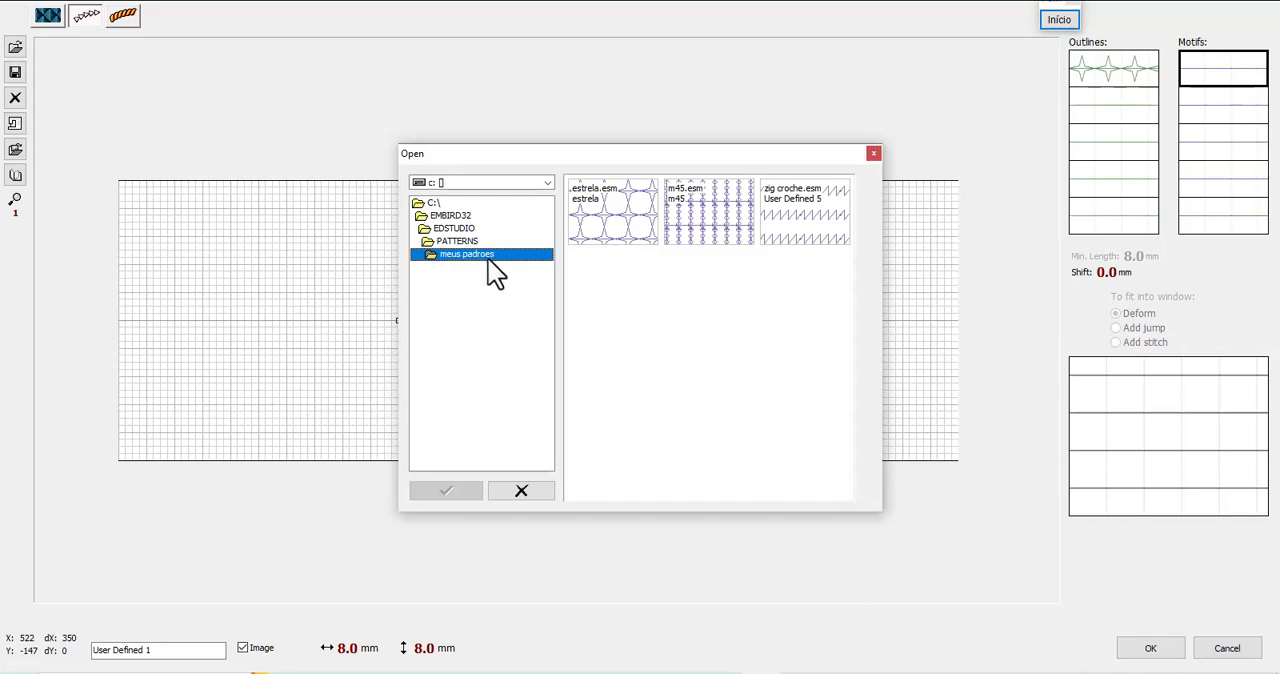
click(617, 232)
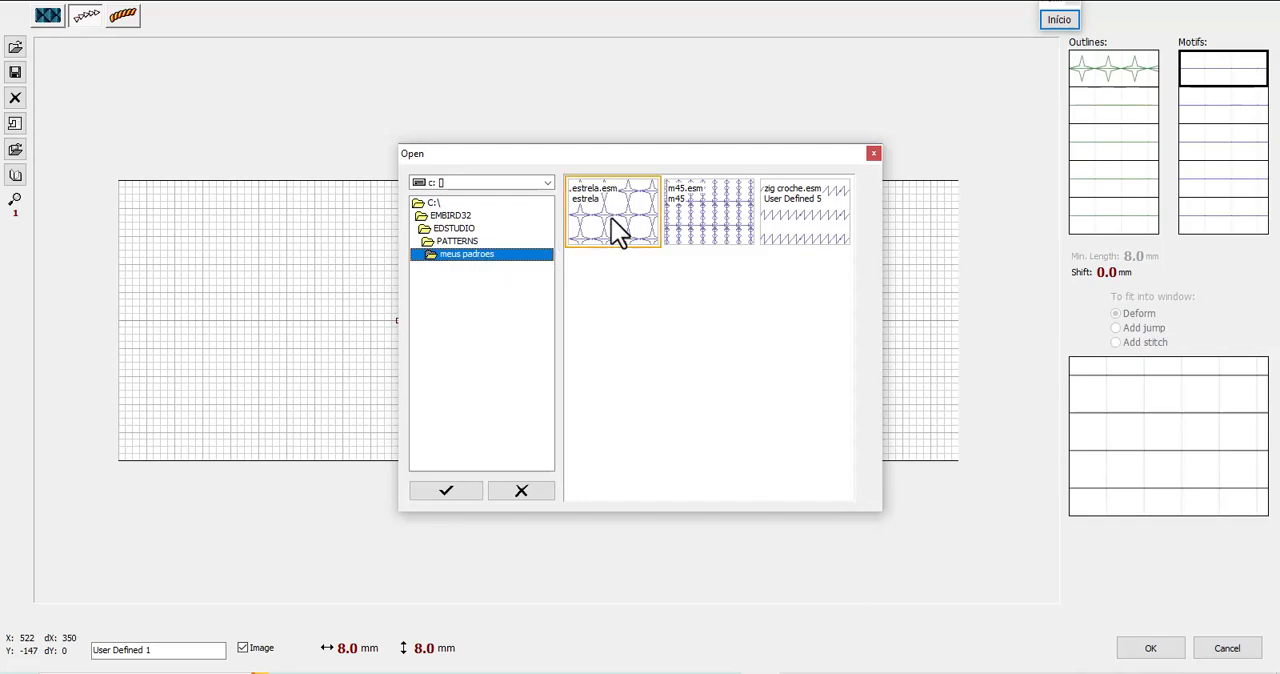
double_click(613, 222)
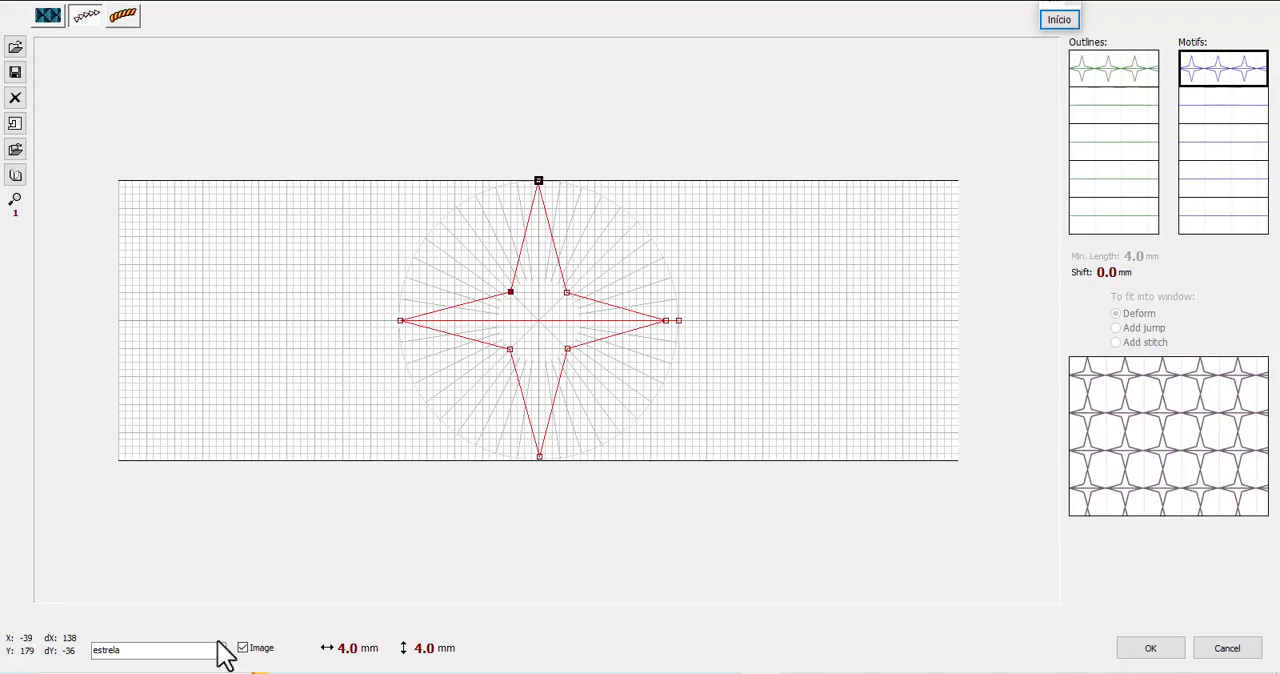
Set the row shift of the "estrela" motif to 2.7 mm
click(151, 651)
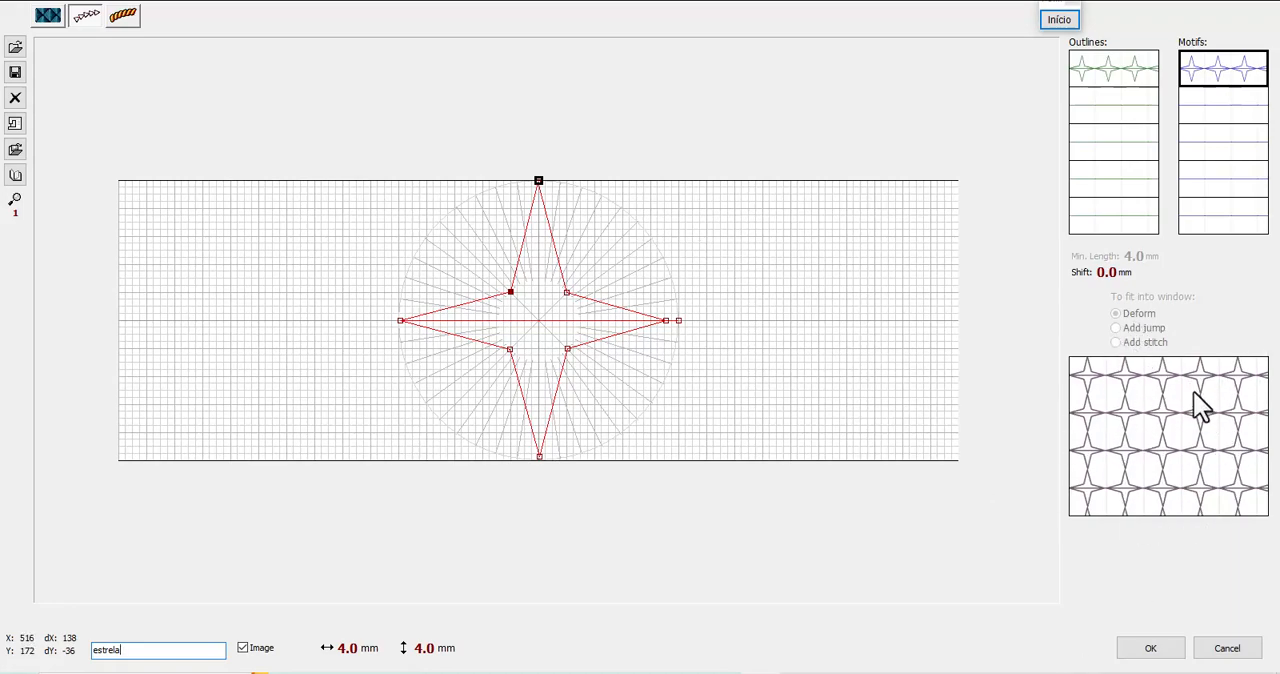
scroll(1111, 275, up, 10)
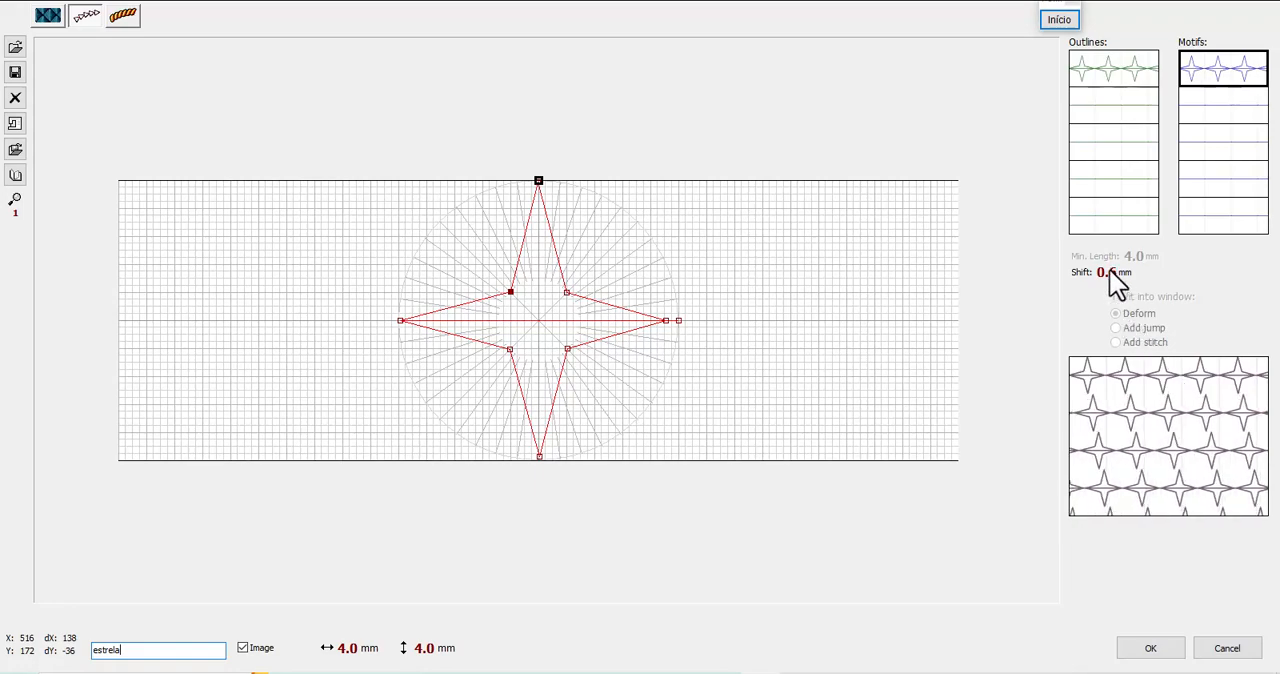
scroll(1109, 272, up, 10)
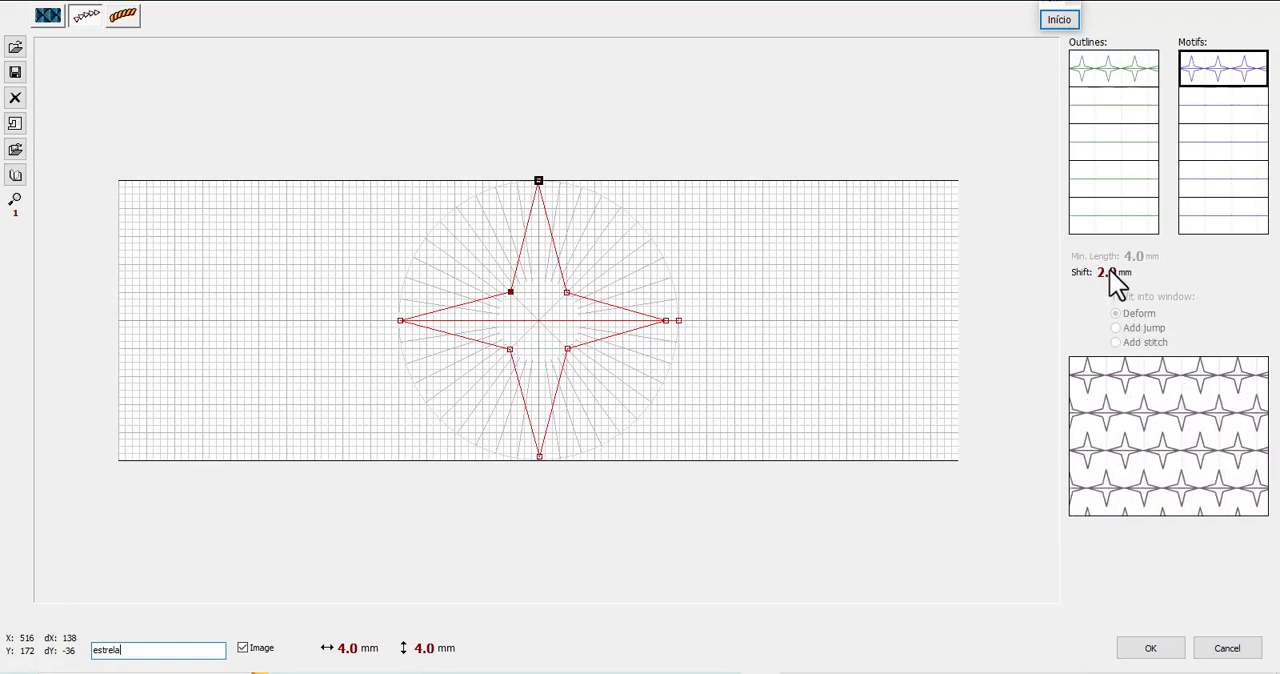
scroll(1109, 272, up, 3)
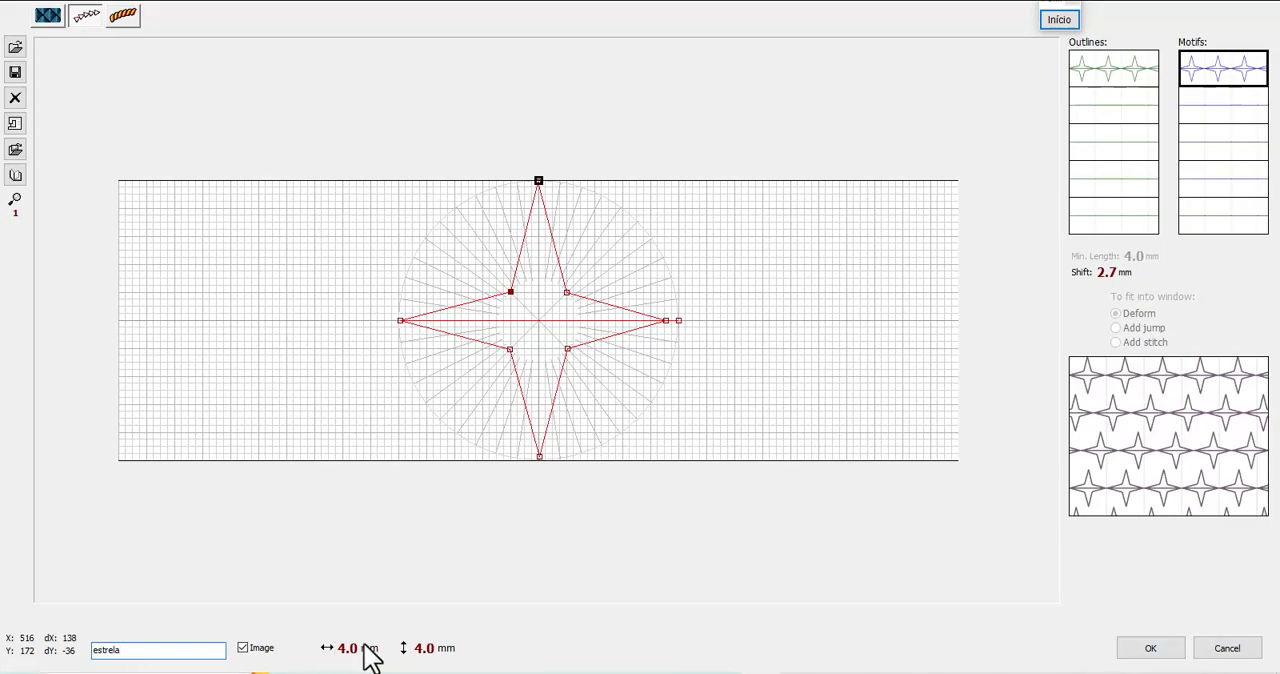
Accept the motif edits and change the five-sided object's Plain Fill to a Motif fill using the user-defined "estrela" motif
click(1168, 648)
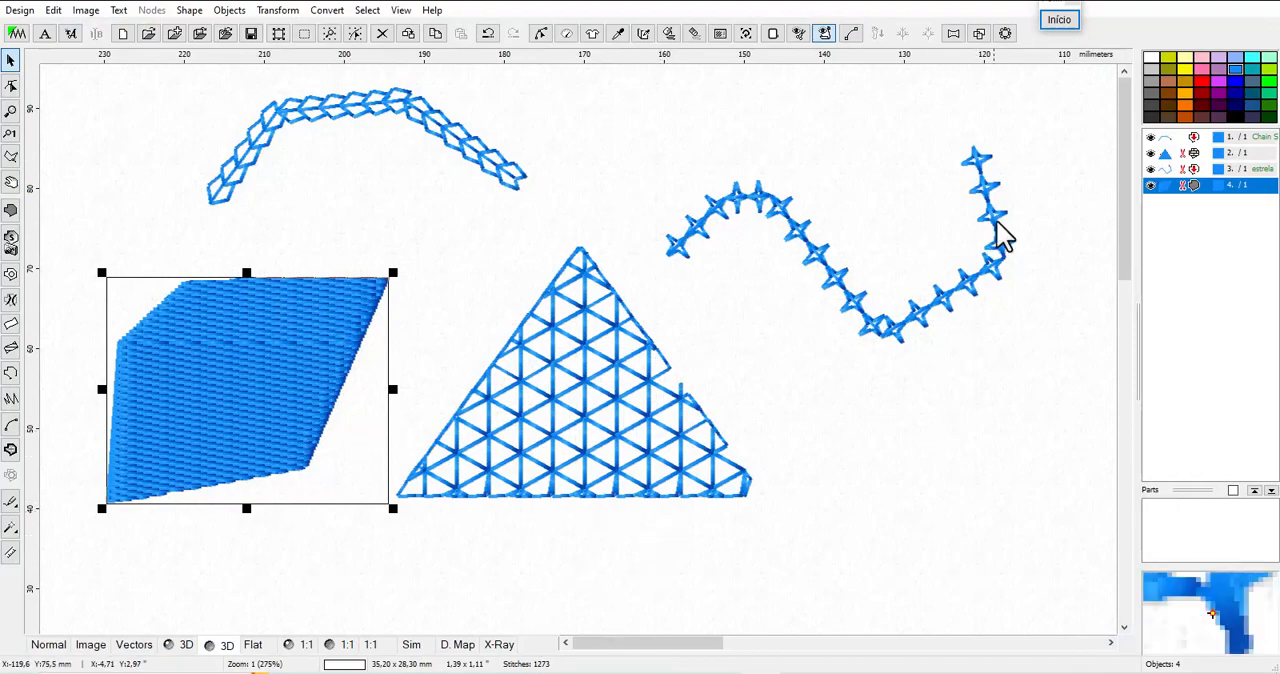
right_click(1168, 192)
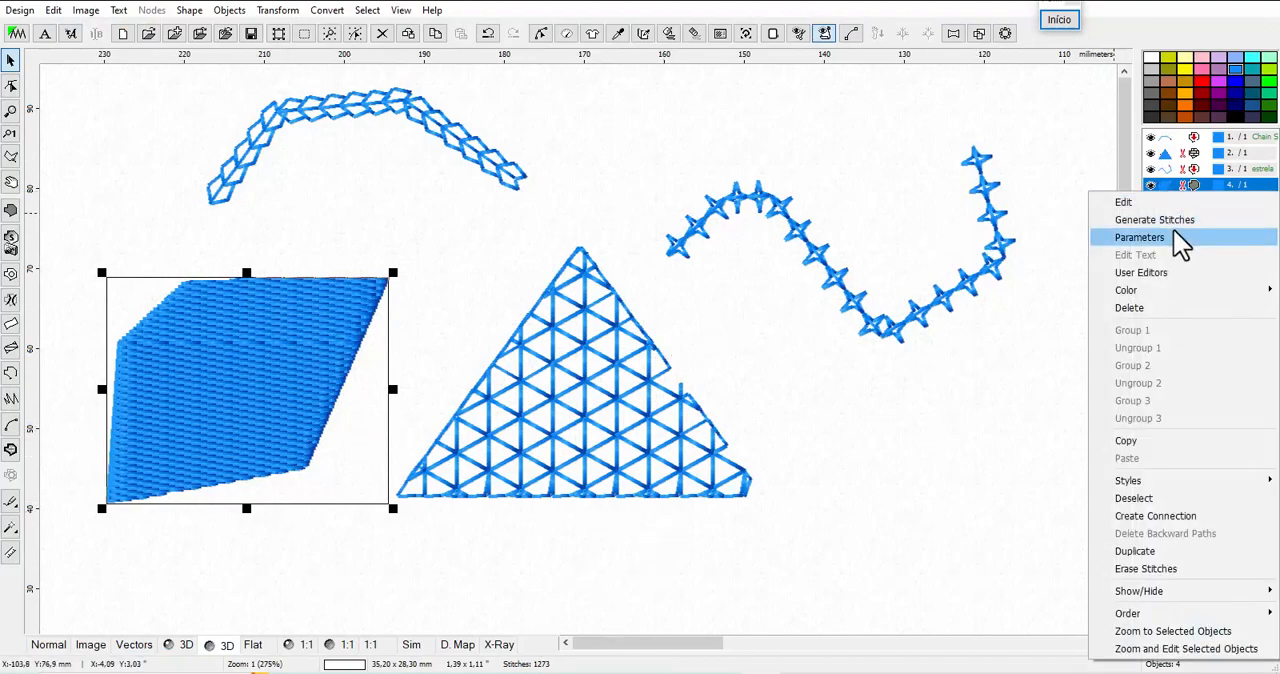
click(1178, 236)
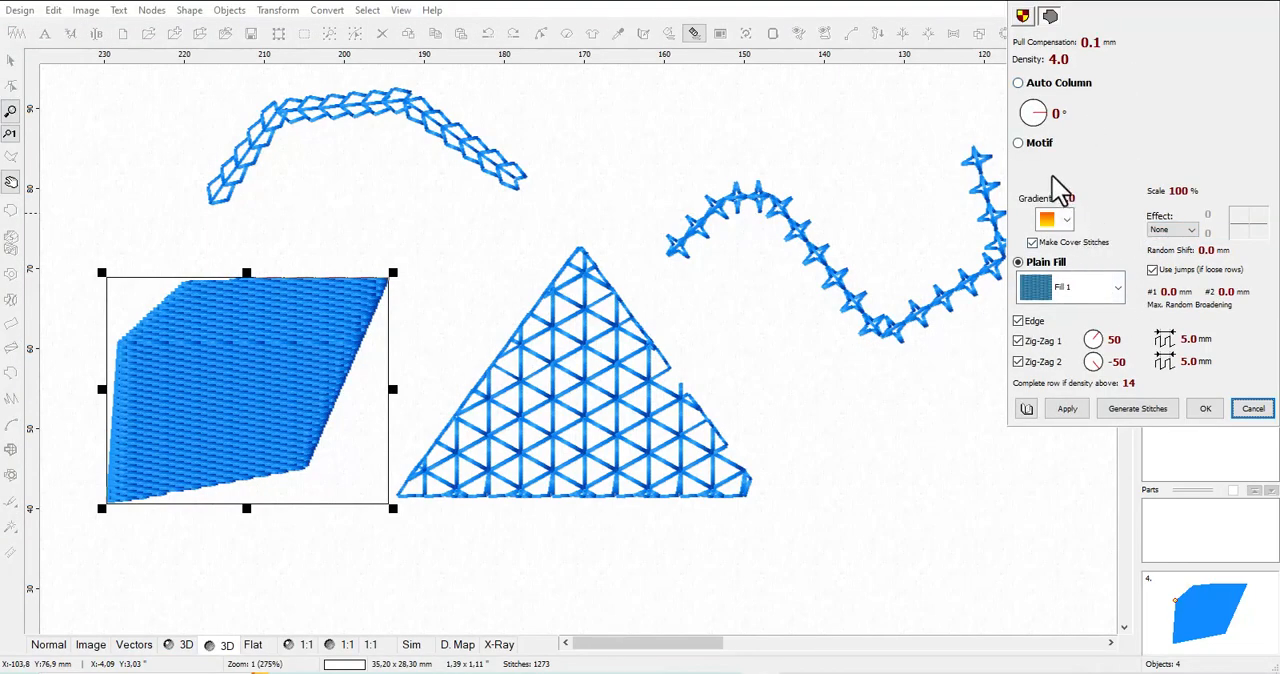
click(1033, 144)
click(1118, 168)
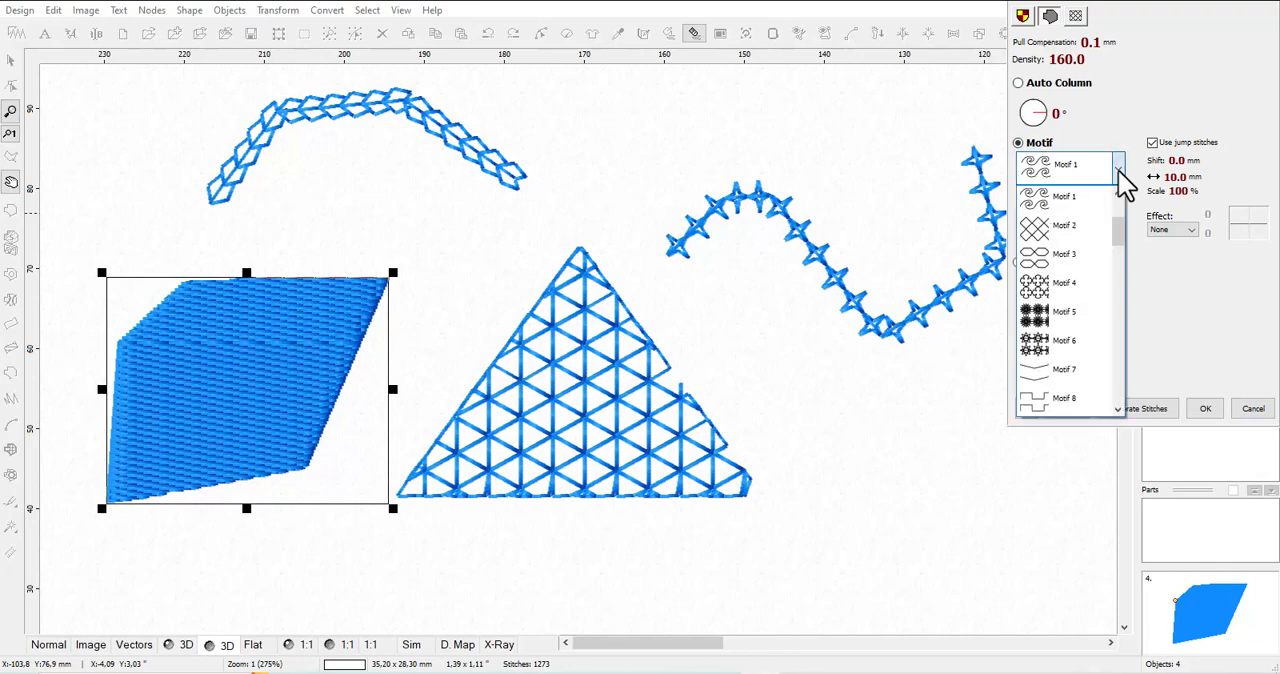
drag(1120, 245, 1120, 206)
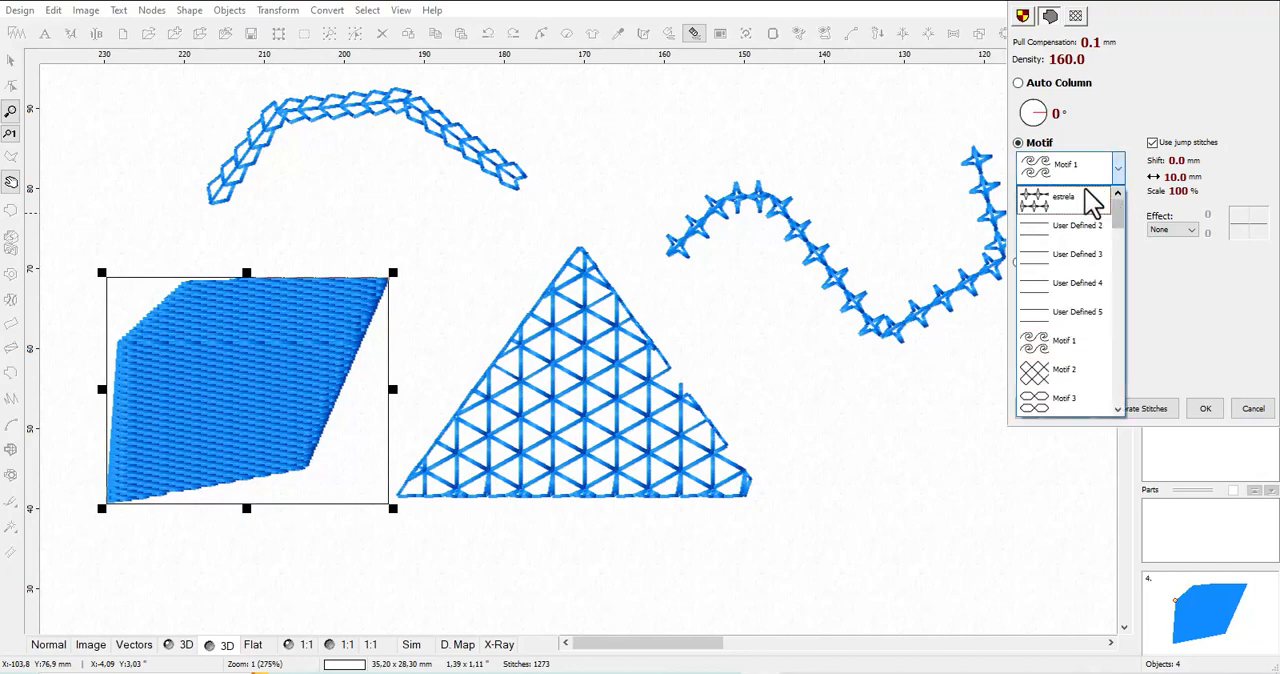
click(1076, 201)
click(1067, 408)
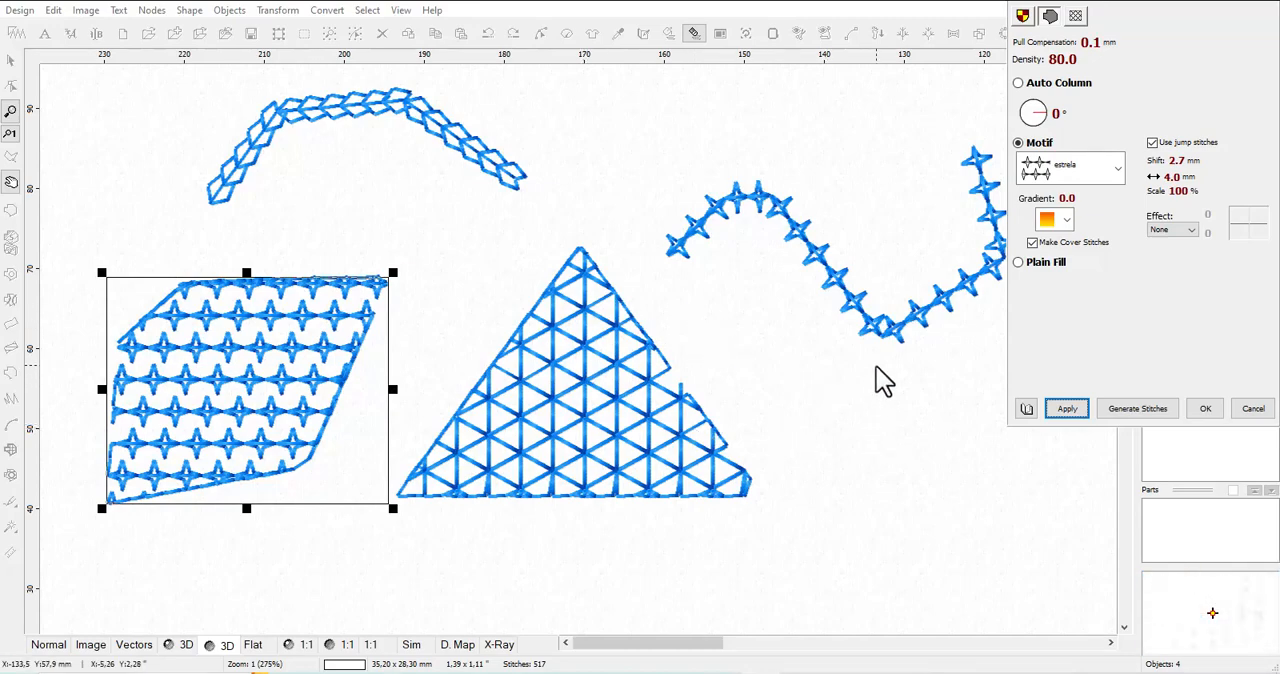
click(1216, 410)
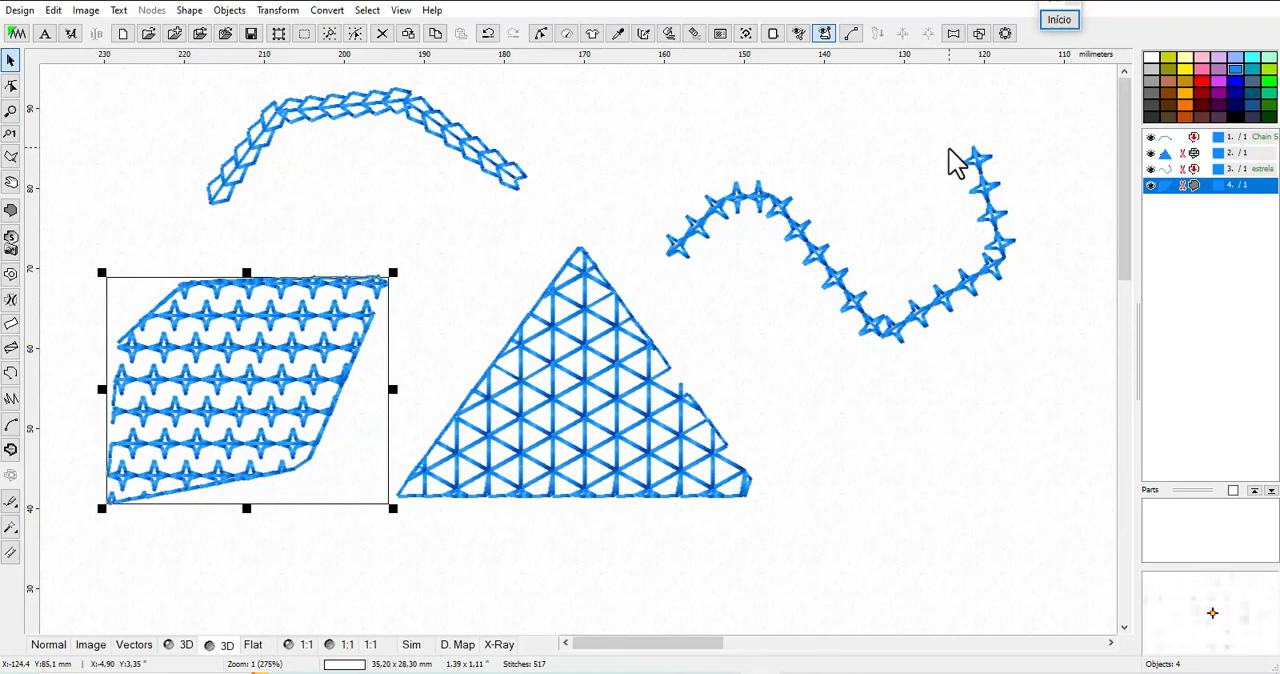
Reopen the user's outline and motif patterns and compare the first and second slots of the Outlines and Motifs lists
click(724, 35)
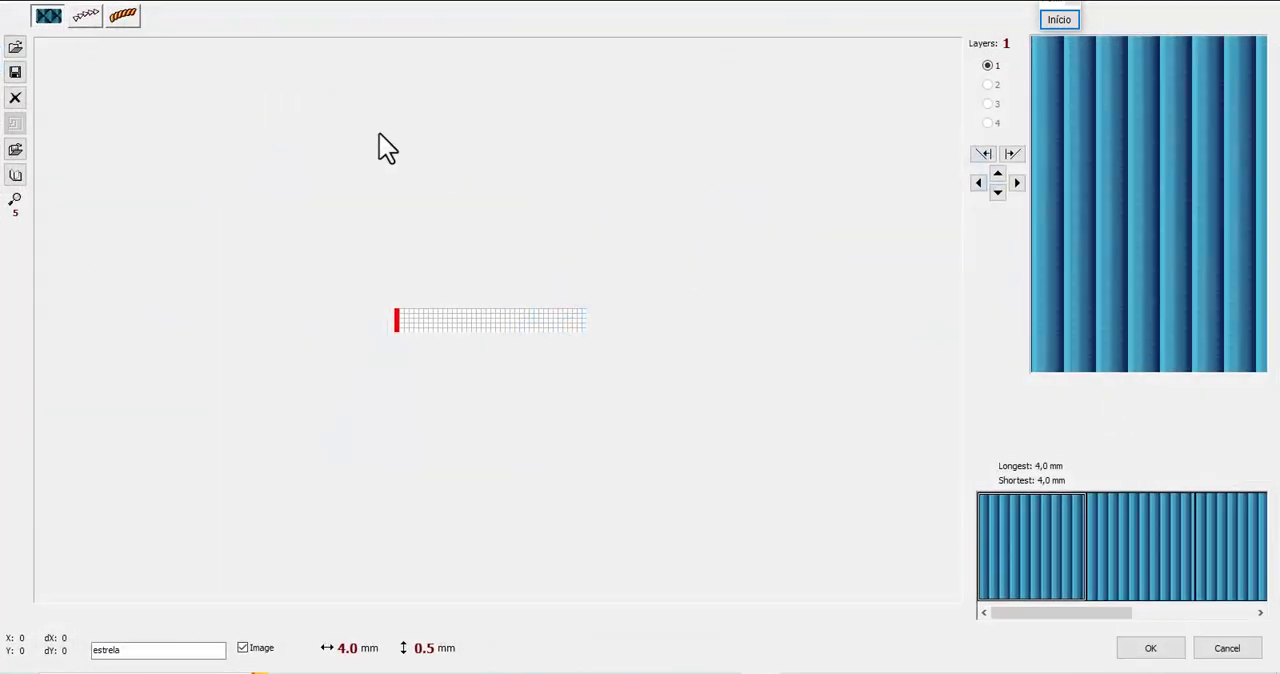
click(84, 22)
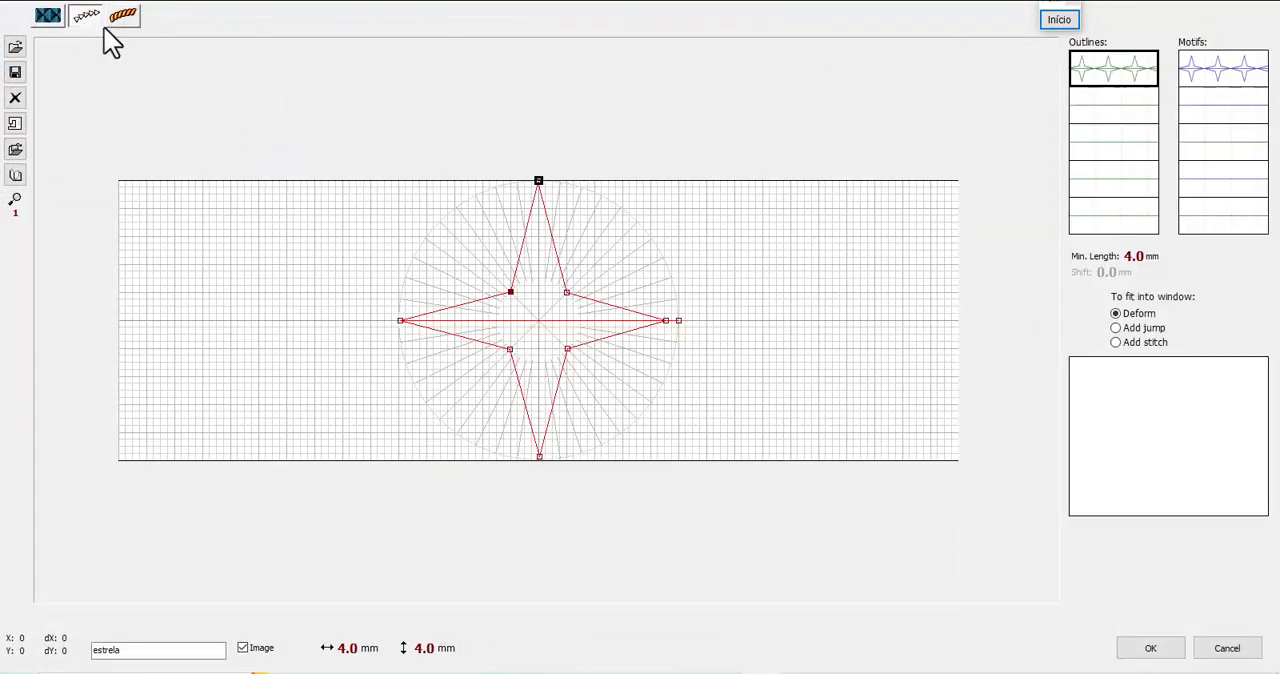
click(1222, 80)
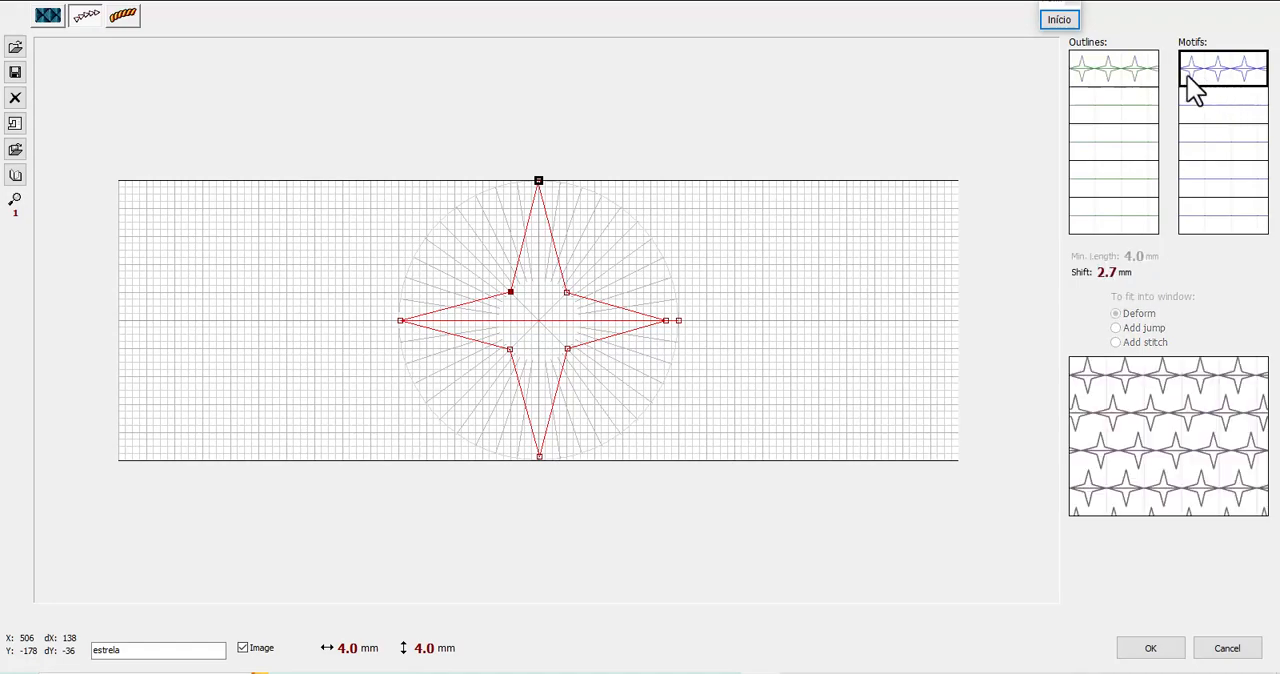
click(1116, 88)
click(1234, 80)
click(1114, 91)
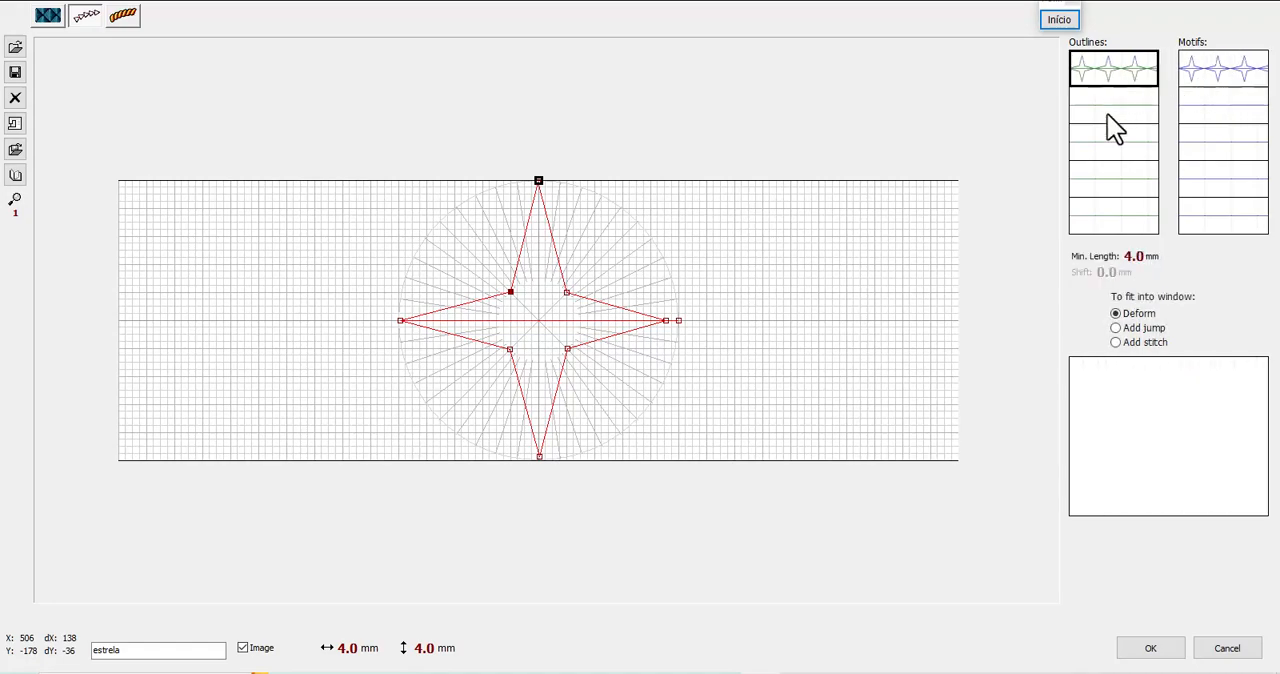
click(1108, 114)
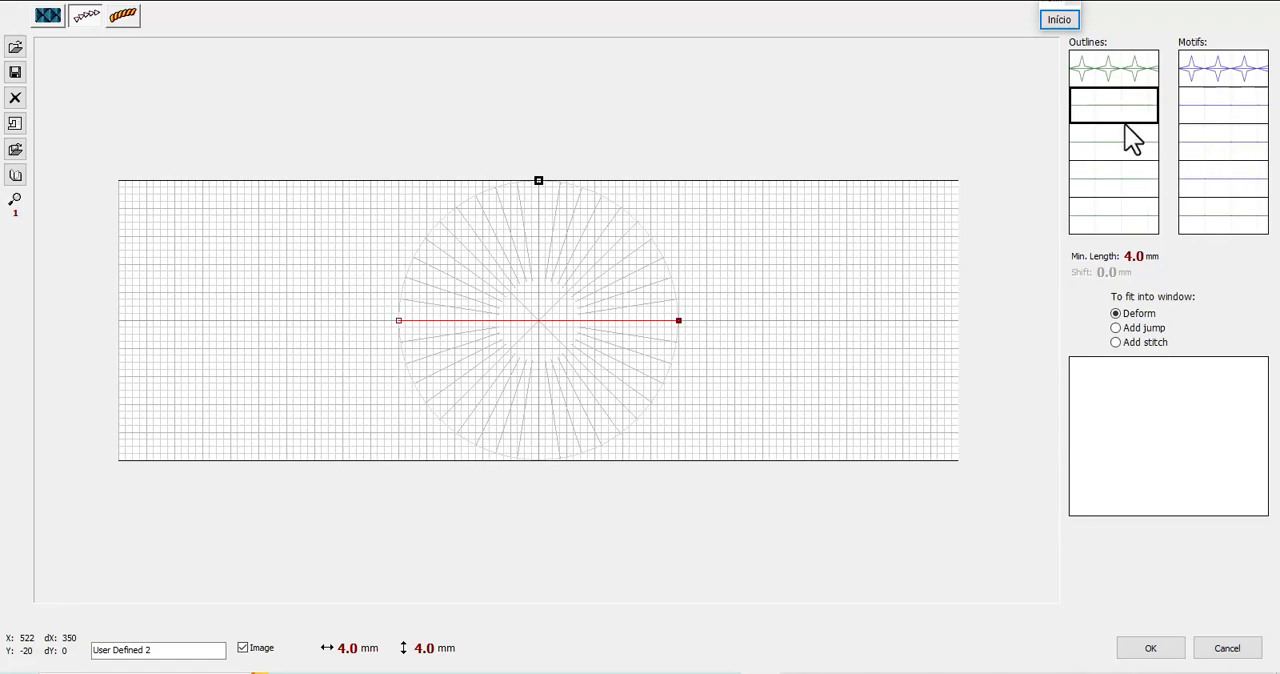
click(1100, 76)
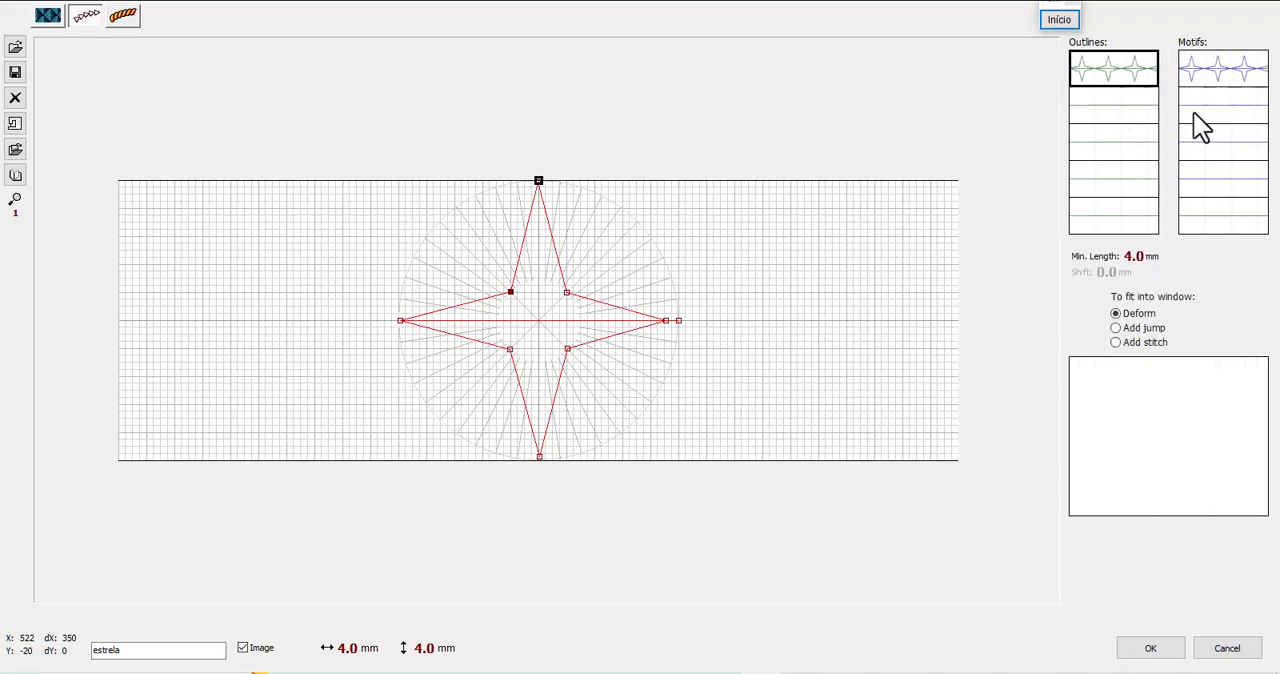
click(1135, 113)
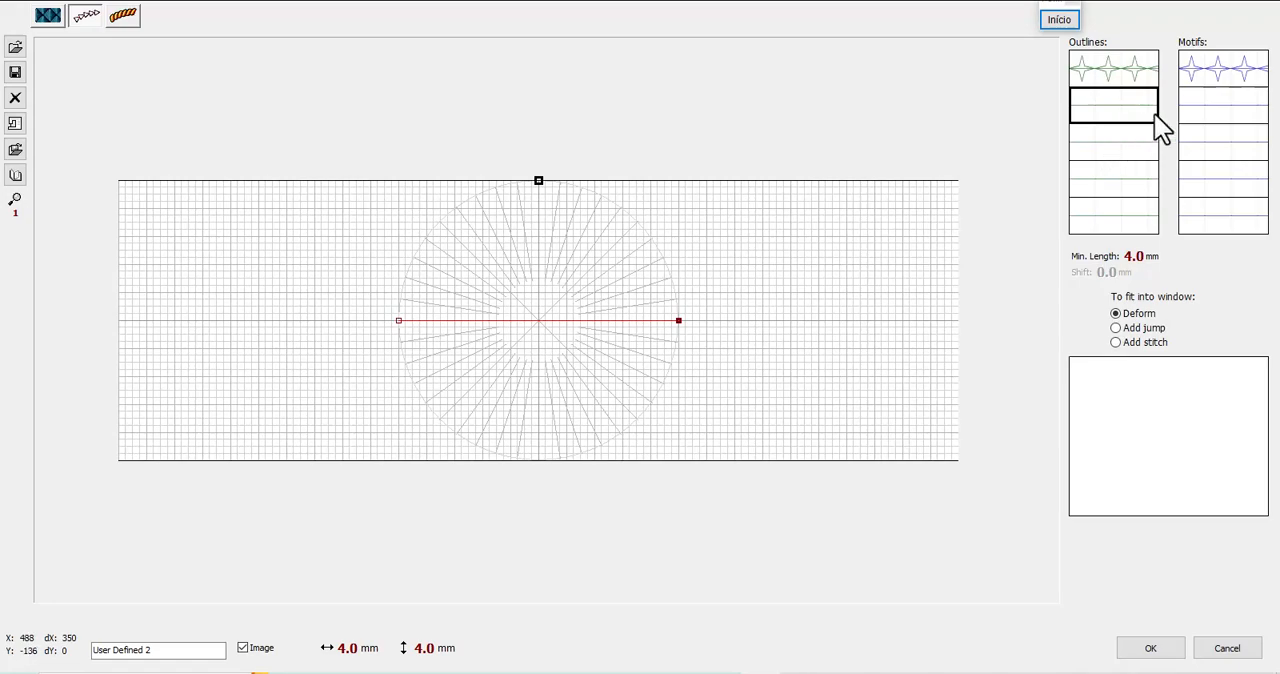
click(1226, 118)
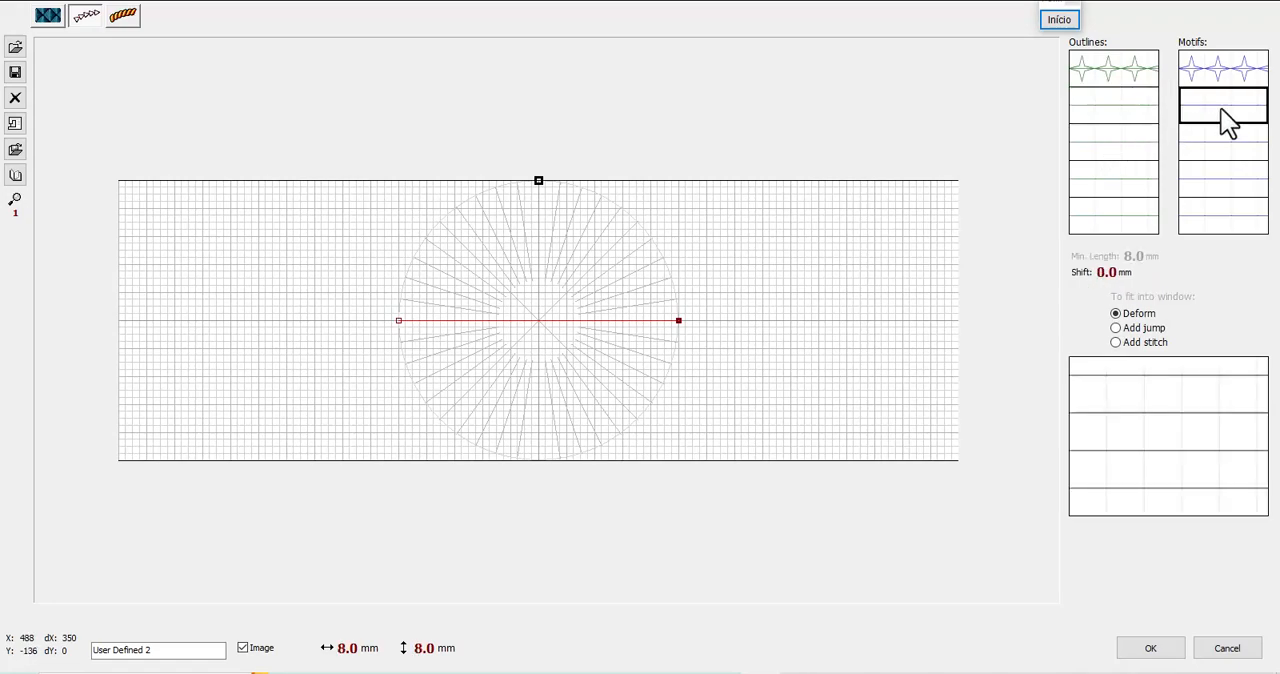
Load MO0004.ESM (Motif 4) from the PATTERNS folder into the second outline slot
click(1134, 116)
double_click(1130, 118)
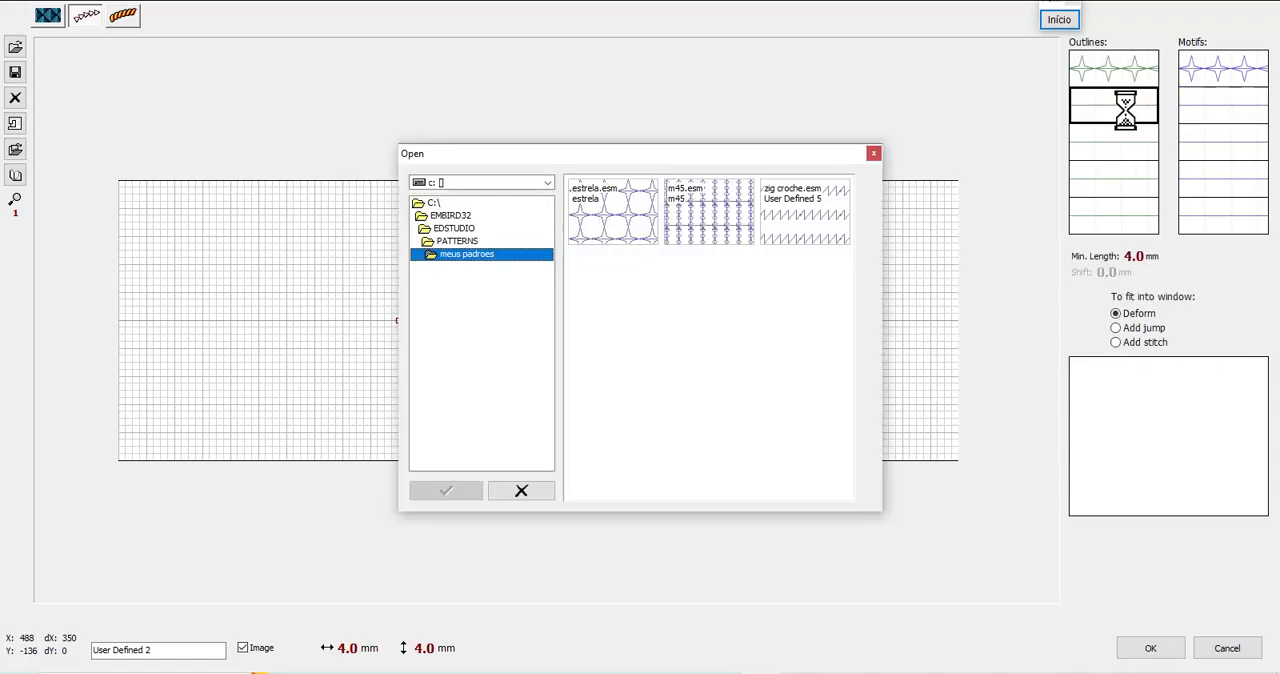
click(467, 243)
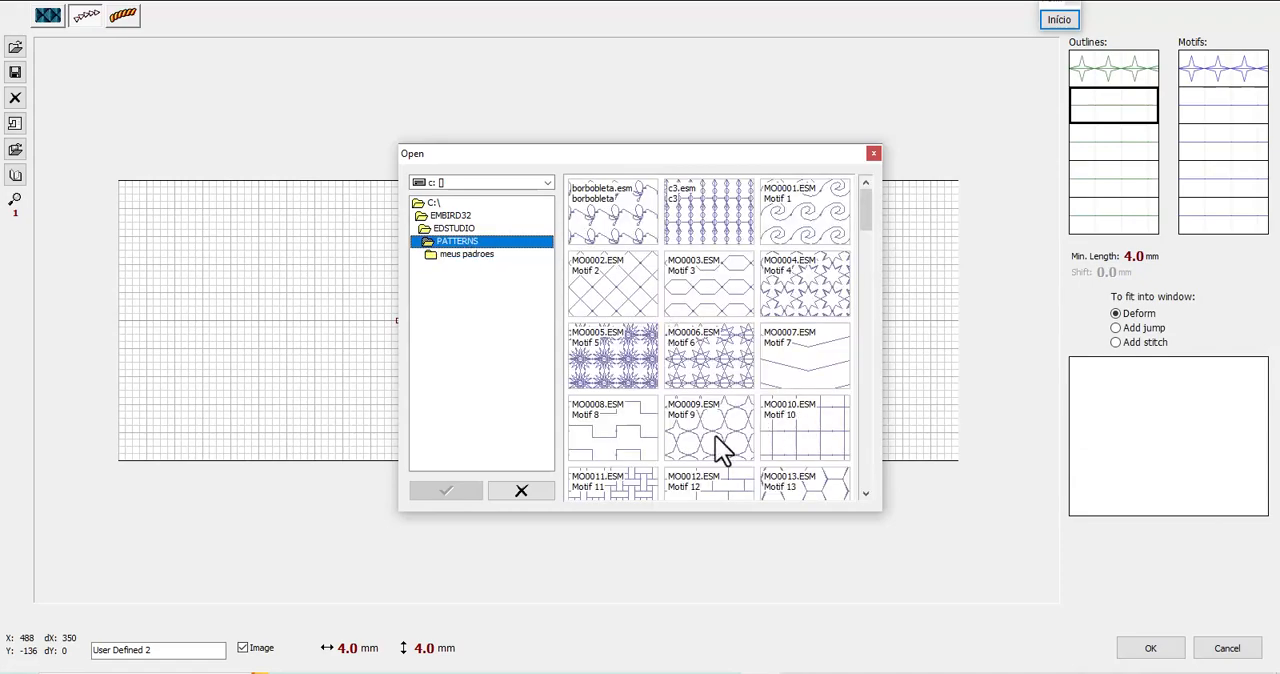
click(841, 293)
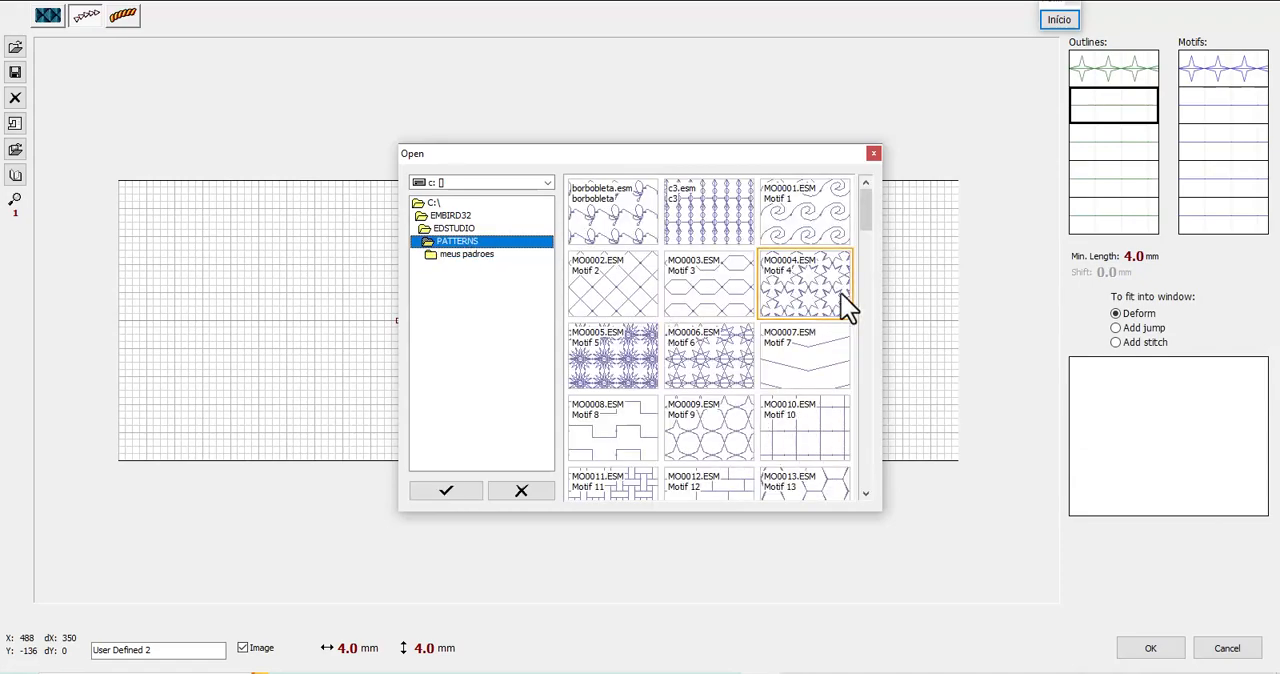
double_click(840, 294)
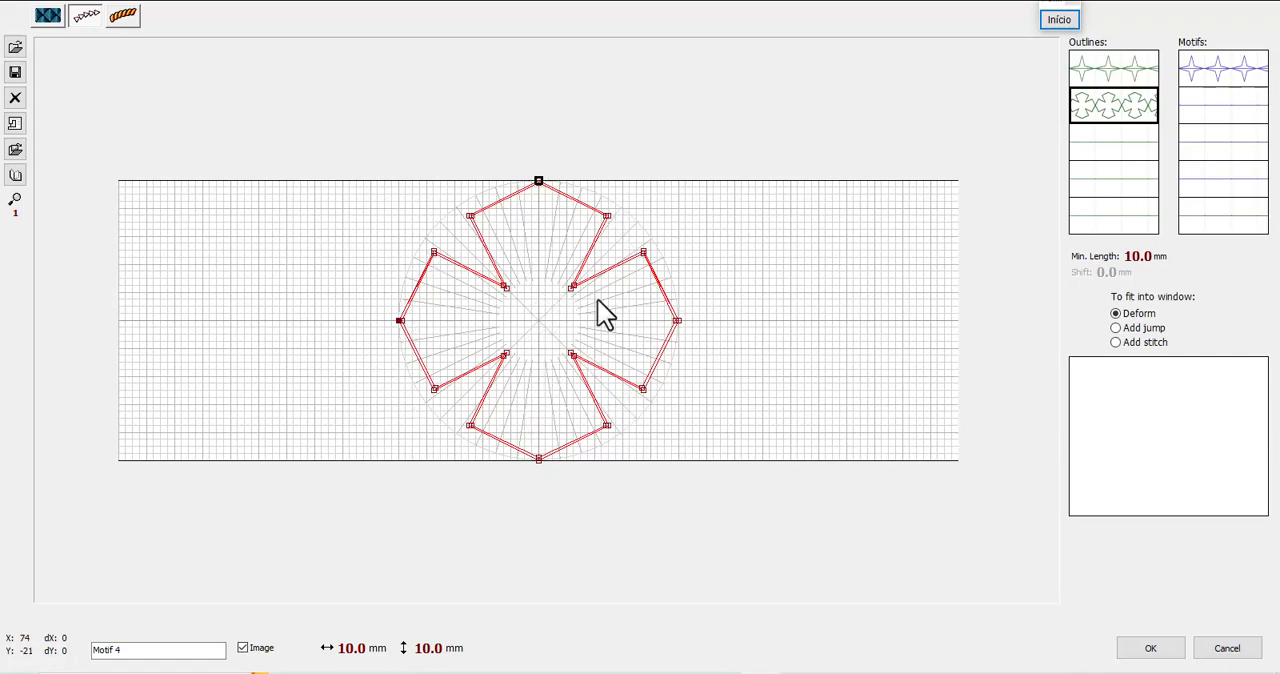
Replace the pattern in the second outline slot with FRA_002 from the PATTERNS folder
double_click(1122, 118)
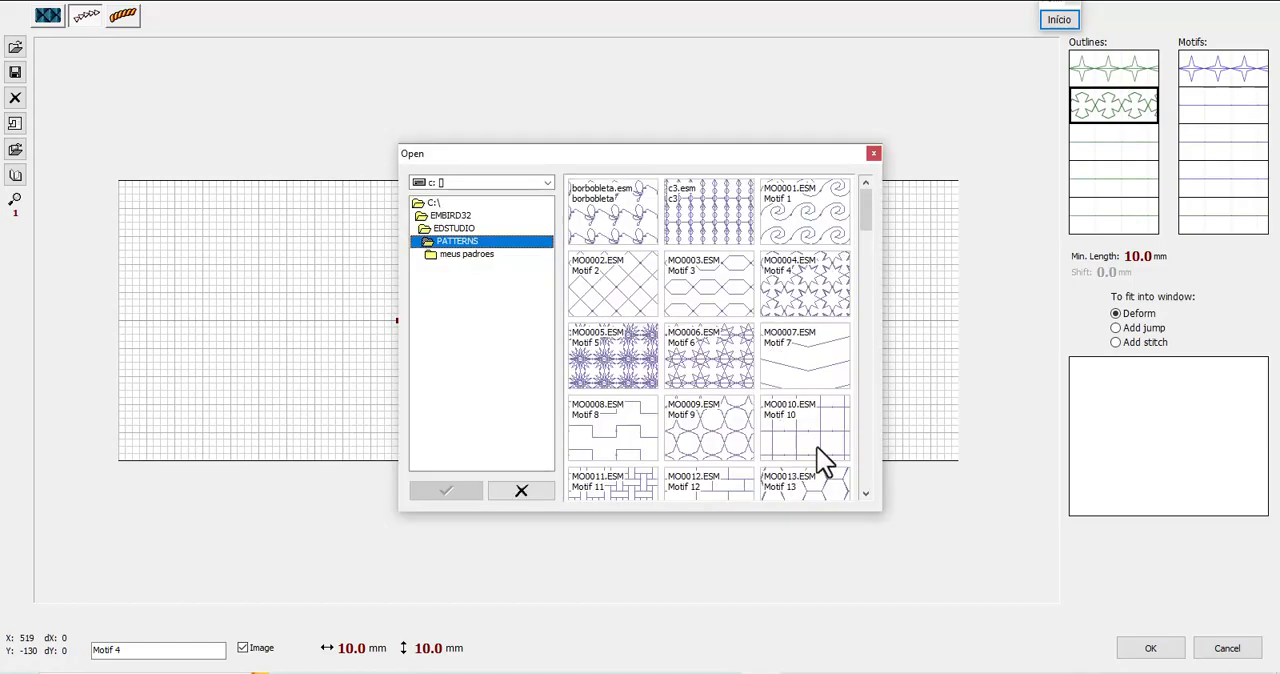
drag(867, 225, 857, 304)
double_click(714, 337)
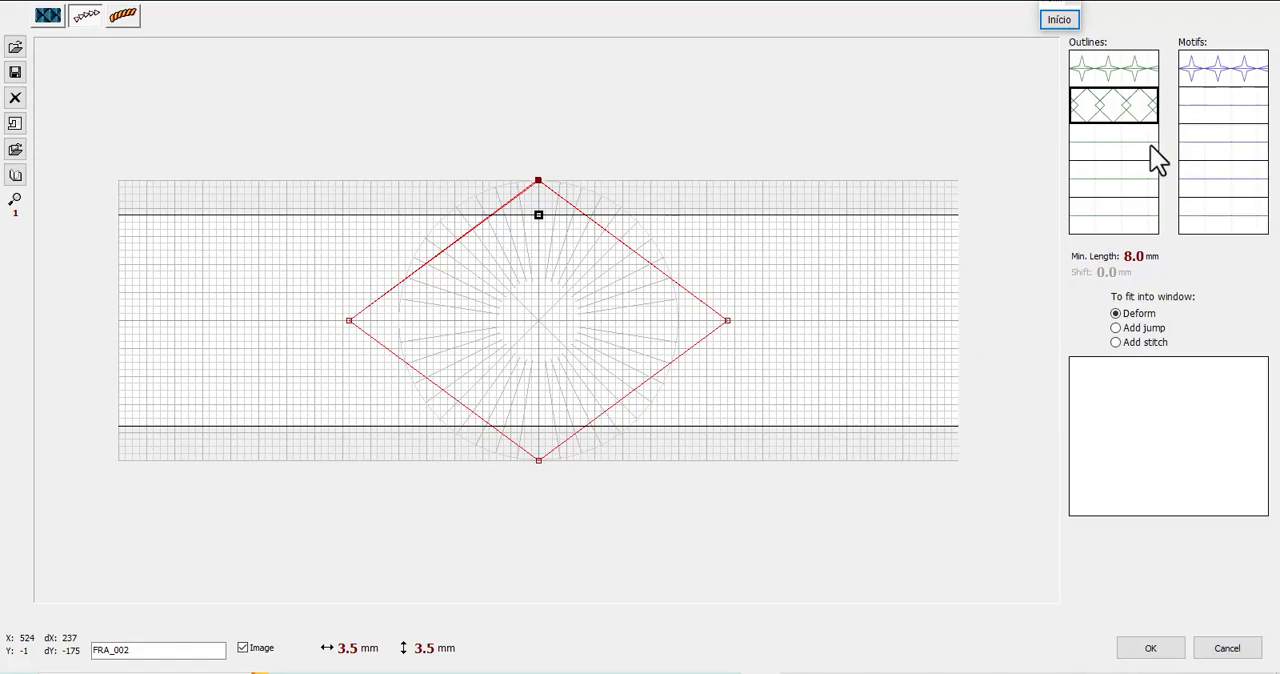
Load MO0051.esm (FRA_018) from the PATTERNS folder into the second outline slot
double_click(1124, 112)
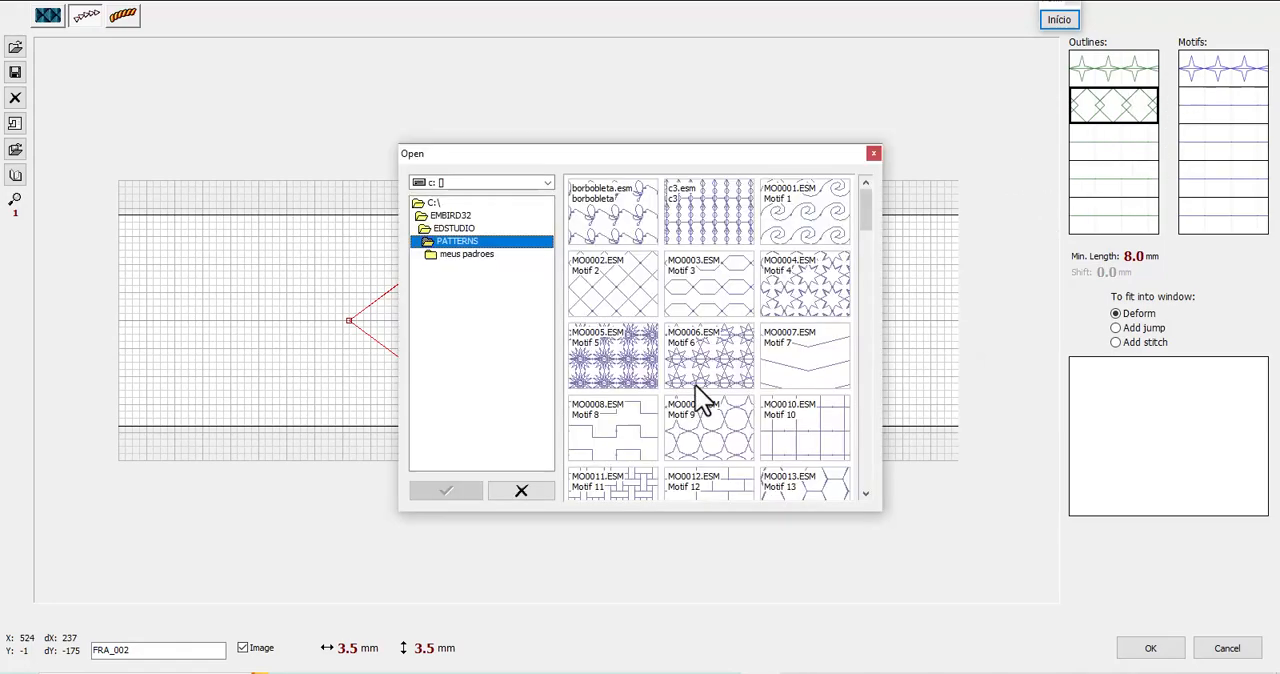
drag(856, 219, 884, 364)
click(742, 424)
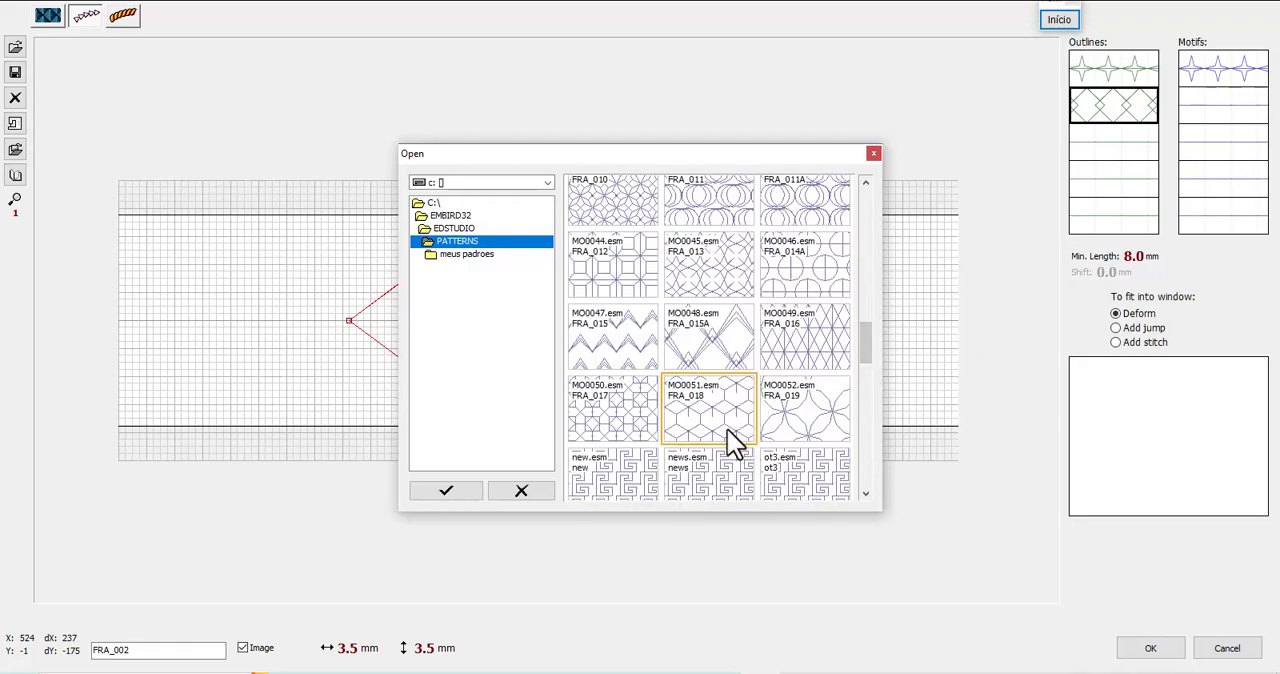
double_click(727, 429)
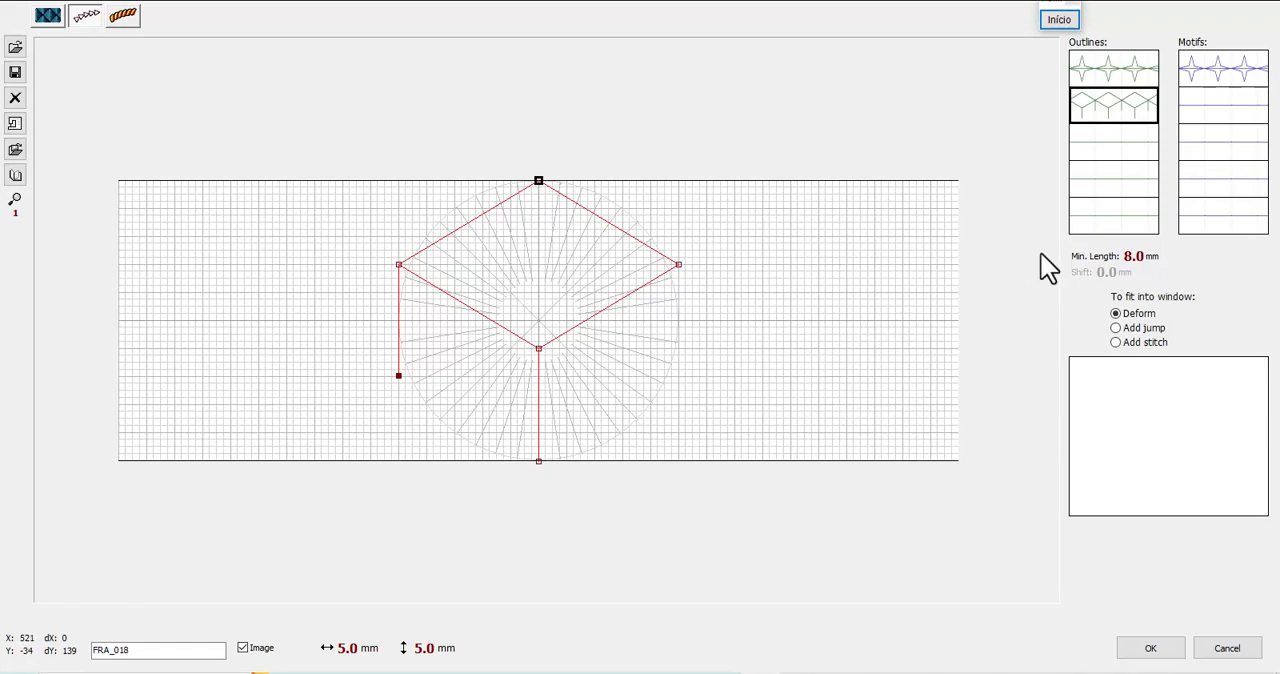
Narrow the height band of the "estrela" outline to about a third of the star's height and accept the pattern edits
click(1130, 78)
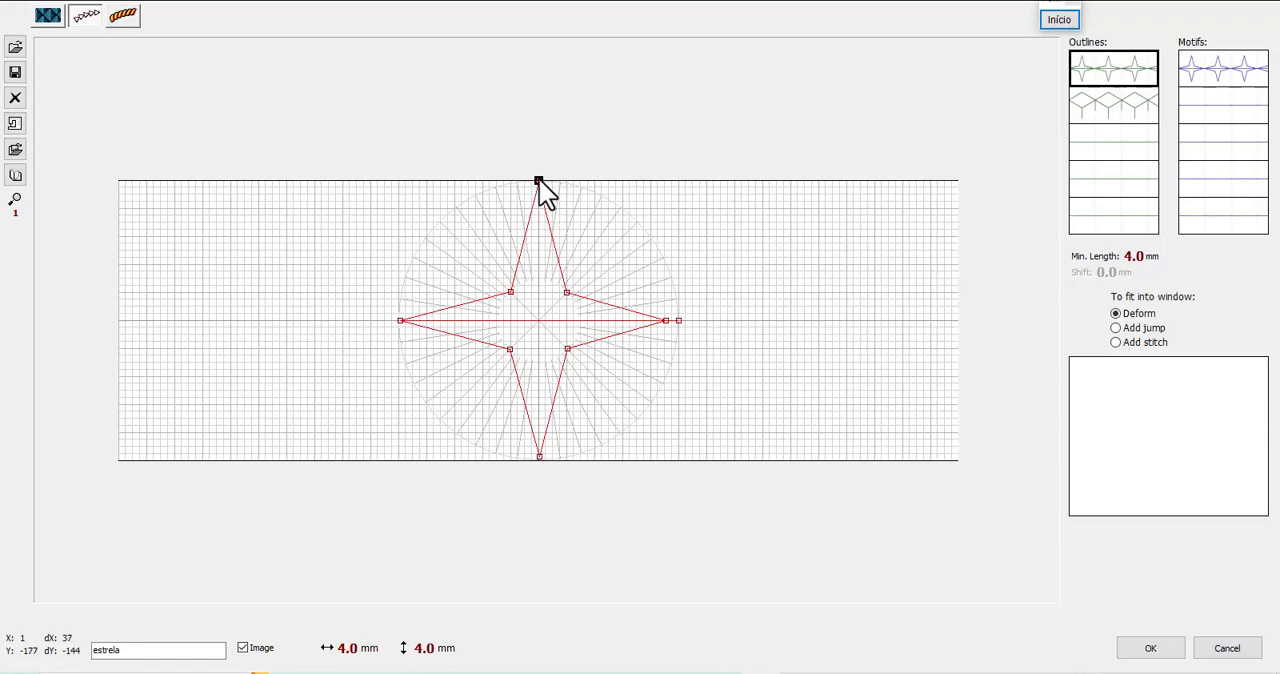
drag(540, 182, 539, 181)
scroll(538, 180, up, 1)
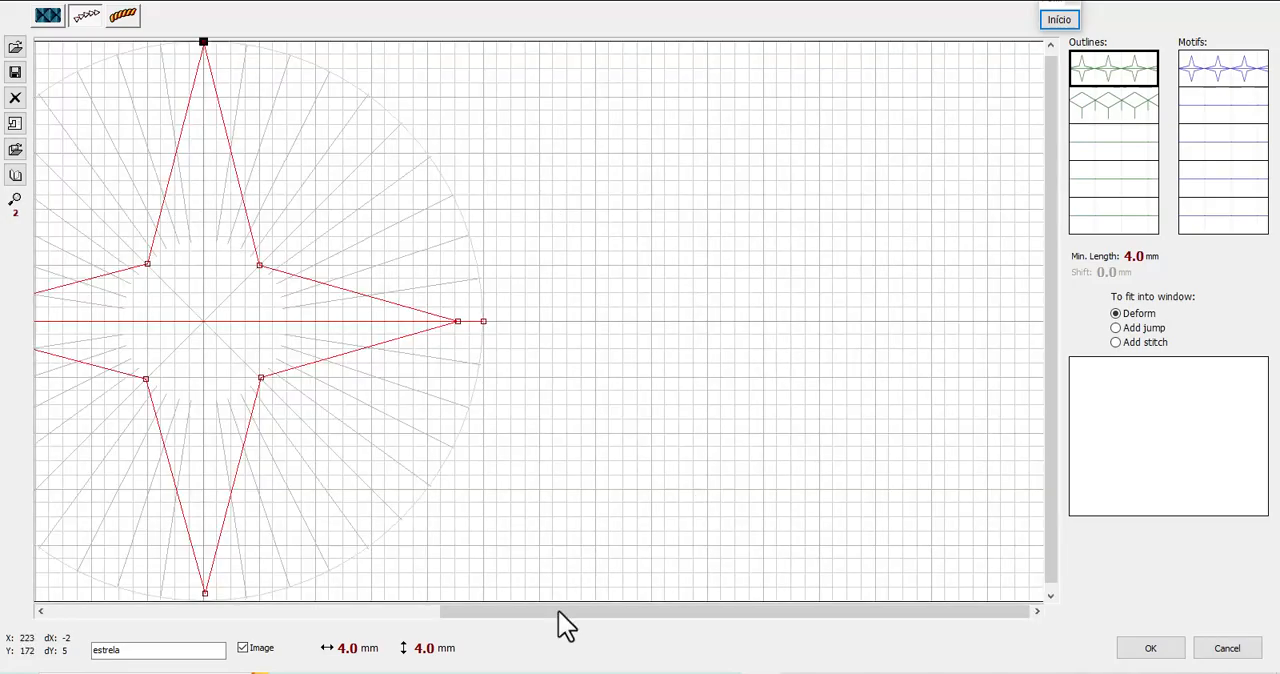
drag(630, 612, 489, 612)
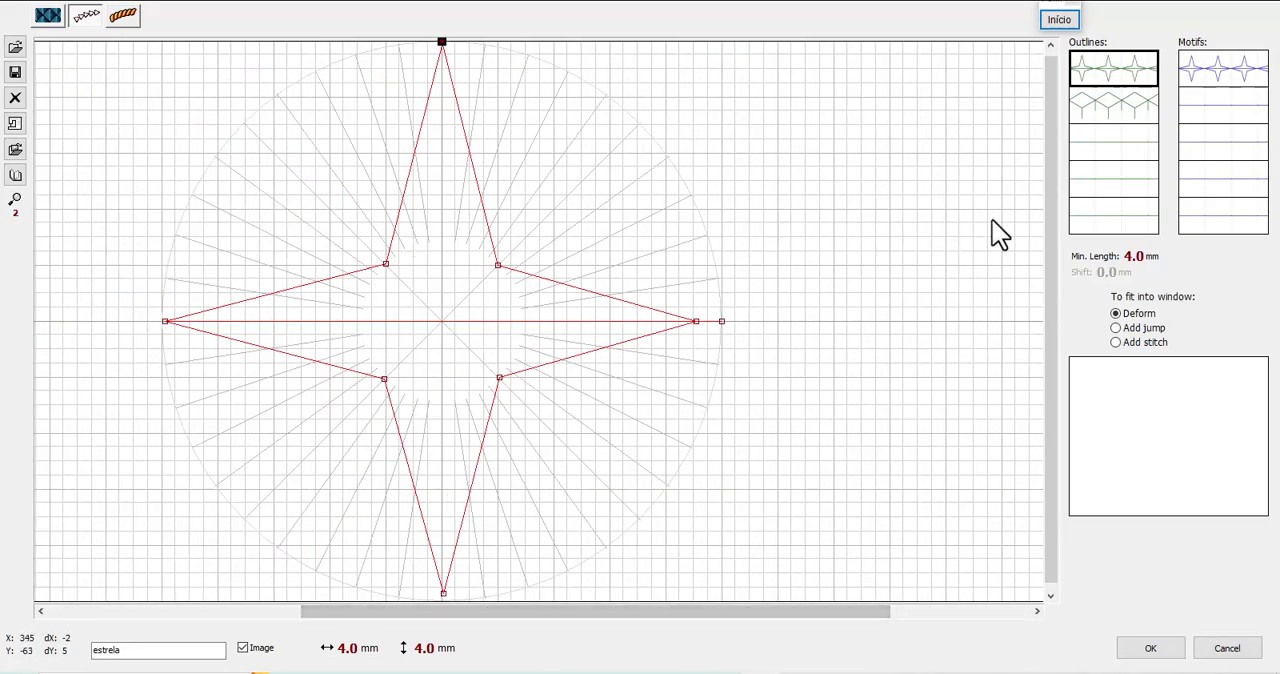
drag(1052, 165, 718, 81)
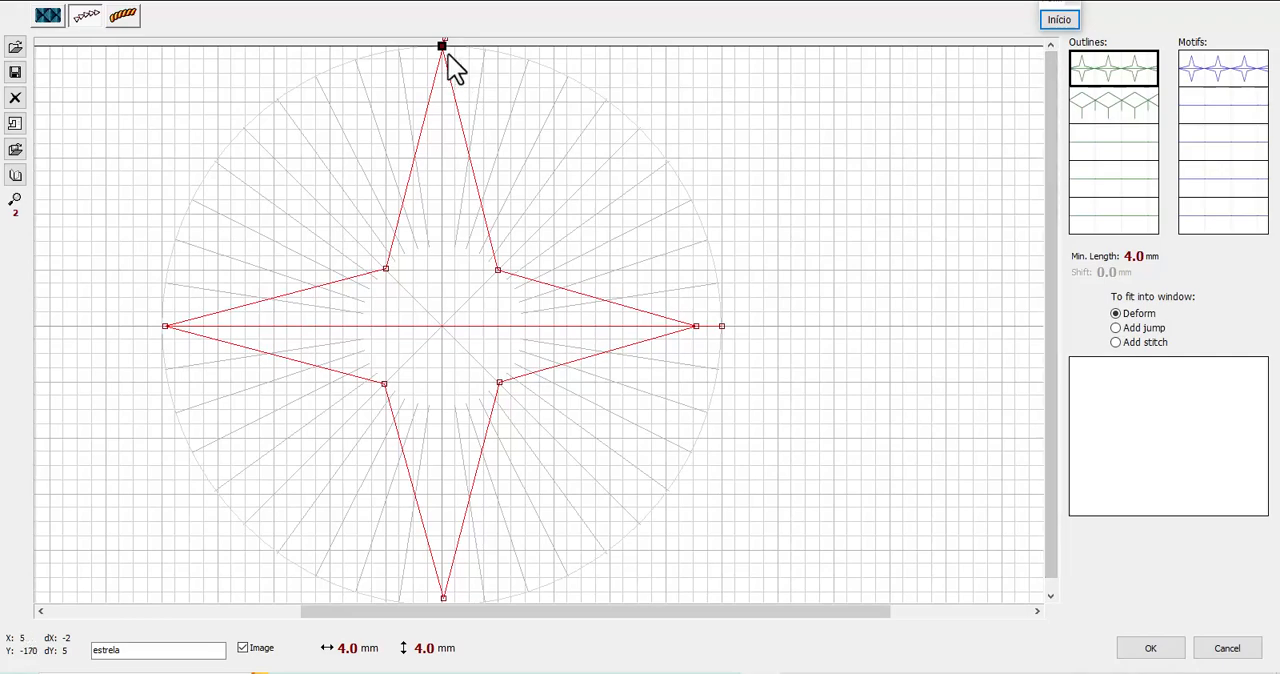
drag(445, 40, 480, 240)
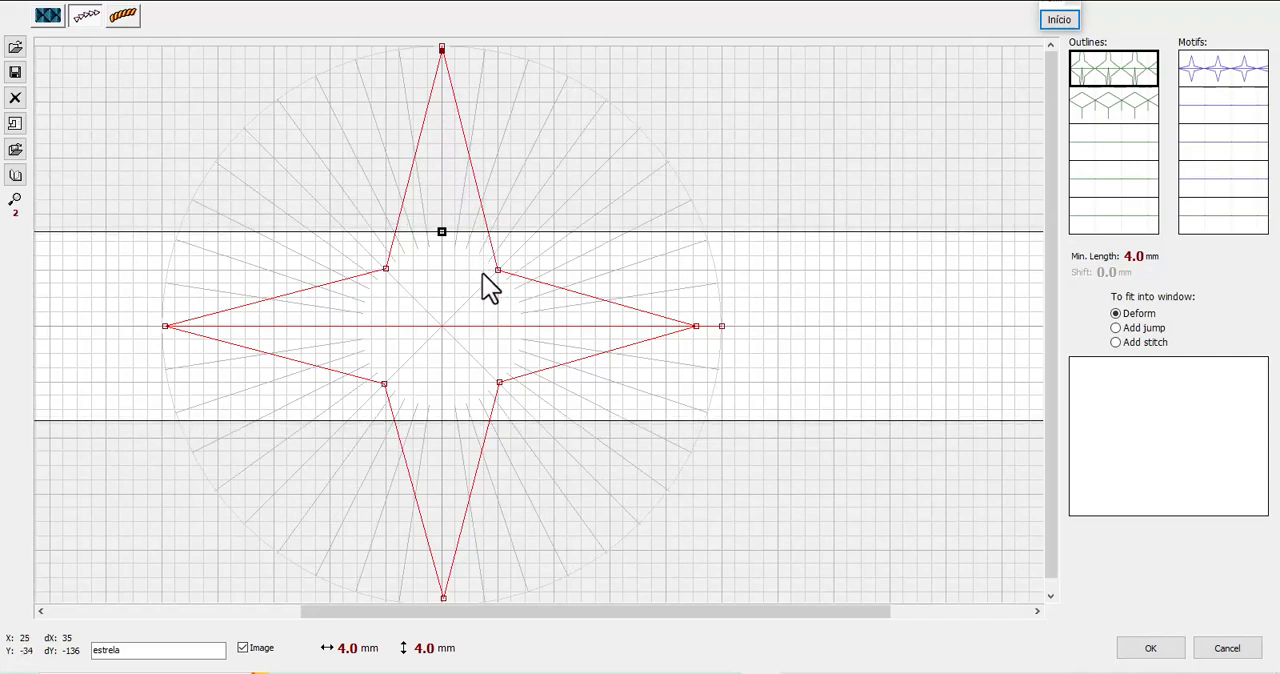
mouse_move(482, 273)
mouse_down()
mouse_move(485, 226)
mouse_move(480, 279)
mouse_up()
click(1146, 648)
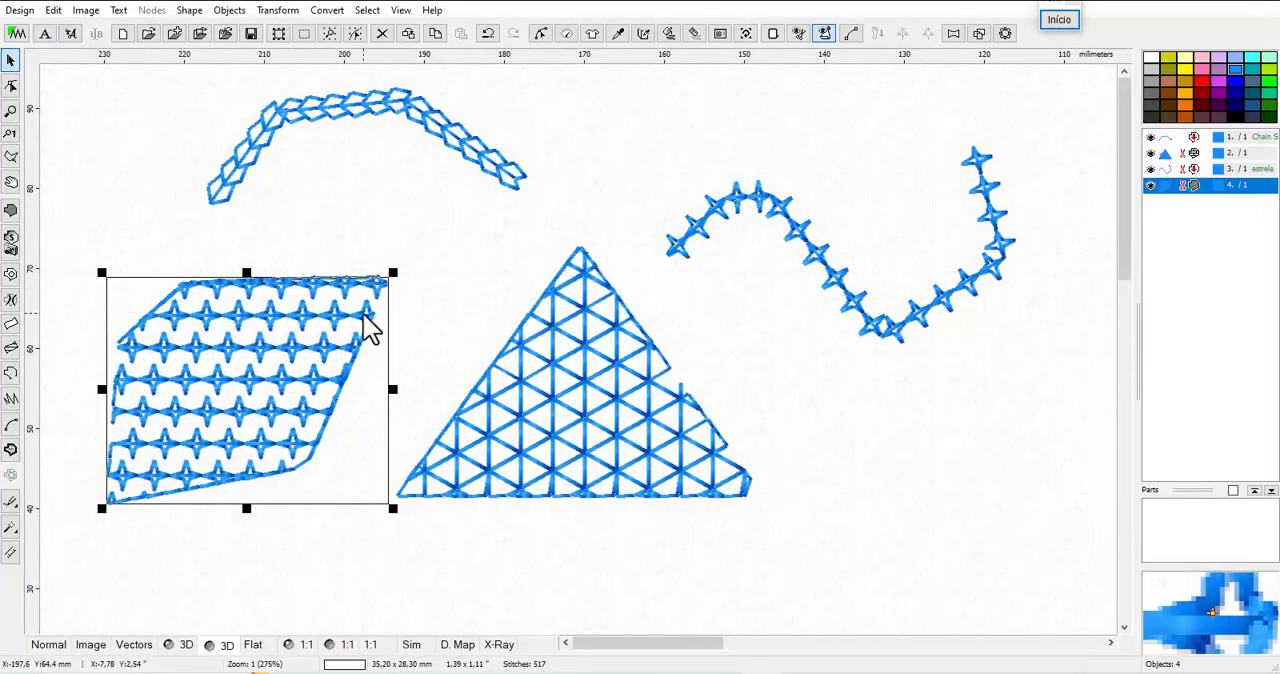
Reapply the edited "estrela" outline sample to the wavy line object at 4.0 mm width and accept its parameters
click(785, 220)
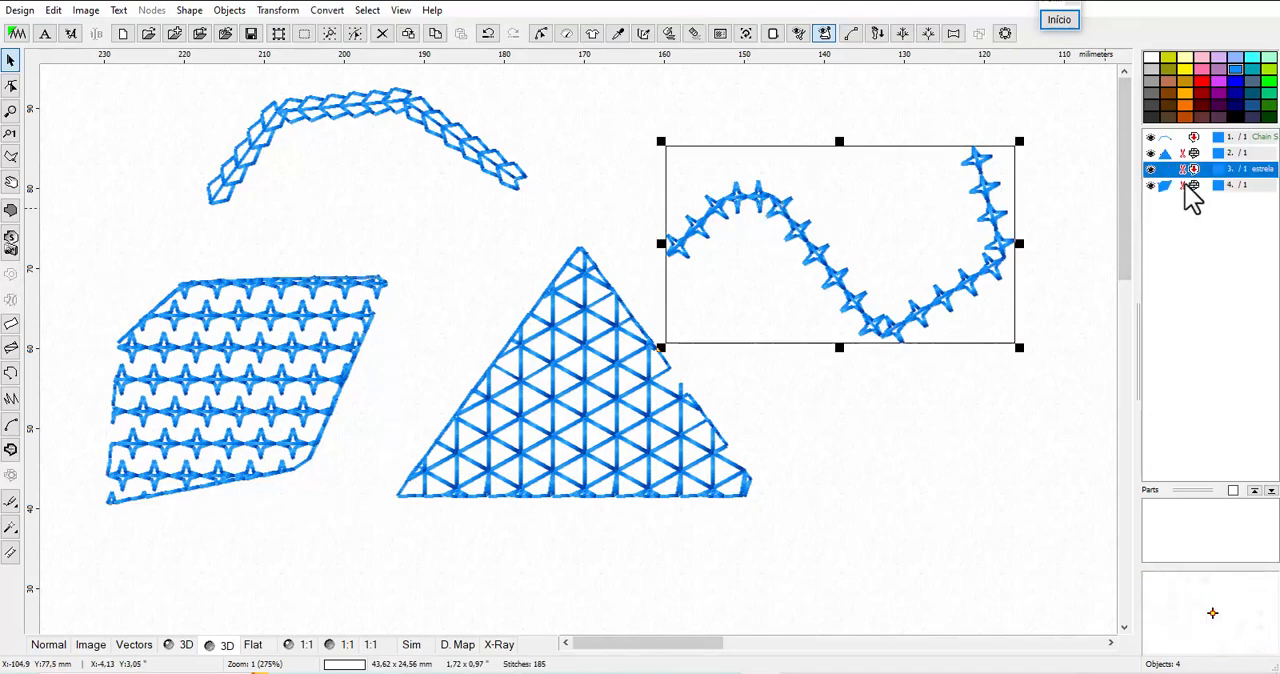
right_click(1192, 172)
click(1183, 217)
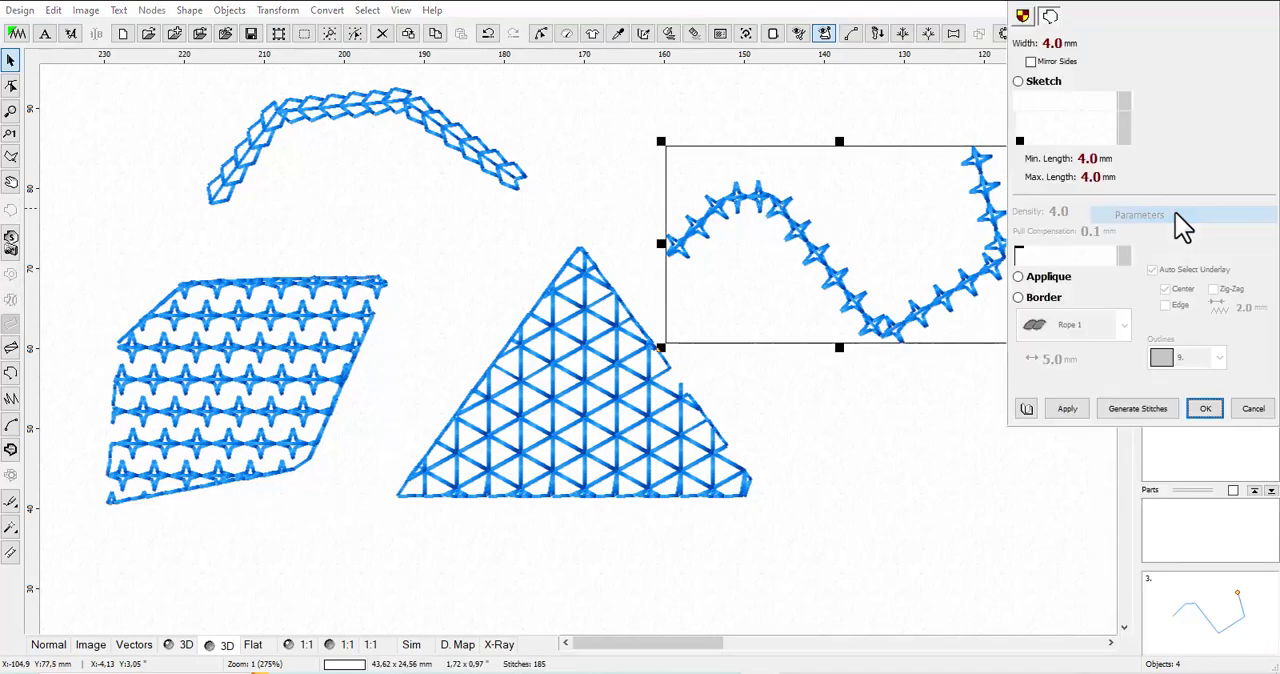
click(1093, 132)
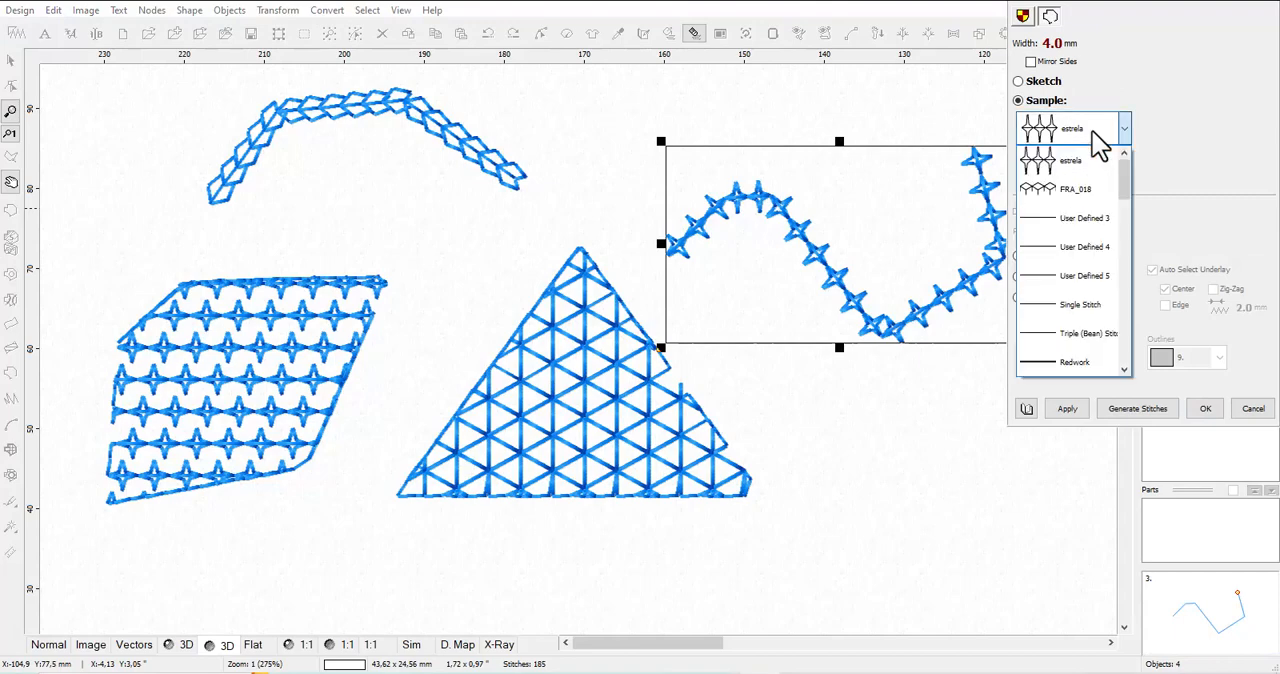
click(1094, 134)
click(1070, 410)
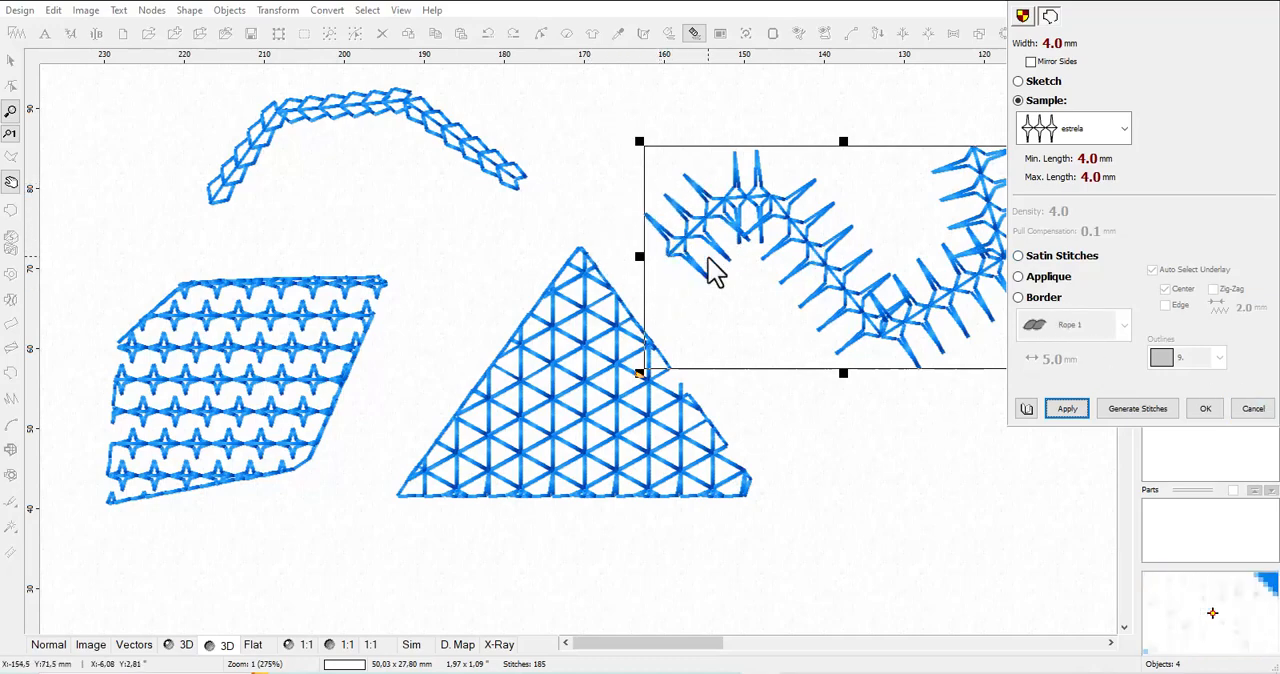
click(1212, 412)
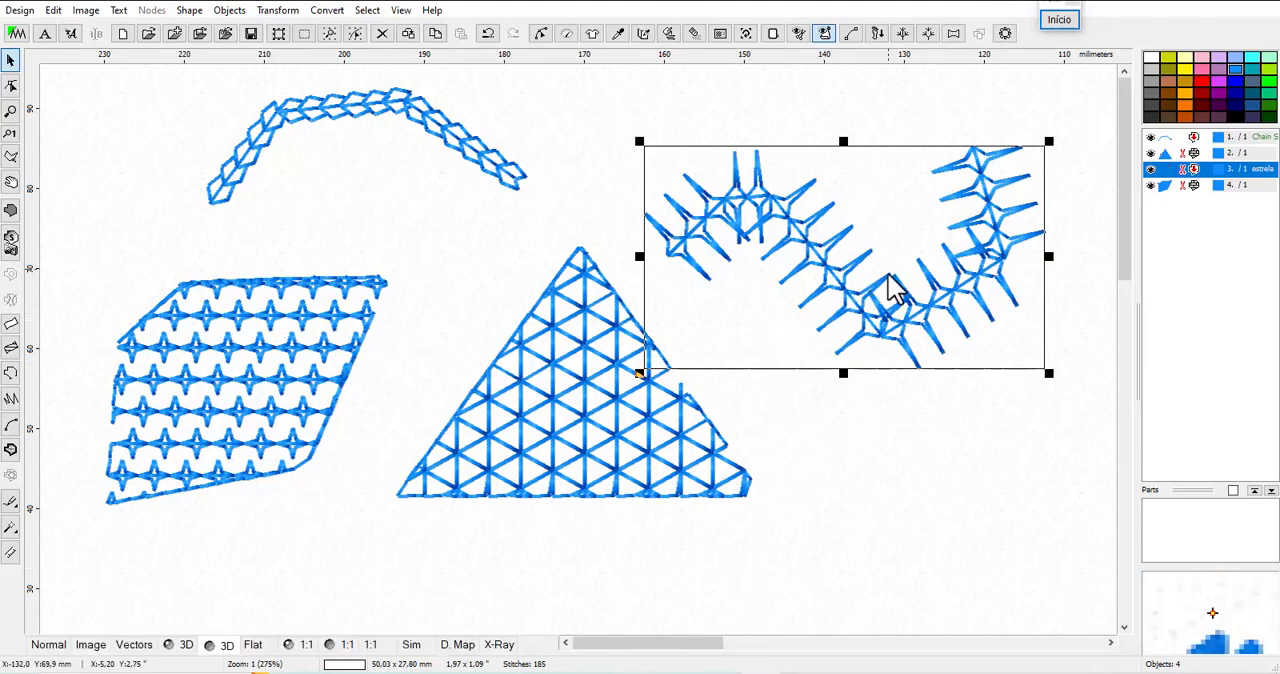
Reopen the "estrela" outline pattern and widen its height band to nearly the star's full height, keeping the Deform fitting option
click(722, 36)
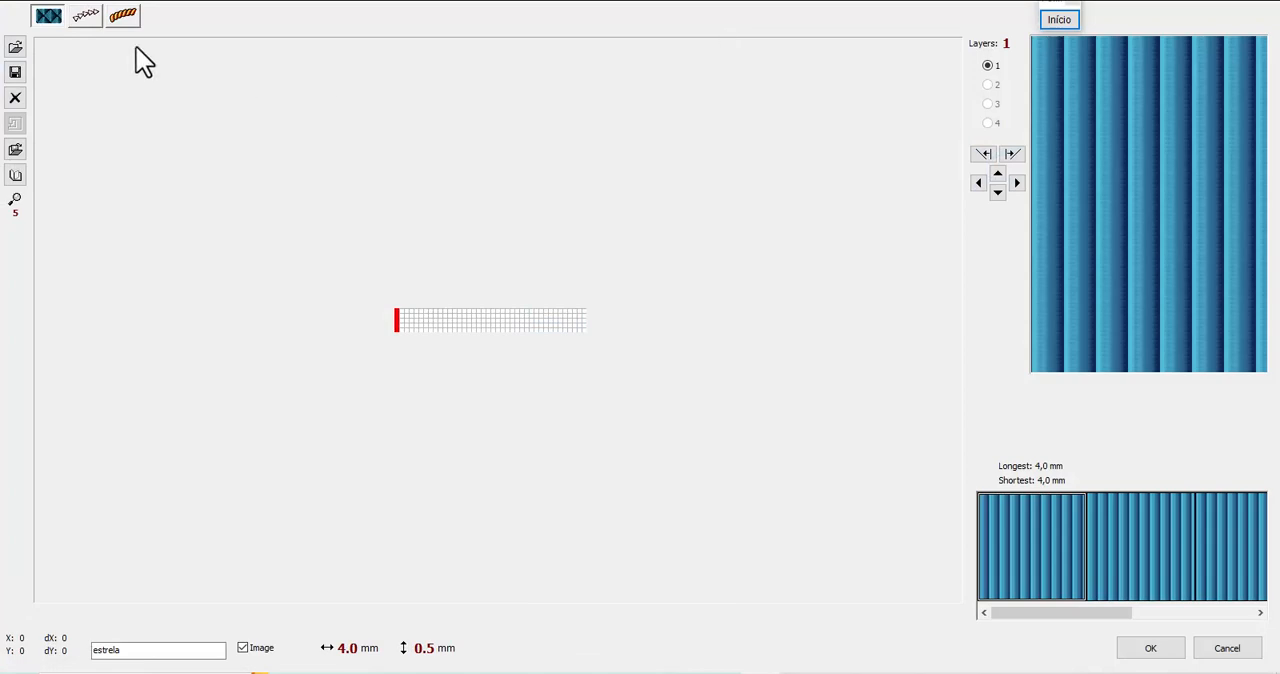
click(88, 17)
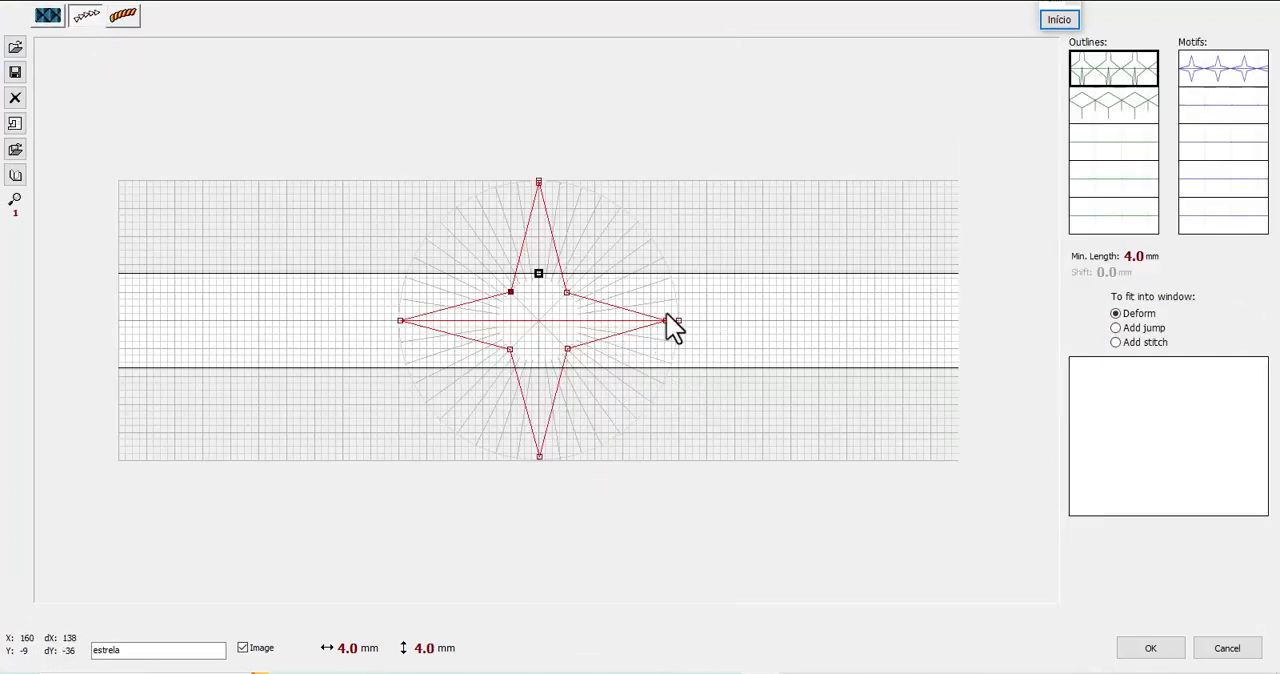
drag(537, 271, 539, 238)
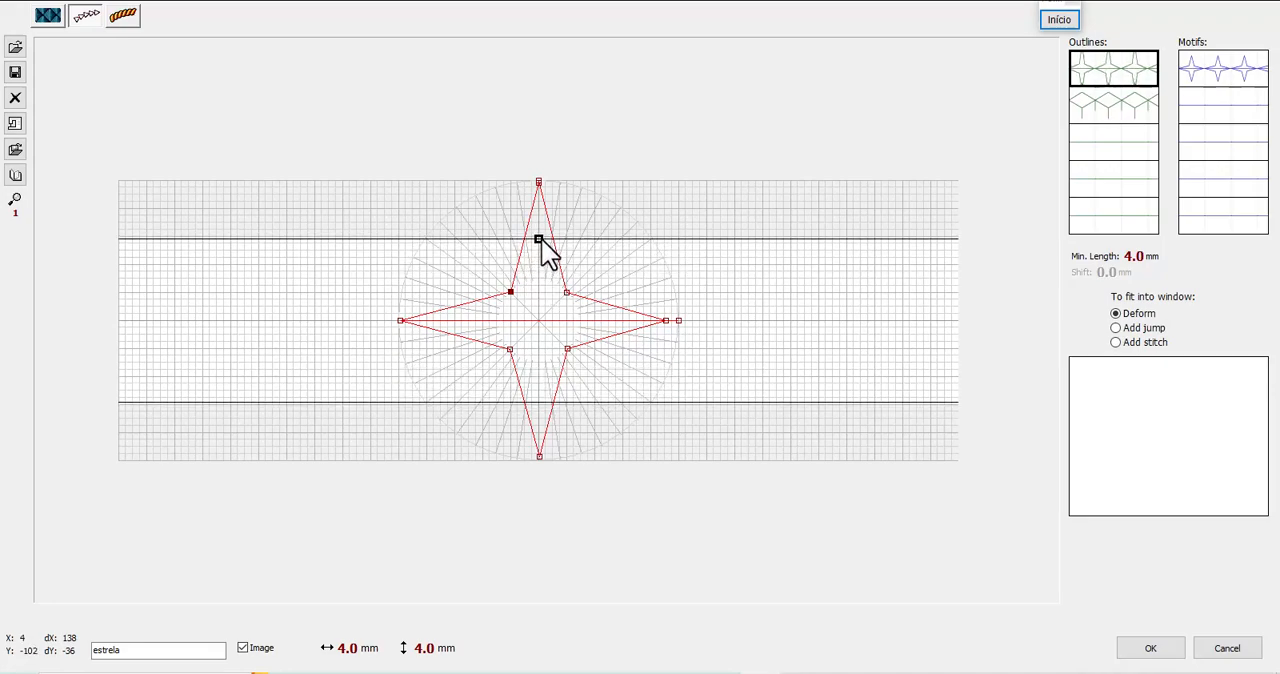
click(1117, 342)
click(1117, 343)
click(1116, 314)
drag(540, 240, 551, 189)
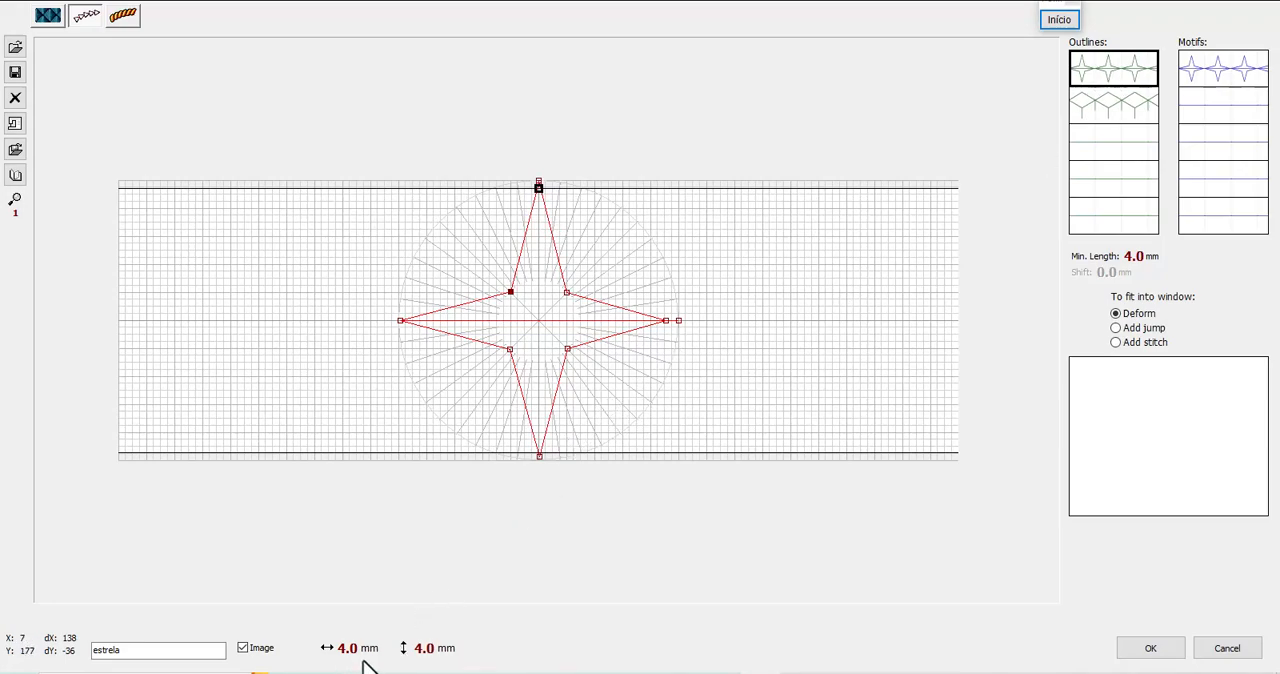
Set the "estrela" outline pattern's height to 10.0 mm and regenerate the wavy line's stitches
click(428, 646)
scroll(432, 656, up, 5)
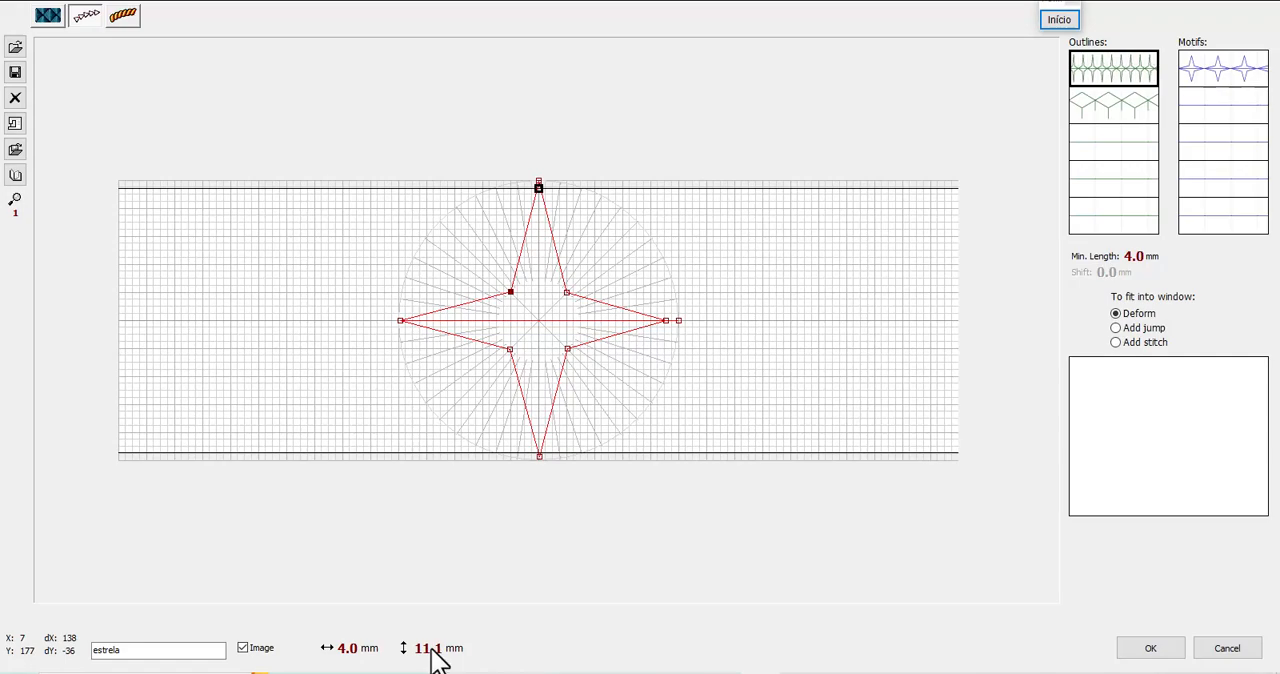
scroll(437, 662, down, 6)
scroll(437, 662, down, 4)
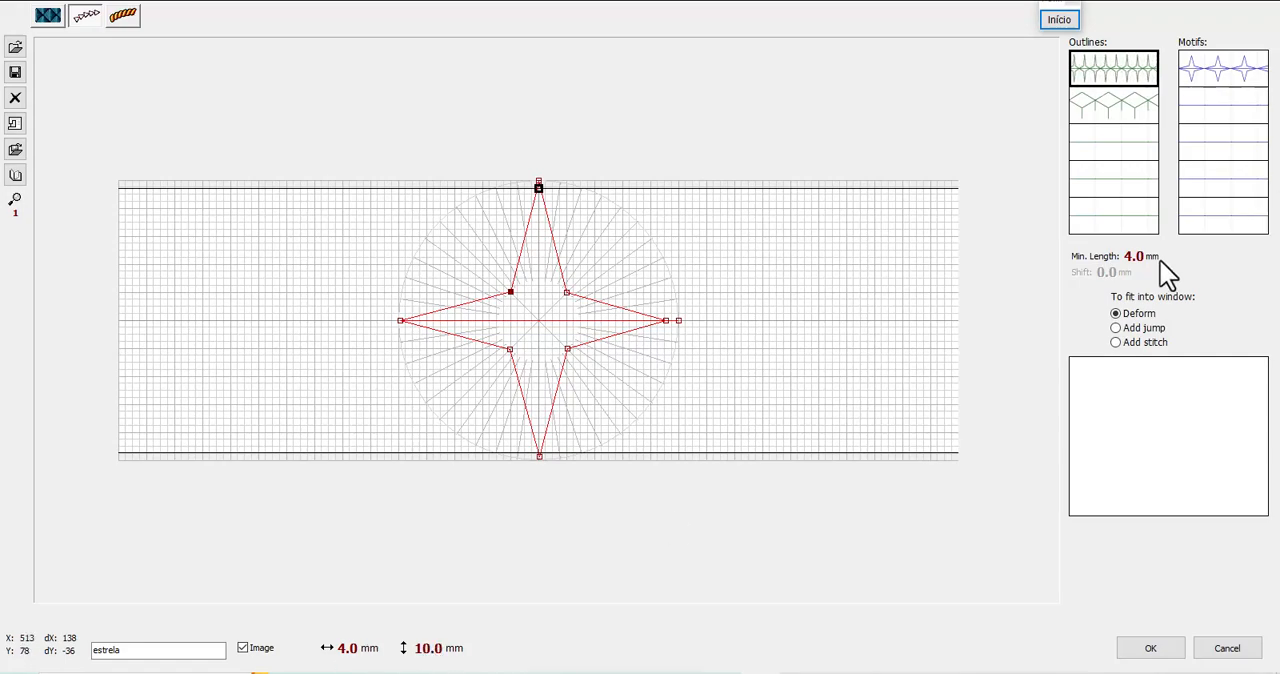
click(1152, 650)
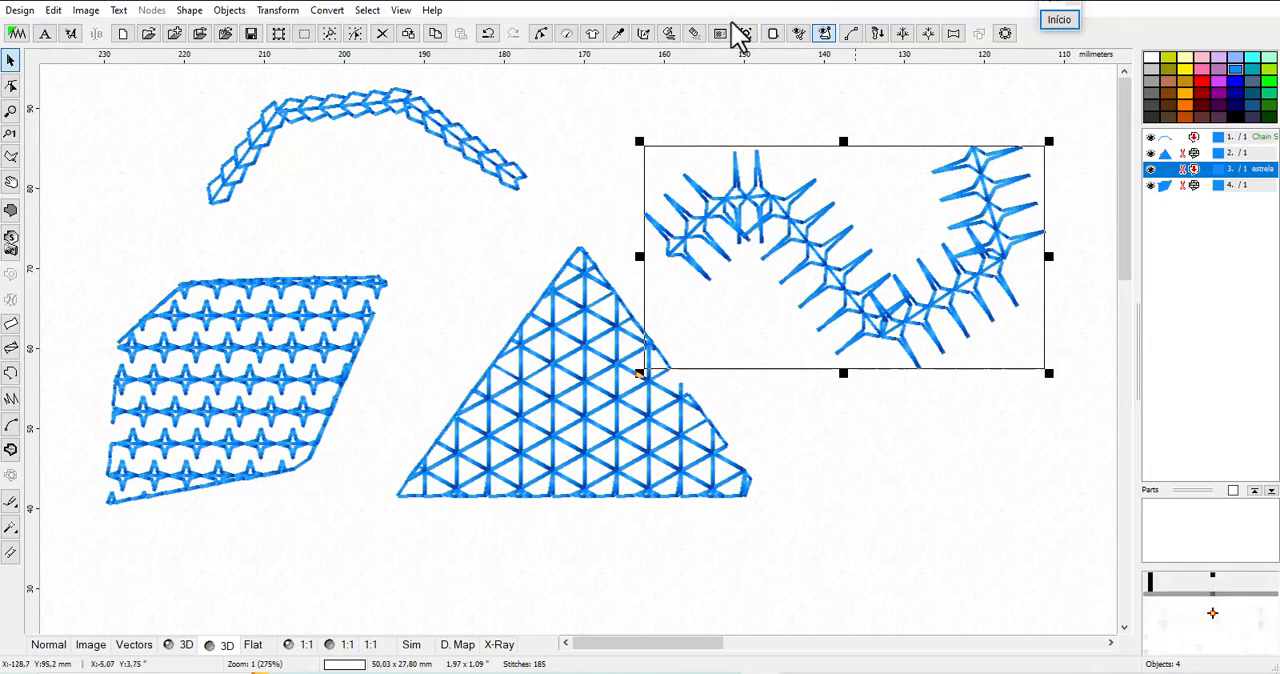
click(669, 38)
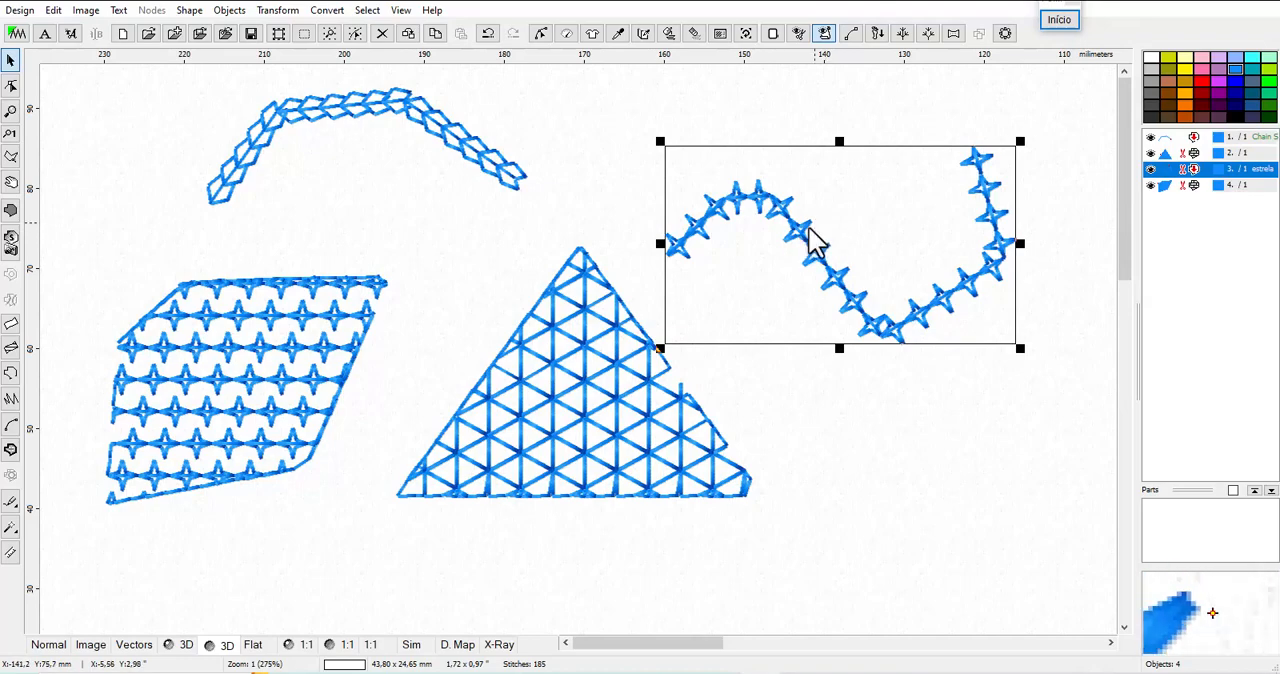
Measure the length of one star along the wavy line near its upper bend
scroll(770, 228, up, 2)
scroll(770, 244, up, 1)
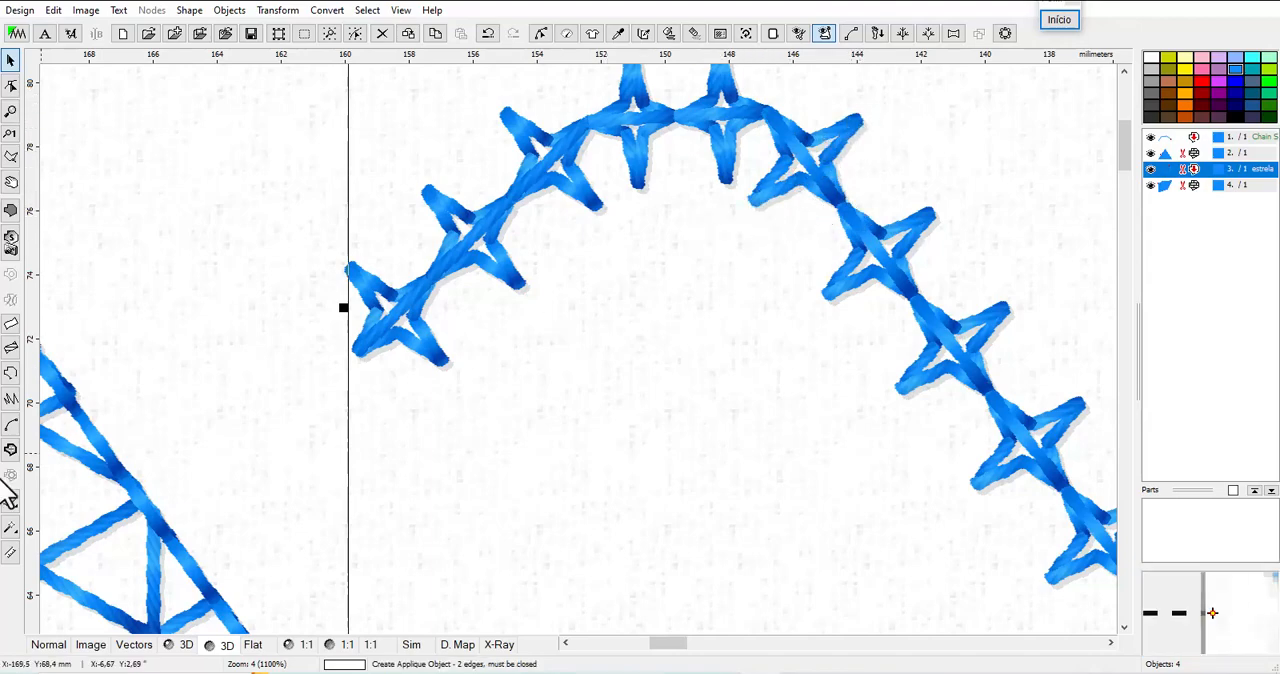
click(11, 552)
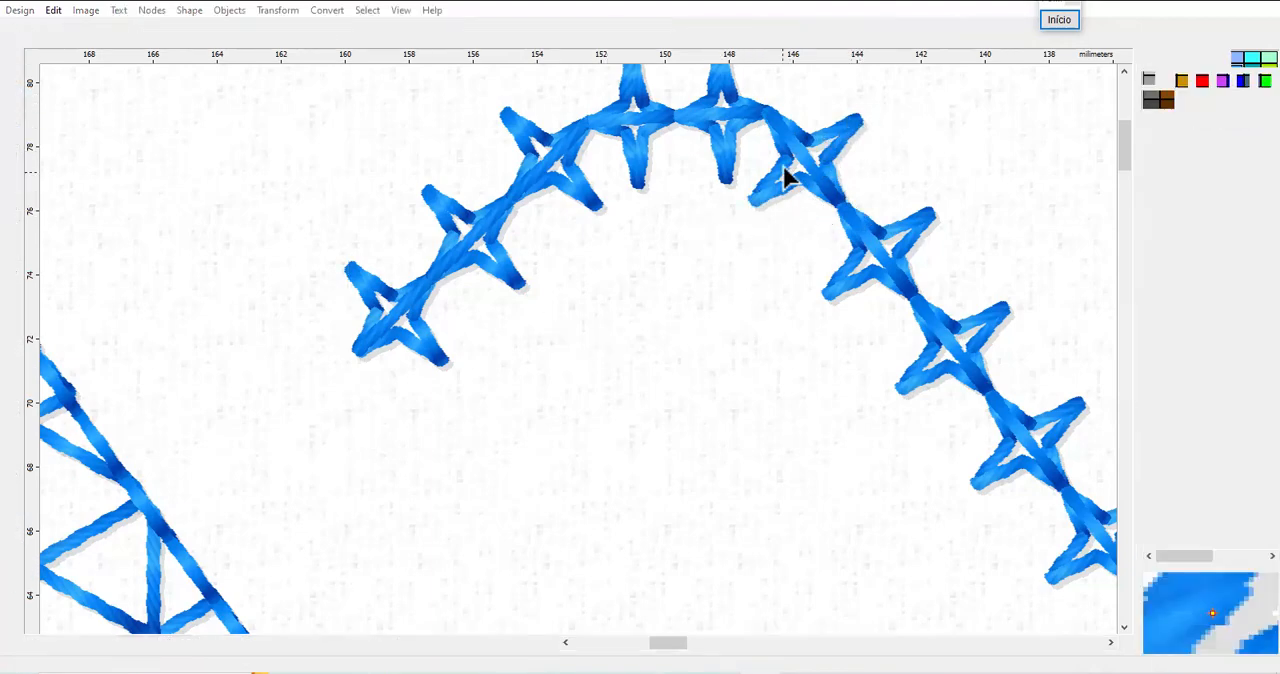
drag(770, 116, 838, 200)
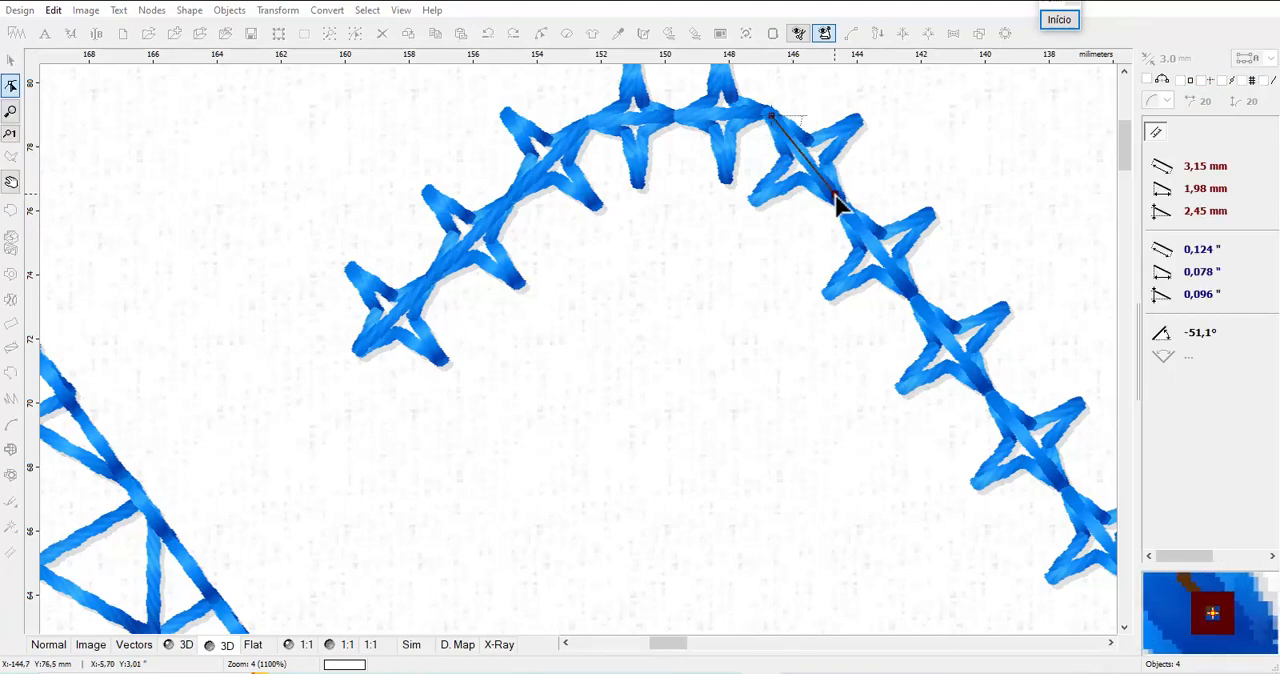
right_click(766, 201)
click(773, 209)
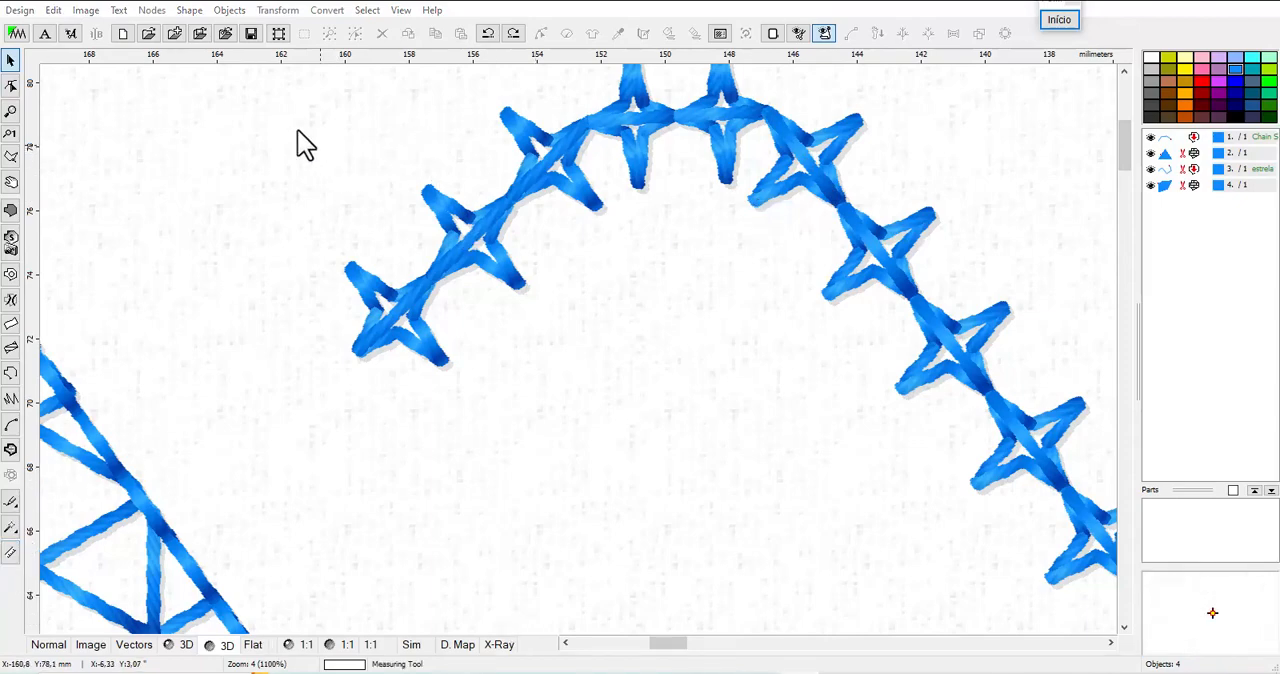
Measure the tip-to-tip height of one star across the wavy line
click(10, 554)
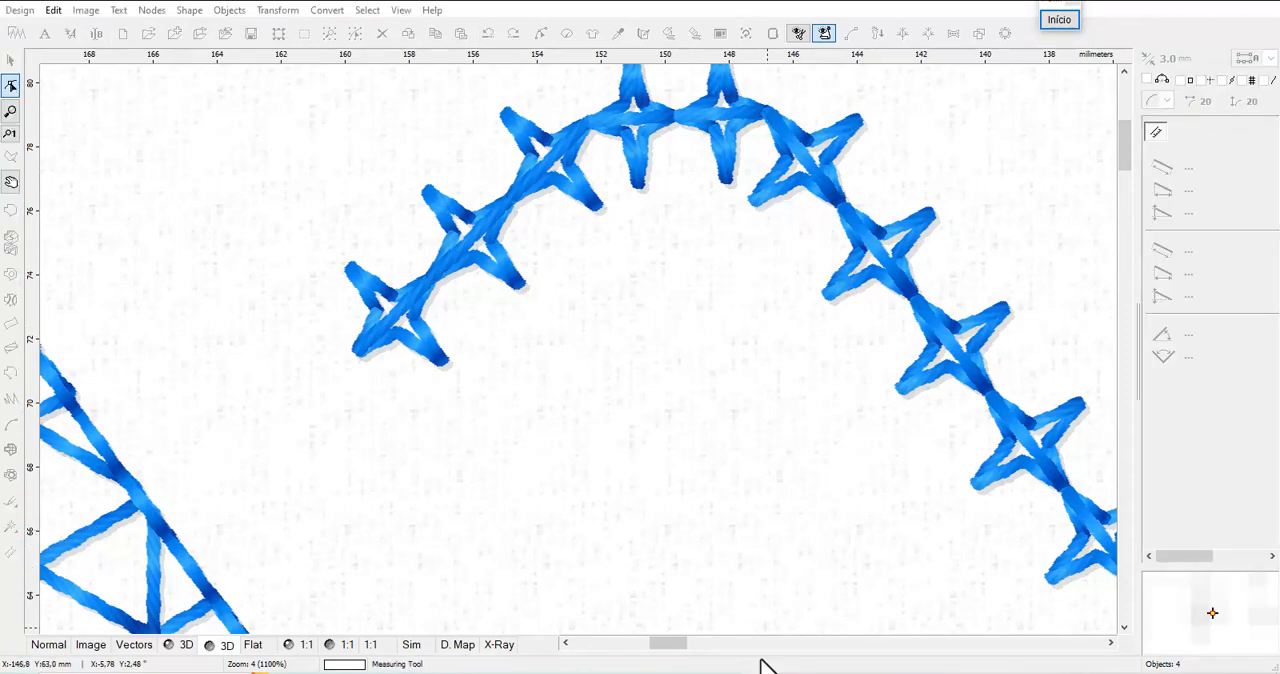
mouse_move(897, 390)
mouse_down()
mouse_move(908, 400)
mouse_move(1022, 314)
mouse_move(1006, 307)
mouse_up()
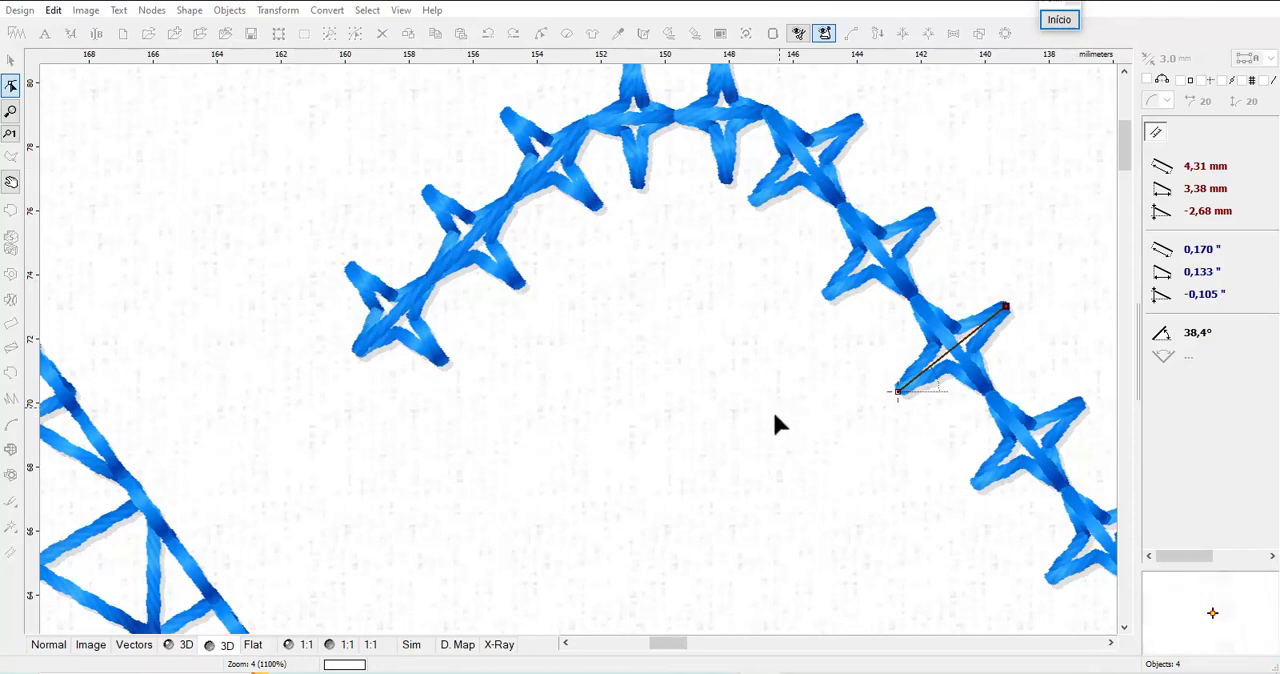
scroll(478, 325, down, 1)
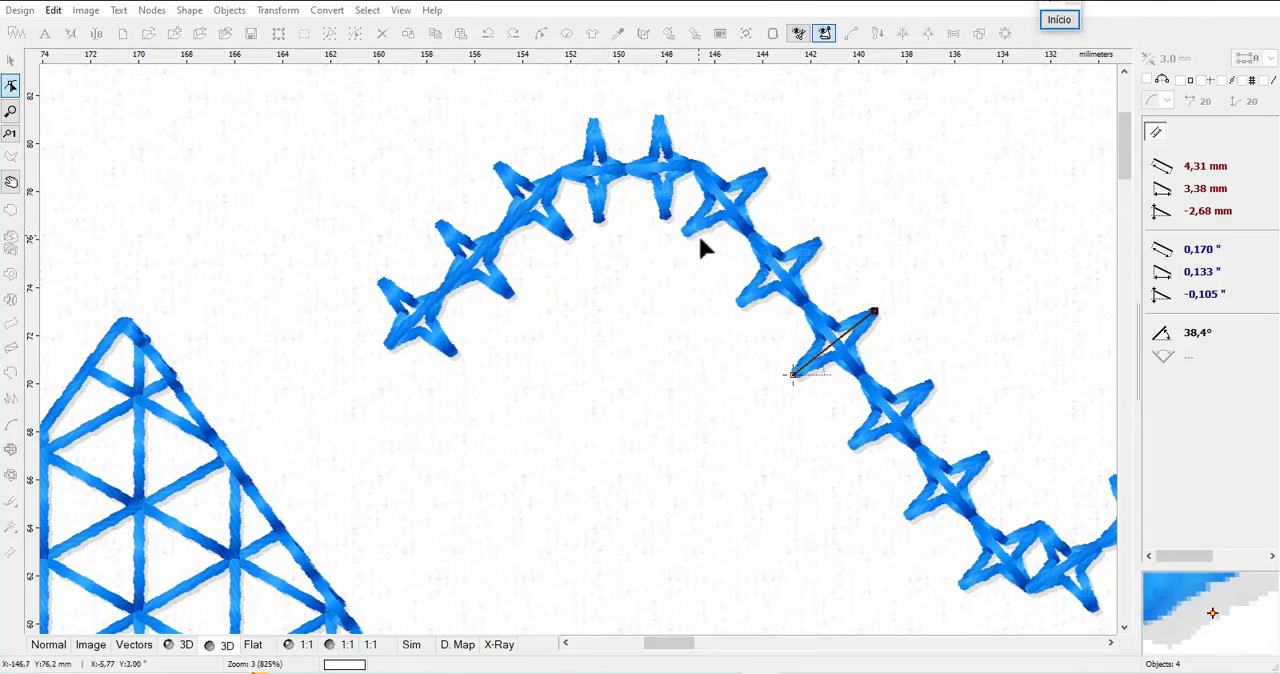
right_click(147, 184)
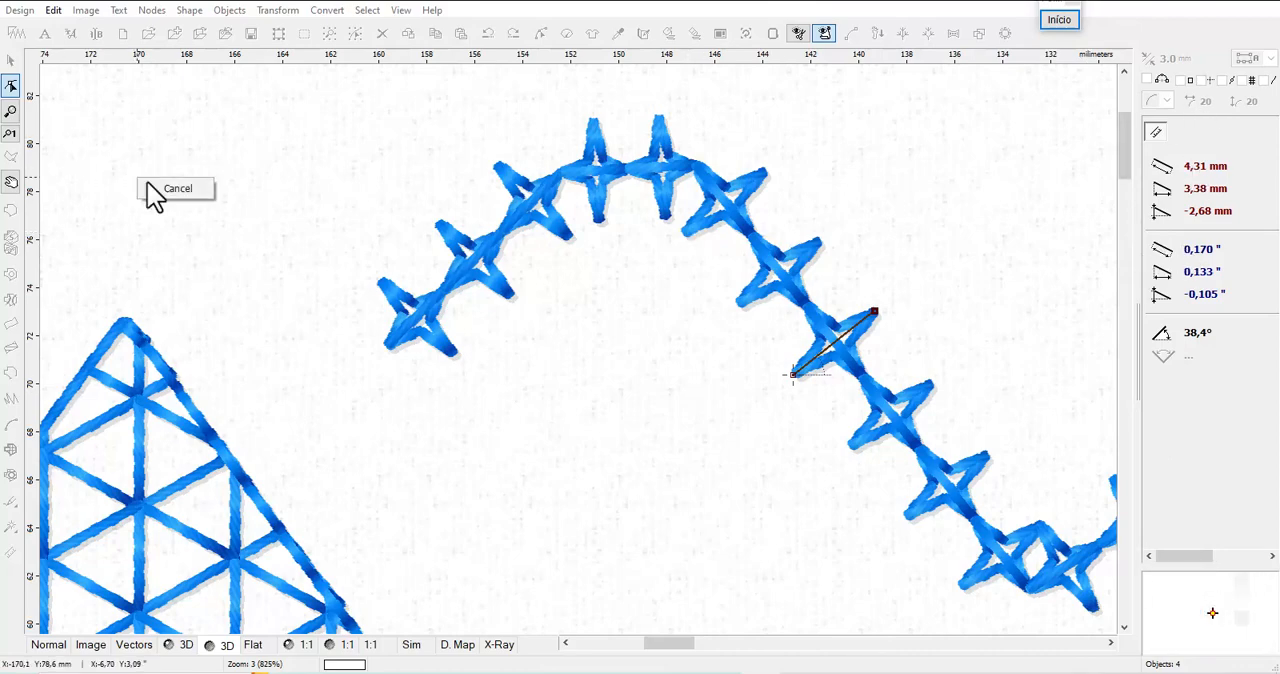
click(168, 190)
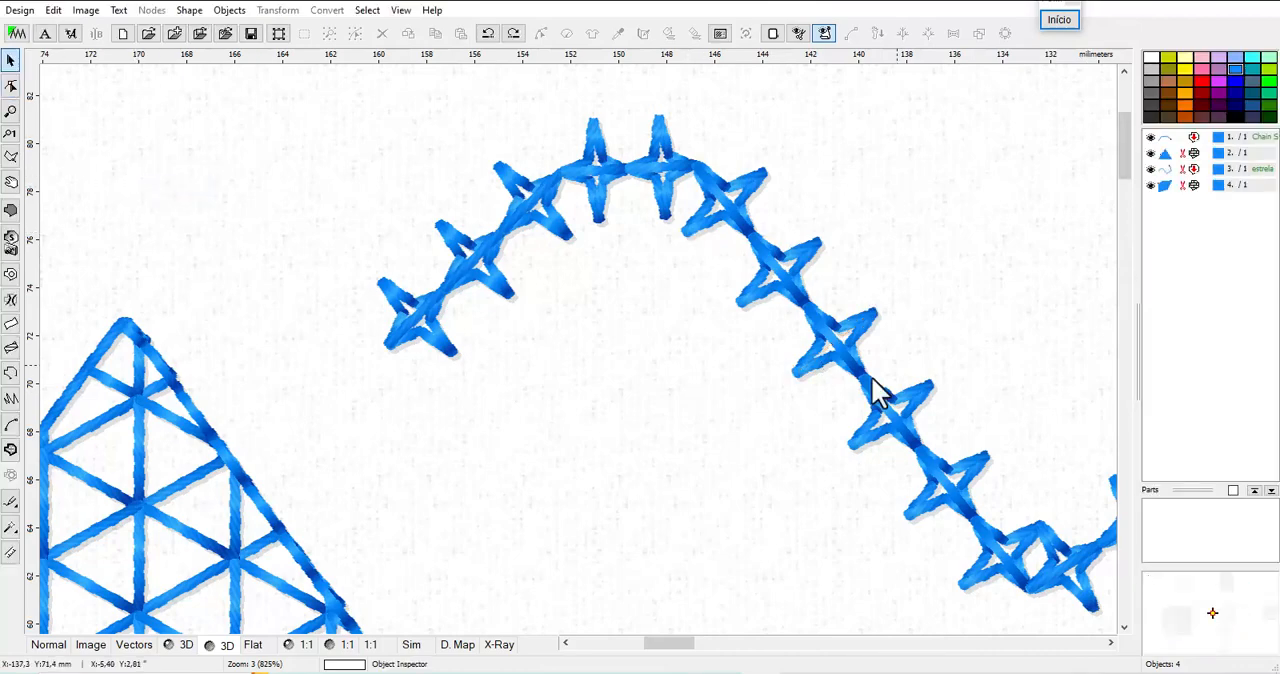
Reapply the "estrela" outline sample to the wavy line object at 10.0 mm width and accept its parameters
click(1168, 186)
click(1188, 137)
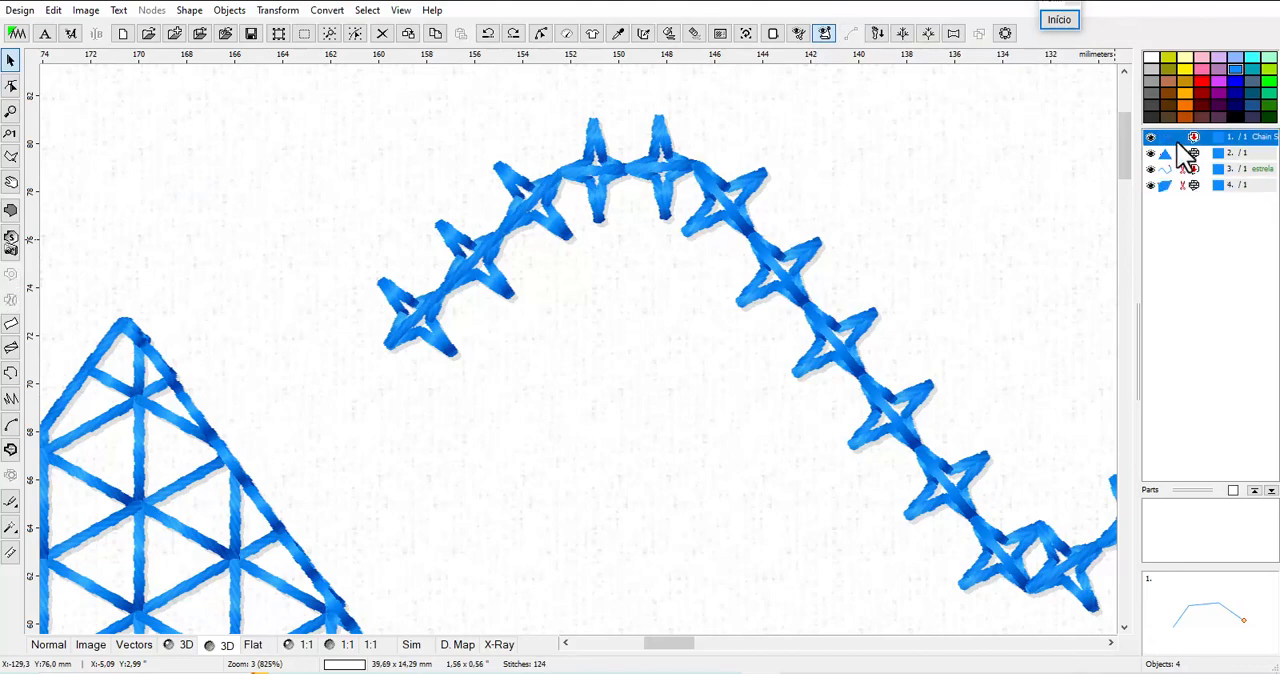
click(1180, 152)
click(1175, 168)
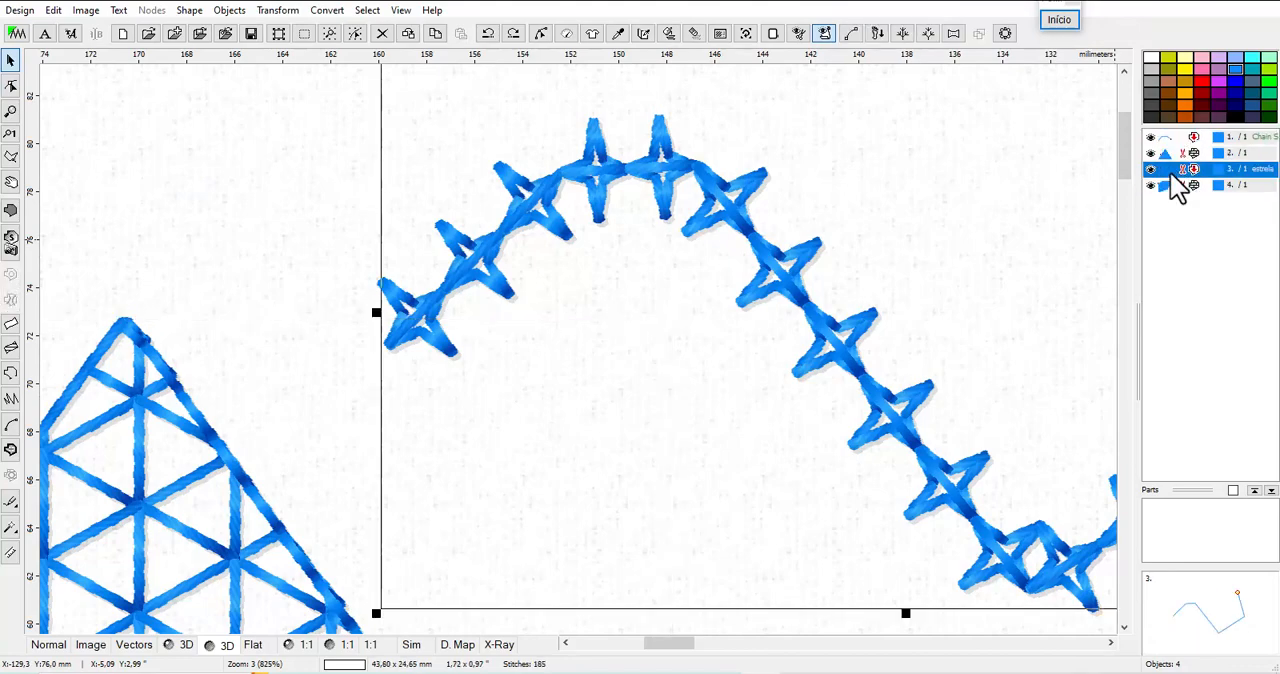
right_click(1173, 170)
click(1168, 220)
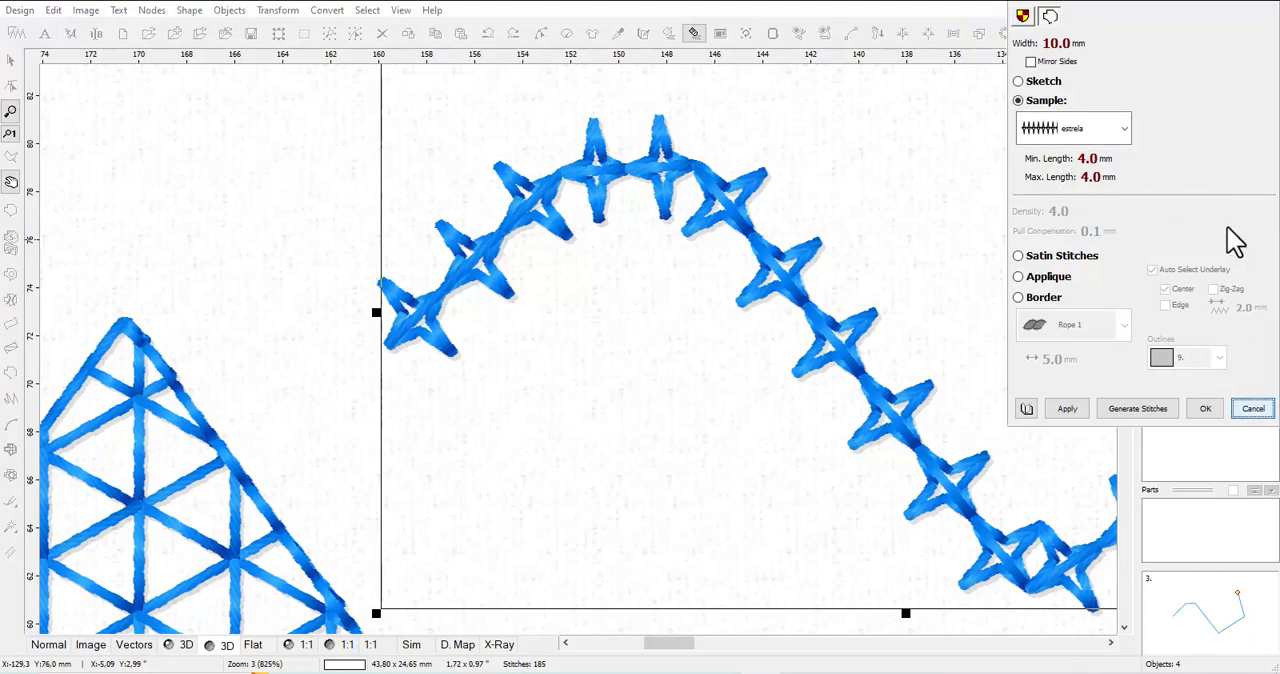
click(1123, 138)
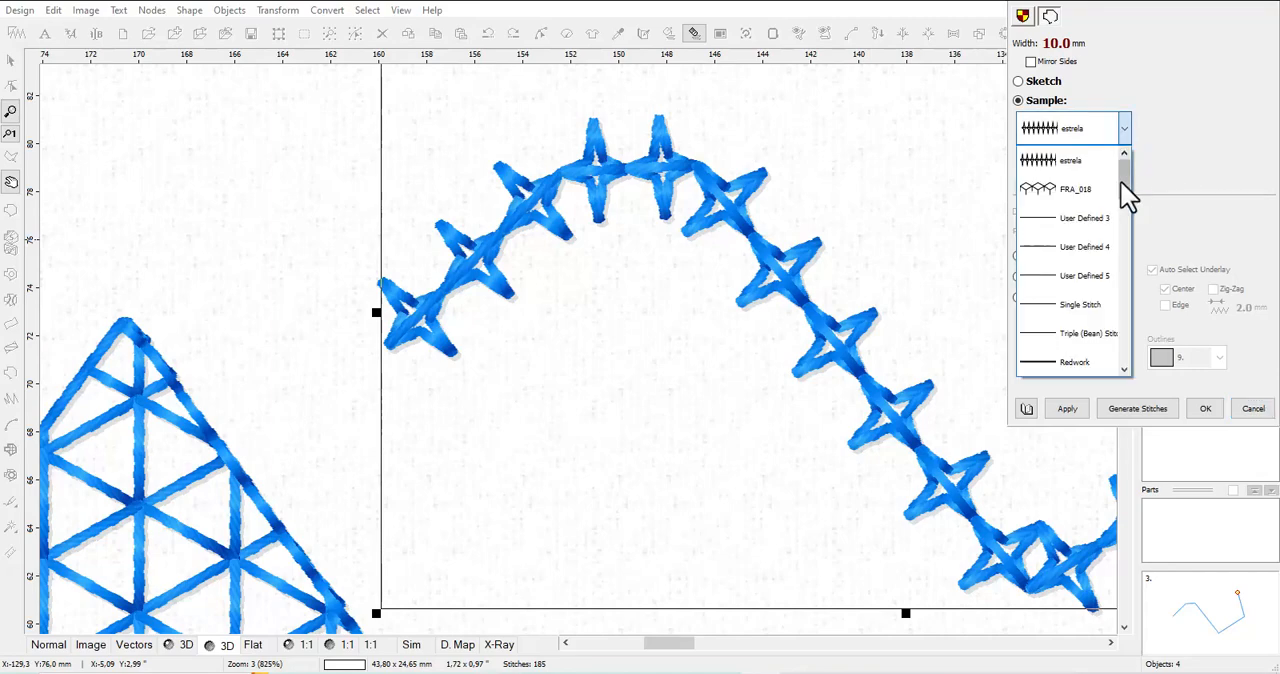
click(1106, 176)
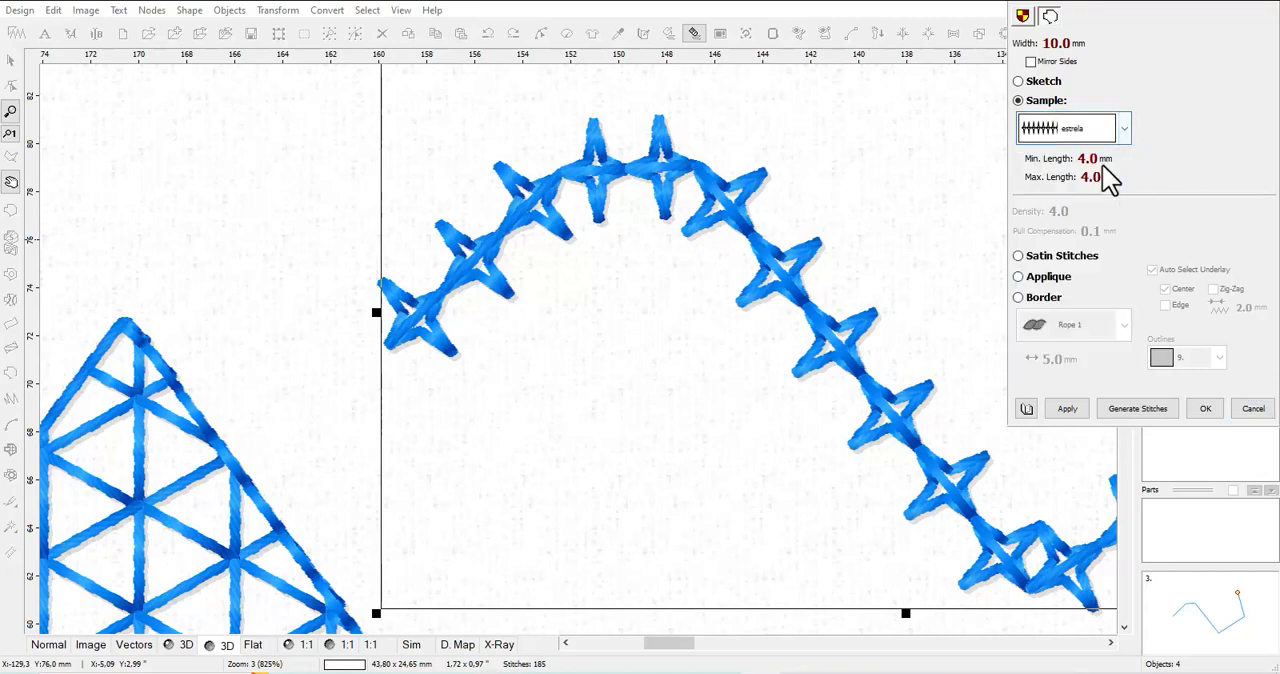
click(1074, 407)
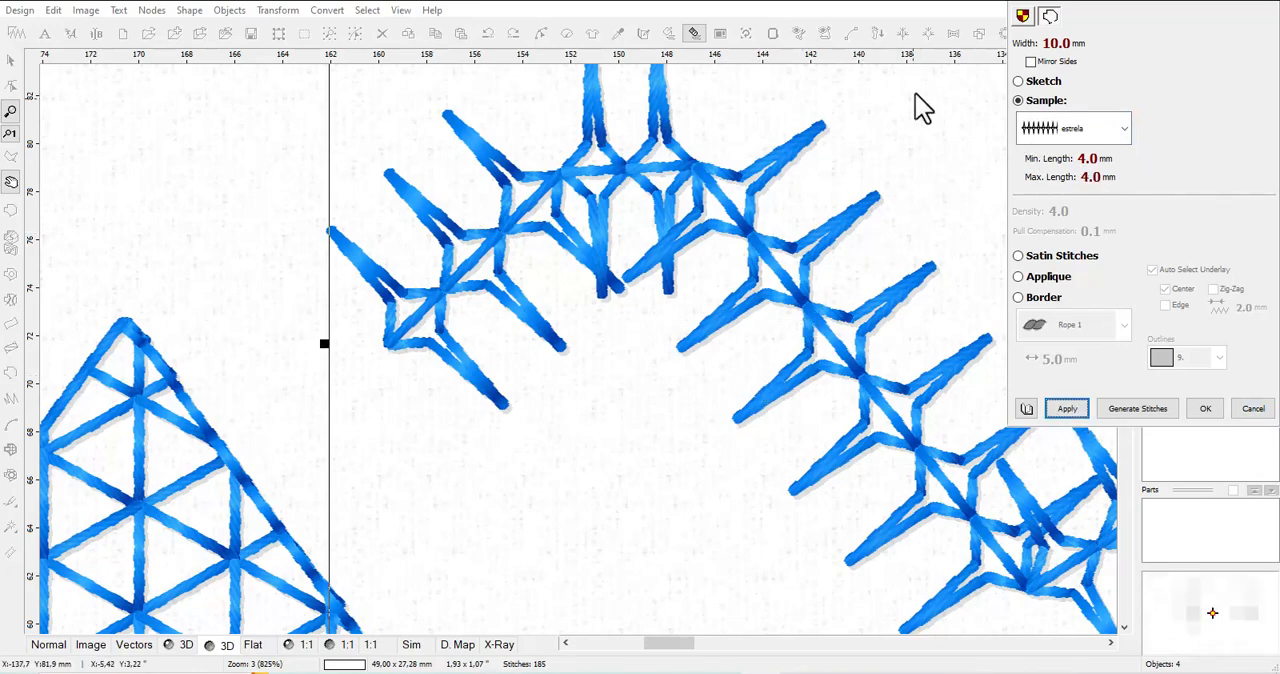
click(1206, 409)
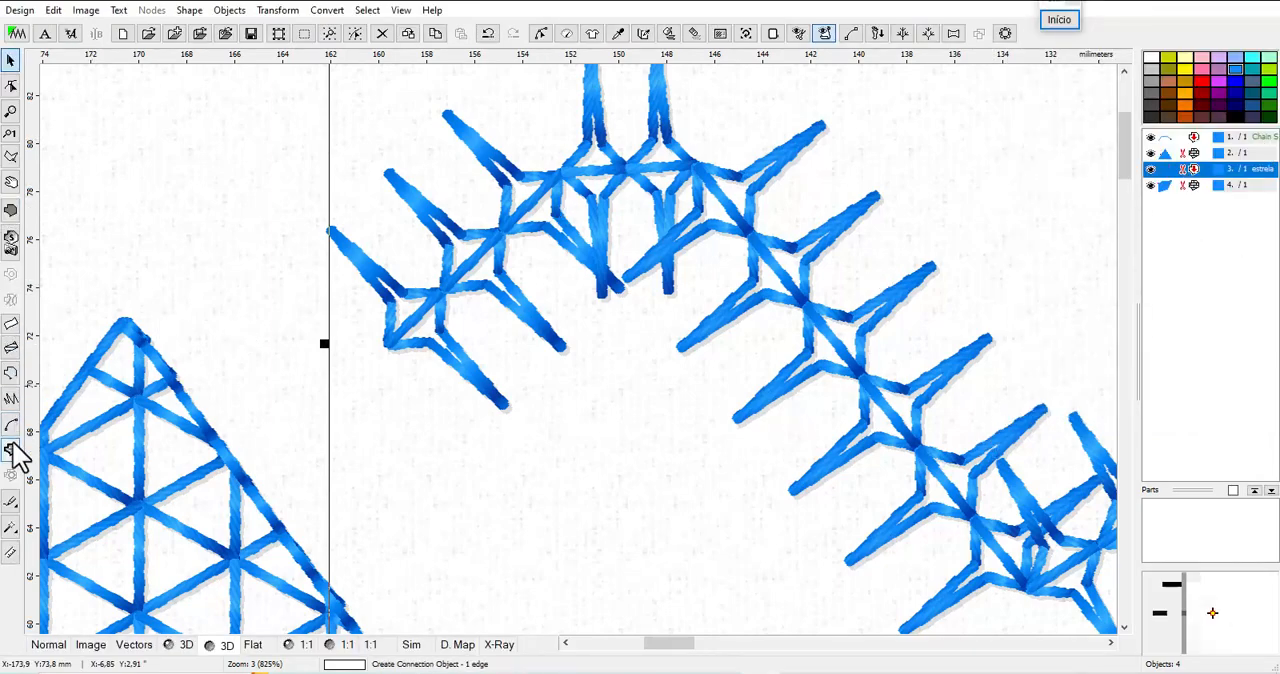
Measure the length of one enlarged star along the regenerated wavy line
click(11, 552)
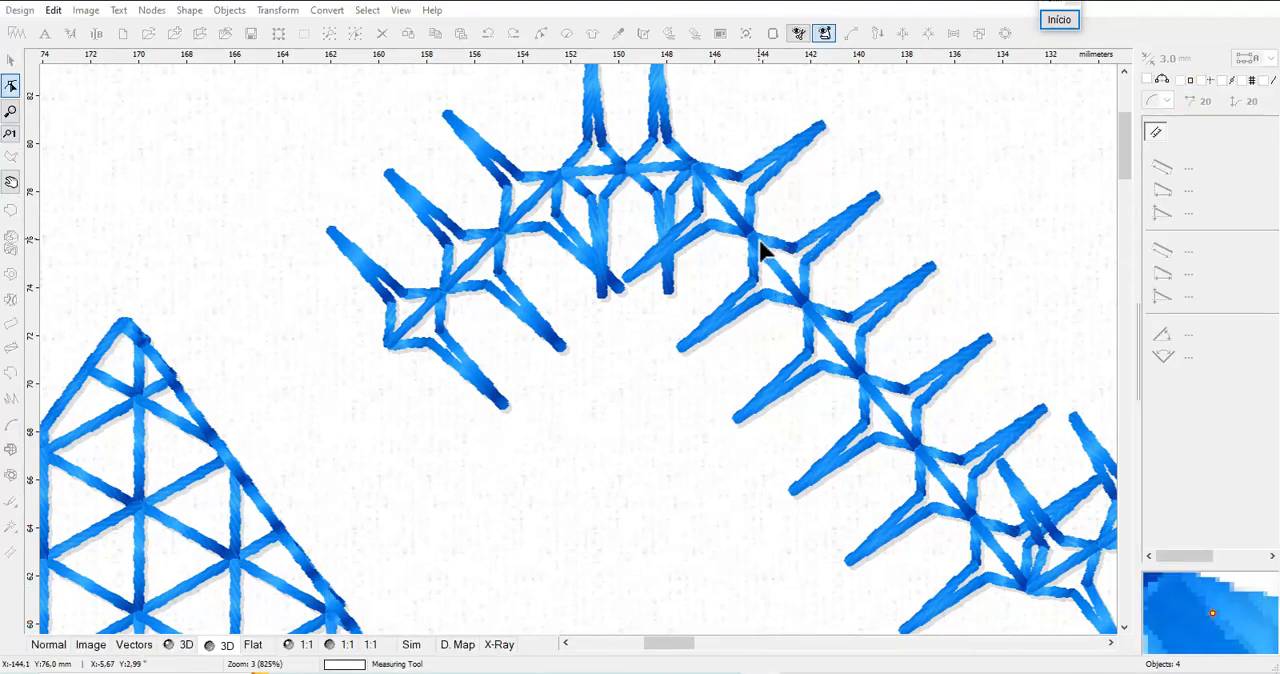
drag(752, 237, 810, 312)
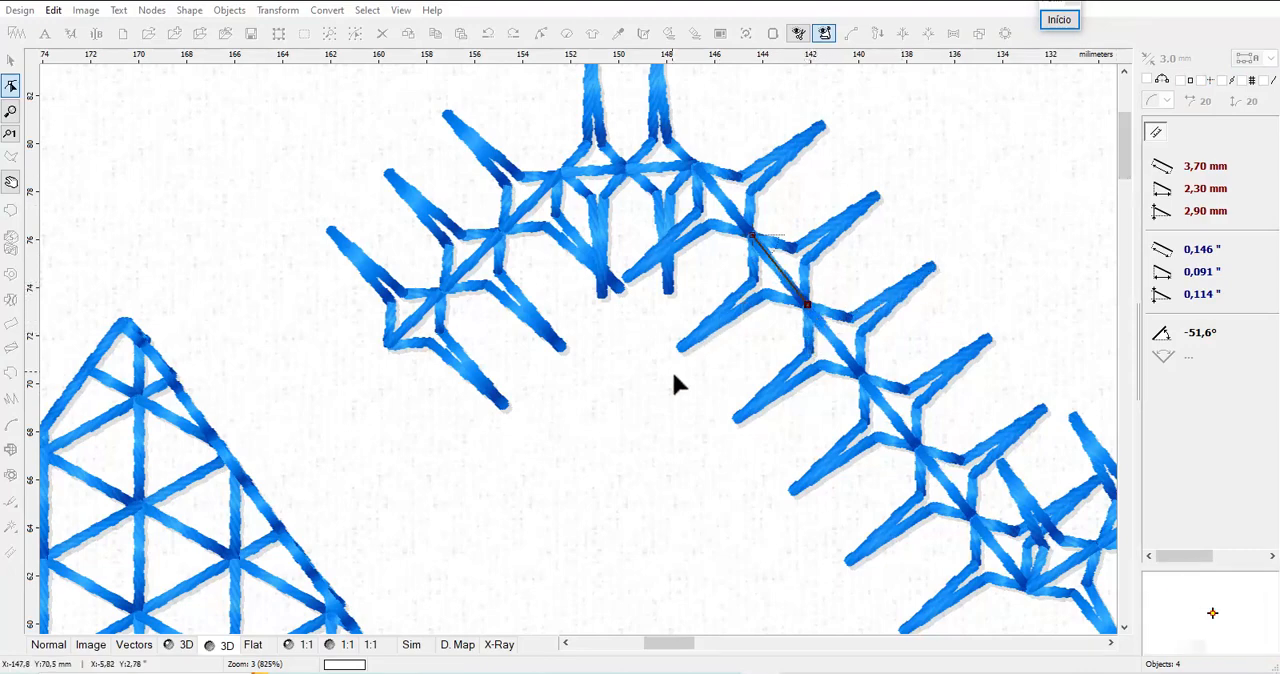
right_click(613, 383)
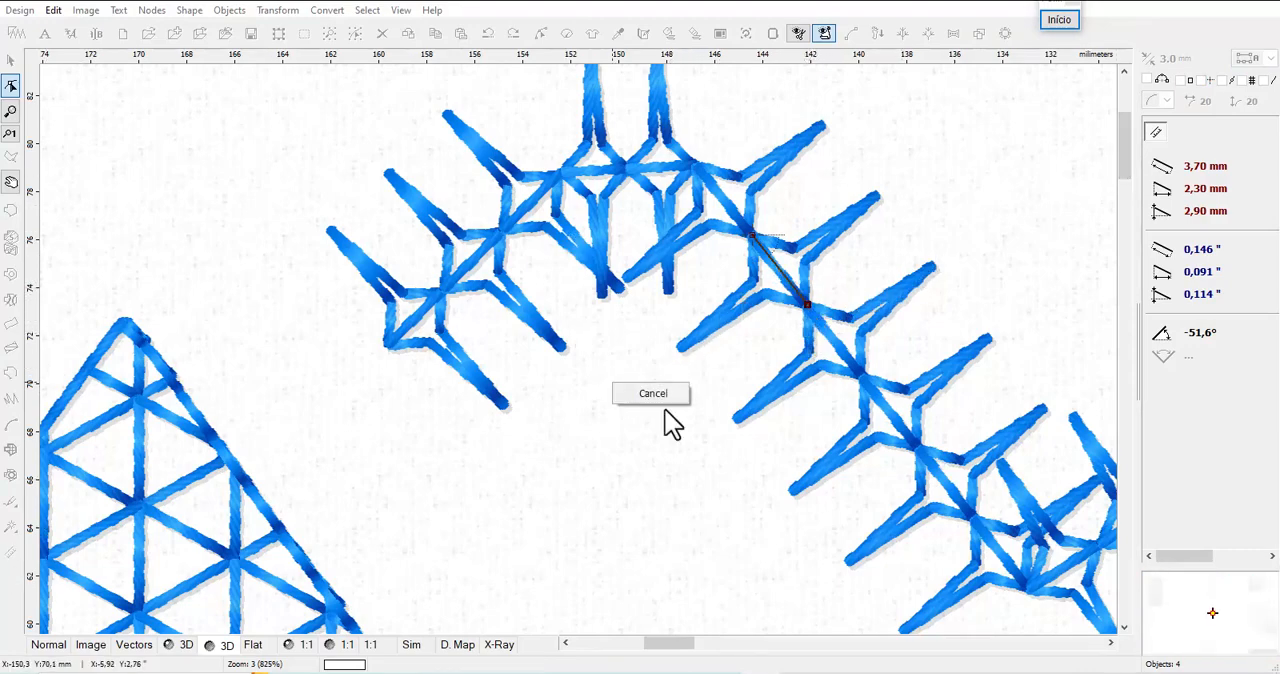
click(662, 393)
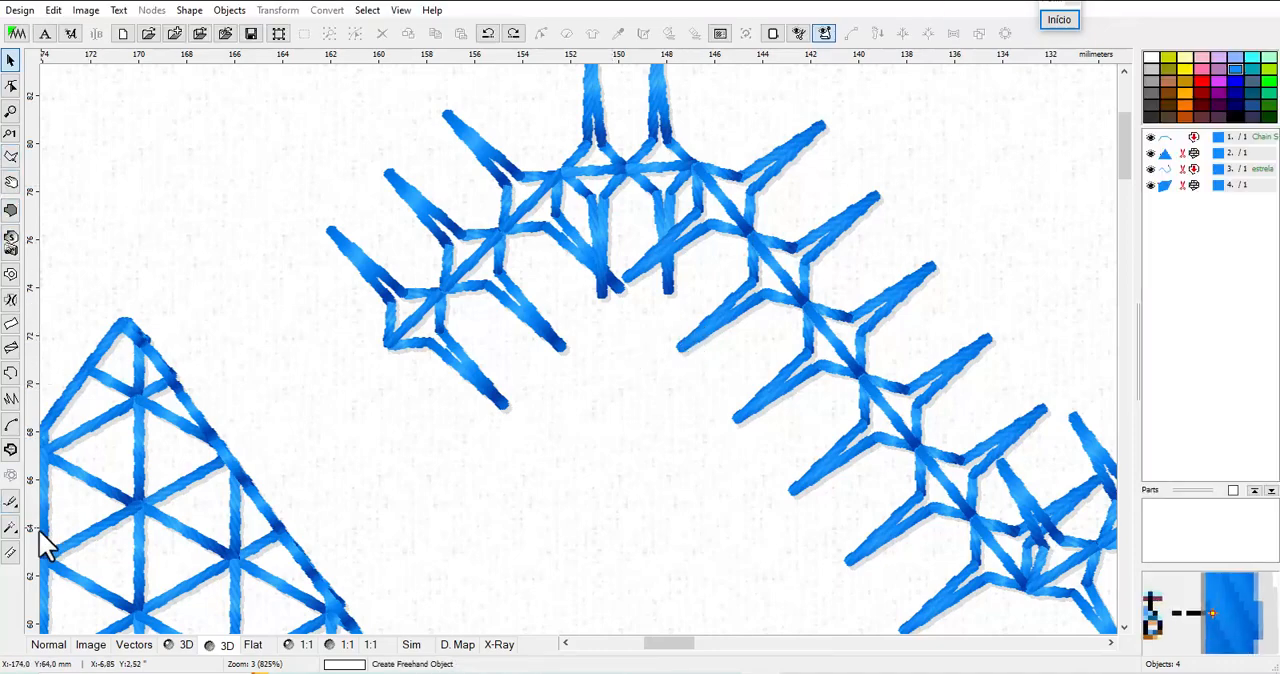
Measure the tip-to-tip height of one enlarged star across the regenerated wavy line
click(12, 553)
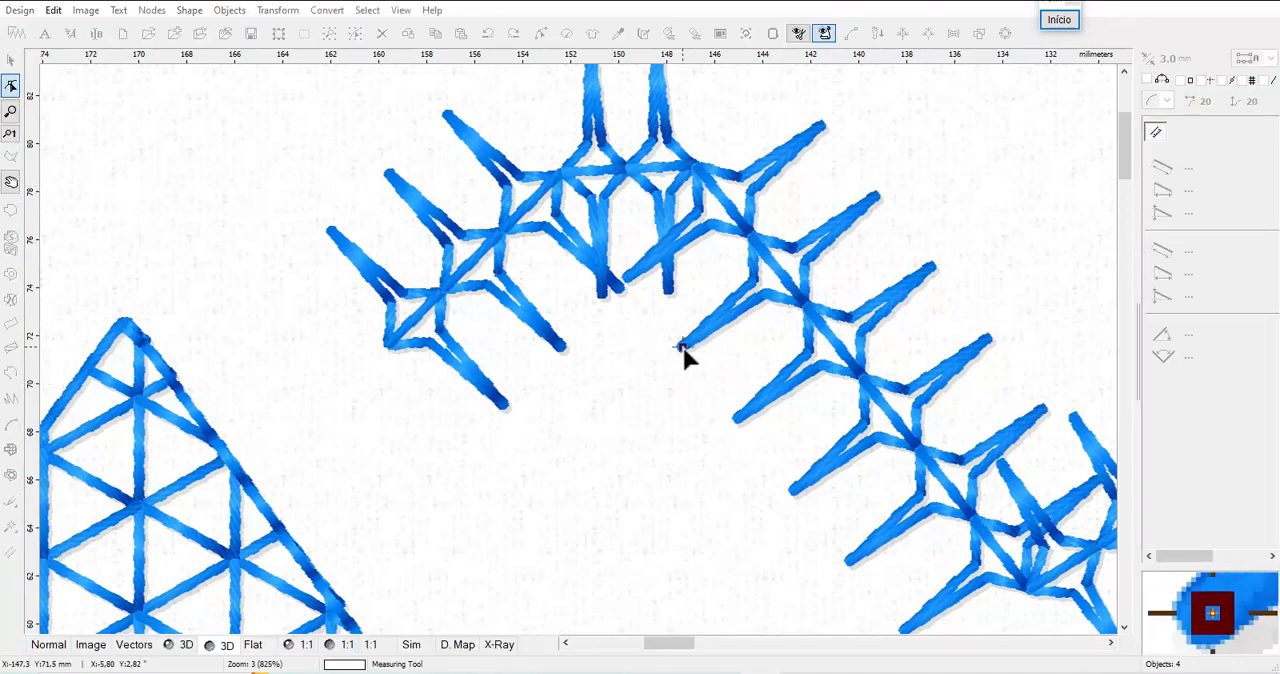
click(875, 191)
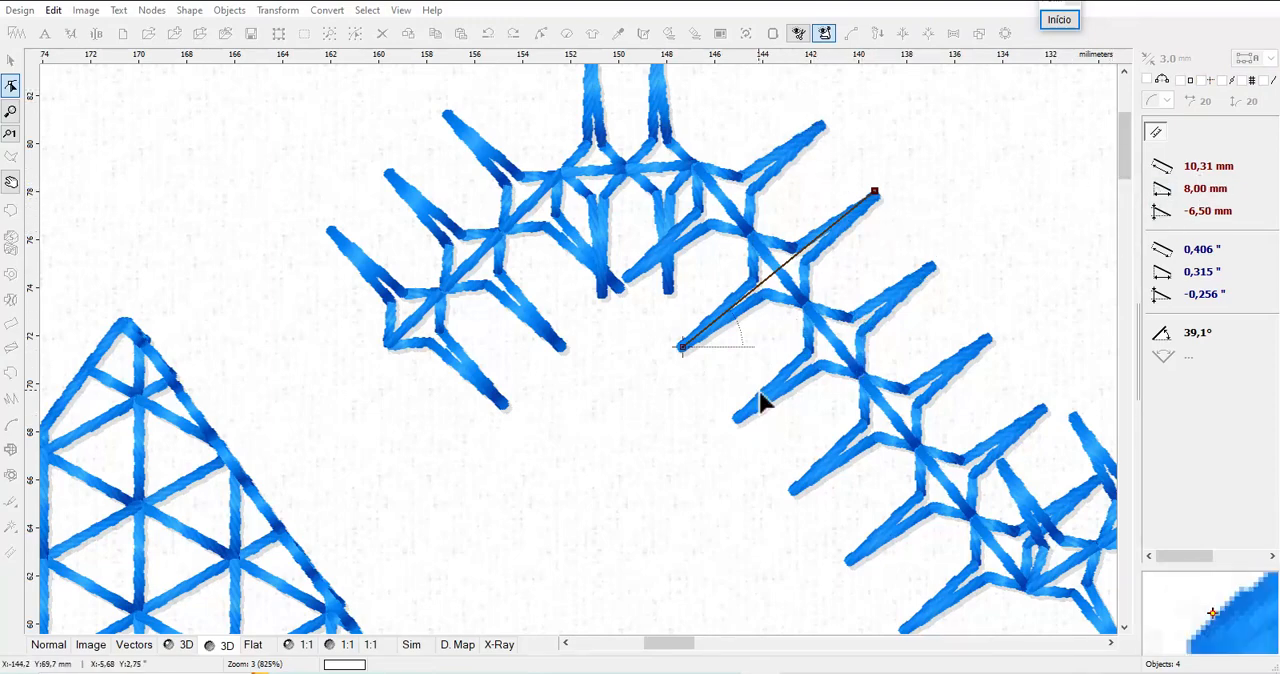
right_click(680, 376)
click(688, 370)
Reopen the "estrela" outline in the pattern editor, returning to it from the Paint window
click(726, 36)
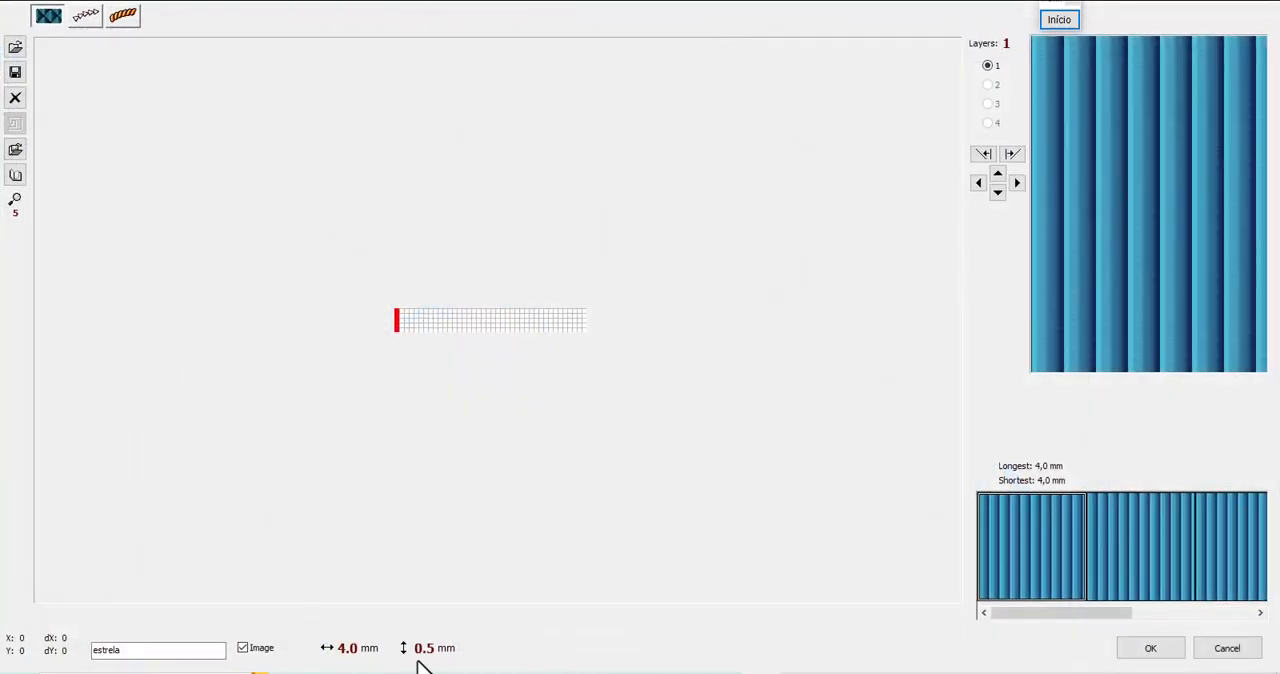
click(88, 15)
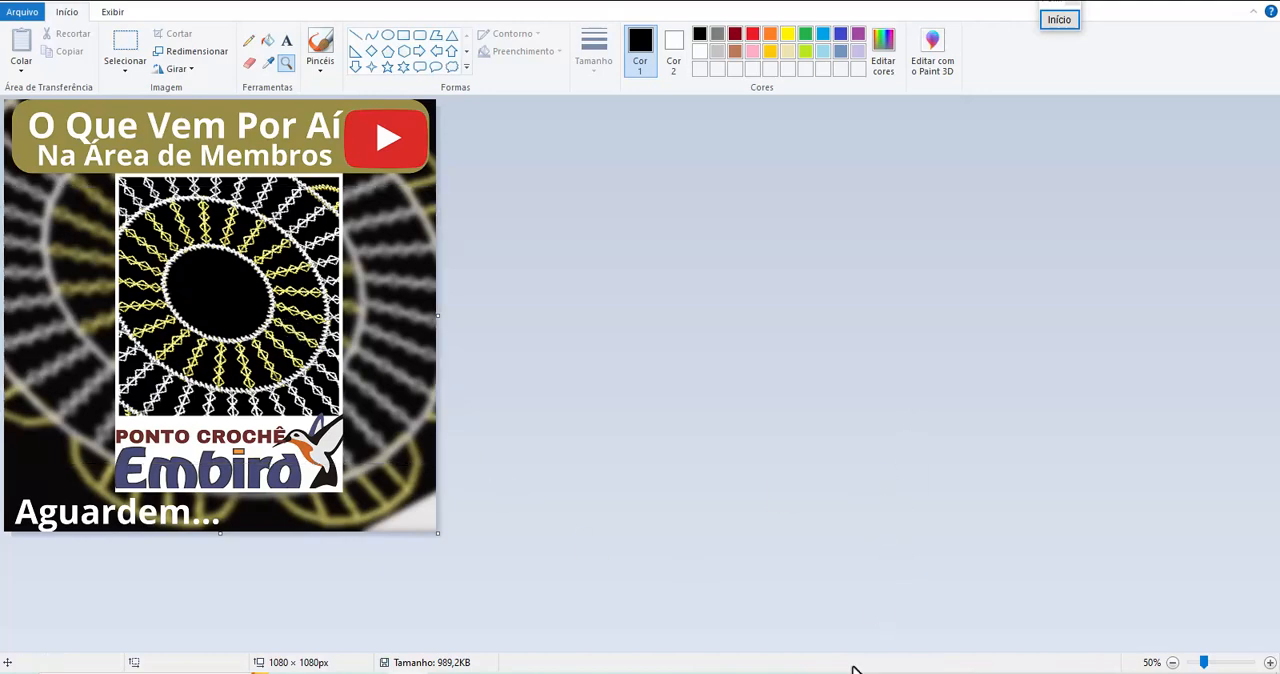
click(762, 672)
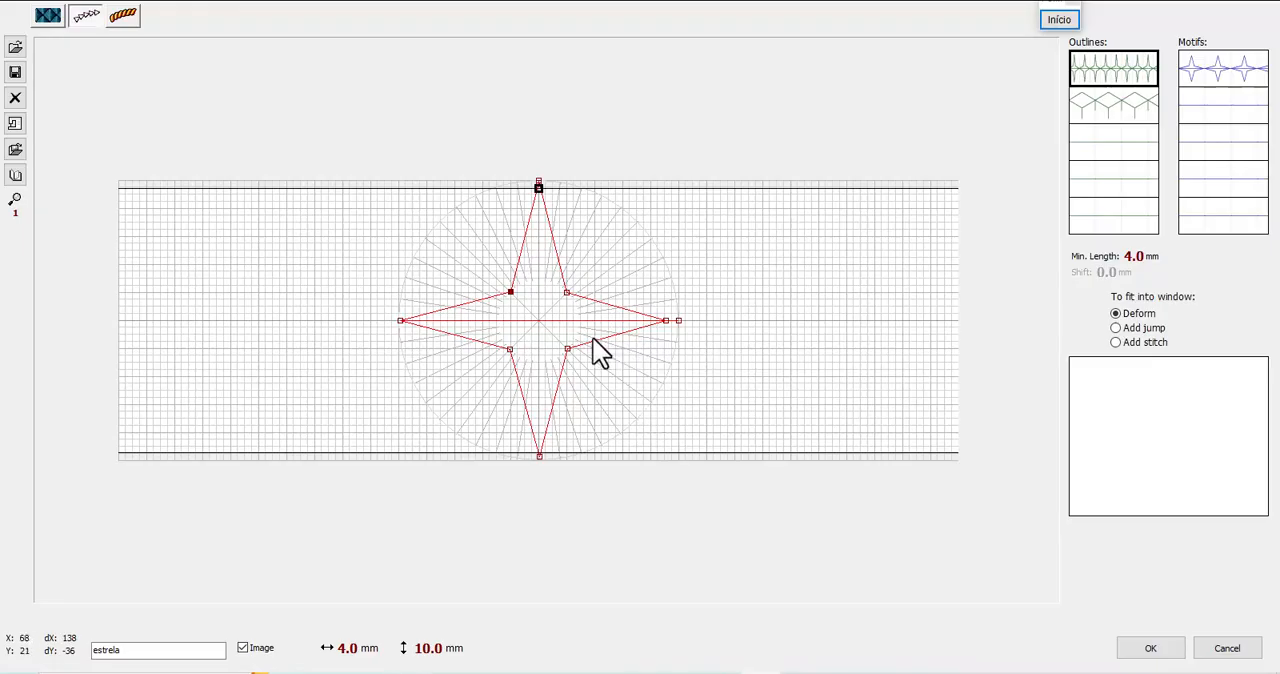